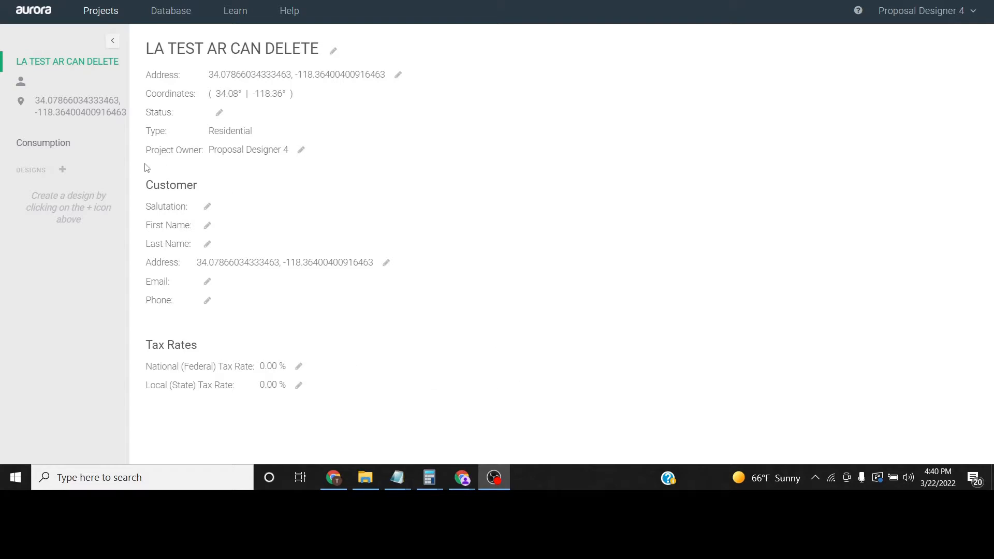
Step: Start the consumption profile as an estimate from 1–12 monthly bills or energy usage and check the utility provider
left_click(56, 153)
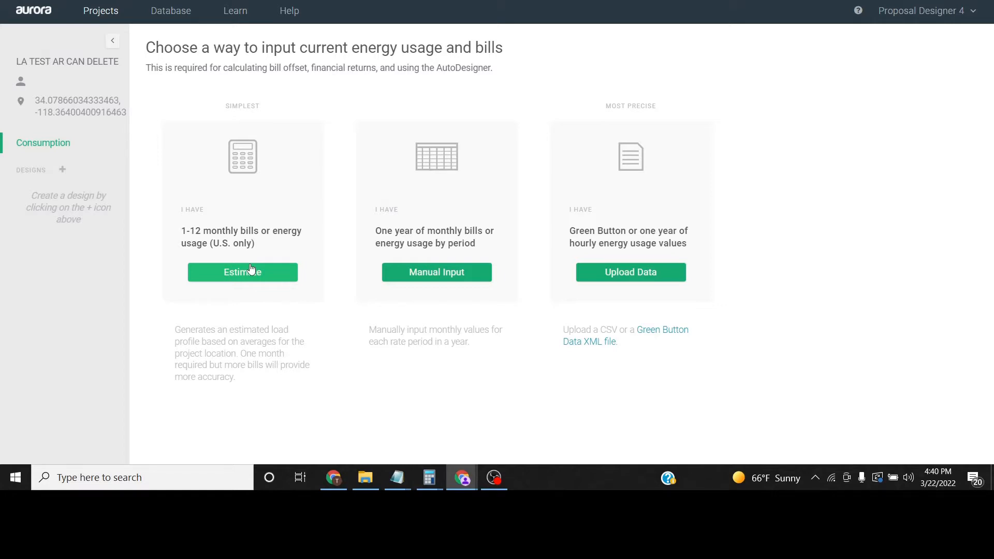
left_click(251, 271)
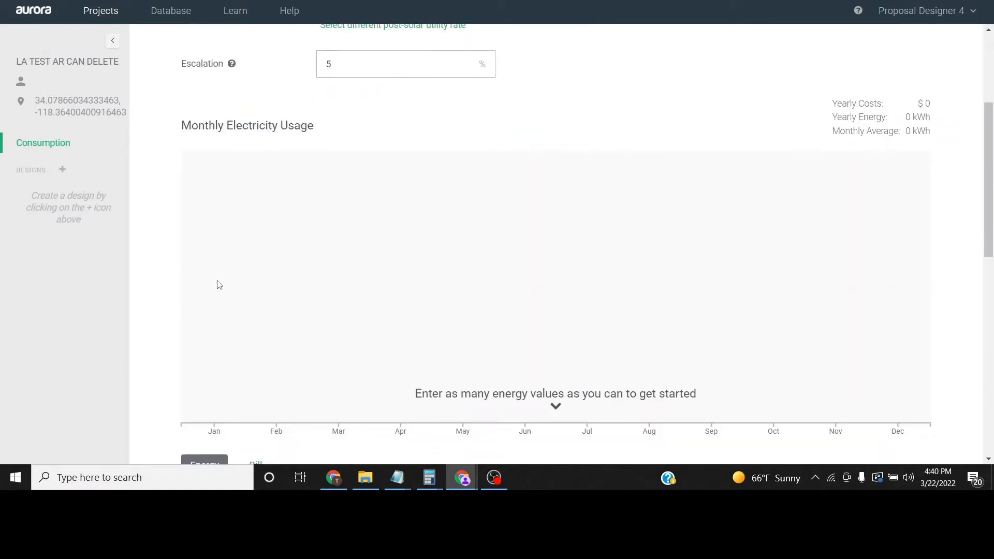
scroll(219, 285, "up", 1)
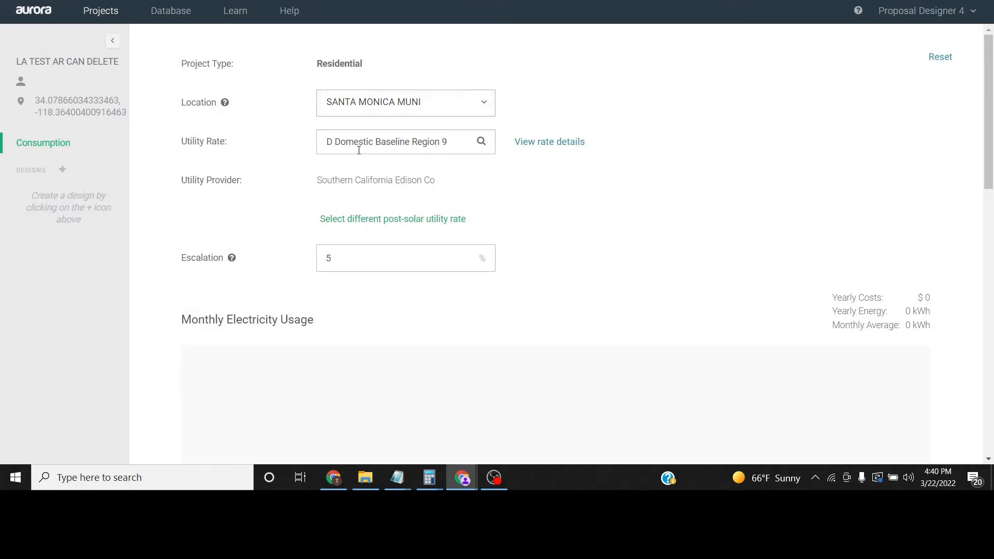
left_click_drag(459, 181, 276, 220)
left_click(574, 200)
Step: Enter monthly energy usage of 875 kWh for January, 987 kWh for February and 1543 kWh for March
scroll(576, 200, "down", 5)
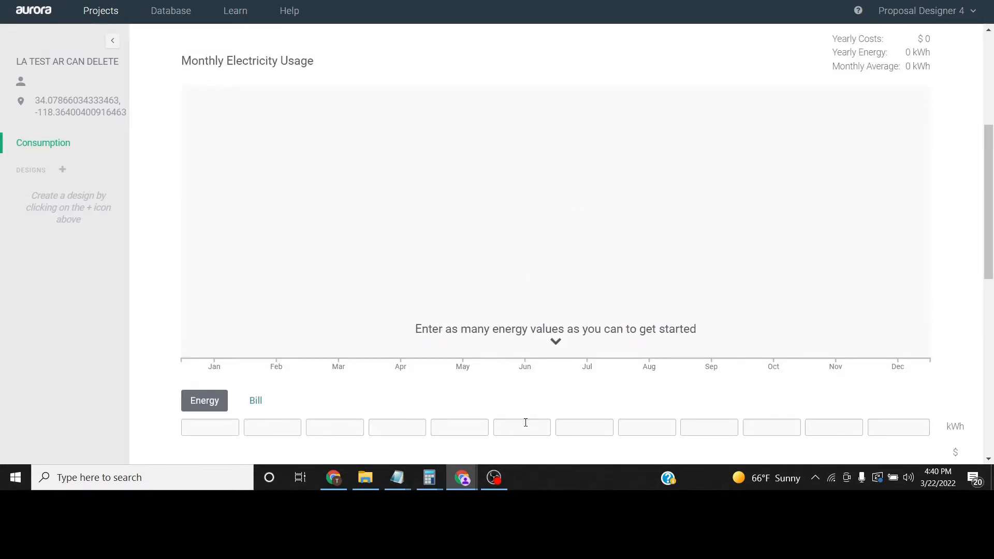
left_click(220, 423)
type("875")
key("Tab")
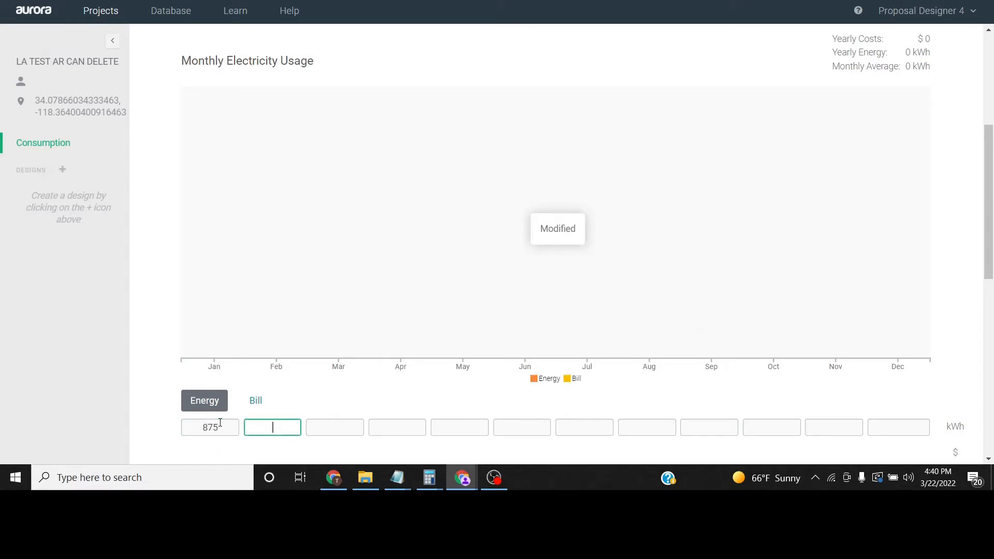
type("987")
key("Tab")
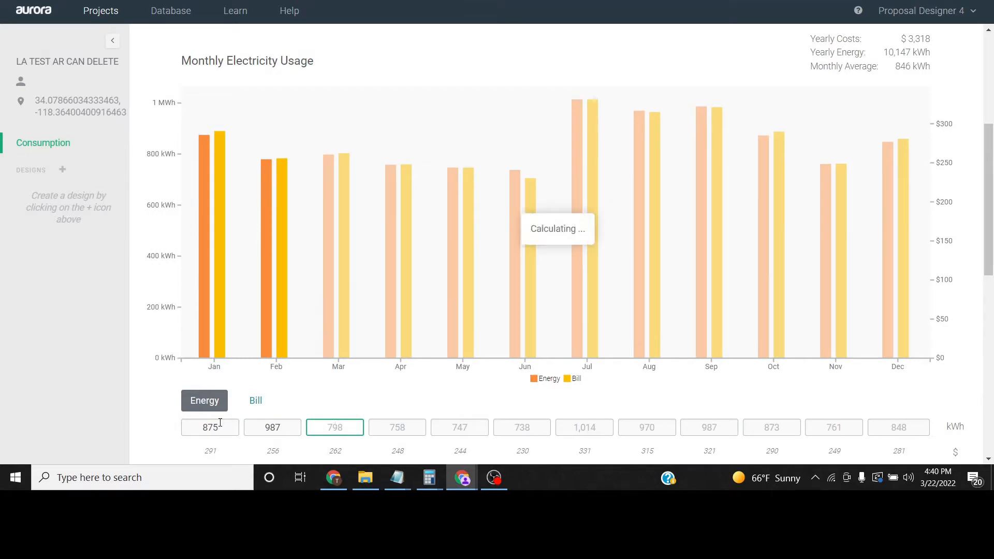
type("1543")
key("Tab")
Step: Enter monthly energy usage of 1324 kWh for April, 943 kWh for May and 453 kWh for June
type("1")
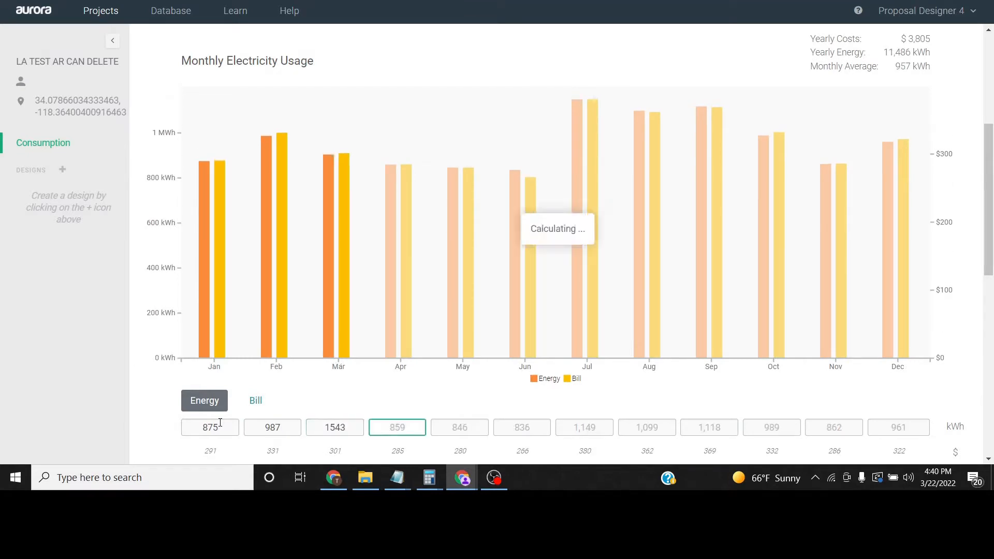
type("324")
key("Tab")
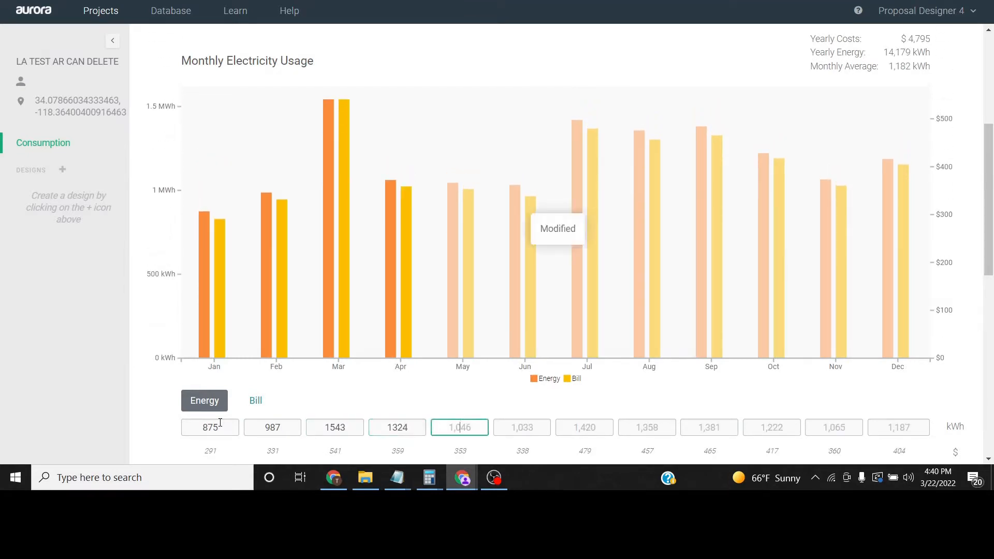
type("943")
key("Tab")
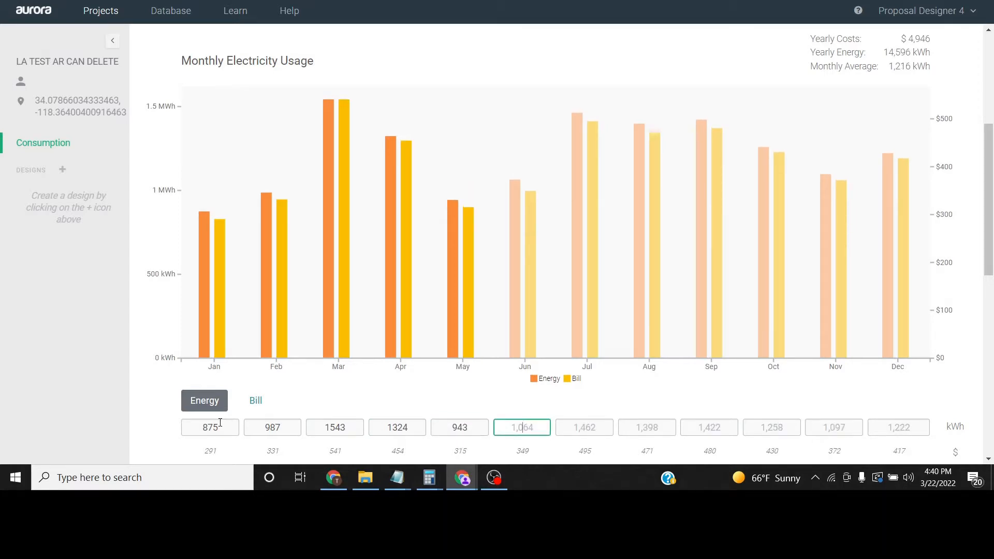
type("453")
left_click(616, 397)
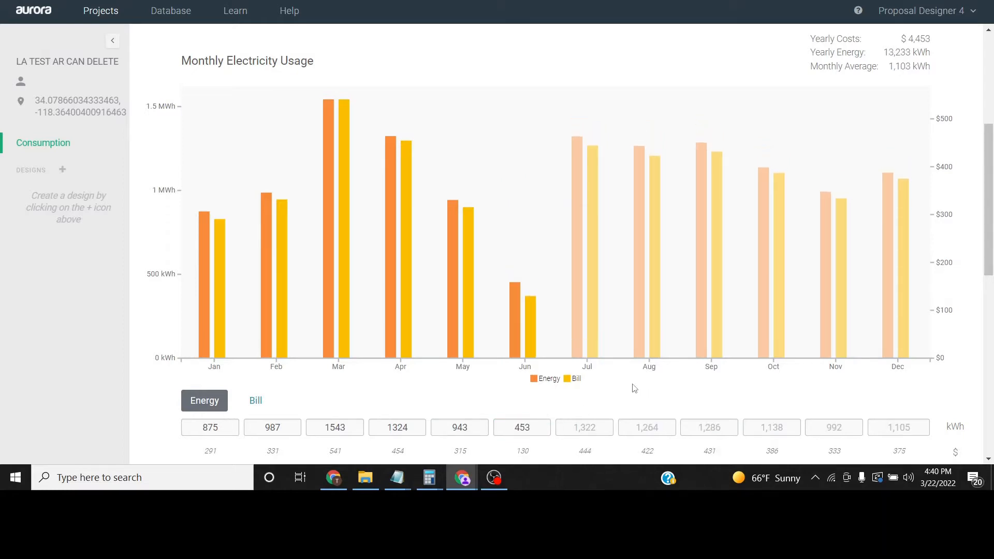
Step: Review the monthly usage chart with its estimated months, and examine the yearly energy and monthly average figures
scroll(634, 388, "up", 2)
scroll(739, 289, "down", 3)
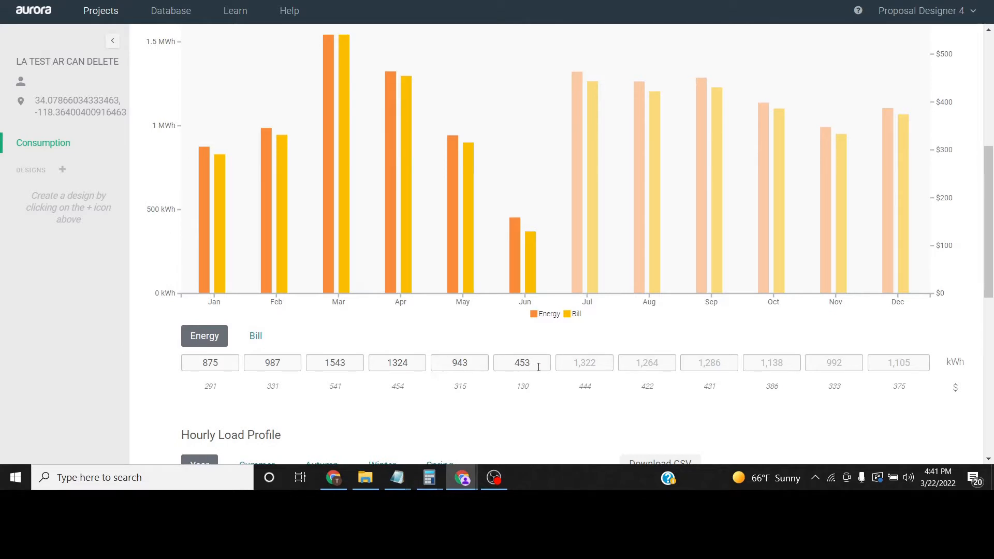
scroll(590, 417, "up", 5)
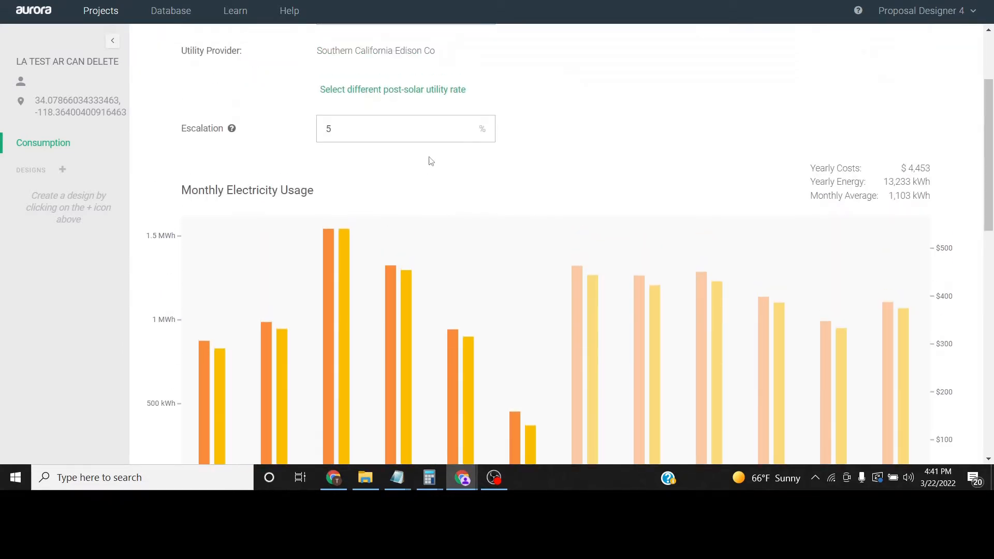
scroll(534, 223, "down", 5)
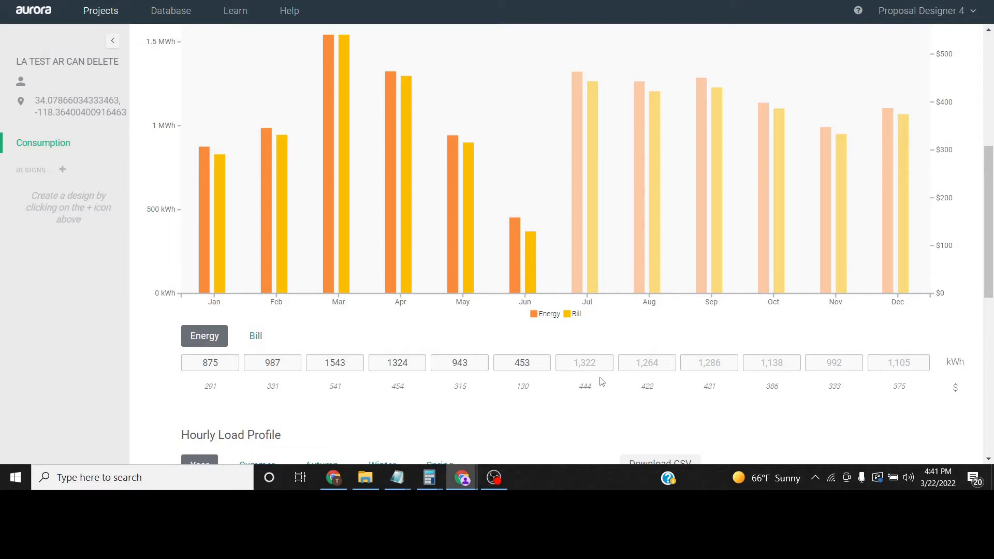
scroll(630, 335, "up", 6)
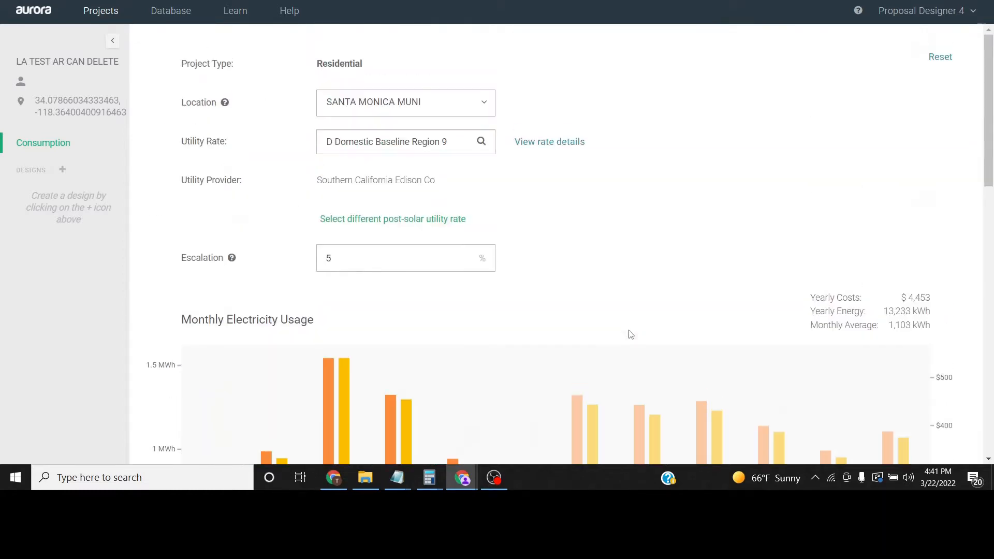
scroll(778, 260, "down", 5)
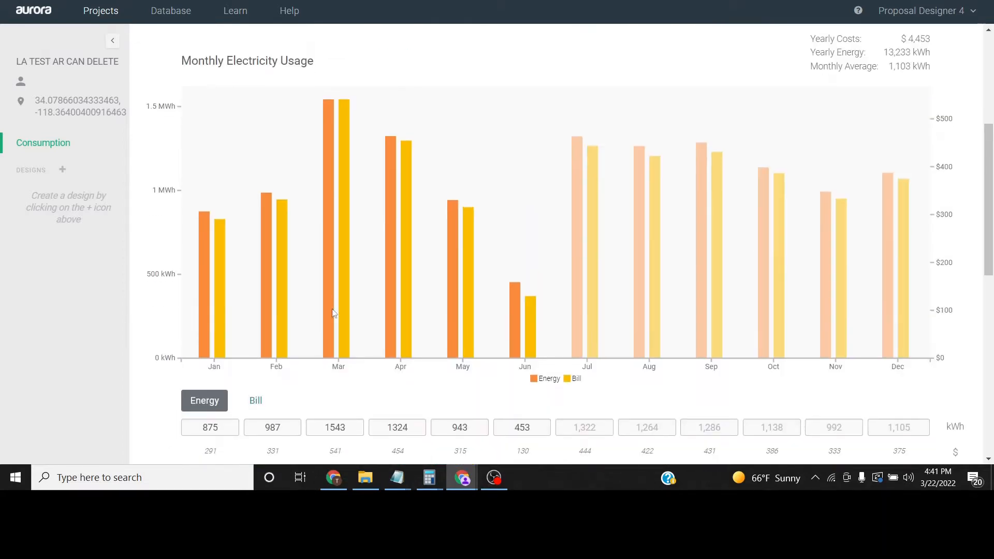
scroll(334, 314, "up", 5)
double_click(895, 311)
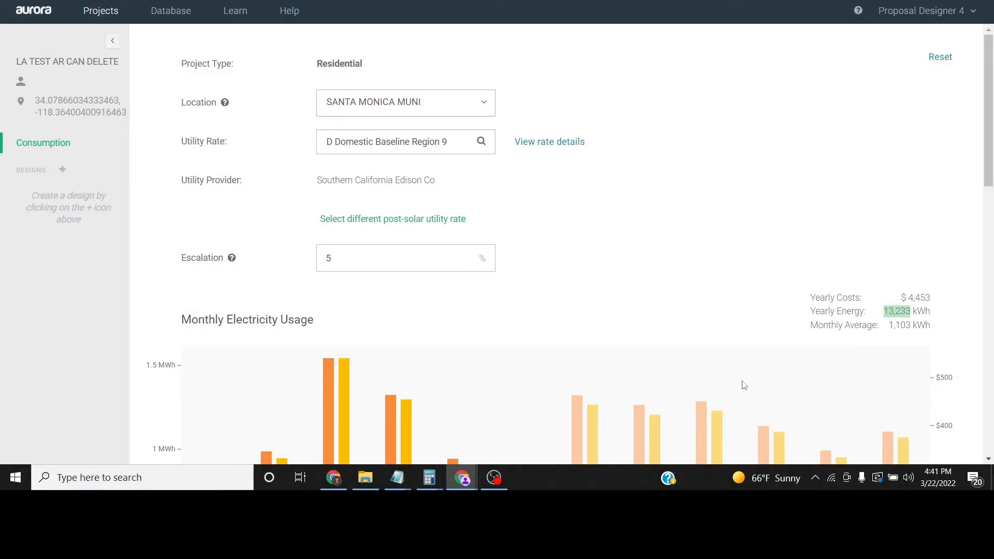
scroll(743, 387, "down", 1)
left_click_drag(942, 229, 906, 260)
left_click(952, 246)
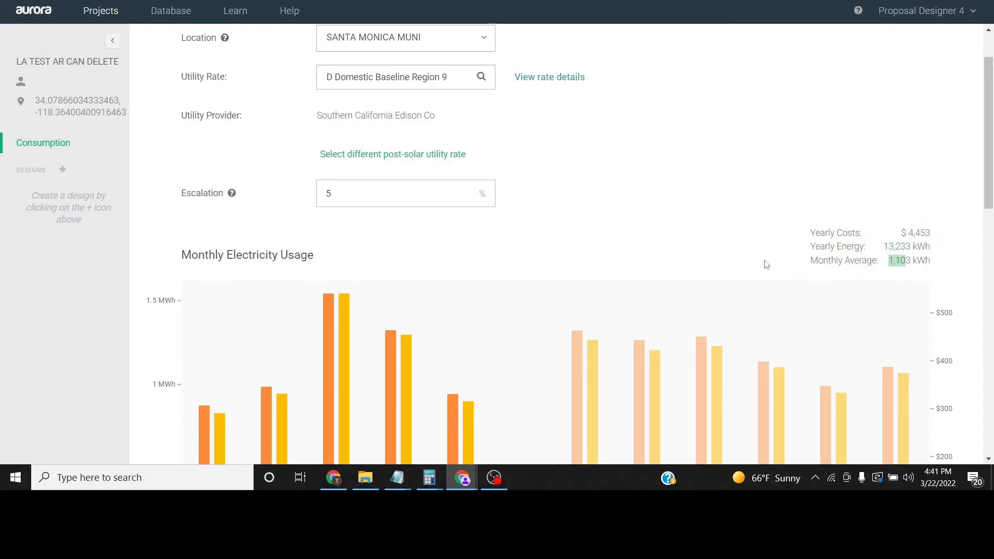
left_click(663, 228)
Step: Compare the utility rate, provider and escalation settings with the monthly energy and bill values on the consumption page
scroll(669, 225, "down", 5)
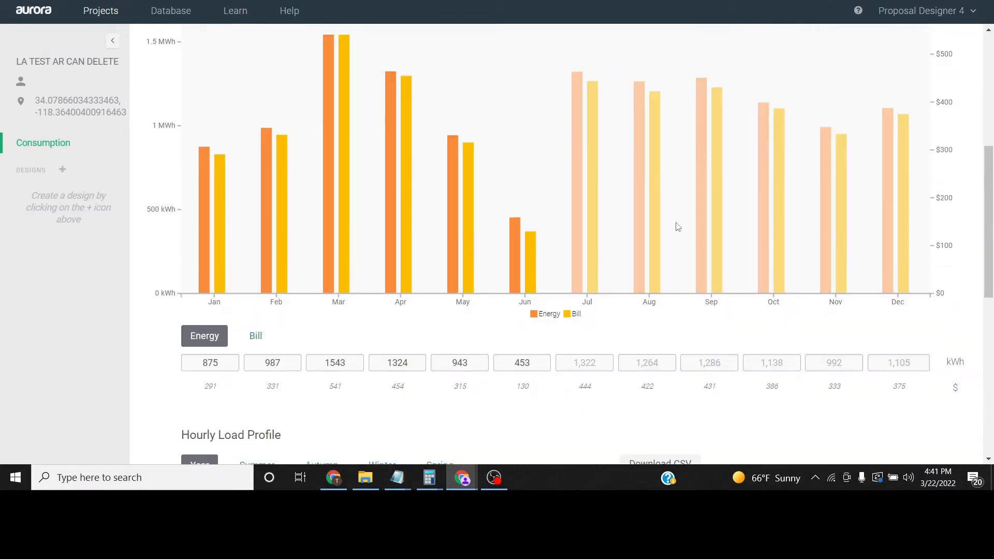
scroll(679, 225, "up", 6)
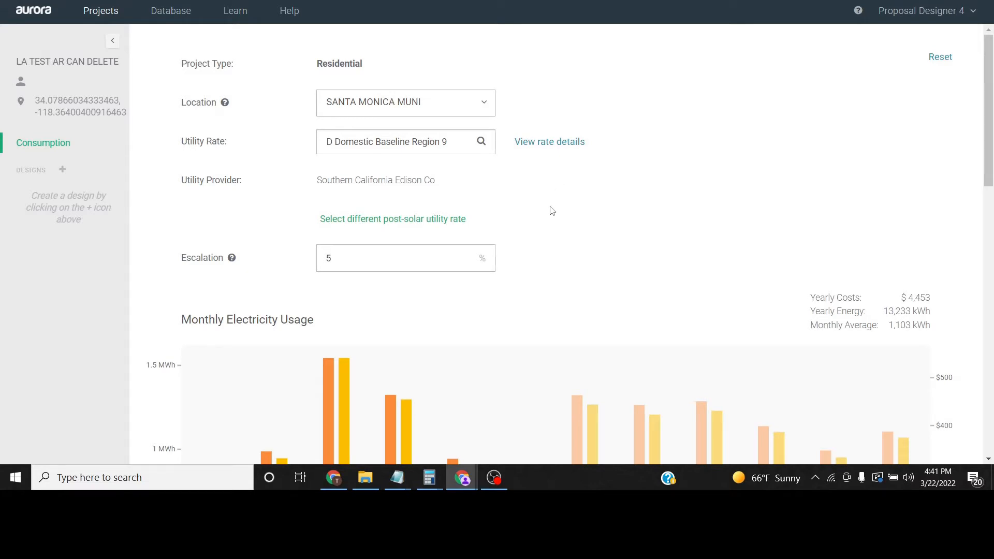
scroll(552, 211, "down", 3)
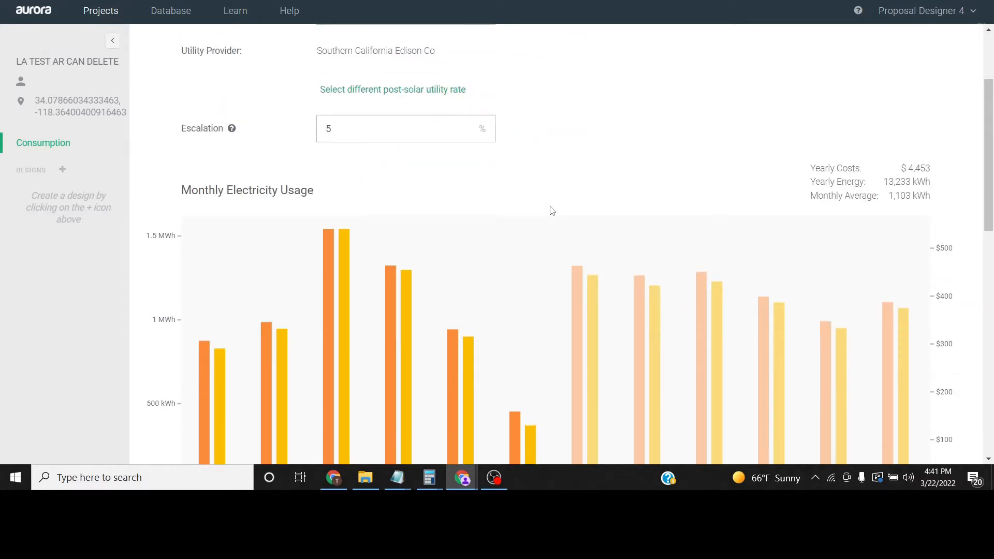
scroll(552, 211, "up", 1)
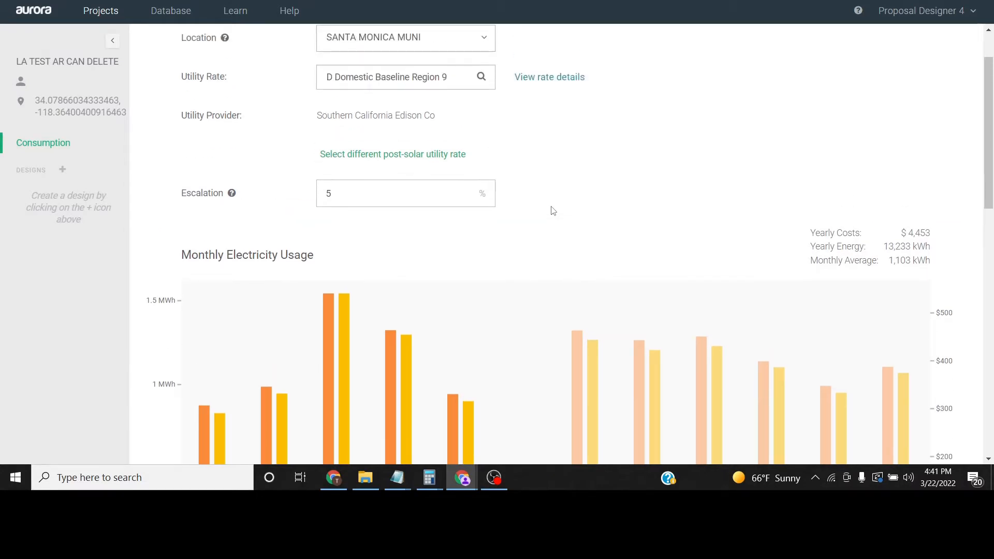
scroll(552, 211, "up", 1)
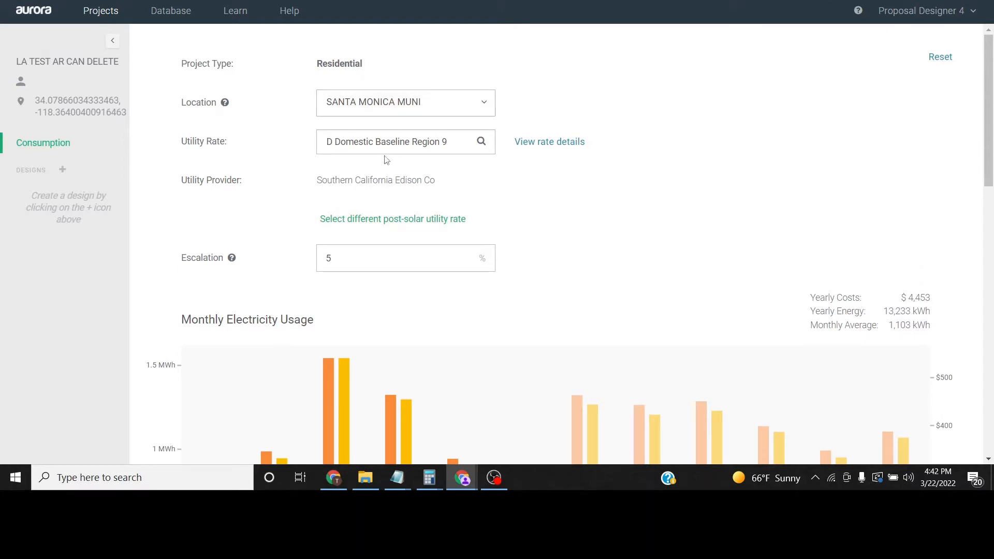
scroll(546, 251, "down", 5)
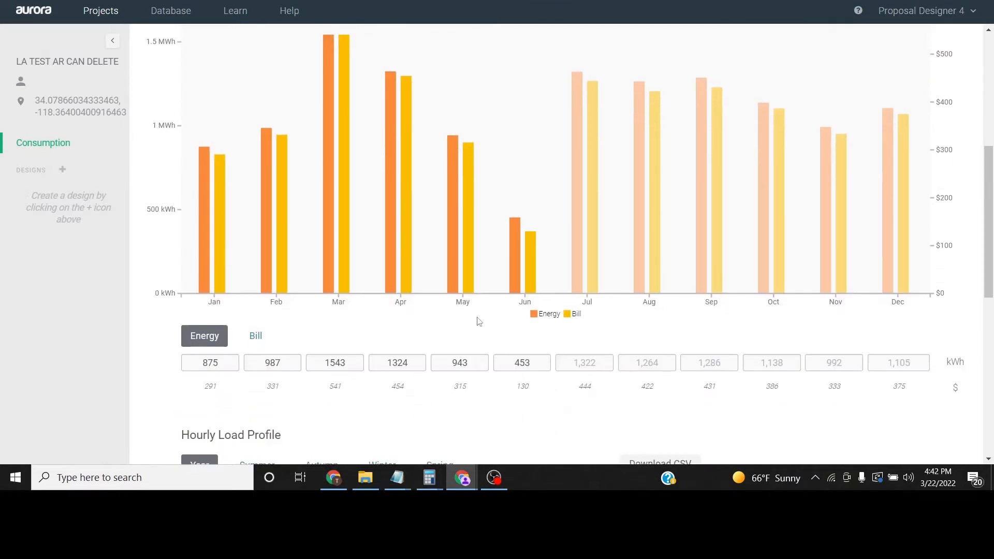
scroll(287, 300, "up", 4)
scroll(321, 218, "up", 2)
scroll(679, 204, "down", 4)
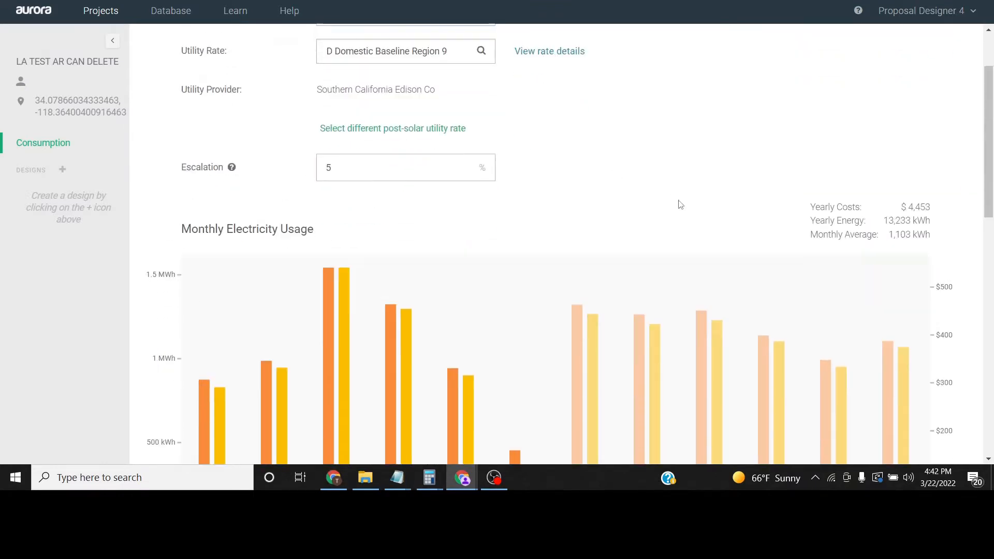
scroll(604, 344, "down", 2)
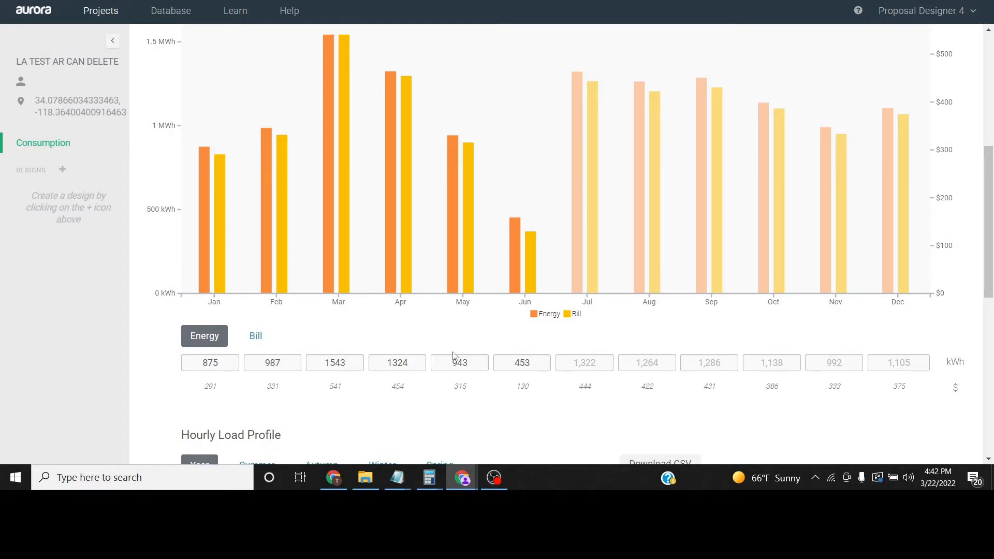
scroll(509, 303, "up", 4)
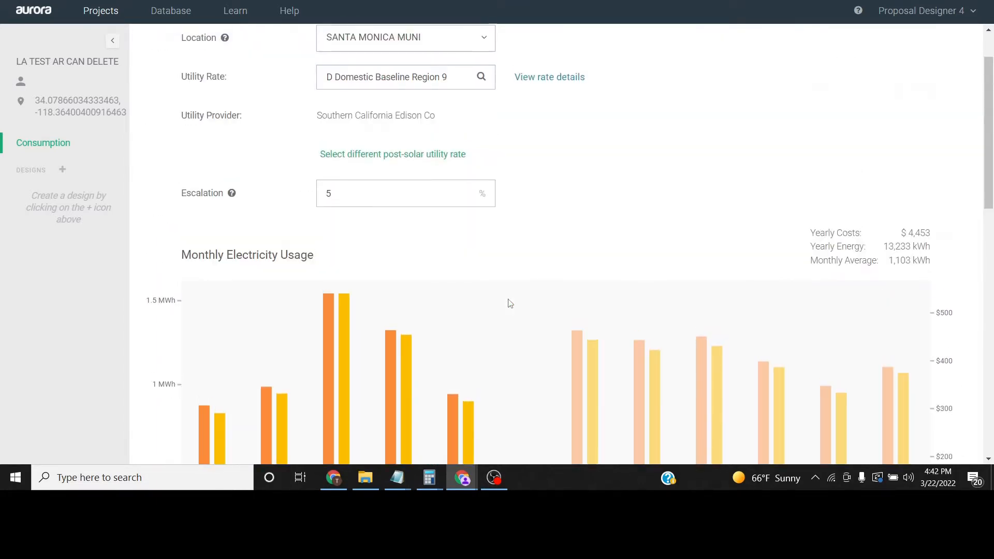
scroll(510, 303, "up", 1)
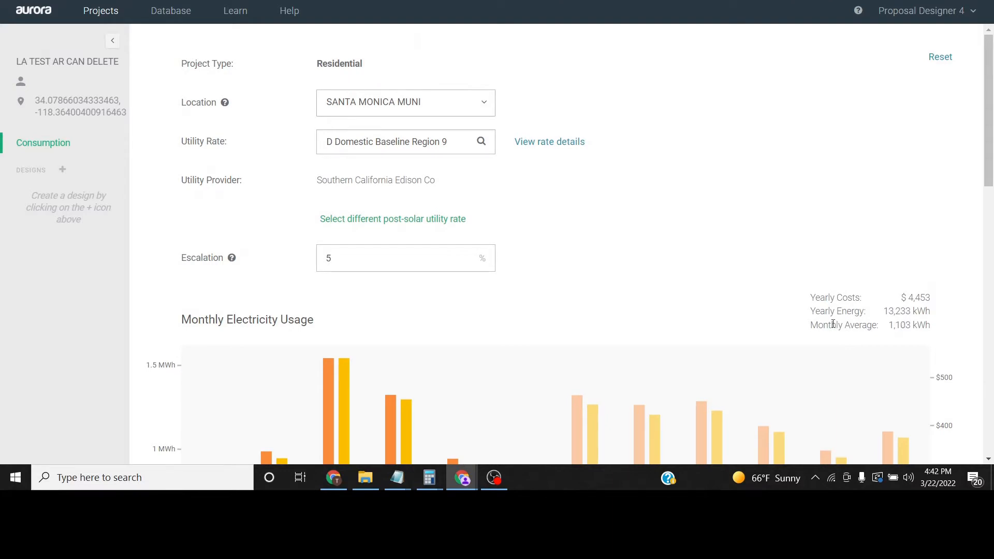
Step: Create a new design named "test design" for the project
left_click(63, 170)
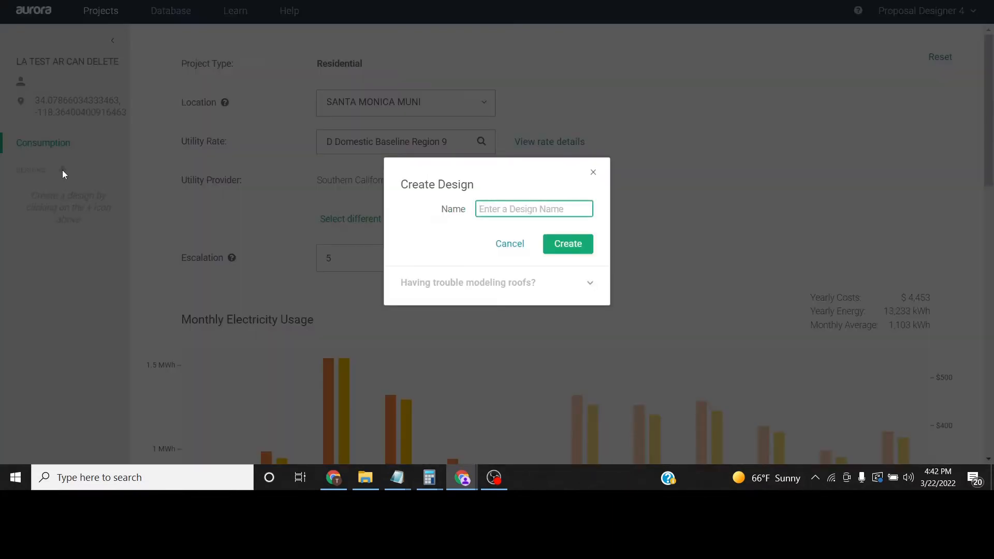
type("test design")
key("Return")
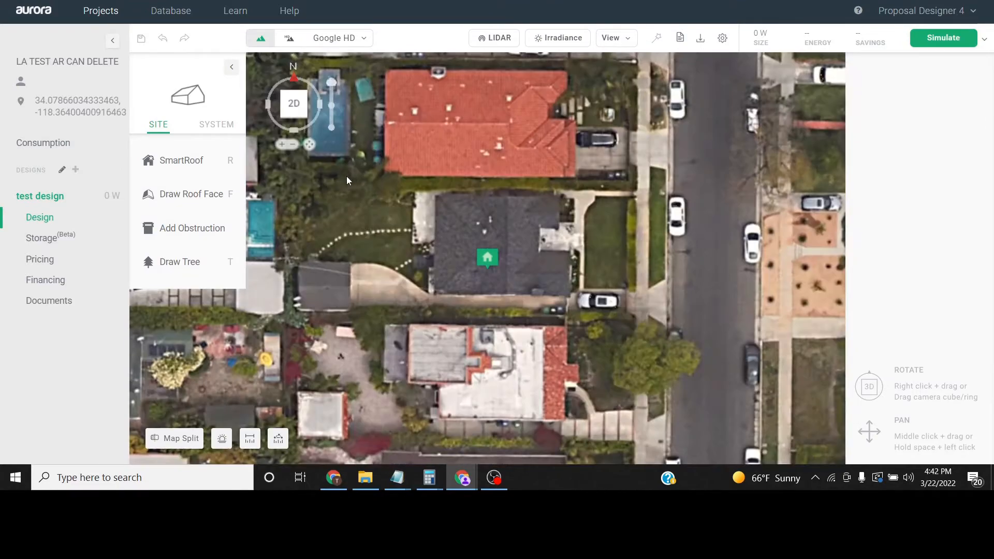
Step: Examine the house and its surroundings on the site map using several view display options
scroll(509, 272, "up", 2)
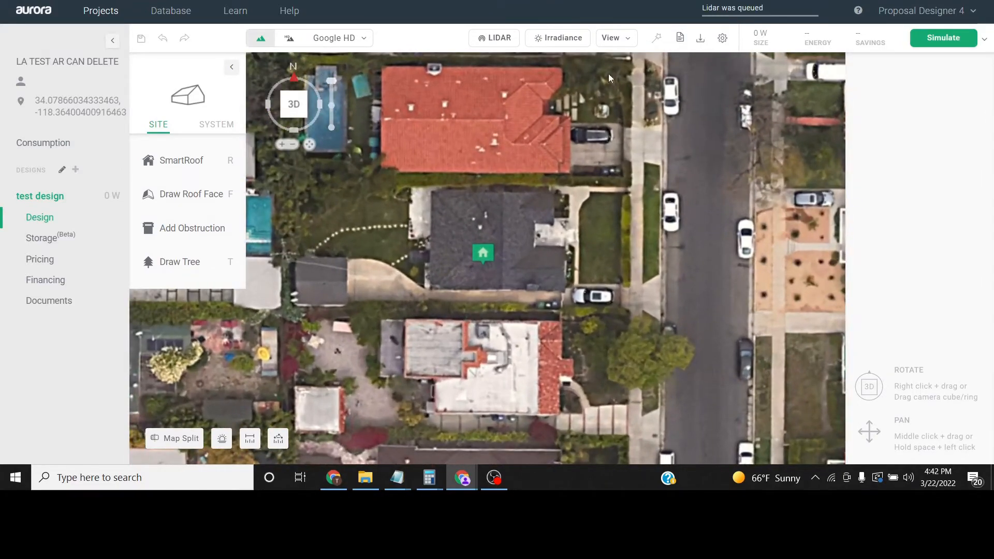
left_click(616, 38)
left_click(588, 240)
left_click(617, 39)
left_click(588, 256)
left_click(616, 38)
left_click(591, 212)
scroll(466, 282, "down", 2)
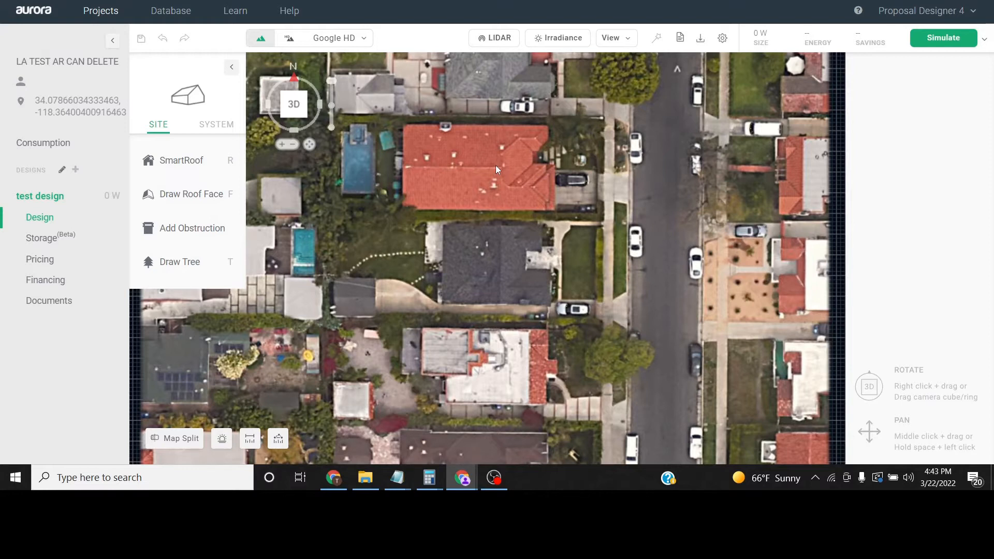
Step: Switch the site's map imagery to the standard Google source
left_click(359, 41)
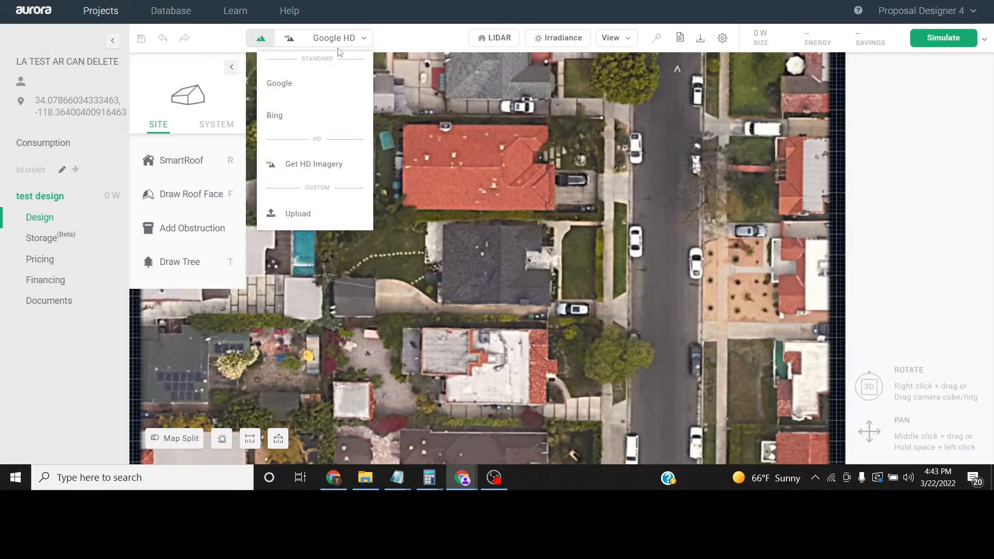
middle_click_drag(654, 155, 656, 224)
middle_click_drag(624, 281, 626, 275)
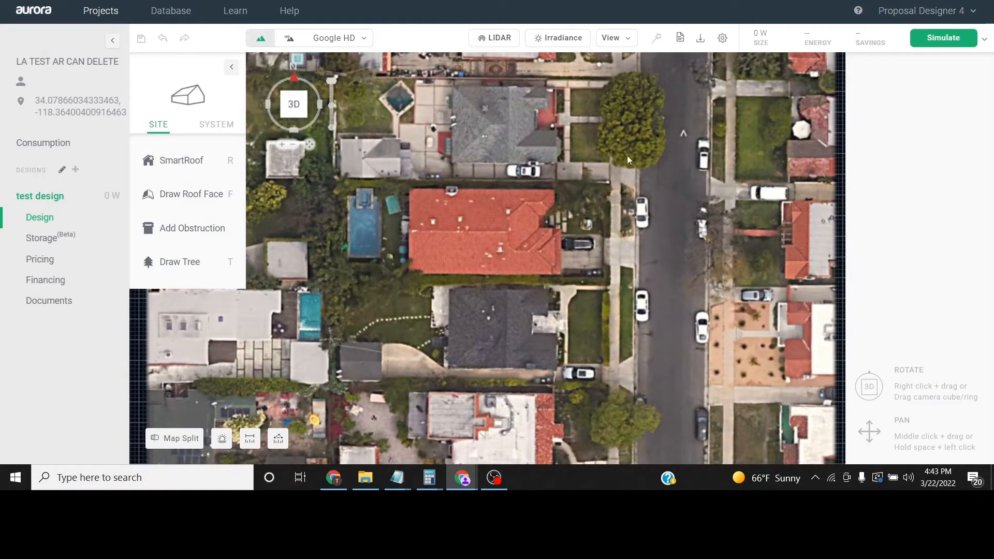
left_click(339, 38)
left_click(306, 80)
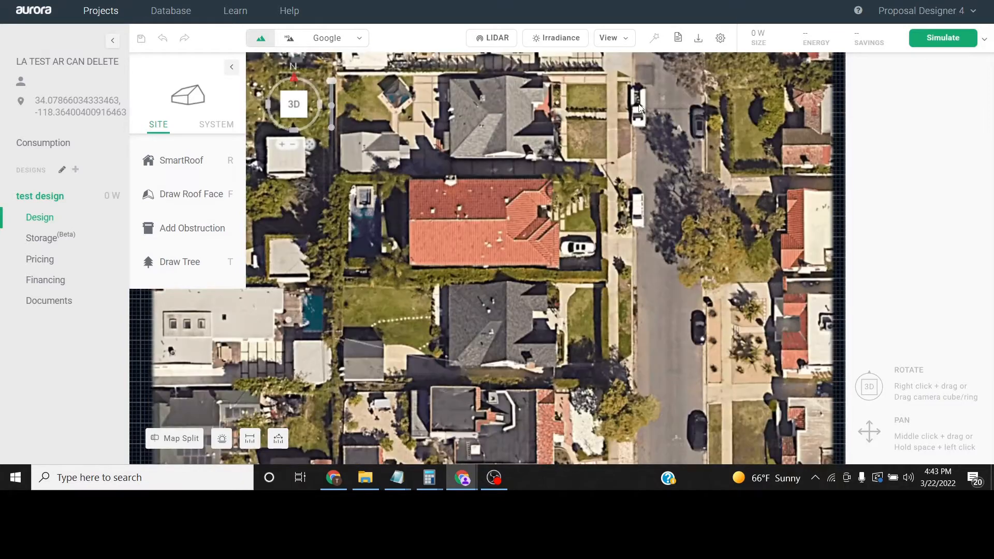
Step: Compare how the houses appear in the Bing, Google and Google HD map imagery
left_click(343, 37)
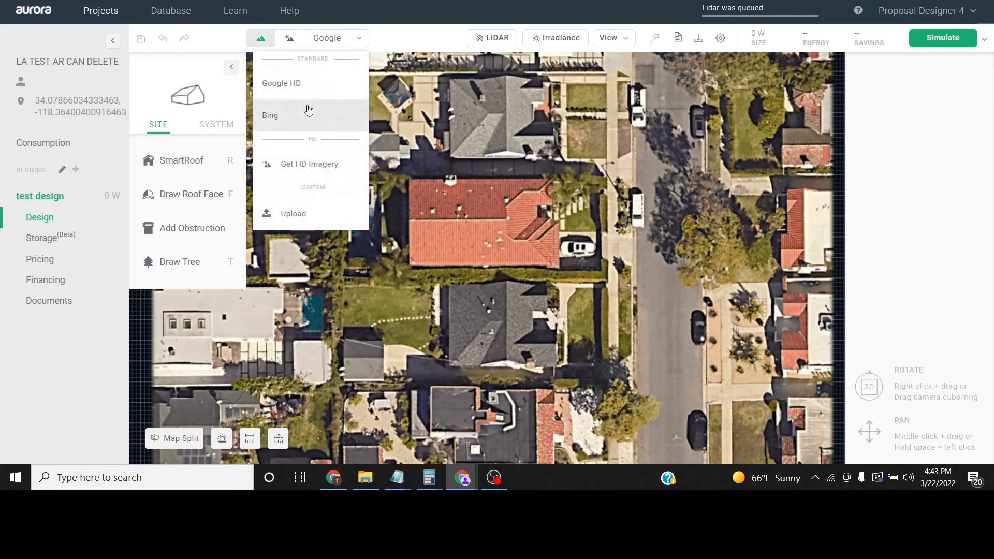
left_click(308, 110)
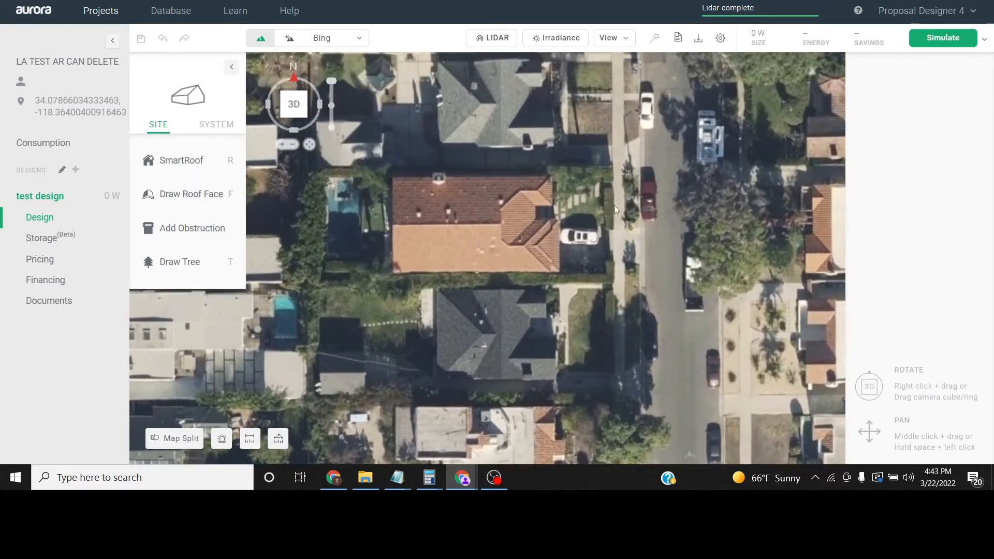
middle_click_drag(615, 205, 627, 307)
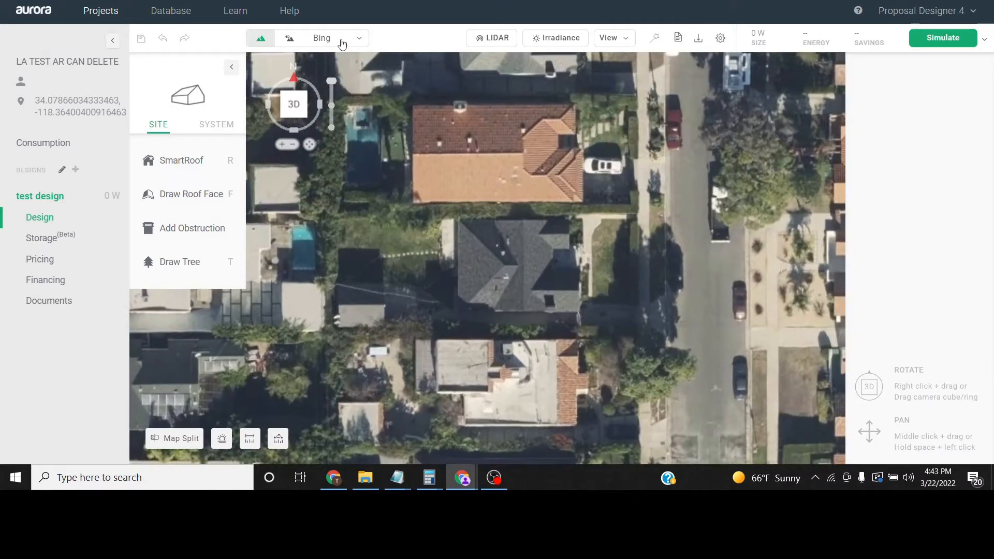
left_click(342, 43)
left_click(332, 78)
left_click(356, 40)
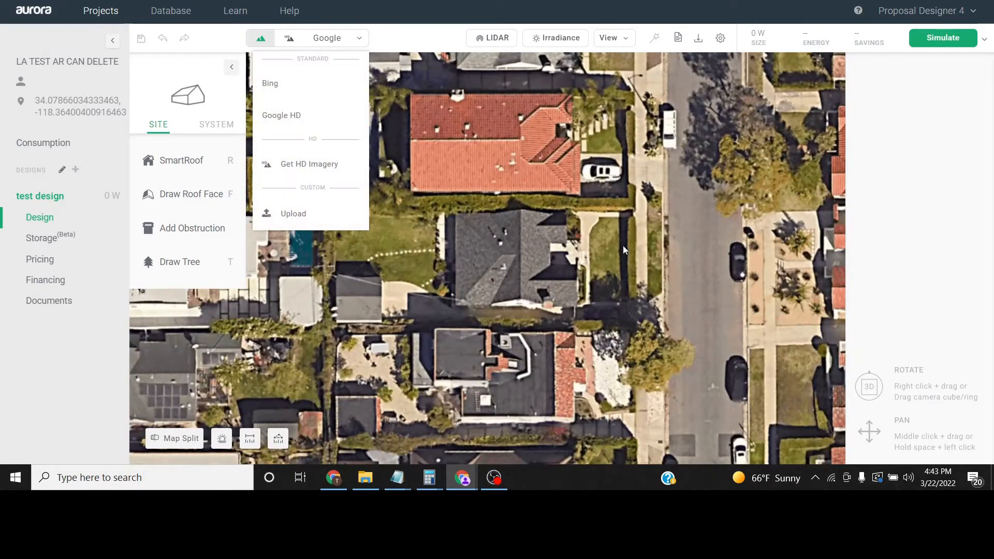
left_click(520, 316)
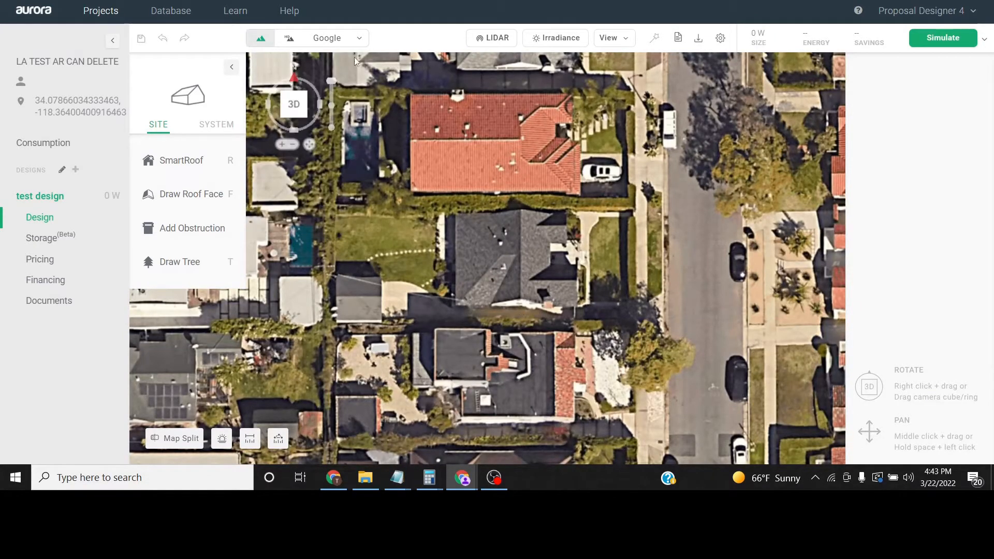
left_click(344, 40)
left_click(312, 114)
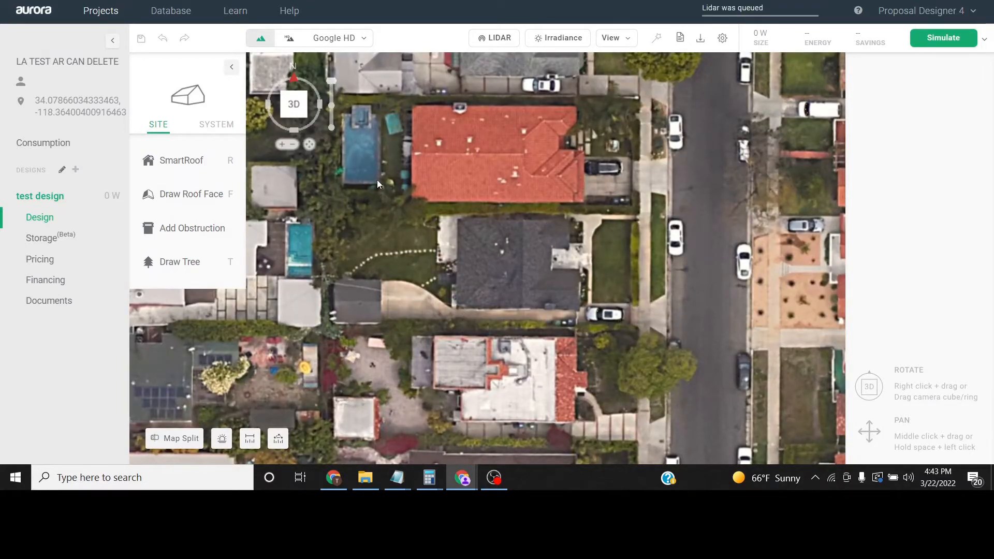
Step: Switch the site's map imagery to Bing and frame the dark-roofed house closely
left_click(337, 39)
left_click(311, 114)
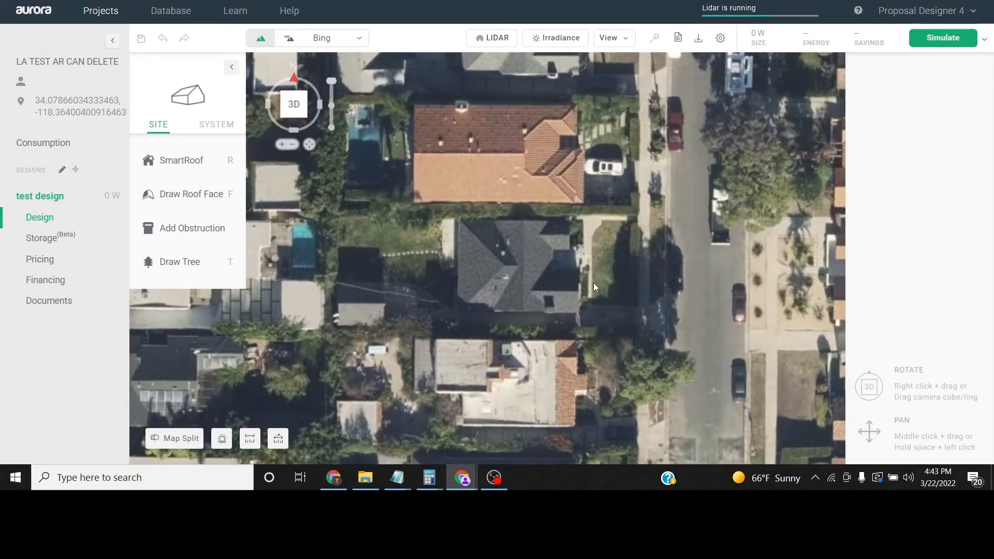
scroll(529, 298, "up", 1)
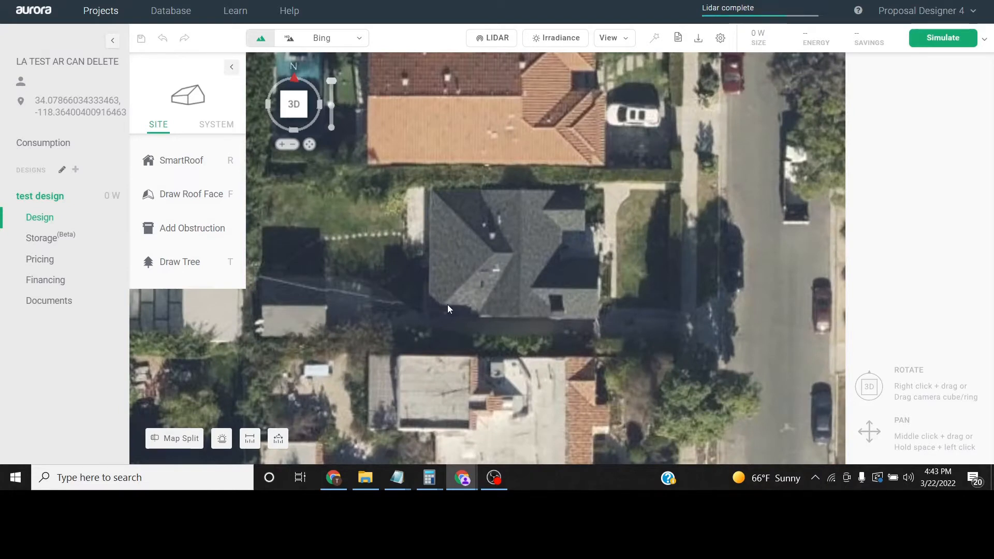
scroll(448, 305, "down", 1)
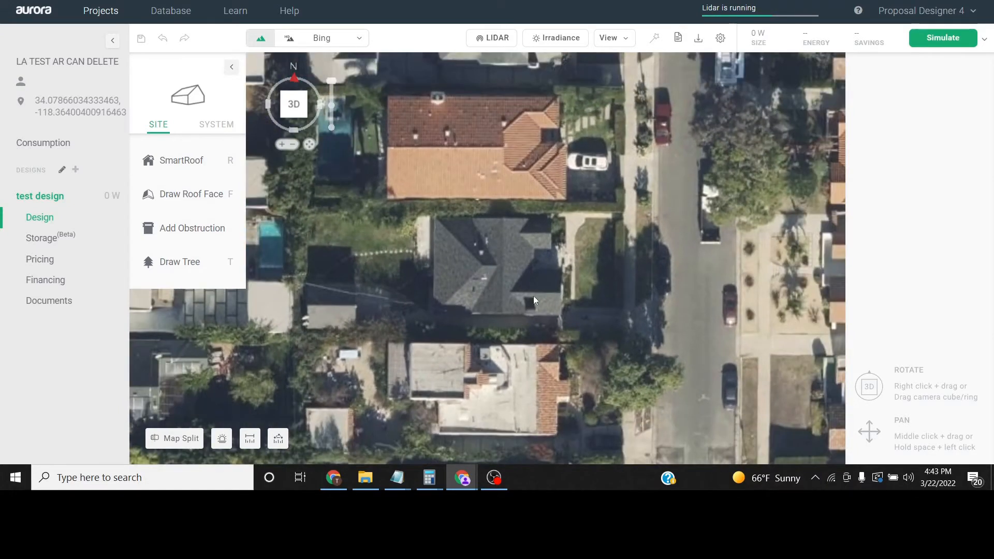
scroll(528, 270, "up", 1)
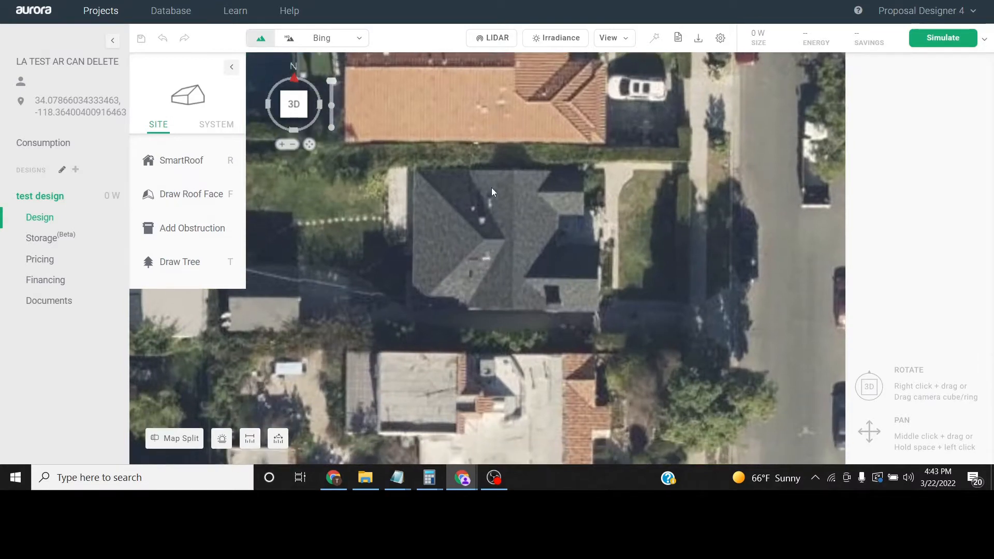
scroll(492, 187, "up", 1)
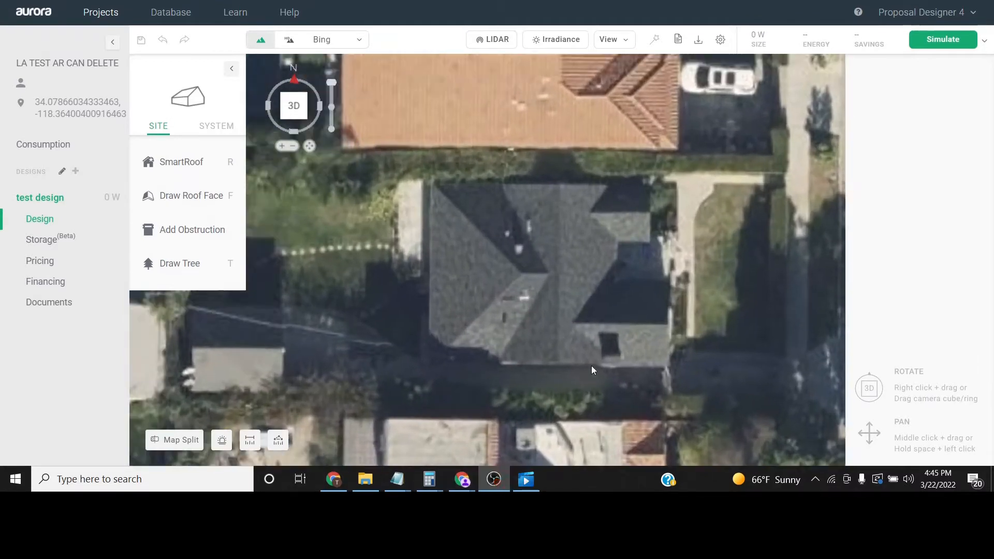
Step: Draw a rectangular SmartRoof outline about 25.1 ft by 38.5 ft over the central section of the dark-roofed house
key("r")
scroll(588, 239, "up", 1)
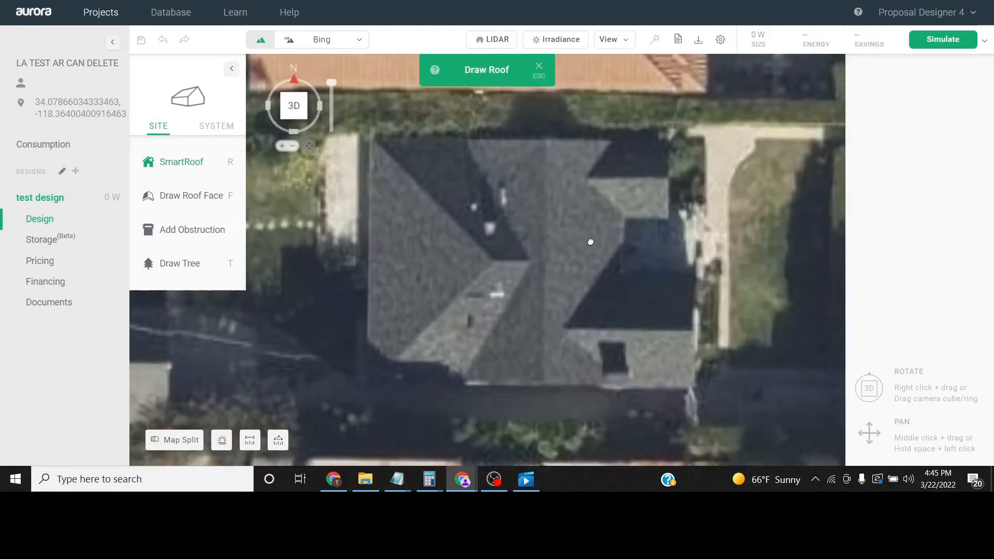
left_click(468, 150)
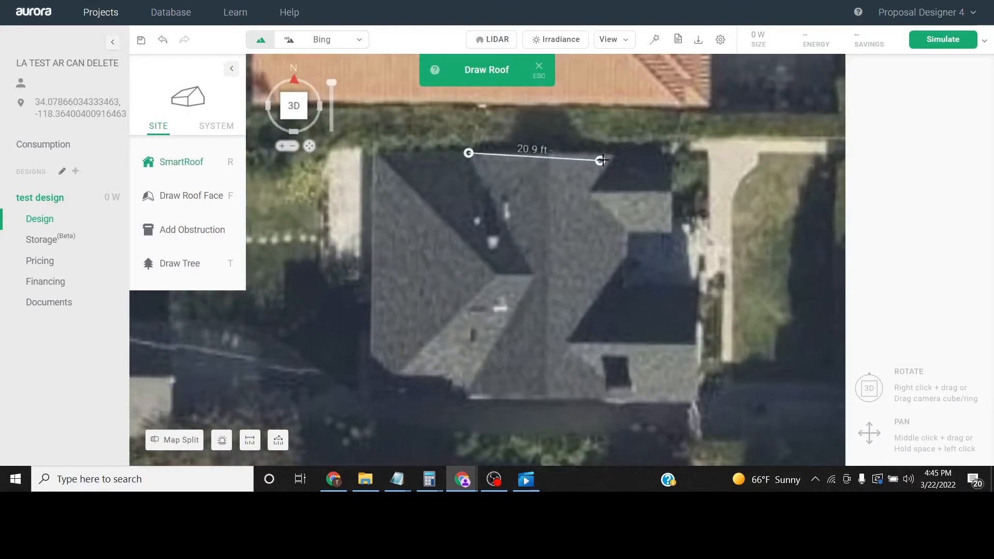
left_click(627, 154)
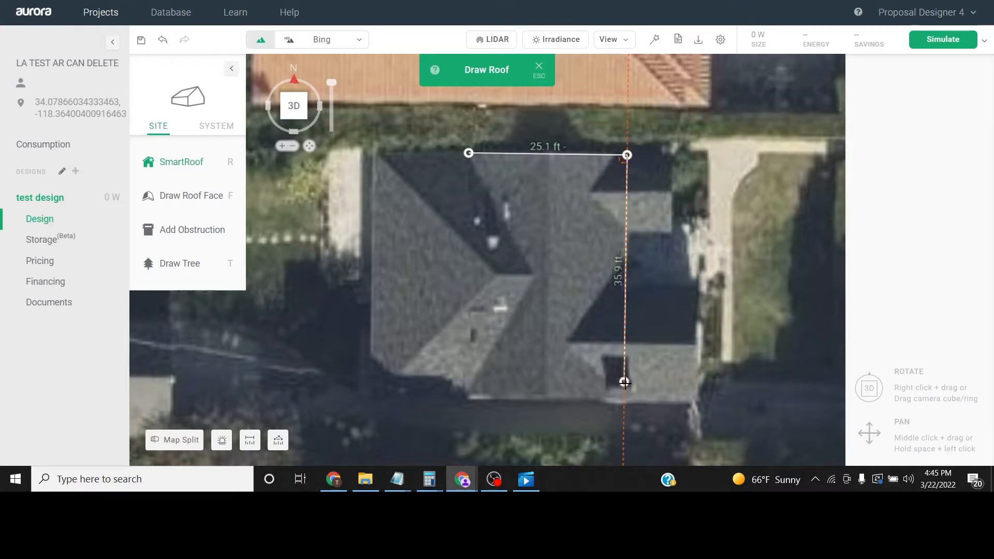
left_click(624, 398)
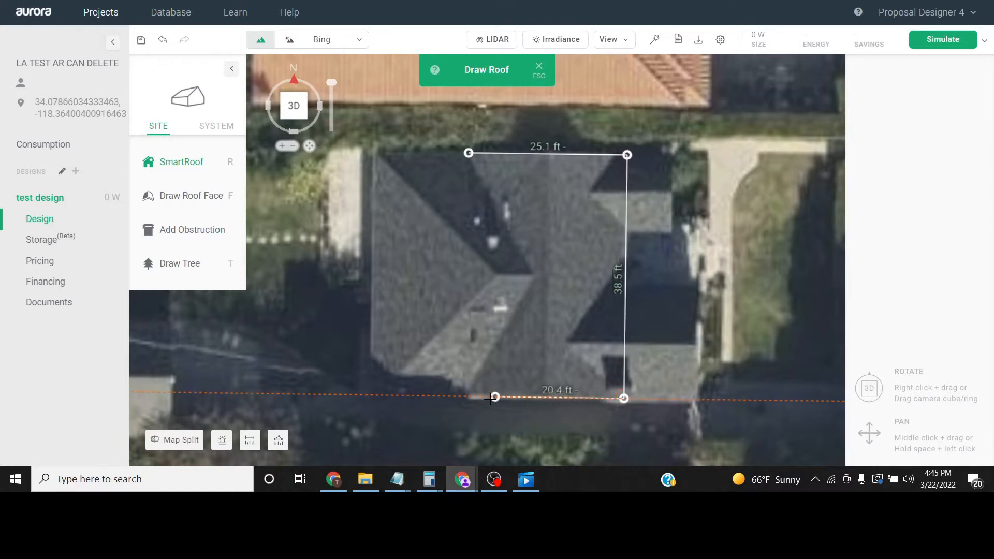
left_click(465, 397)
left_click(469, 153)
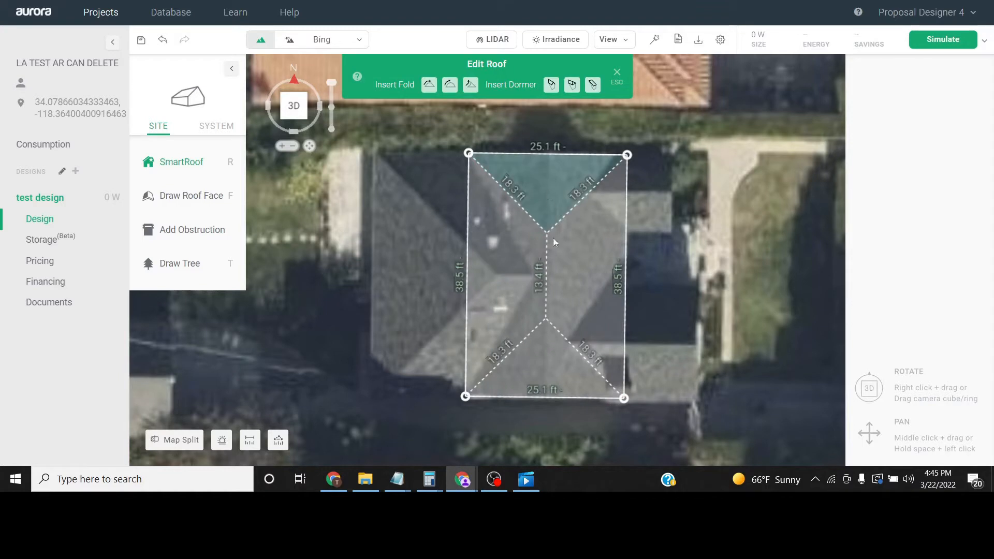
Step: Convert the north and south ends of the roof from sloped faces to vertical gable walls and finish editing
double_click(535, 186)
double_click(554, 359)
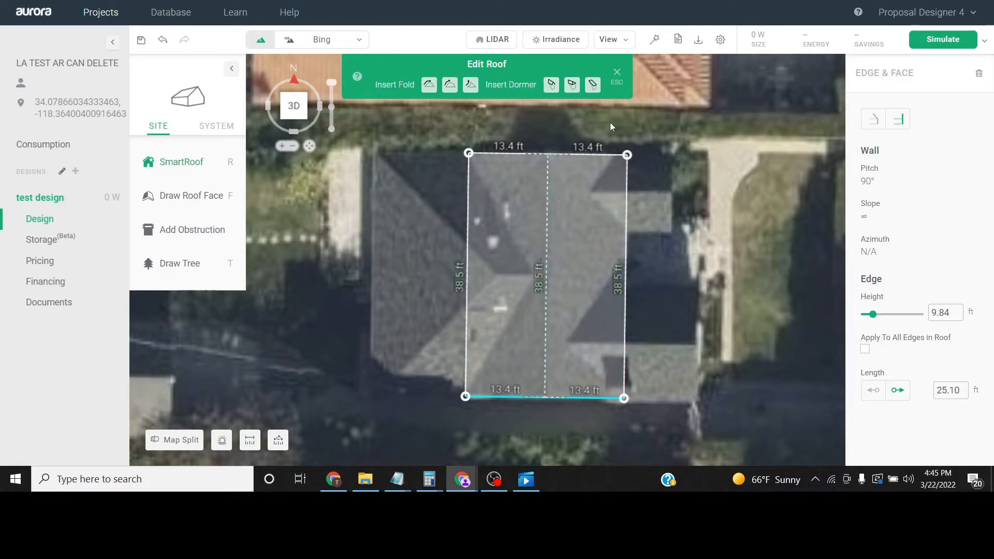
left_click(620, 81)
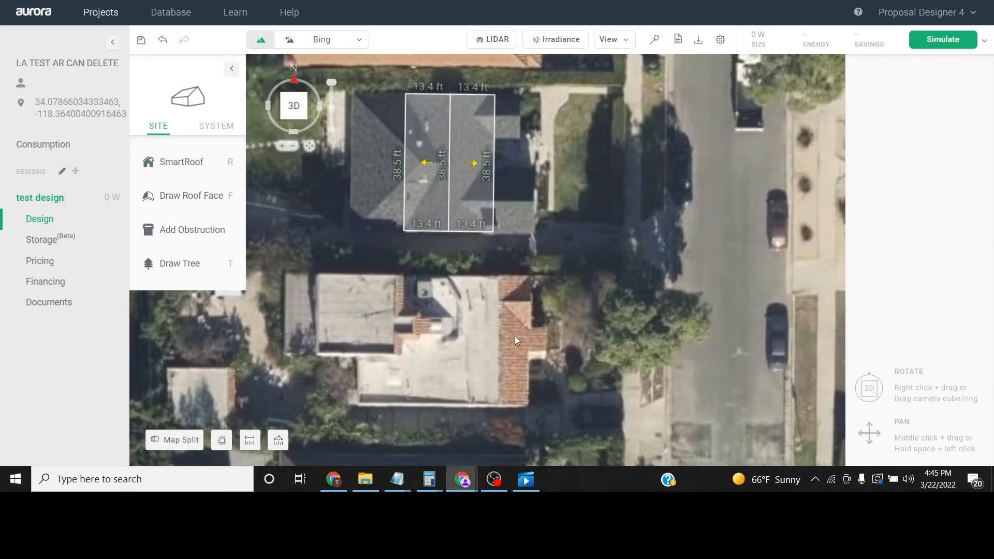
Step: Display the LIDAR mesh and examine in 3D how the drawn roof sits against it
right_click_drag(514, 337, 511, 60)
left_click(492, 40)
right_click_drag(536, 248, 447, 237)
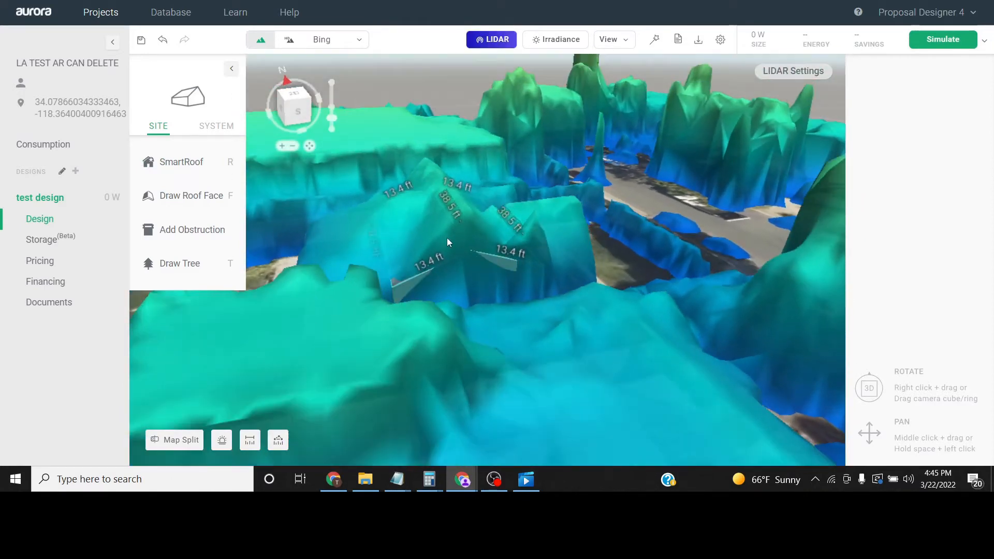
right_click_drag(498, 217, 587, 229)
Step: Try a LIDAR Y offset of 0 ft and restore it to -0.66 ft
left_click(793, 71)
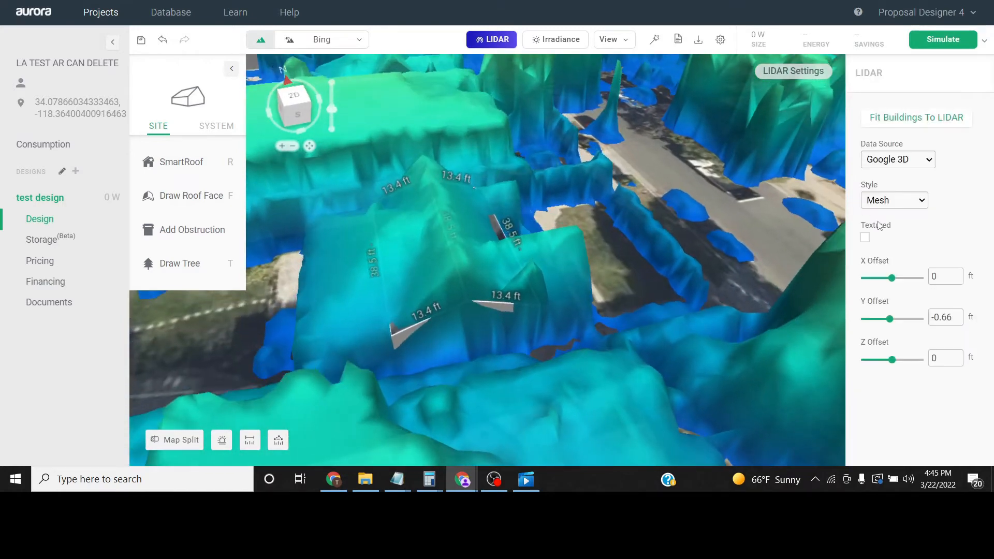
left_click(952, 364)
left_click(946, 317)
type("0")
right_click_drag(518, 228, 708, 229)
left_click_drag(937, 313, 765, 306)
type("-0.66")
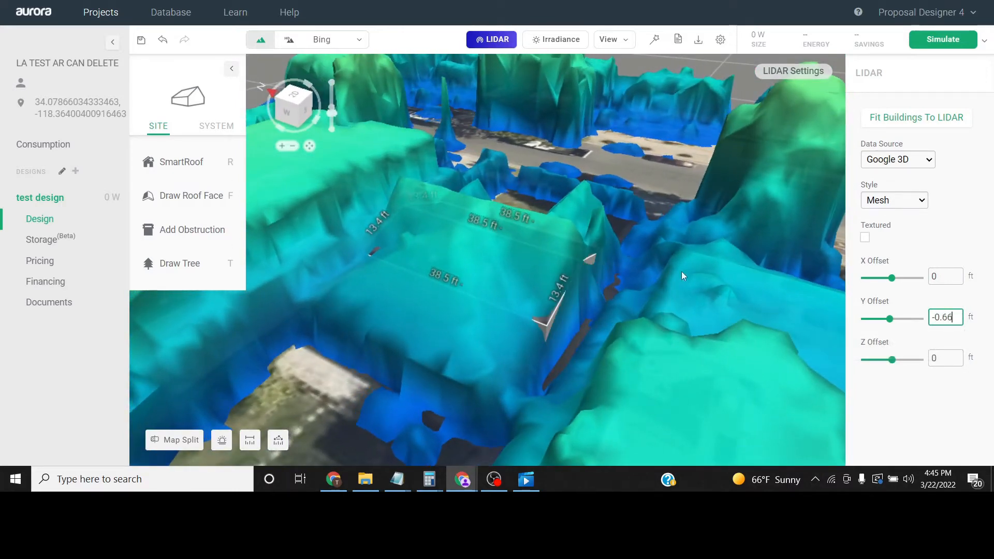
Step: Lower the roof to a base height of 8.63 ft against the LIDAR mesh
right_click_drag(681, 271, 441, 175)
scroll(441, 175, "up", 3)
left_click_drag(475, 178, 486, 188)
right_click_drag(486, 188, 485, 142)
right_click_drag(488, 249, 714, 262)
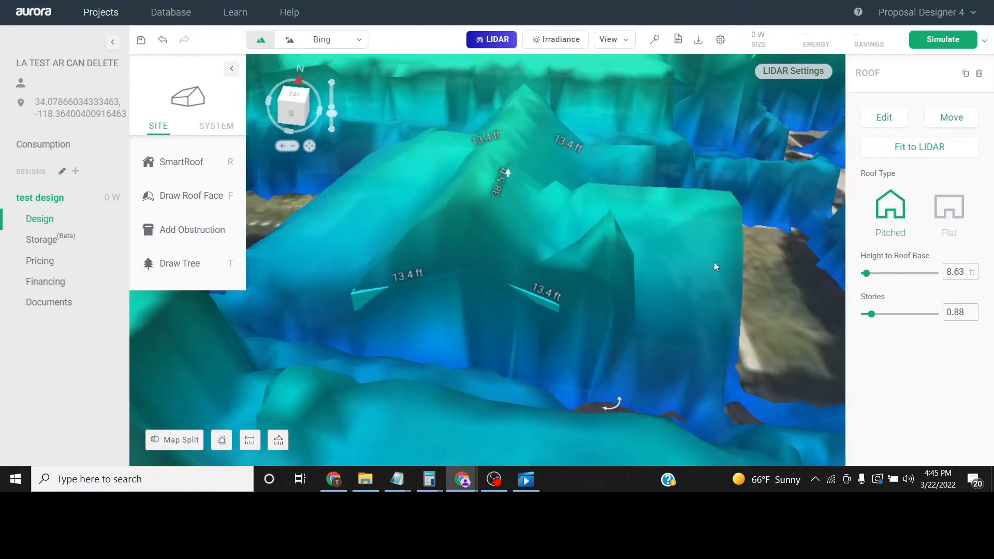
Step: Inspect the roof's alignment with the LIDAR mesh from above and reorient the view to north
key("space")
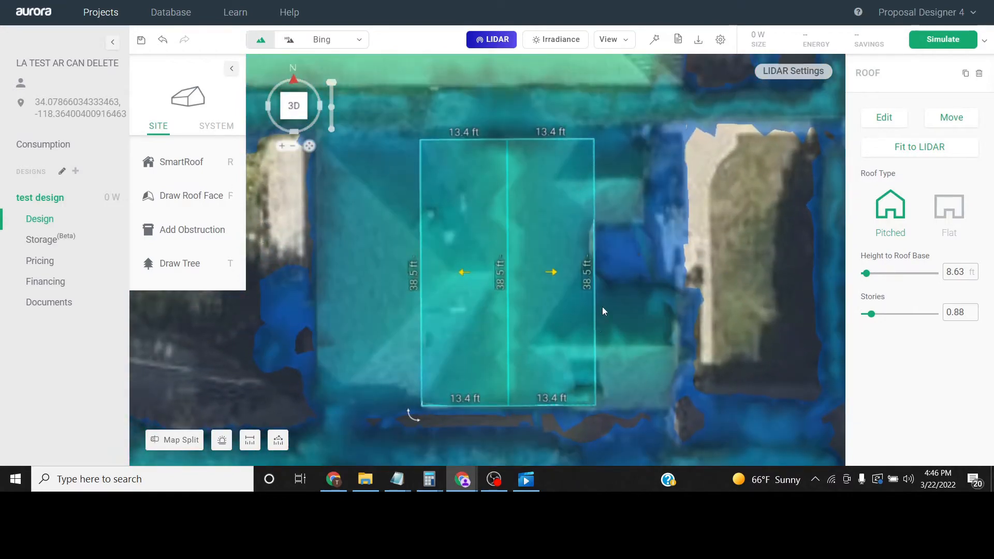
right_click_drag(602, 307, 615, 231)
key("space")
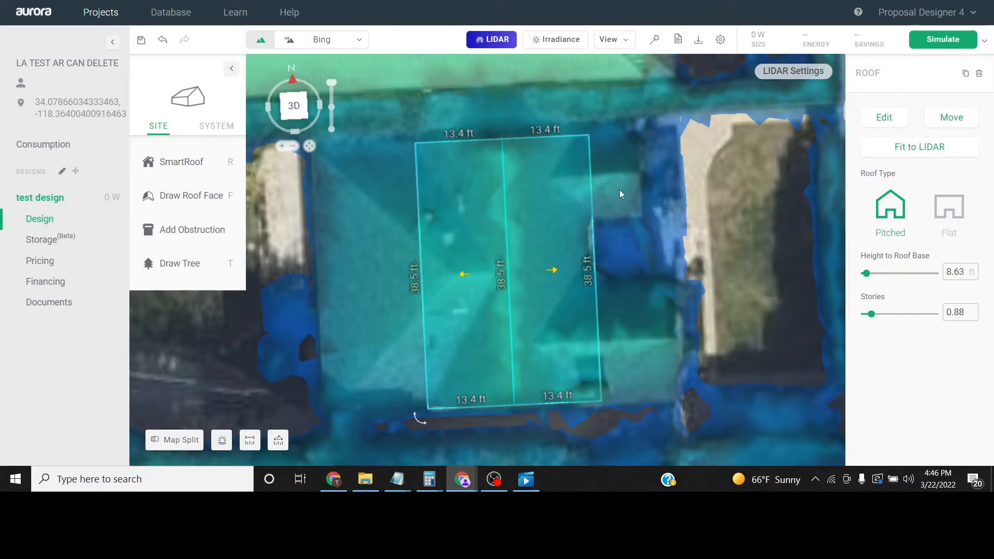
scroll(635, 193, "down", 2)
left_click(293, 80)
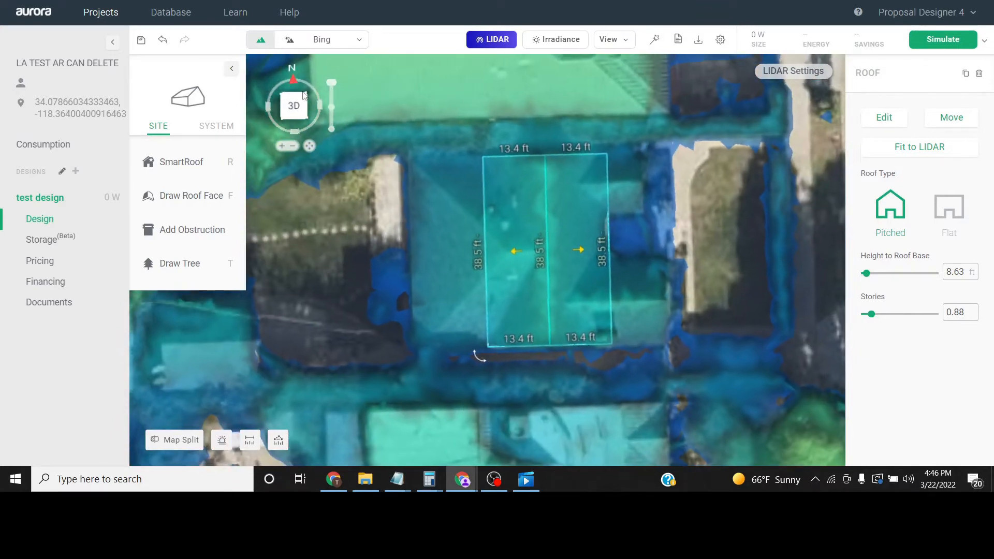
left_click_drag(639, 198, 604, 167)
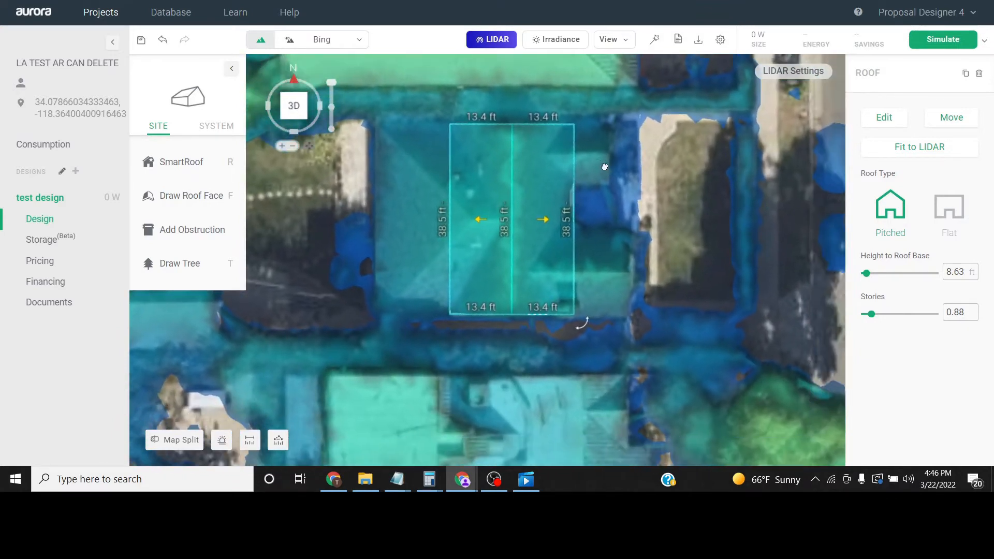
Step: Set all roof faces to a 12/12 slope (45° pitch) and finish editing the roof
left_click(522, 194)
key("space")
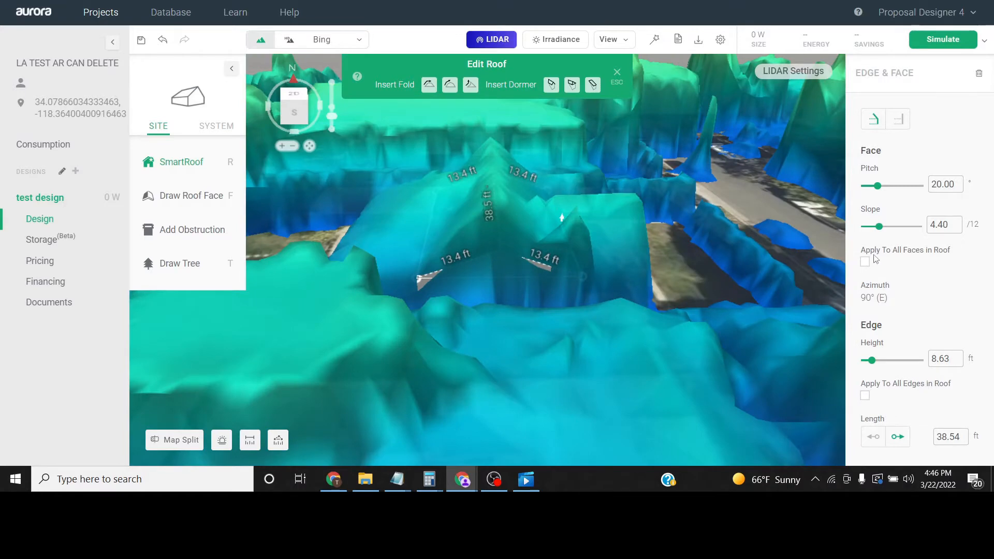
left_click(865, 261)
left_click_drag(883, 228, 919, 243)
right_click_drag(679, 150, 628, 76)
left_click(625, 76)
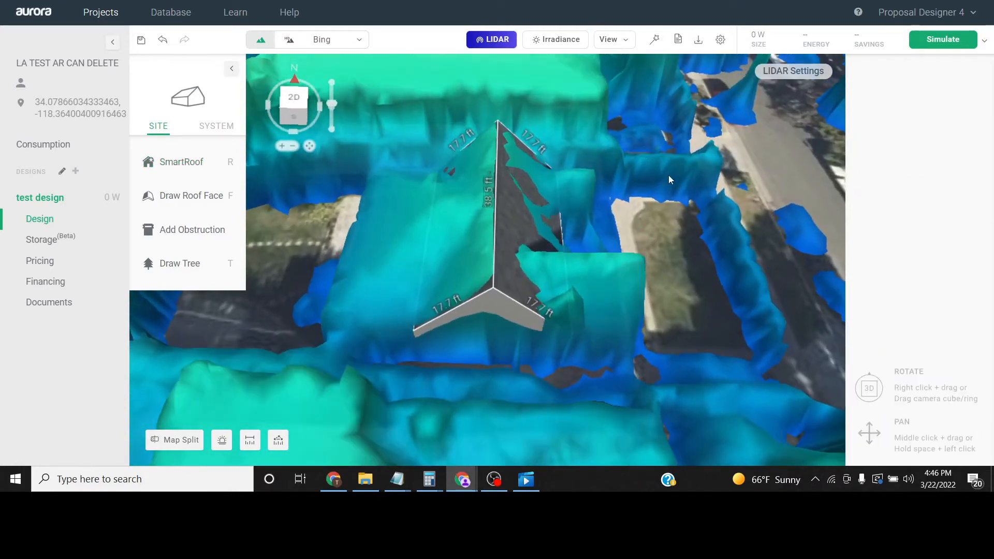
Step: Try LIDAR X offsets of -0.50 and 0.50 ft and settle on 0.35 ft
left_click(800, 71)
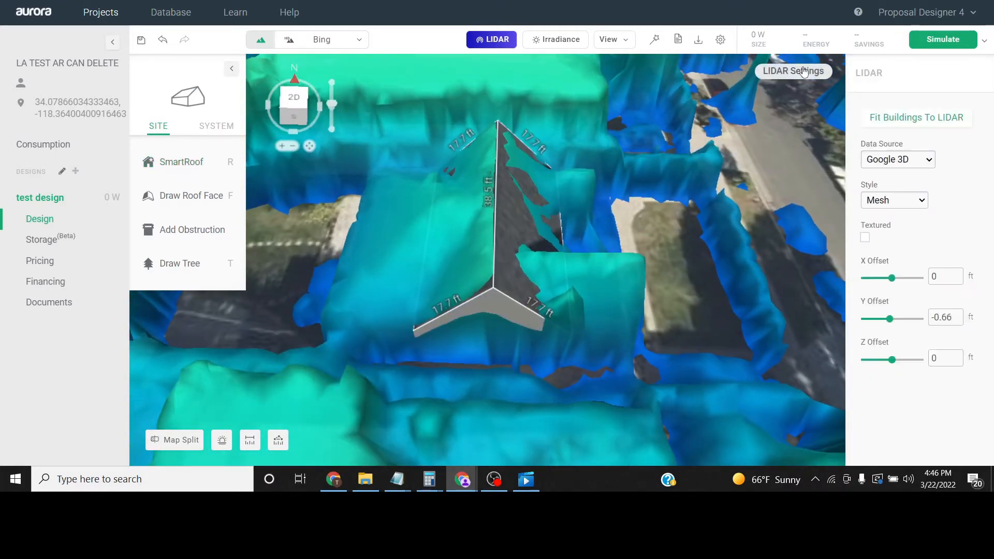
left_click_drag(953, 317, 686, 306)
left_click_drag(892, 278, 893, 280)
left_click_drag(954, 276, 653, 246)
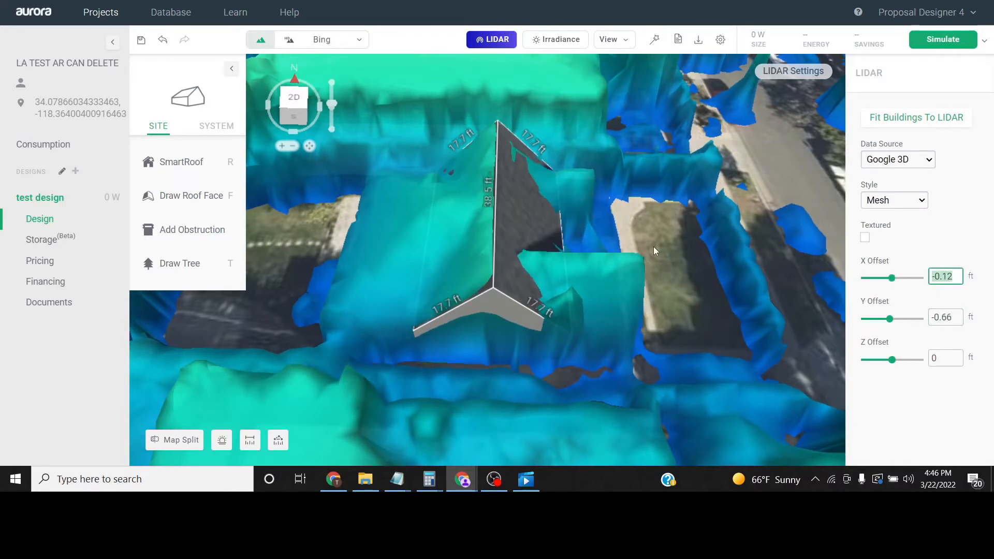
type("-0.50")
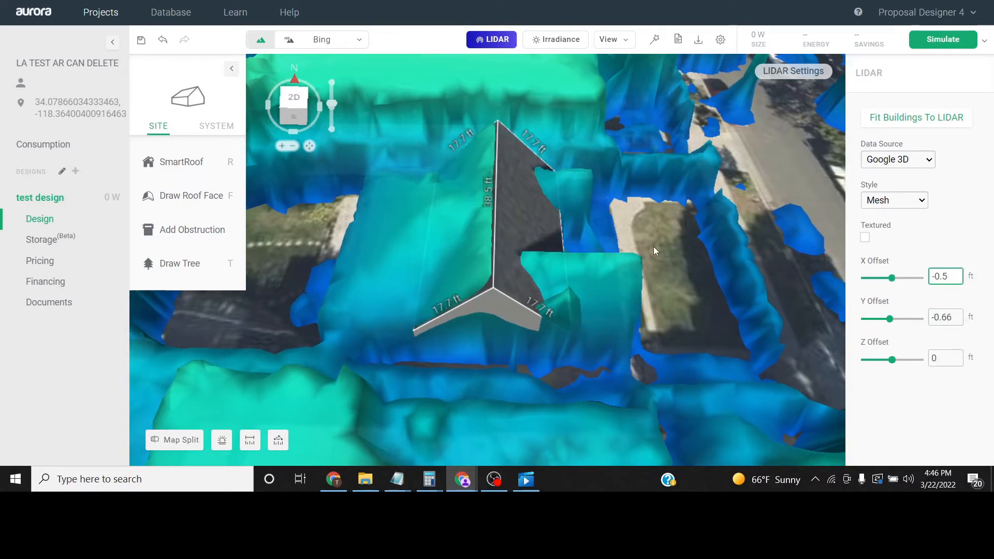
key("BackSpace")
type("0.50")
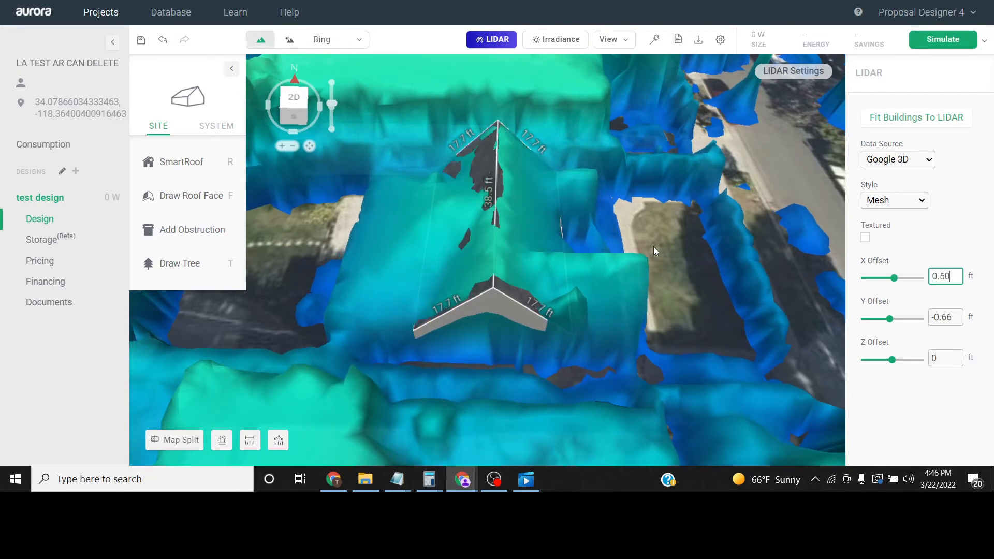
key("BackSpace")
key("BackSpace")
type("35")
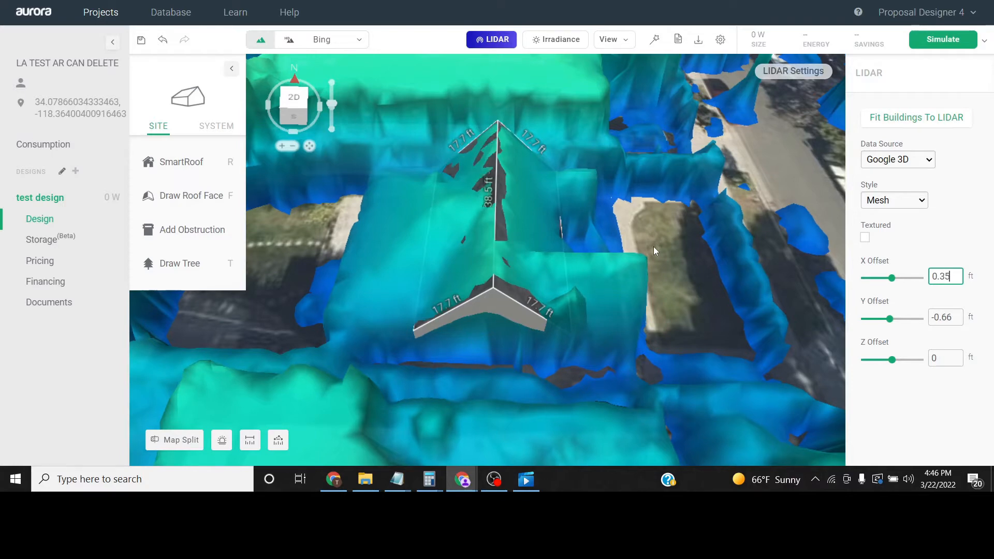
Step: Lower the roof to an edge height of 8.24 ft against the LIDAR mesh and check its fit
left_click(547, 219)
scroll(497, 168, "up", 2)
left_click_drag(547, 220, 504, 177)
left_click_drag(541, 171, 440, 59)
double_click(574, 195)
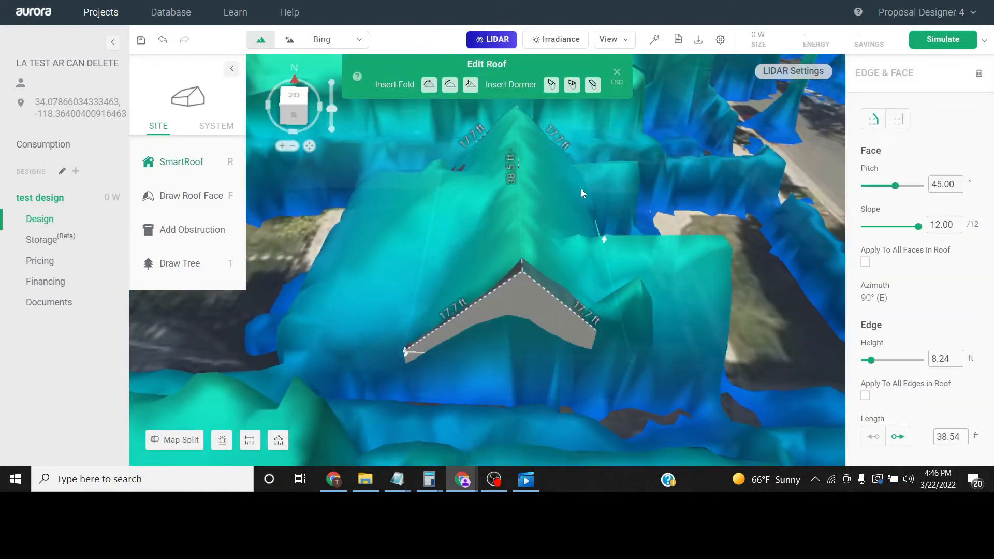
left_click_drag(581, 189, 685, 293)
scroll(661, 202, "down", 3)
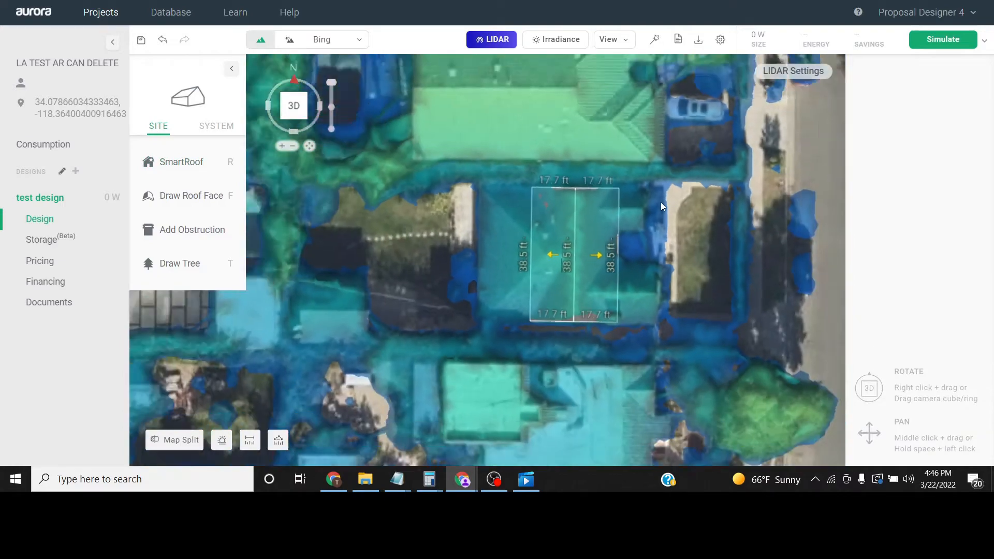
Step: Outline a SmartRoof of about 39.0 by 28.3 ft over the west section of the house, using the imagery without LIDAR
middle_click_drag(660, 202, 605, 139)
right_click_drag(605, 138, 570, 352)
left_click(491, 41)
mouse_move(559, 219)
right_mouse_down()
mouse_move(530, 237)
mouse_move(605, 266)
right_mouse_up()
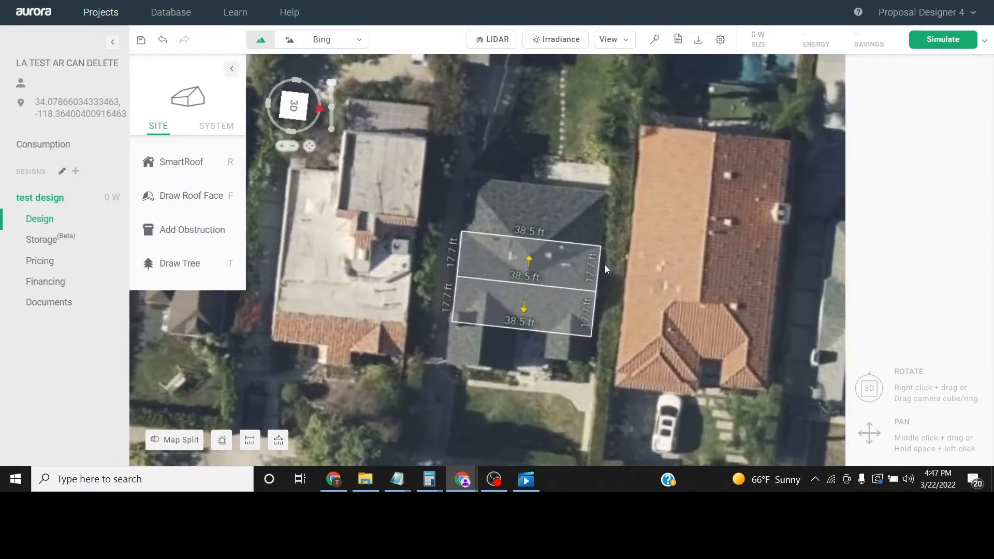
scroll(605, 265, "up", 3)
left_click(209, 161)
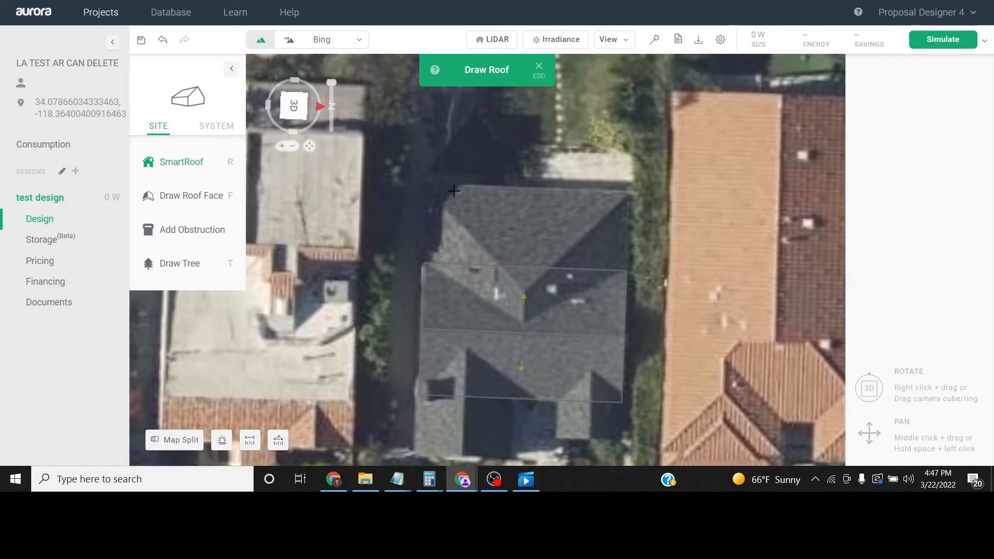
scroll(425, 185, "up", 2)
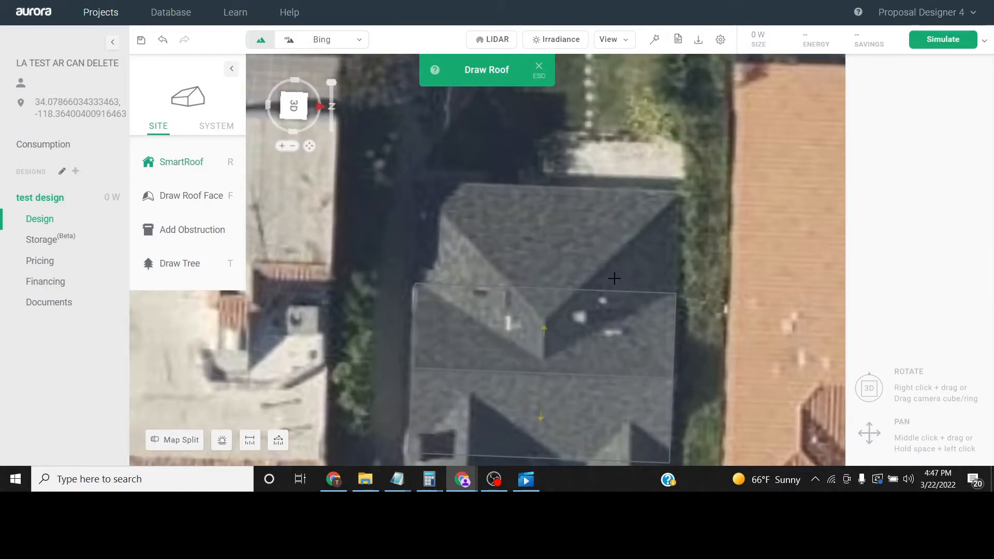
middle_click_drag(512, 198, 542, 245)
right_click_drag(472, 200, 482, 211)
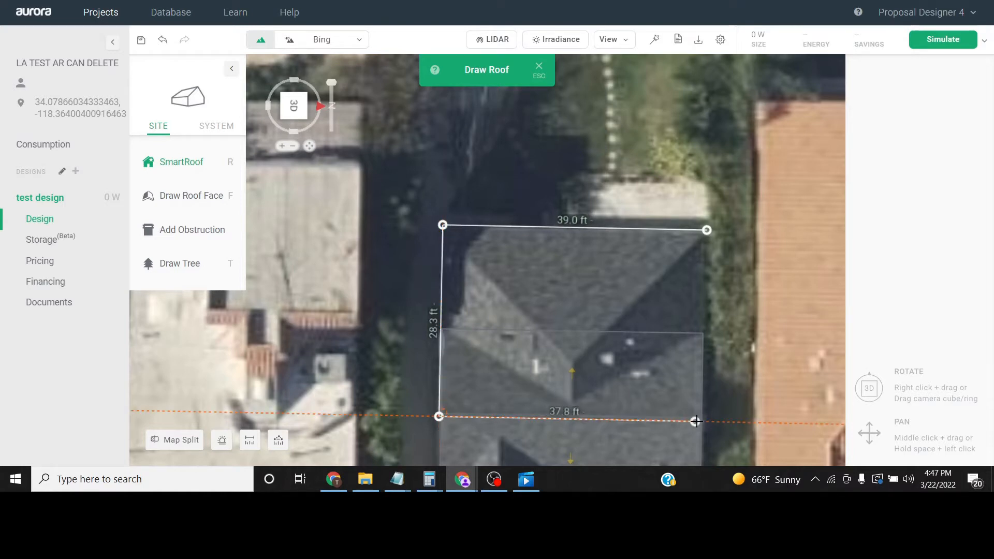
left_click(707, 230)
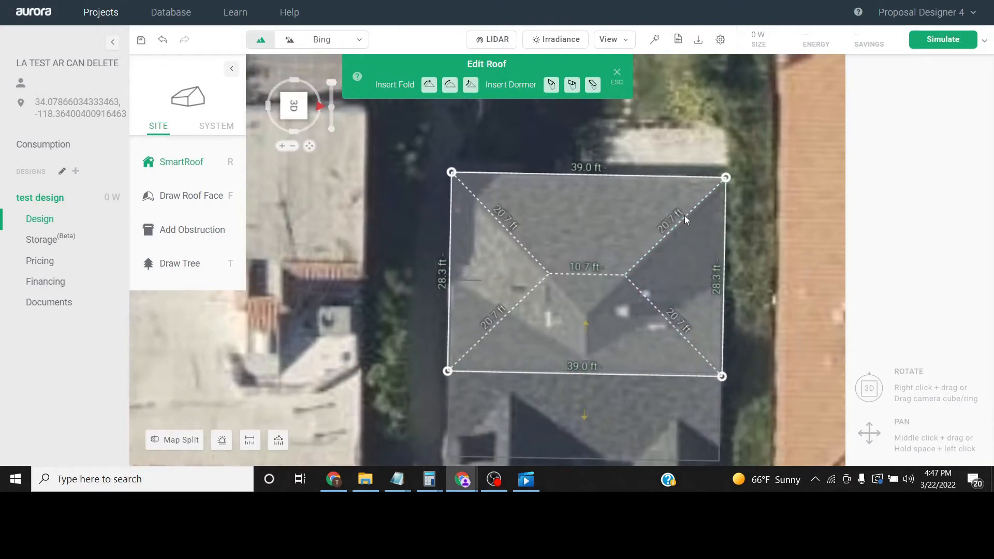
Step: Turn the west roof's inner east edge into a gable end and finish editing the roof
left_click(623, 336)
key("g")
right_click_drag(577, 377, 776, 227)
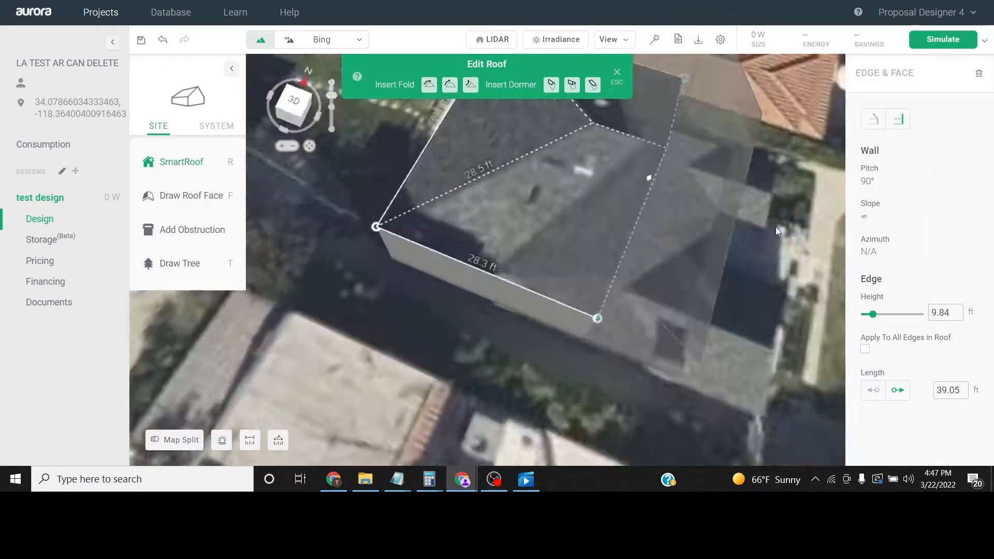
left_click_drag(599, 228, 600, 335)
right_click_drag(602, 332, 635, 296)
left_click(617, 76)
Step: Show the LIDAR mesh and lower the west roof to a base height of 8.12 ft
left_click(496, 39)
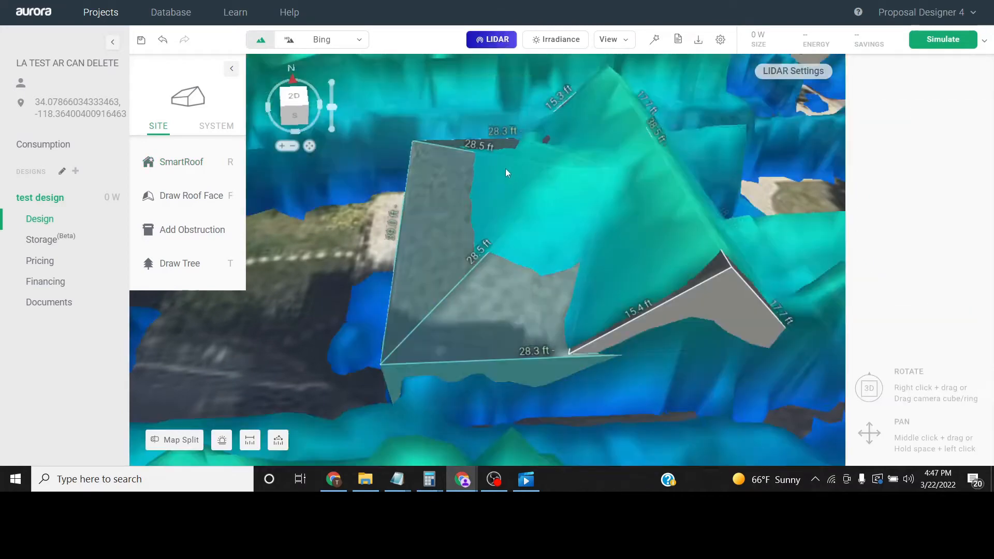
right_click_drag(404, 187, 518, 181)
left_click(555, 135)
scroll(555, 135, "up", 3)
scroll(510, 138, "down", 2)
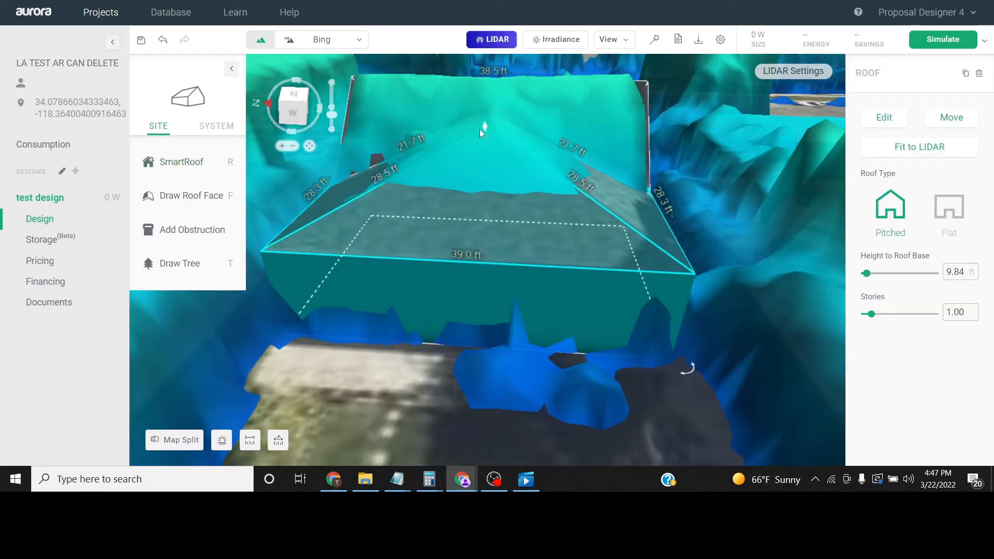
left_click_drag(485, 127, 493, 142)
right_click_drag(493, 142, 533, 213)
Step: Set all faces of the west roof to a 7/12 slope and lower its base height to 7.68 ft
double_click(533, 214)
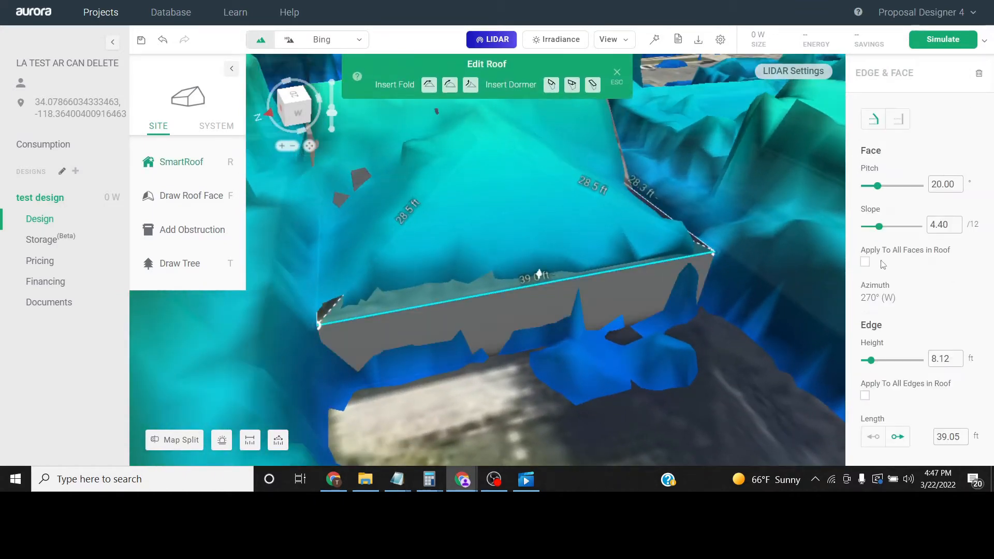
left_click_drag(881, 191, 887, 193)
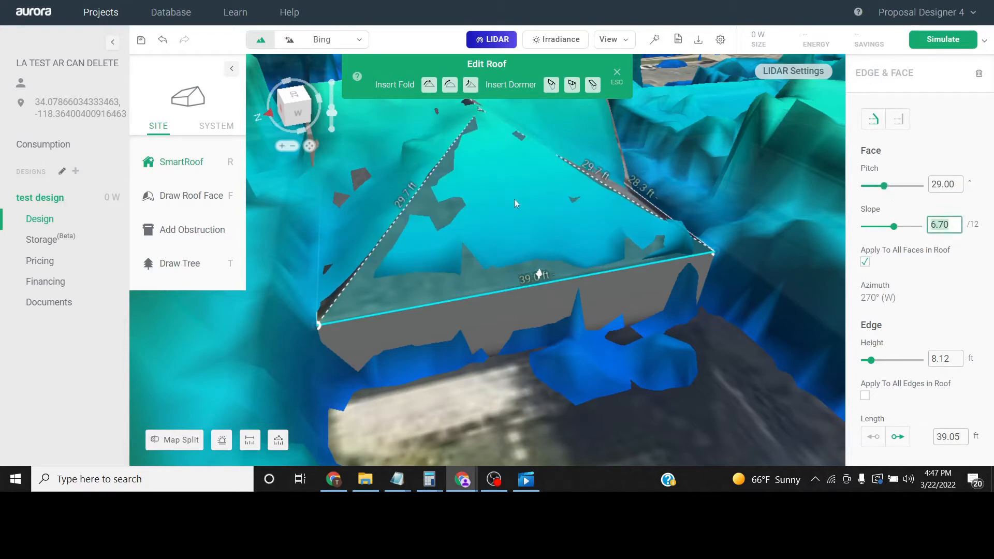
type("7")
key("Escape")
left_click(511, 184)
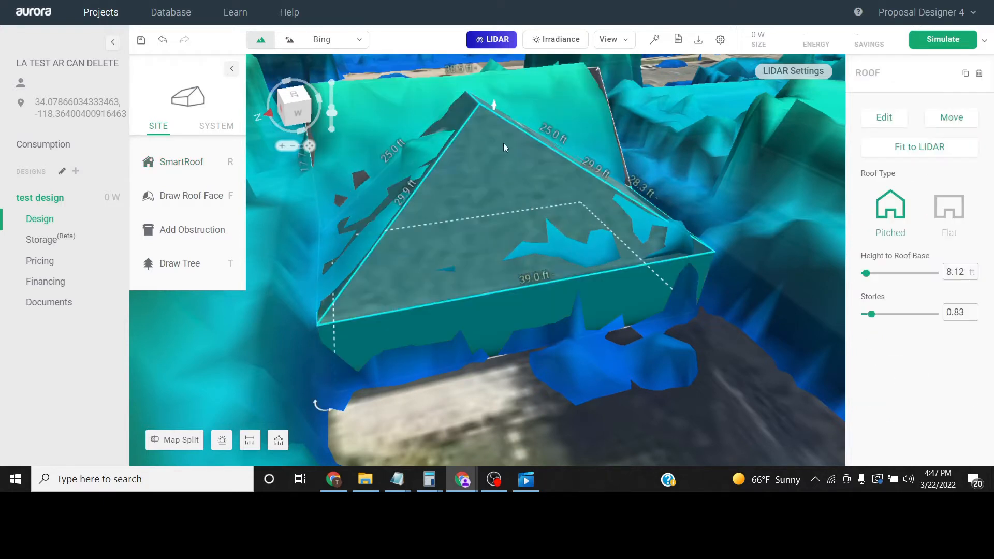
left_click_drag(495, 108, 496, 111)
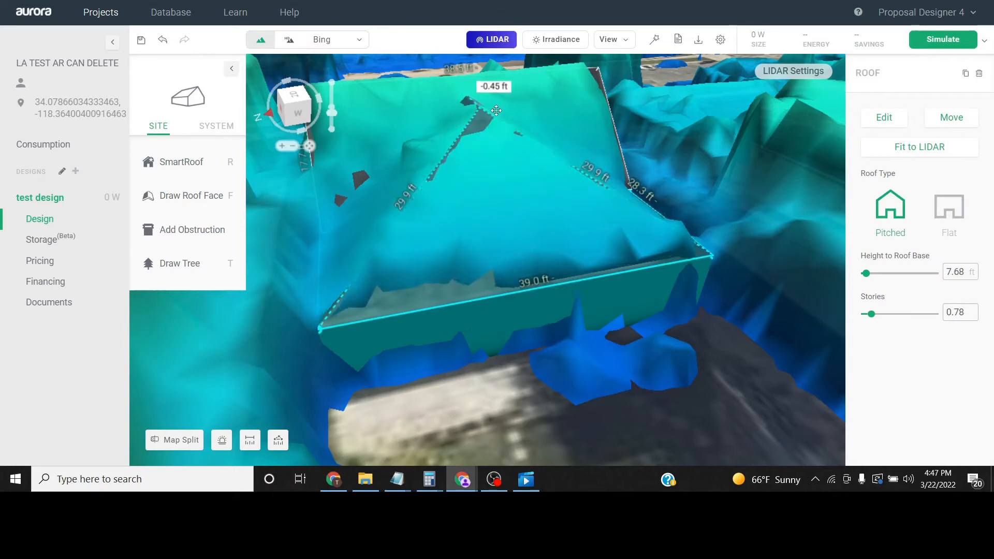
Step: Inspect the west roof's fit against the LIDAR mesh and the imagery, from above and at an angle
left_click(491, 39)
double_click(584, 246)
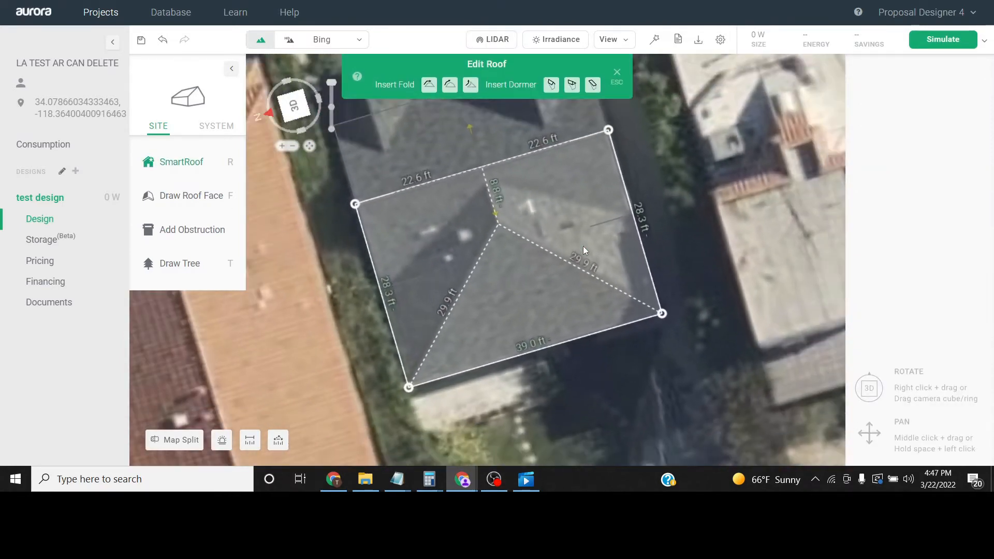
left_click(616, 77)
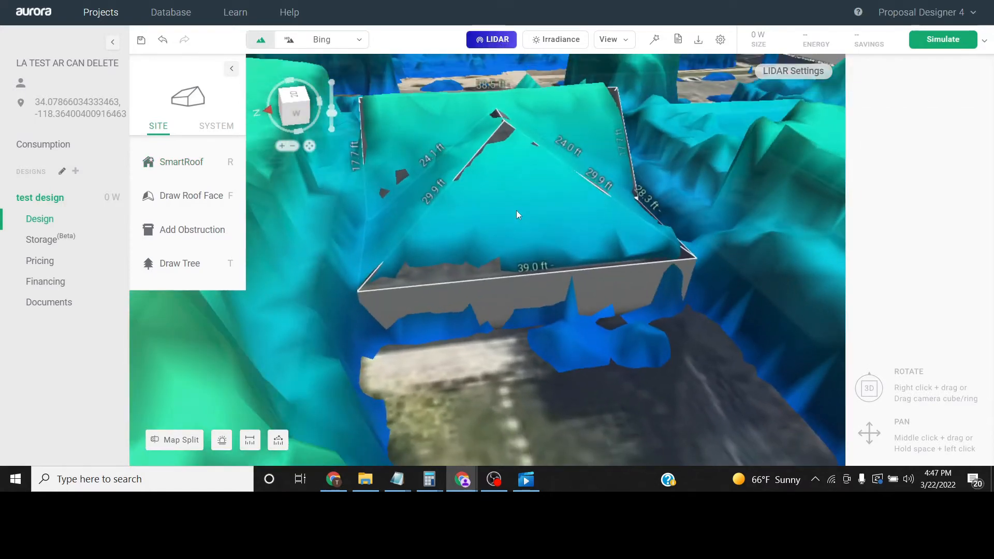
double_click(516, 210)
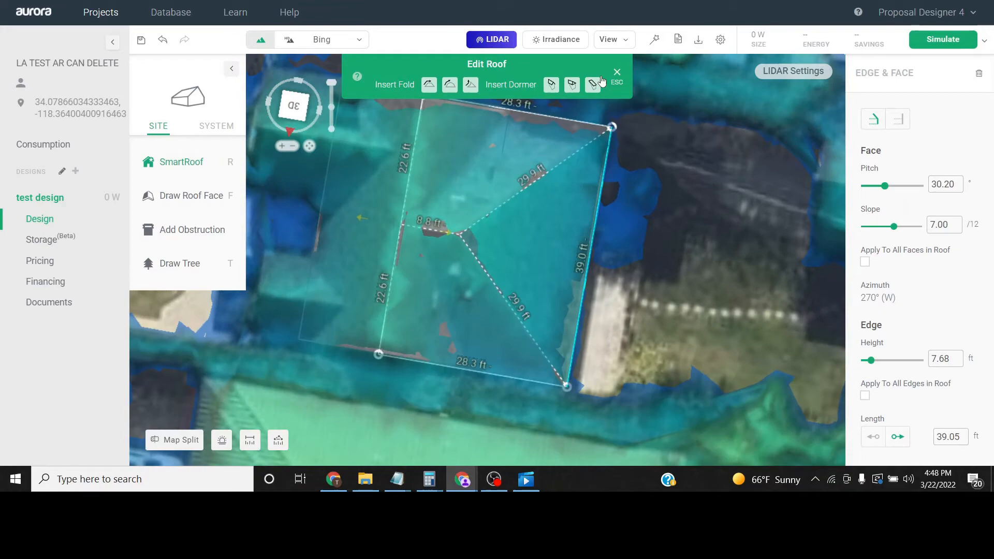
left_click(616, 73)
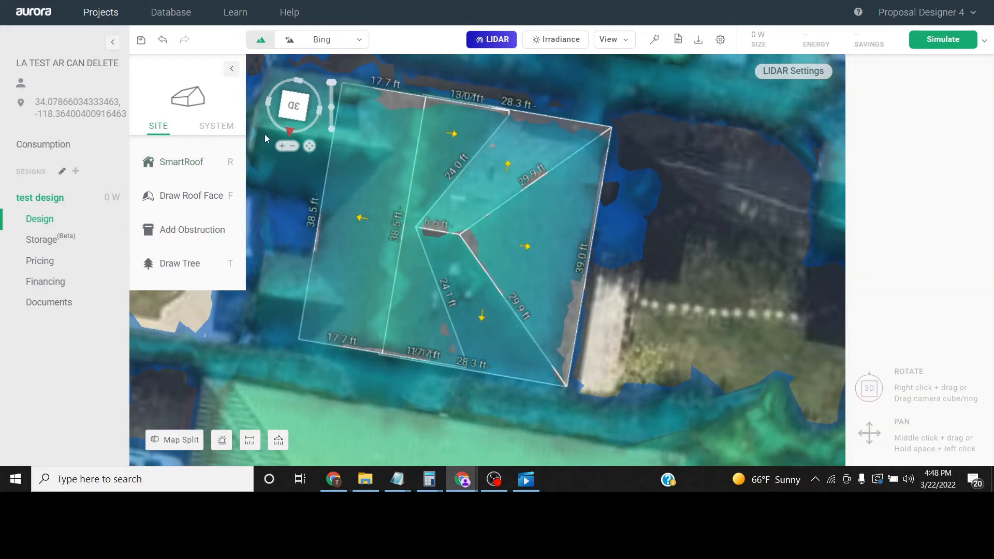
left_click(294, 132)
scroll(489, 201, "down", 3)
right_click_drag(487, 225, 498, 362)
middle_click_drag(497, 362, 462, 277)
scroll(461, 278, "down", 2)
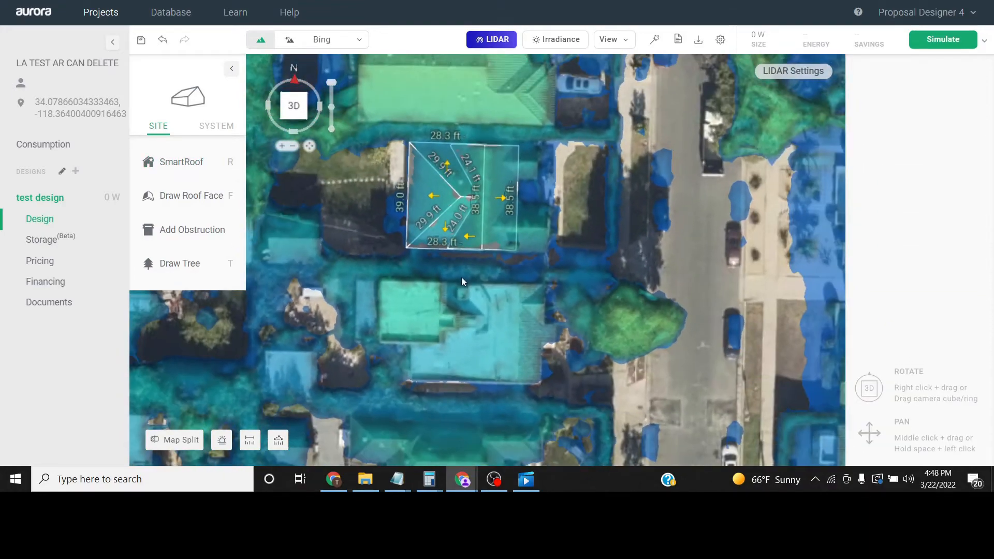
Step: Check the pitch of the west roof's south face and compare the roof with and without LIDAR from several angles
scroll(461, 238, "up", 2)
left_click(461, 243)
left_click(448, 220)
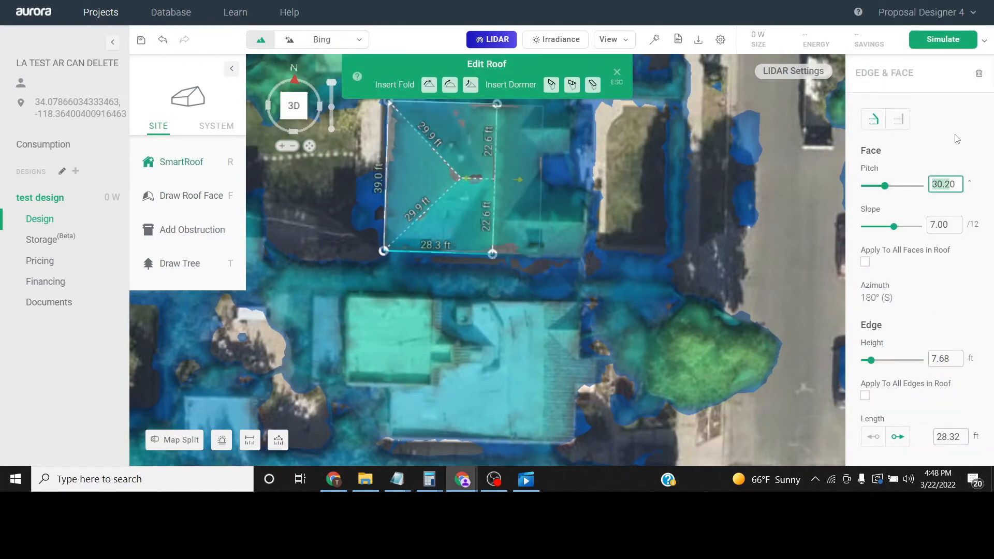
left_click(619, 85)
left_click(481, 41)
right_click_drag(511, 217, 508, 340)
scroll(480, 193, "up", 2)
right_click_drag(479, 192, 842, 198)
left_click(491, 41)
scroll(538, 394, "down", 2)
right_click_drag(538, 394, 567, 69)
left_click(494, 41)
left_click(181, 161)
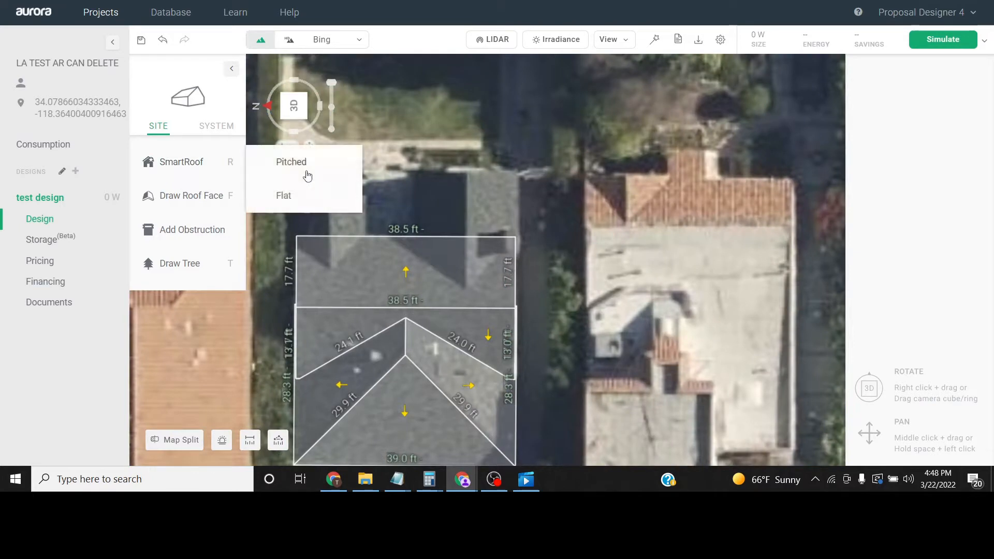
left_click(303, 167)
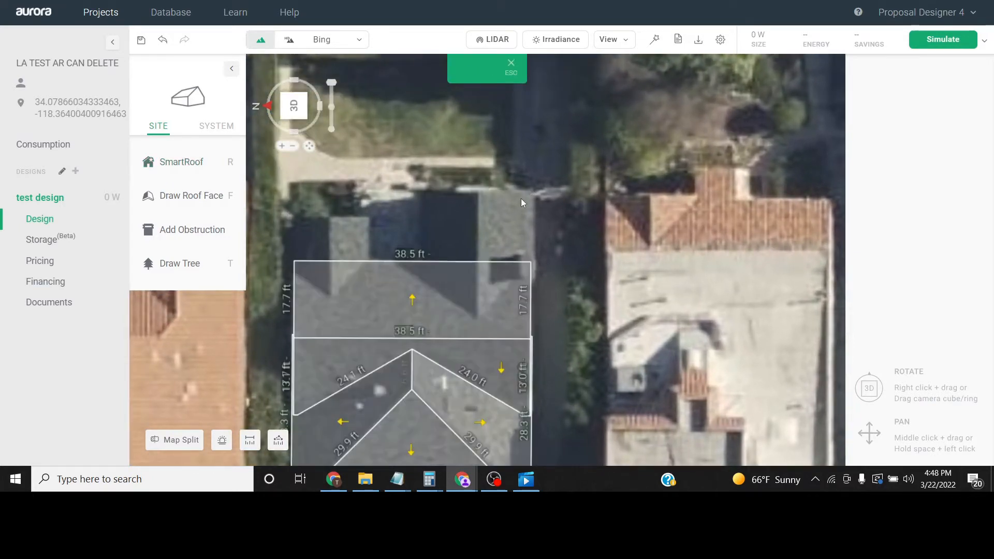
scroll(521, 198, "down", 2)
middle_click_drag(536, 231, 549, 213)
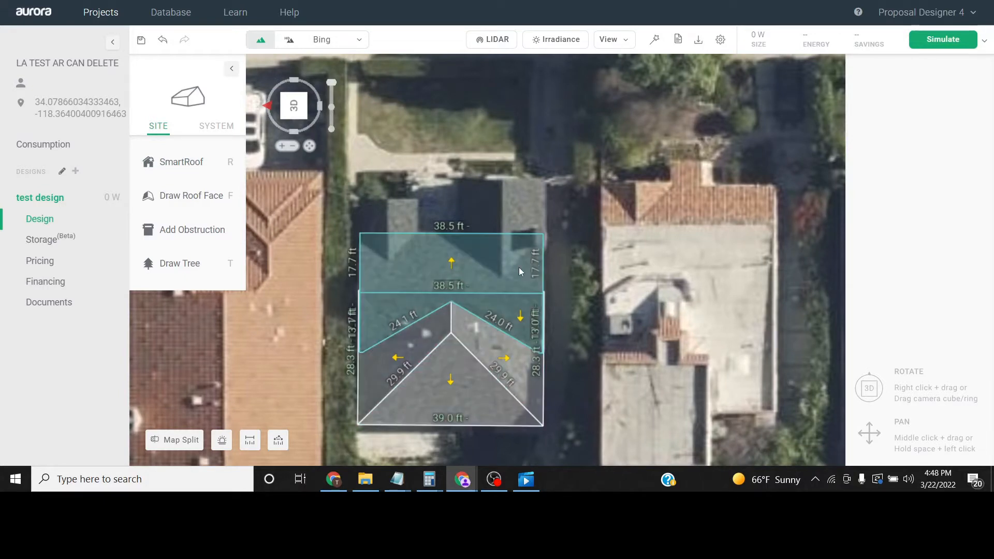
scroll(519, 267, "up", 1)
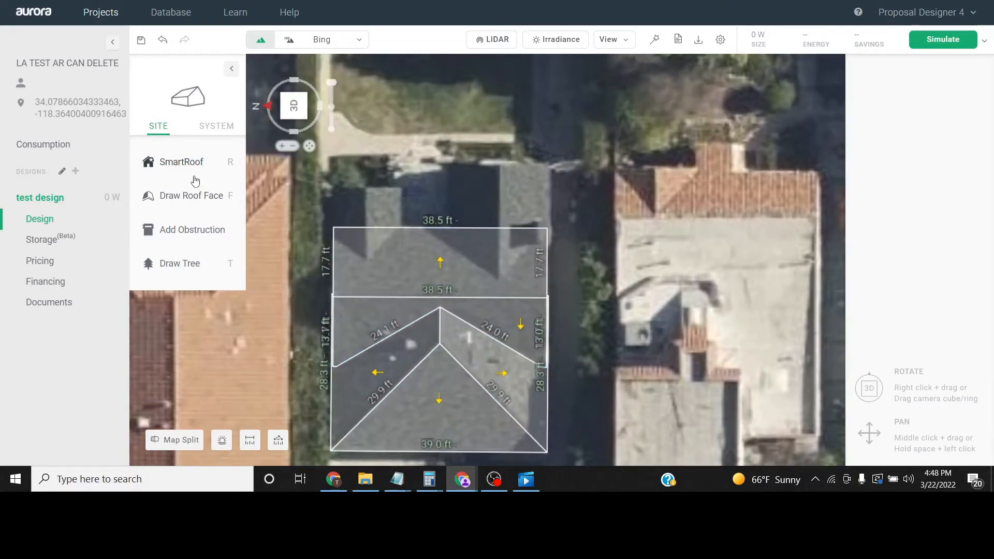
left_click(223, 168)
scroll(470, 200, "up", 1)
key("Escape")
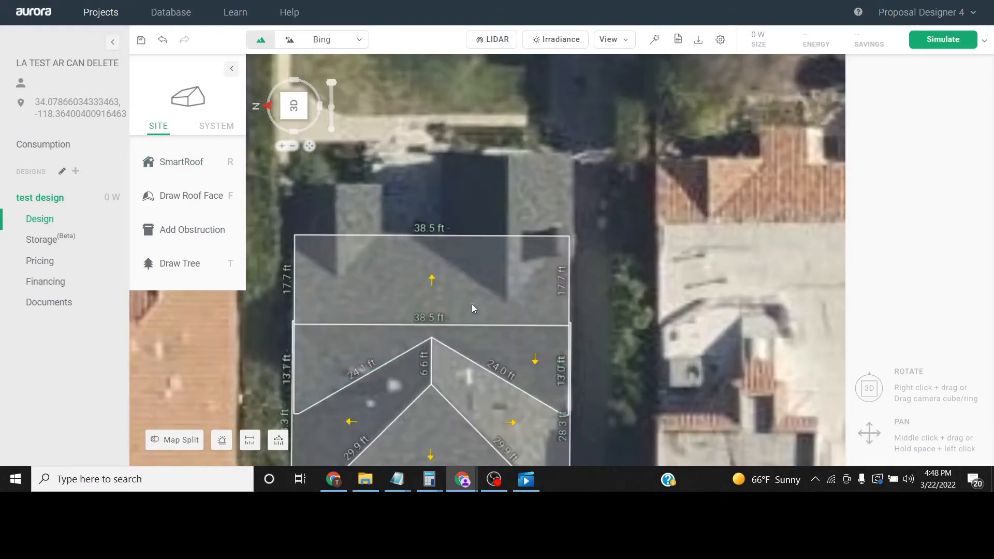
Step: Add a gable dormer with a 43° pitch to the main roof, stretch it over the southeast wing and convert it to a roof
left_click(472, 309)
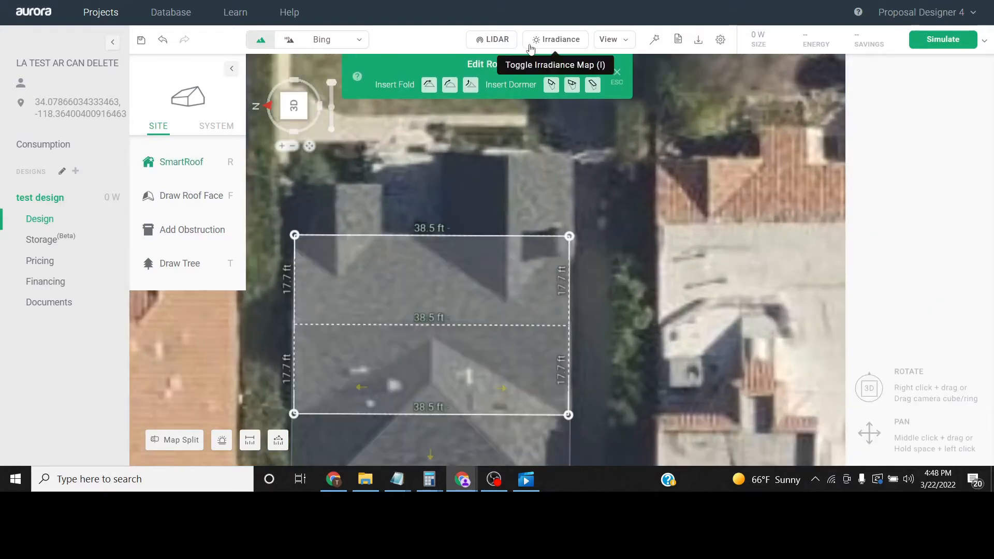
left_click(552, 85)
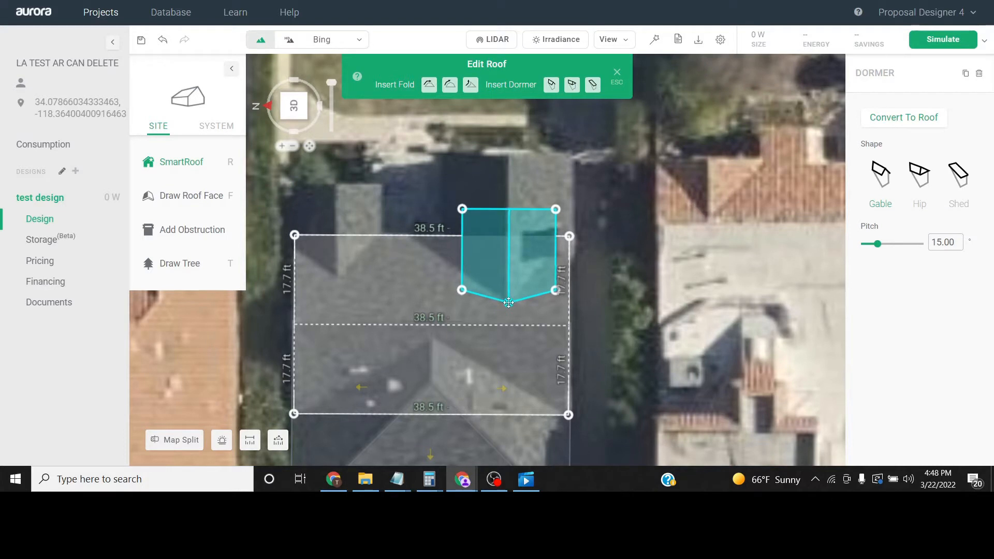
left_click(509, 301)
left_click_drag(556, 290, 556, 261)
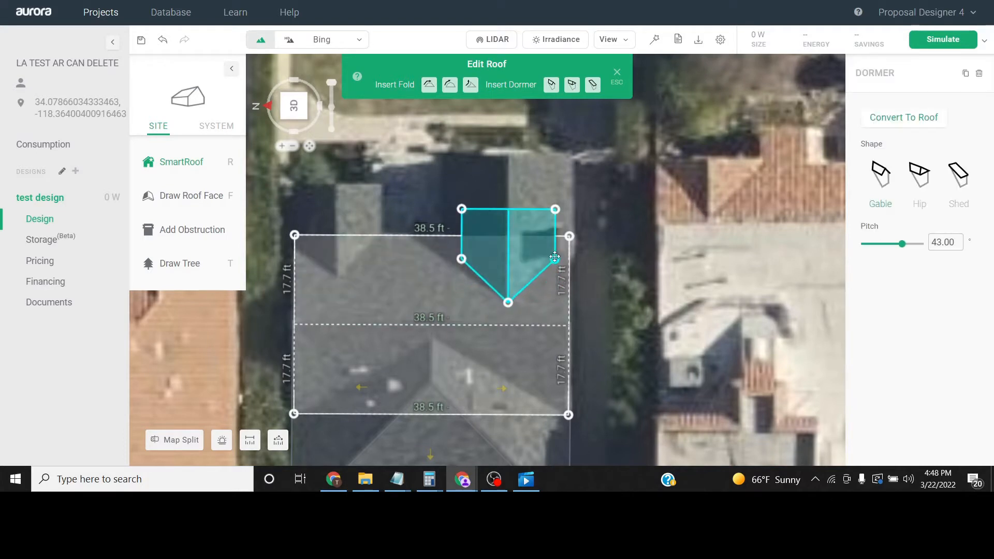
left_click_drag(558, 211, 574, 159)
left_click(922, 119)
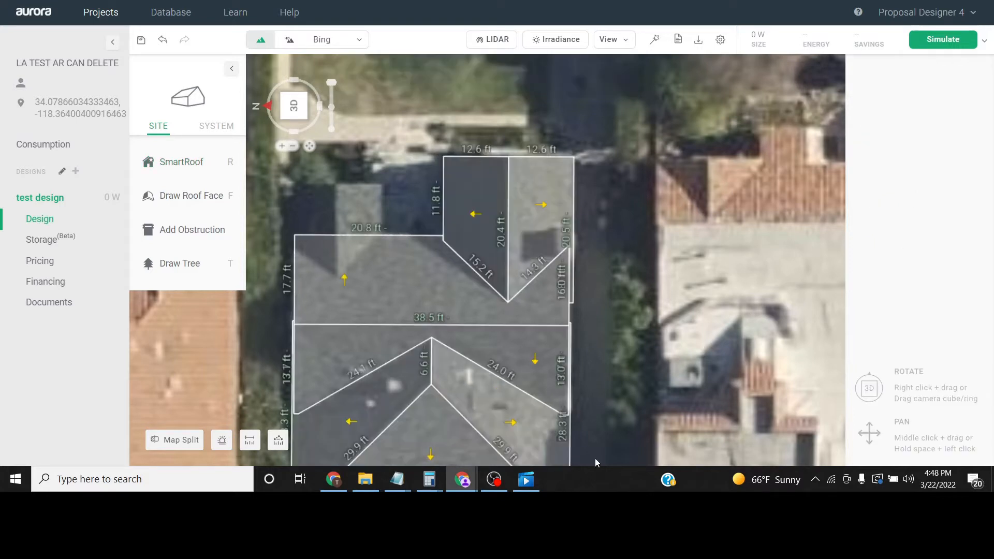
Step: Delete the roof converted from the dormer over the southeast wing
scroll(638, 268, "down", 3)
scroll(622, 289, "up", 2)
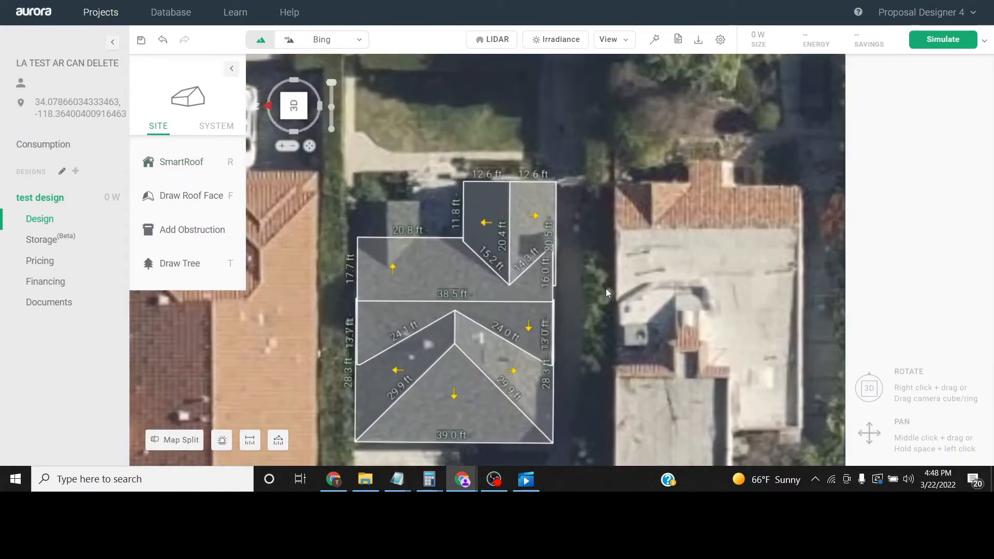
left_click(457, 197)
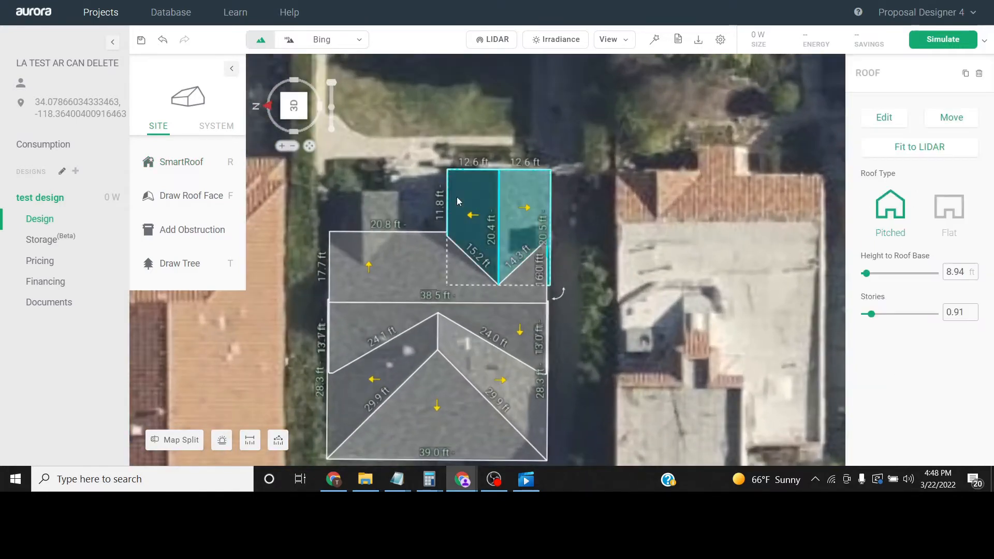
key("Delete")
Step: Draw a SmartRoof of about 18.4 by 24.3 ft over the southeast wing, with a gable at its street-facing end, and finish editing
scroll(483, 190, "up", 2)
key("r")
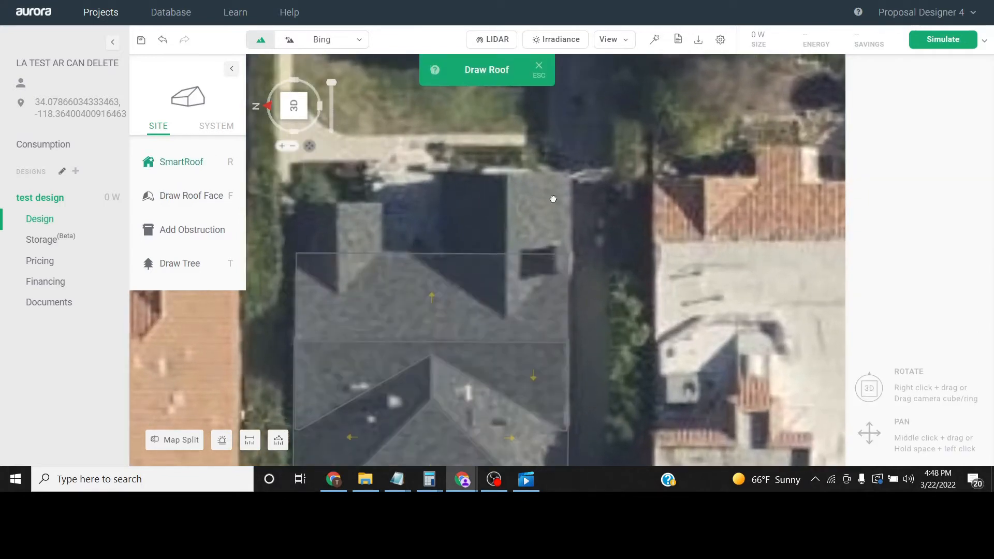
scroll(553, 199, "up", 1)
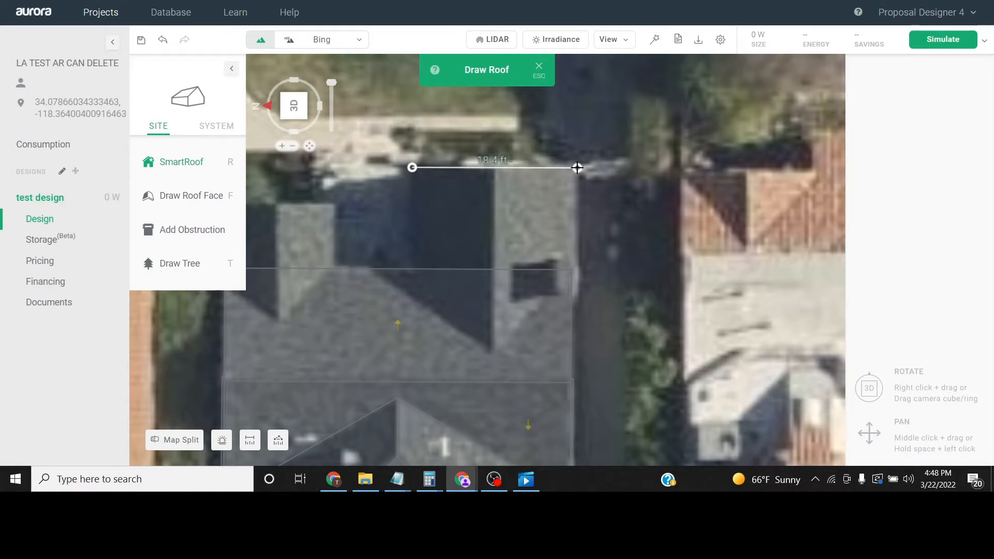
left_click(578, 167)
scroll(574, 221, "down", 1)
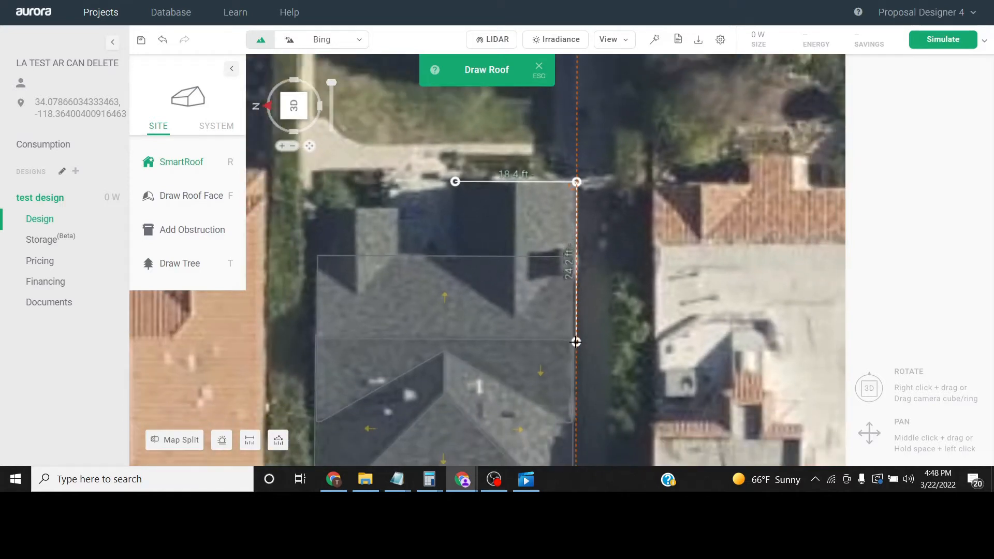
left_click(455, 182)
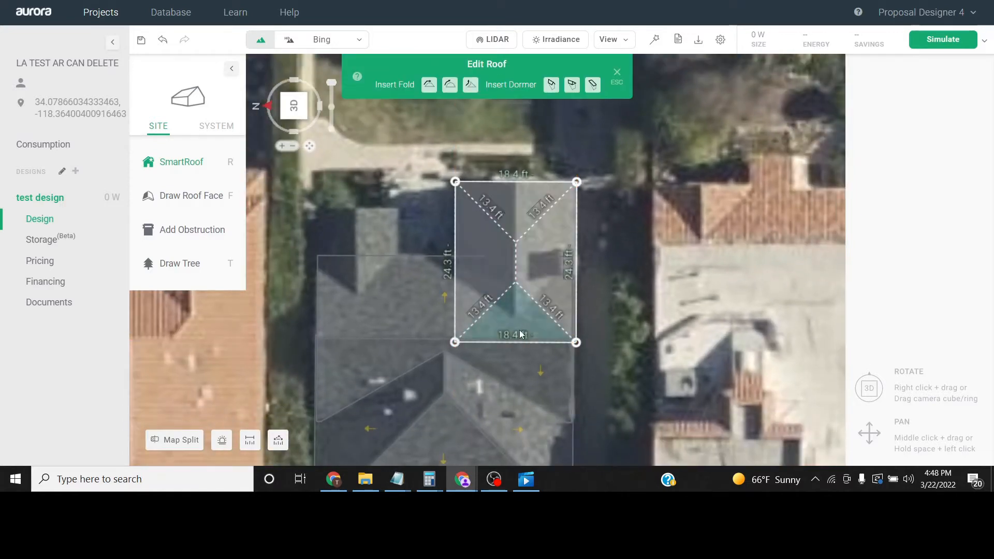
left_click(620, 79)
Step: Display the LIDAR overlay and lower the southeast wing's roof to a base height of about 5.88 ft to match it
right_click_drag(627, 184, 560, 233)
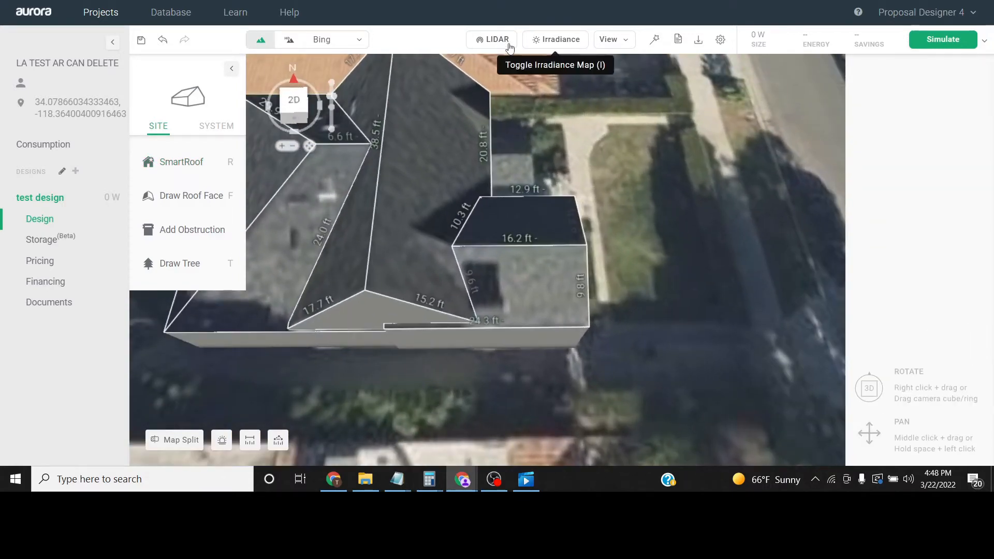
left_click(509, 44)
right_click_drag(533, 150, 534, 103)
left_click(539, 237)
right_click_drag(539, 237, 470, 189)
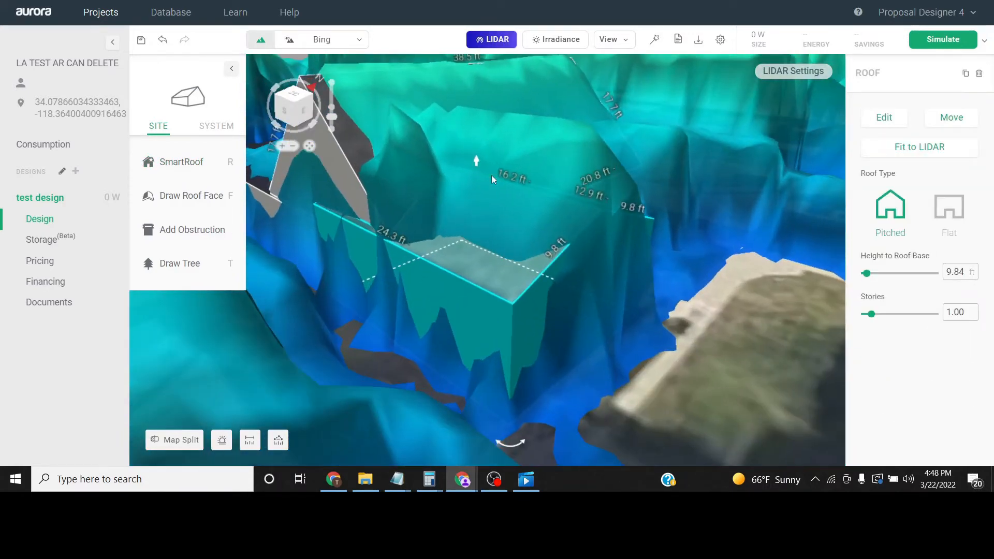
left_click_drag(477, 162, 508, 189)
right_click_drag(527, 154, 486, 224)
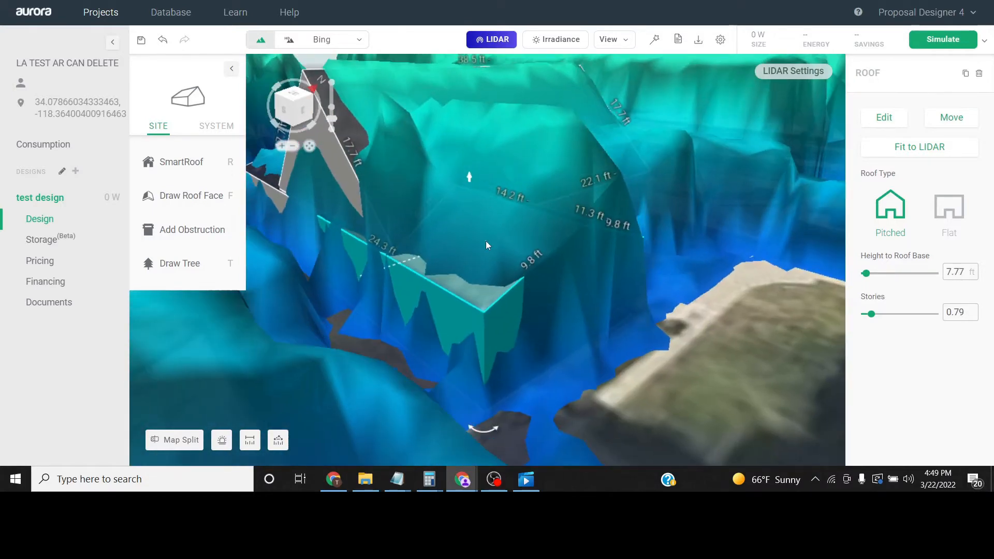
double_click(486, 241)
right_click_drag(673, 230, 473, 264)
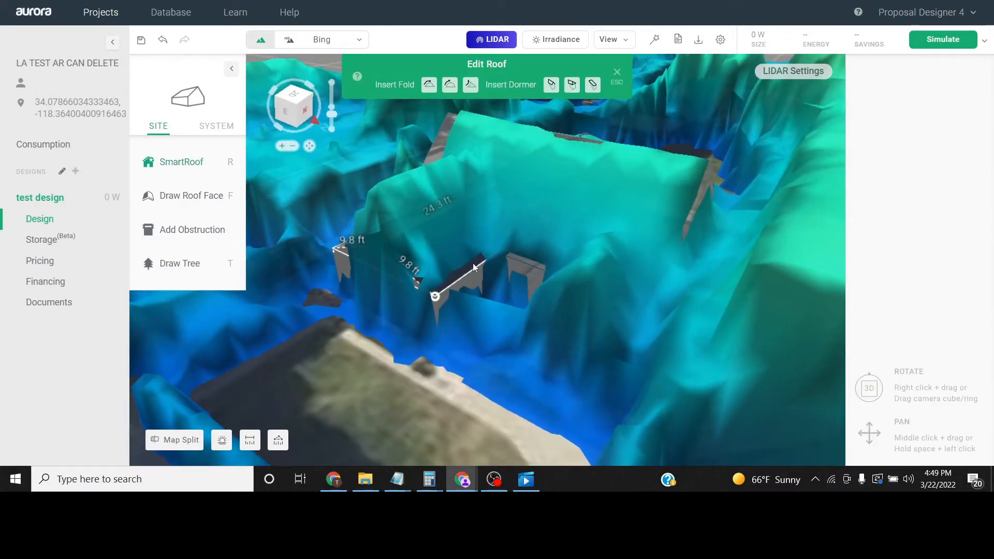
key("Escape")
right_click_drag(402, 256, 457, 210)
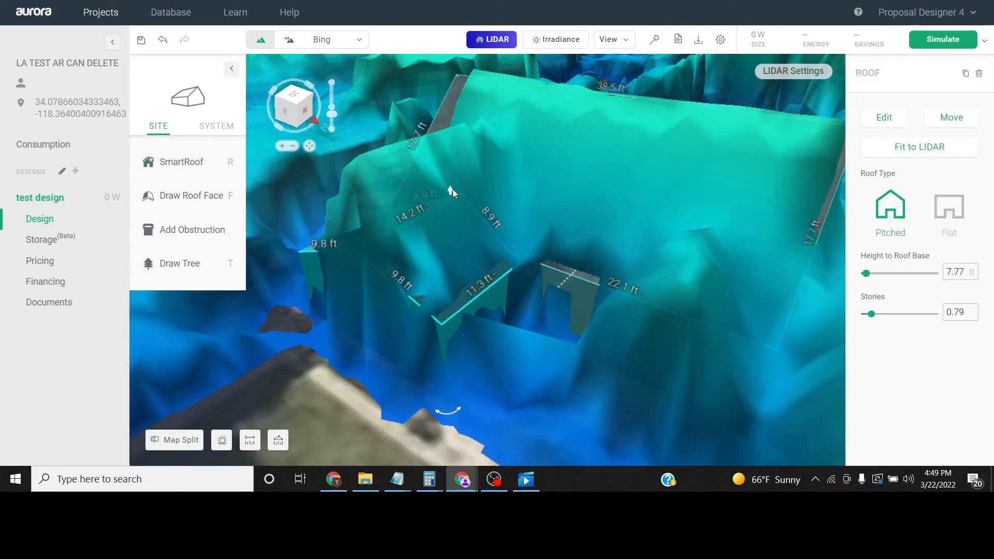
left_click_drag(451, 191, 461, 211)
right_click_drag(461, 210, 503, 246)
Step: Set the slope of all faces in the southeast wing's roof to 16/12 and finish editing the roof
double_click(503, 246)
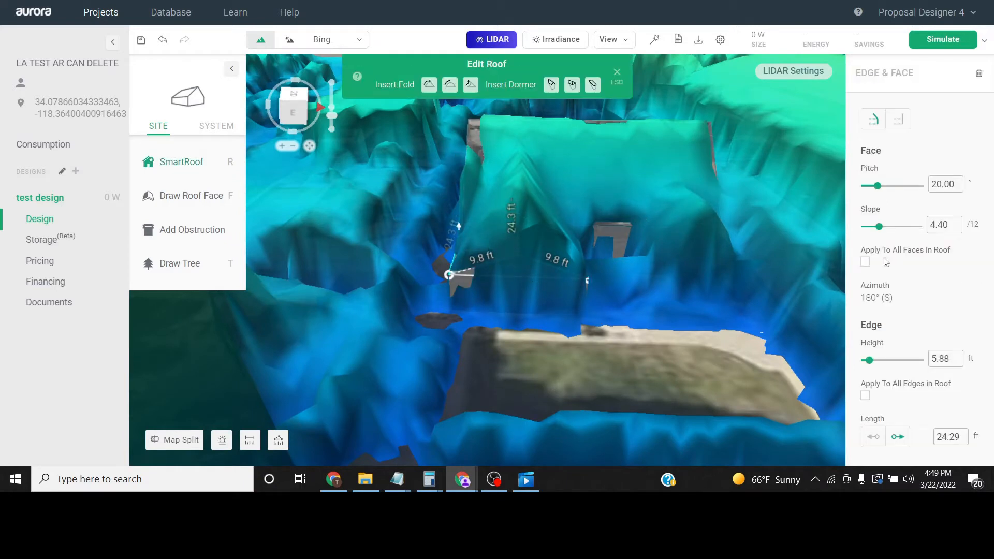
left_click_drag(879, 231, 982, 240)
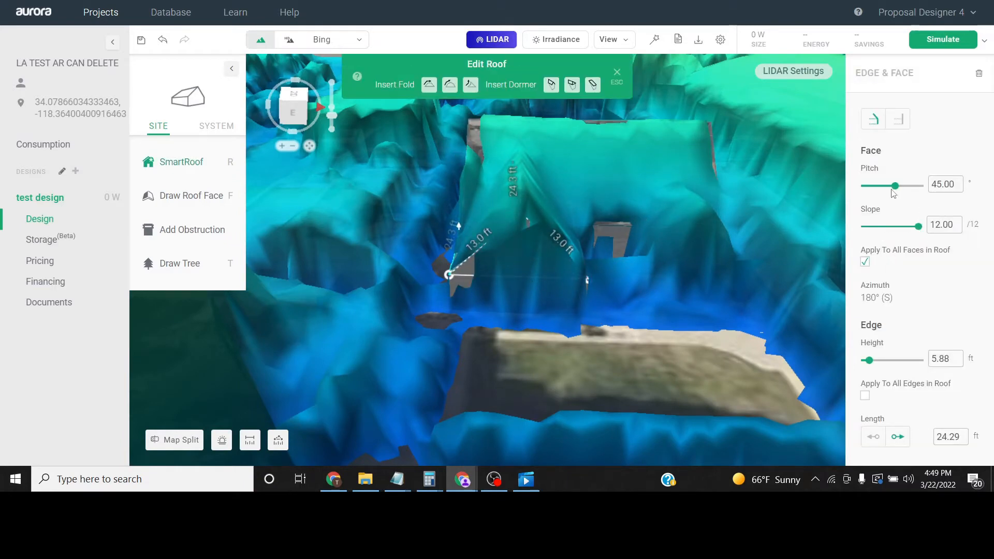
left_click_drag(899, 193, 902, 195)
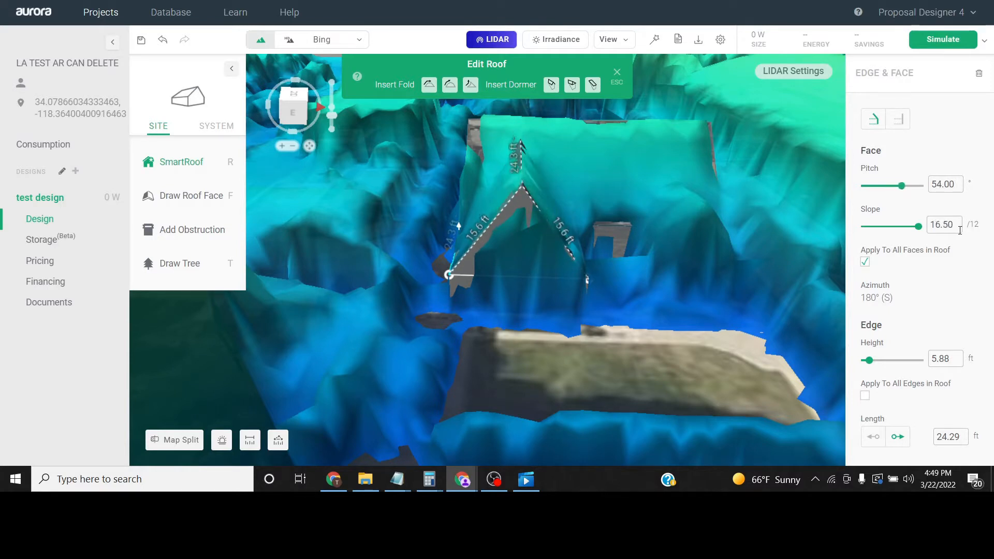
type("1.008")
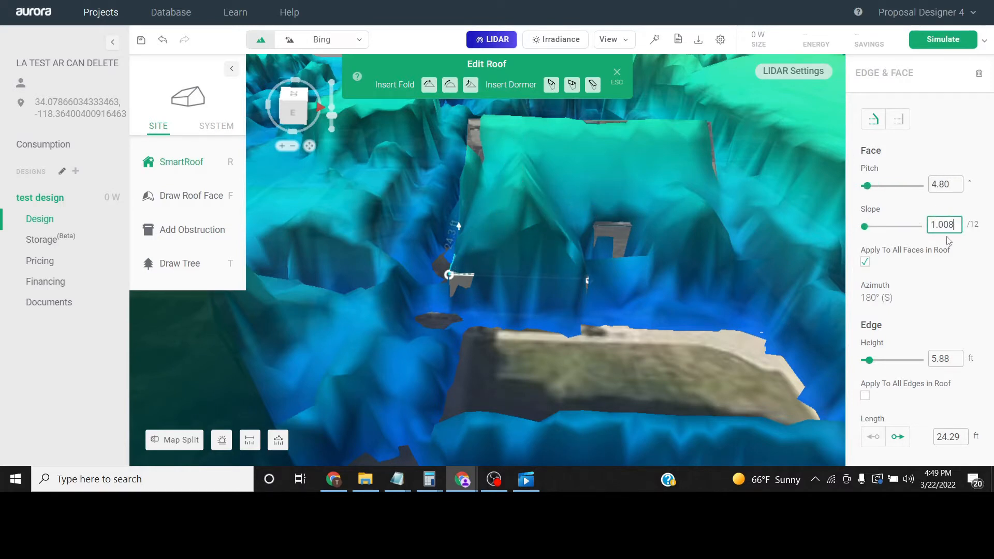
type("6.9")
right_click_drag(555, 174, 625, 234)
type("16")
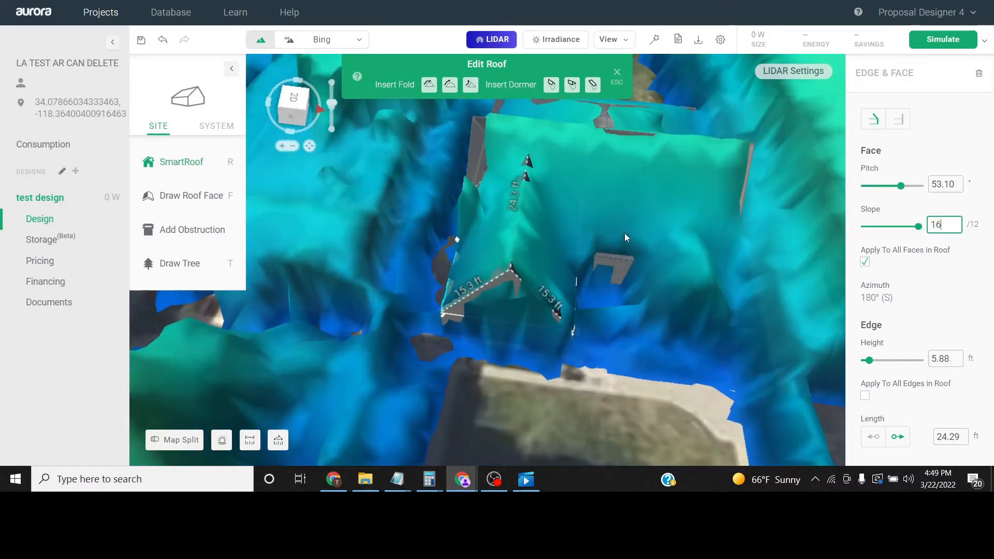
left_click(624, 78)
Step: Draw a small rectangular obstruction at the south edge of the southeast wing's roof, just south of the dark shadow in the imagery
right_click_drag(540, 231, 680, 449)
left_click(497, 41)
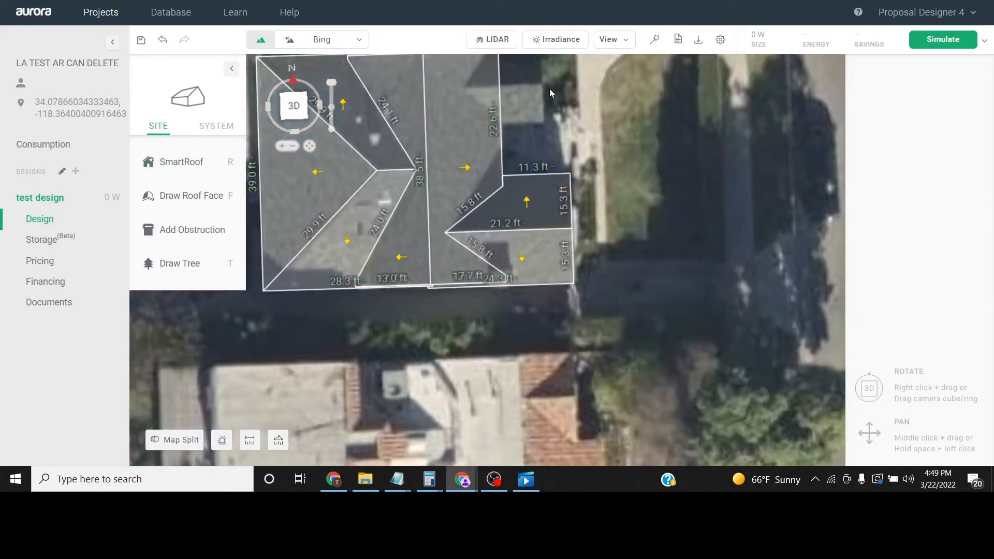
scroll(616, 184, "down", 2)
scroll(567, 282, "up", 4)
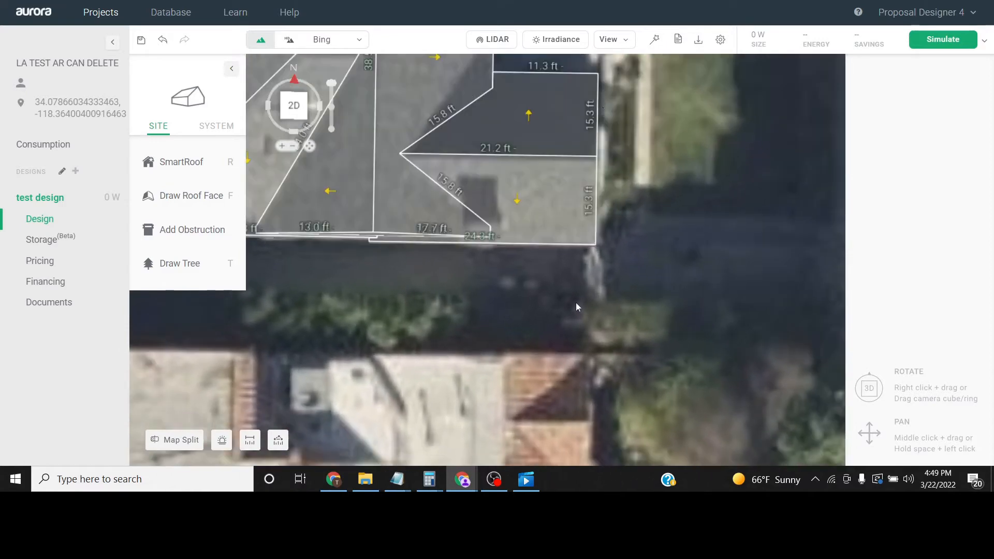
left_click(489, 40)
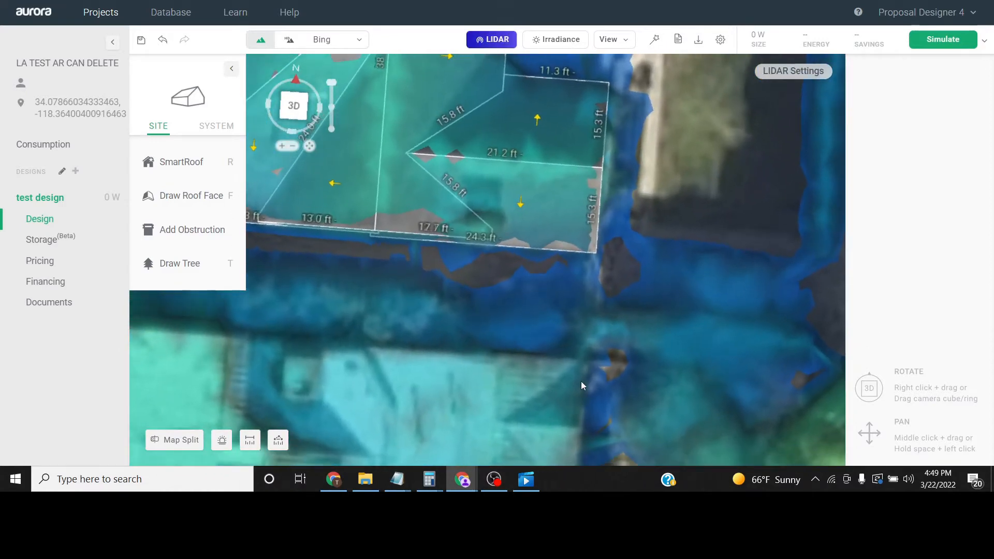
left_click(495, 42)
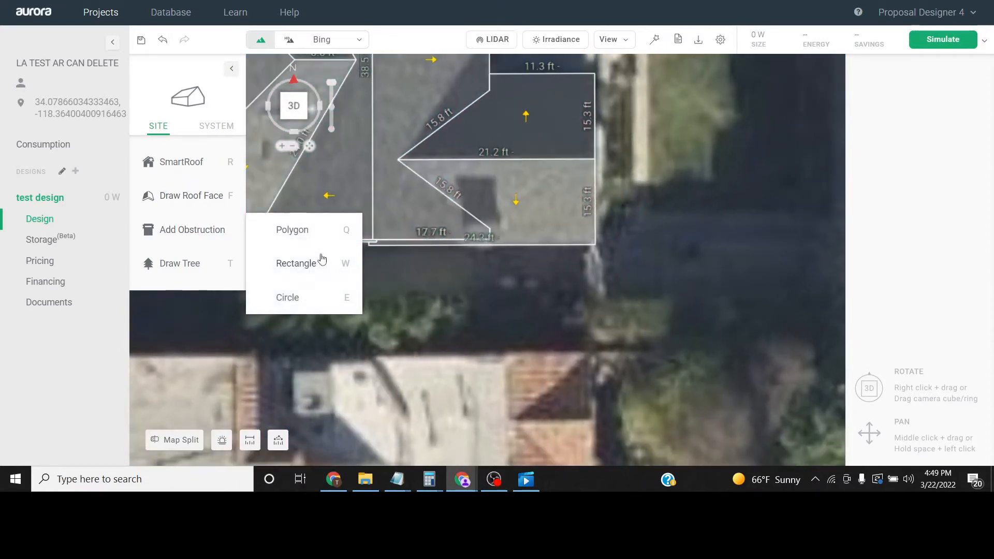
left_click(322, 259)
scroll(473, 240, "up", 1)
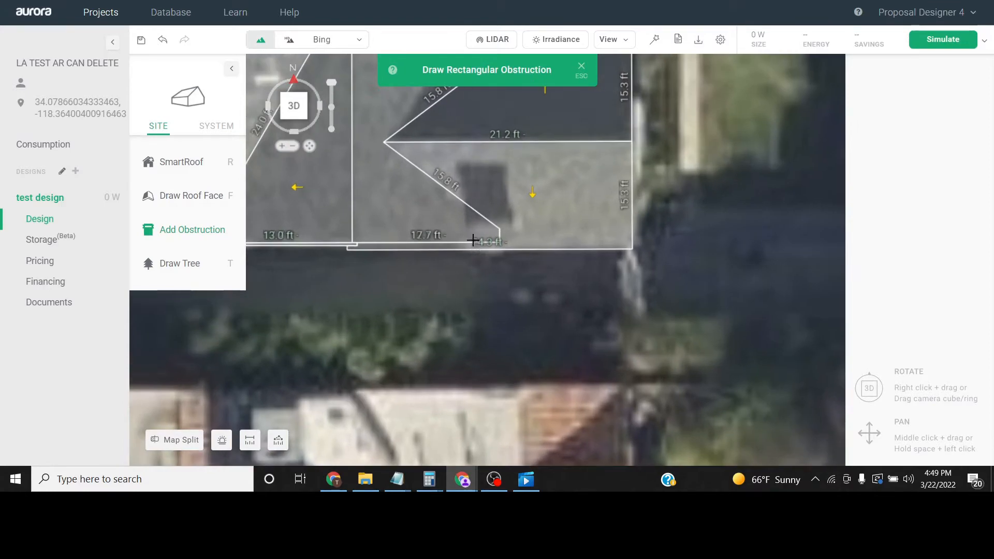
left_click(512, 243)
scroll(581, 275, "down", 2)
right_click_drag(582, 275, 611, 207)
middle_click_drag(621, 207, 620, 333)
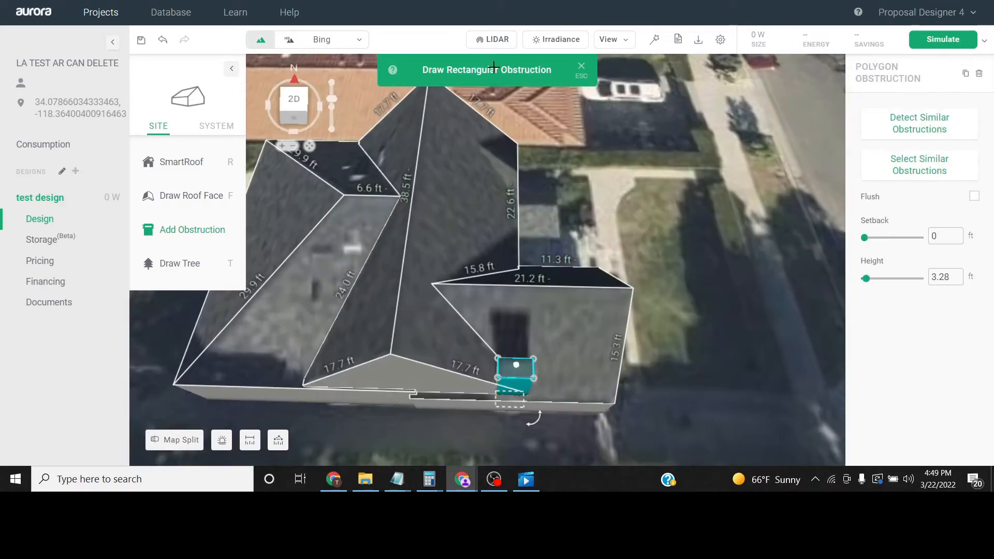
Step: Raise the rectangular obstruction to a height of about 8.07 ft against the LIDAR overlay and finish drawing obstructions
left_click(492, 42)
right_click_drag(546, 259, 470, 219)
left_click_drag(460, 224, 466, 176)
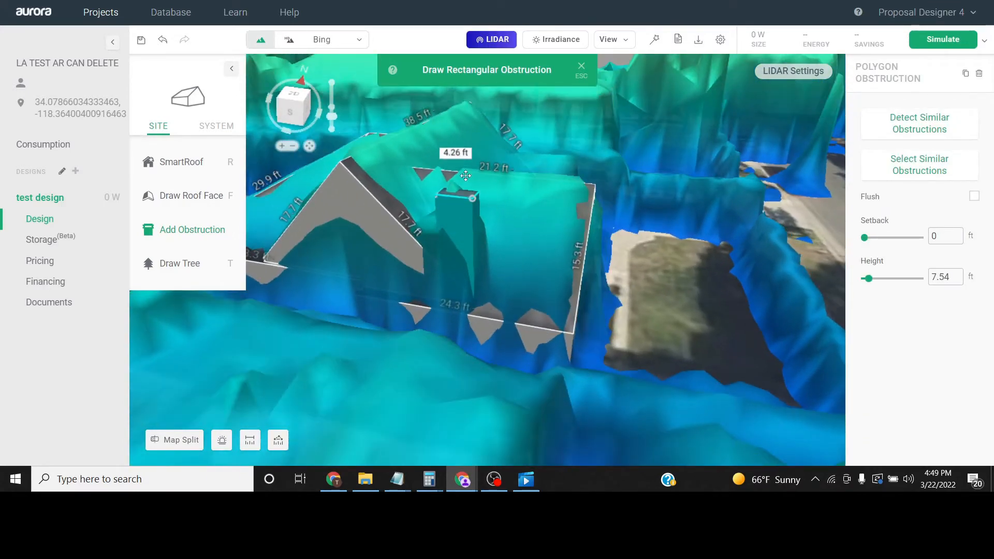
right_click_drag(466, 170, 332, 171)
scroll(498, 243, "down", 2)
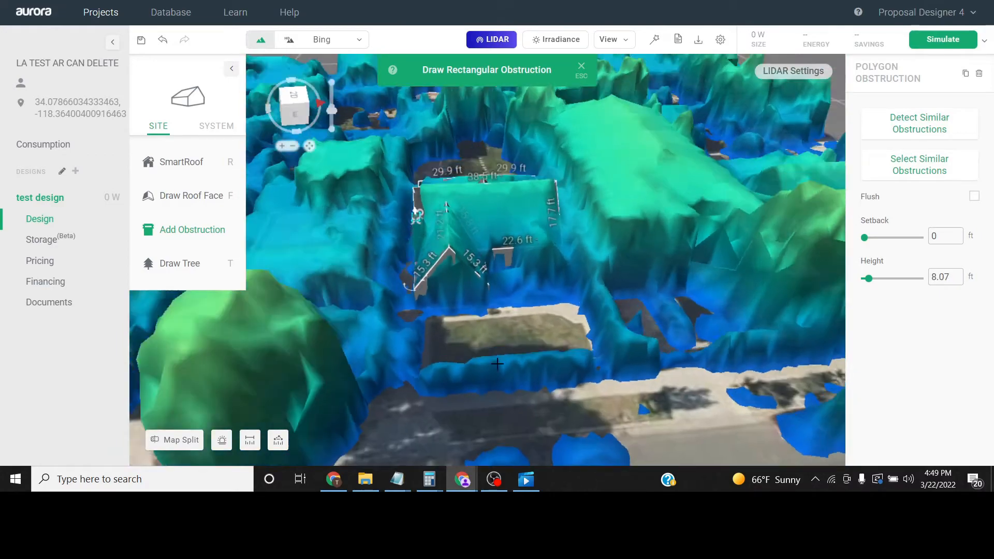
right_click_drag(512, 243, 593, 330)
scroll(606, 249, "down", 3)
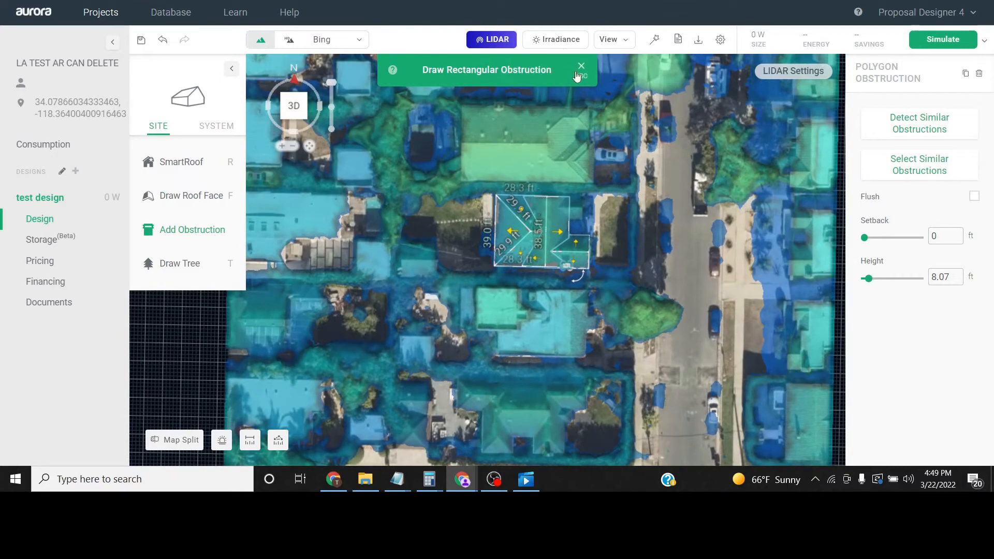
left_click(581, 67)
left_click(491, 40)
Step: Draw a pitched SmartRoof of about 13 by 16.8 ft over the northeast wing, with gables at both ends, and finish editing
scroll(577, 285, "up", 5)
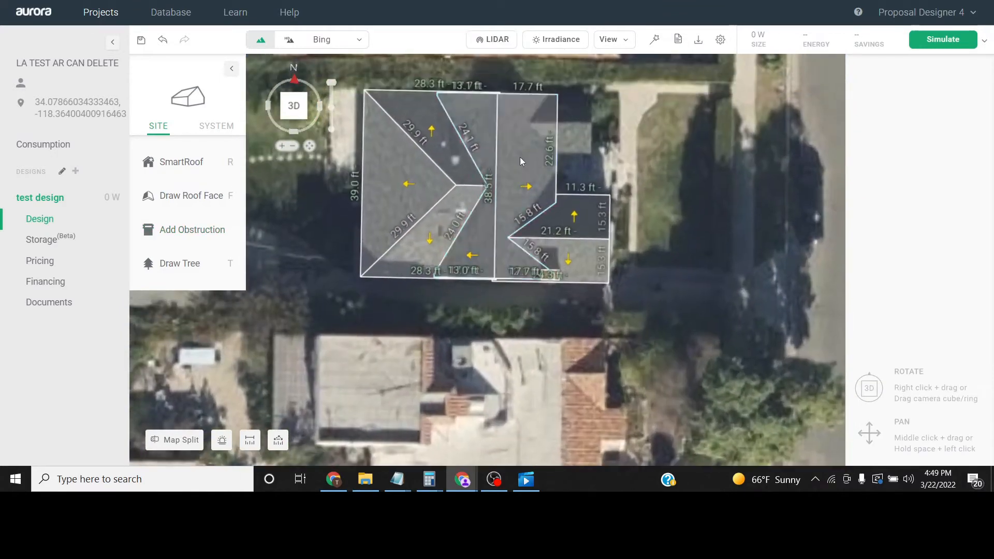
right_click_drag(520, 157, 533, 169)
middle_click_drag(533, 169, 572, 203)
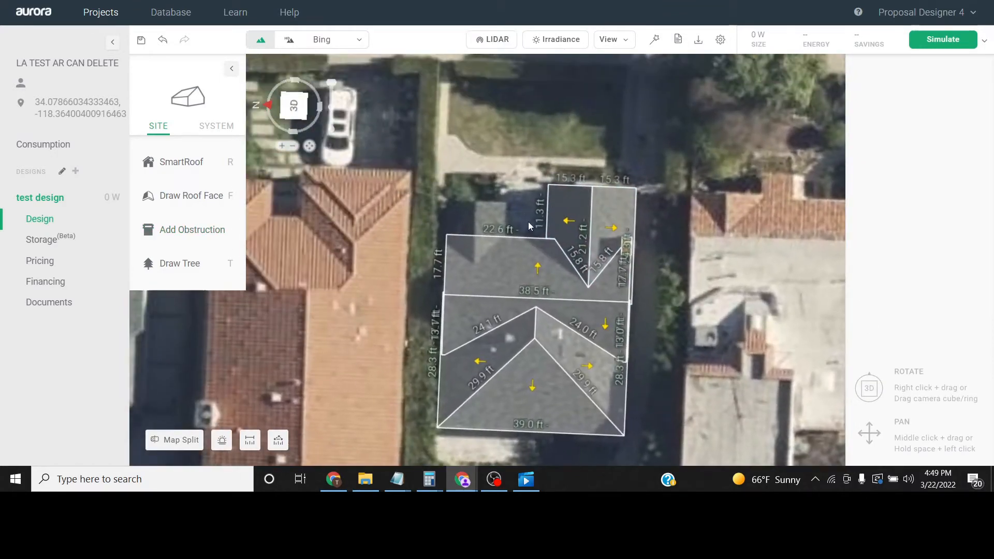
middle_click_drag(489, 242, 506, 249)
right_click_drag(506, 249, 505, 252)
scroll(466, 242, "up", 3)
mouse_move(218, 165)
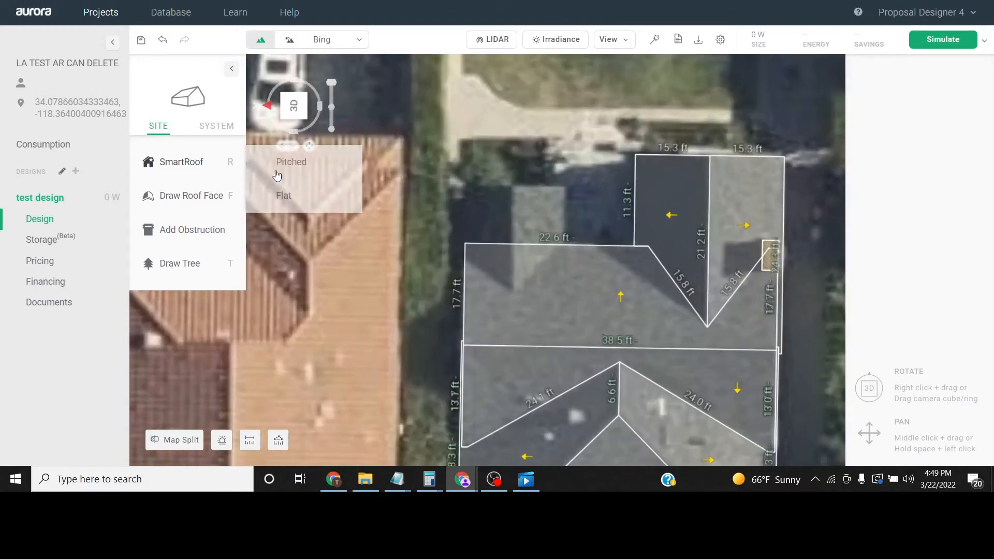
left_click(277, 176)
scroll(538, 220, "up", 2)
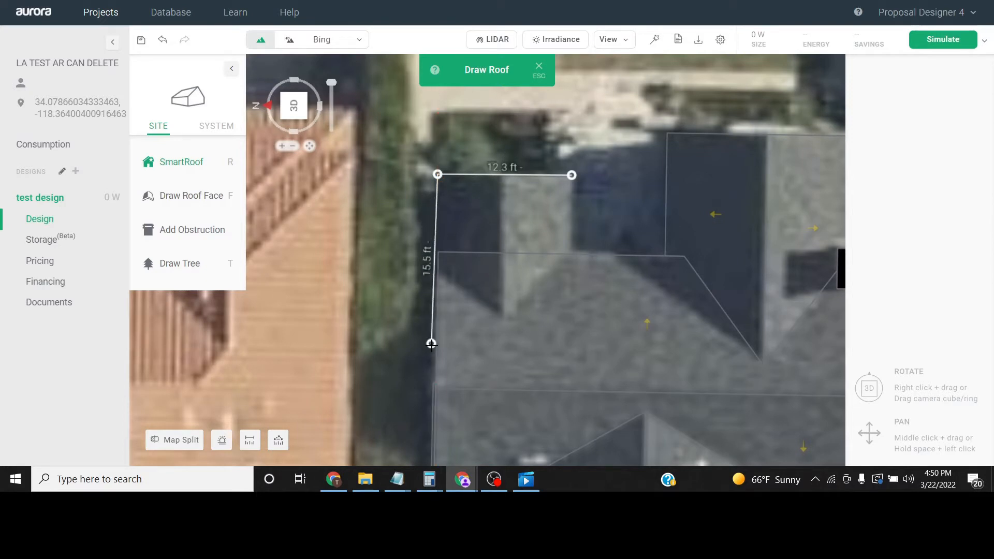
left_click(572, 175)
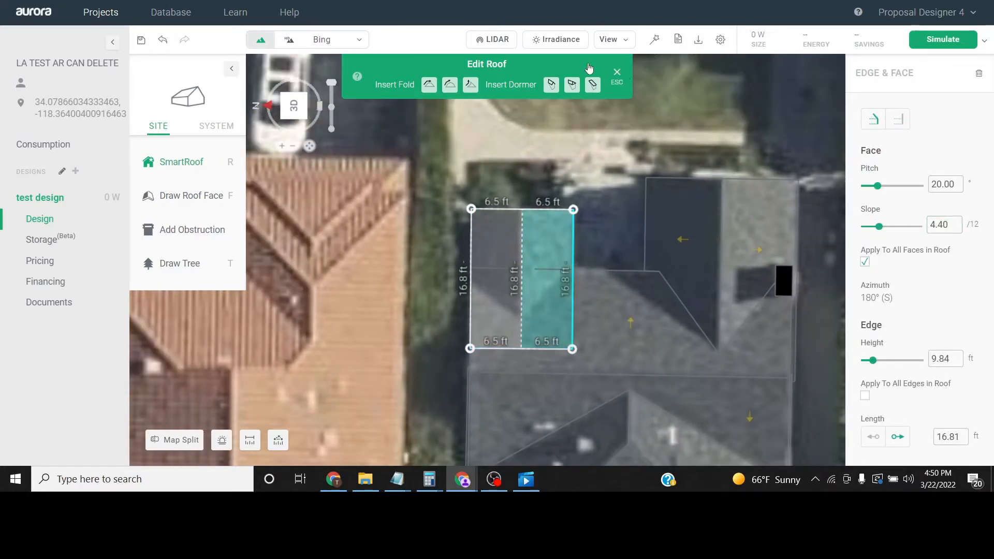
left_click(619, 73)
Step: Lower the northeast wing's roof to a base height of about 6.65 ft to match the LIDAR data
left_click(492, 39)
left_click(395, 186)
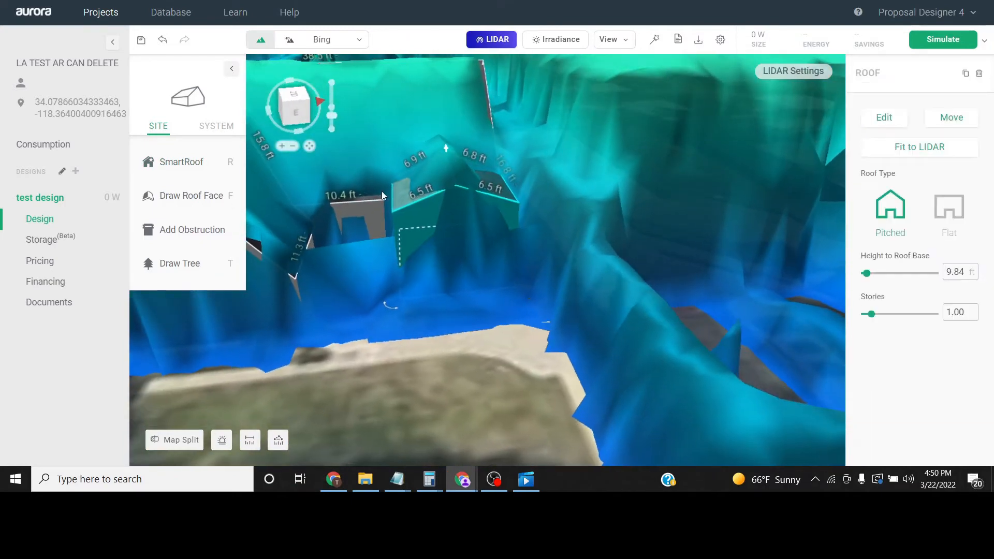
right_click_drag(381, 192, 464, 138)
left_click_drag(459, 158, 464, 166)
left_click_drag(595, 161, 514, 190)
left_click_drag(464, 166, 466, 178)
Step: Set the pitch of all faces in the northeast wing's roof to 50°, finish editing and compare the roof with and without LIDAR
double_click(556, 240)
left_click_drag(557, 244, 519, 269)
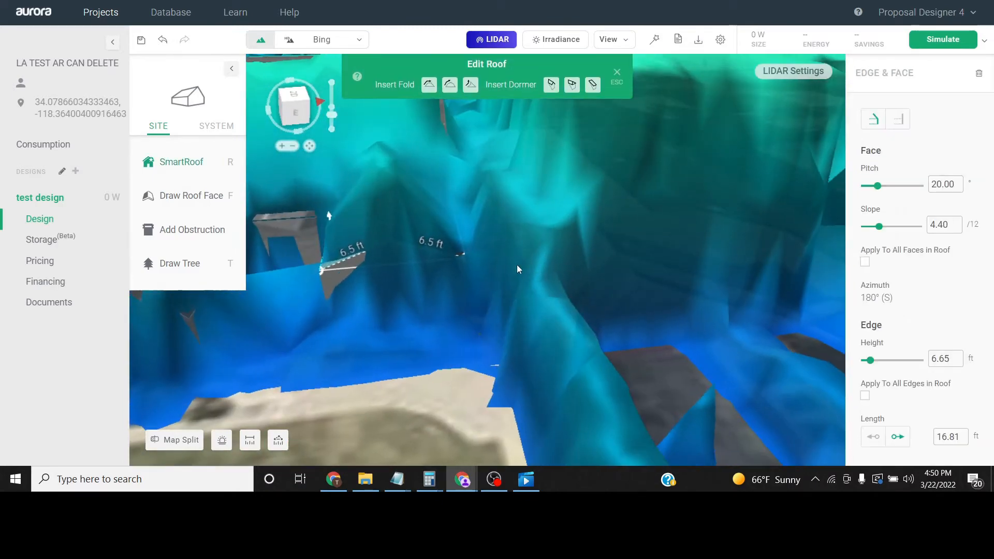
left_click_drag(880, 230, 927, 238)
left_click_drag(885, 191, 898, 191)
left_click_drag(822, 206, 613, 415)
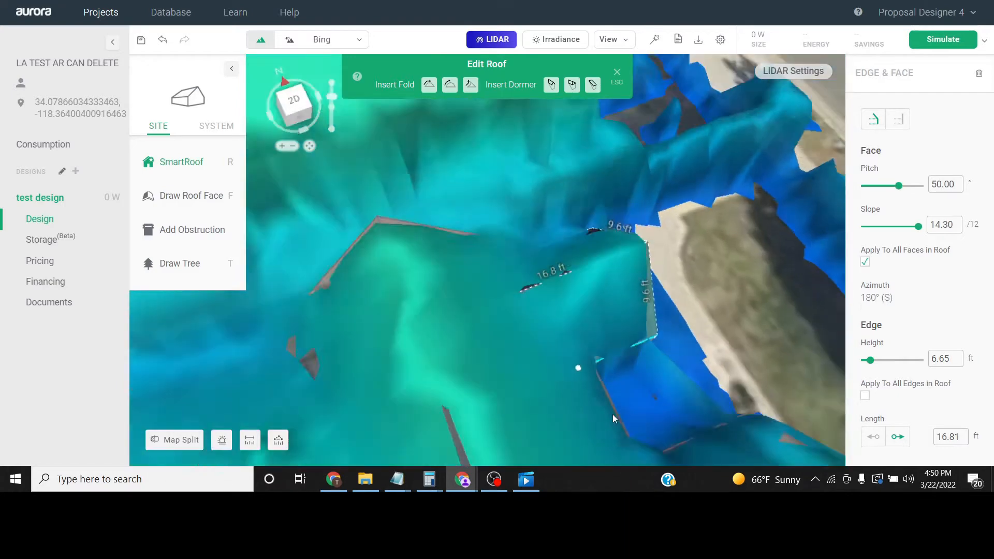
left_click_drag(667, 244, 621, 66)
left_click(497, 40)
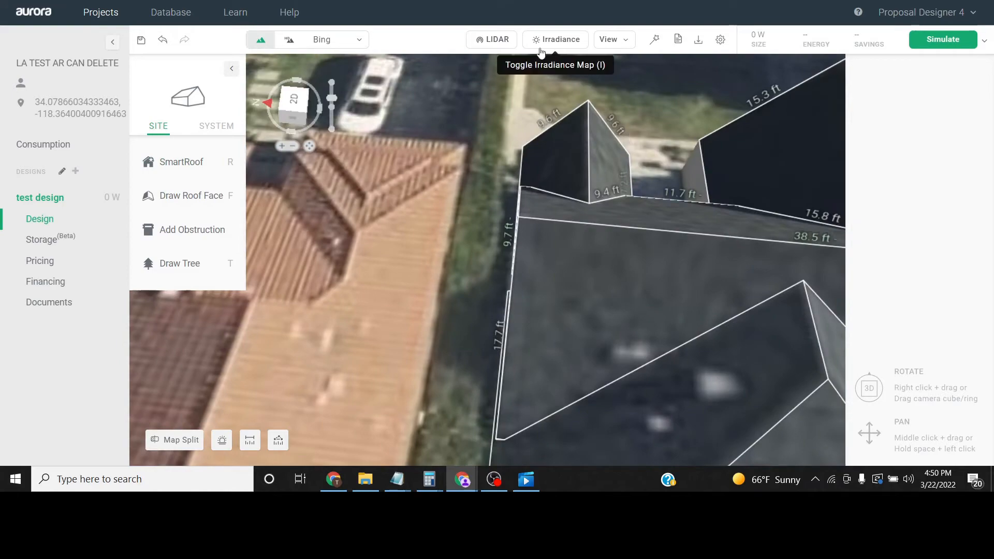
left_click(494, 40)
right_click_drag(647, 347, 775, 460)
right_click_drag(694, 253, 499, 53)
left_click(499, 47)
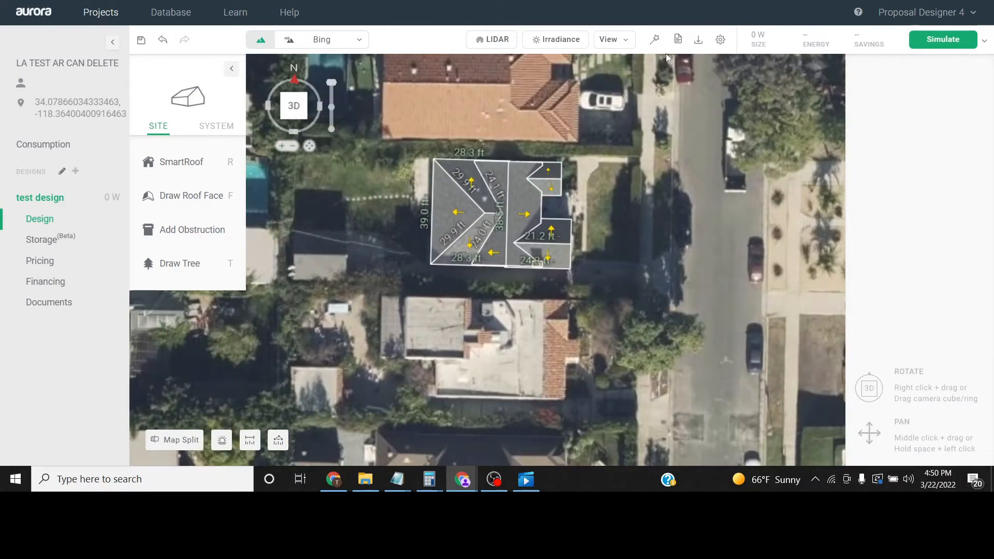
Step: Hide the measurements and azimuths in the design view
left_click(614, 39)
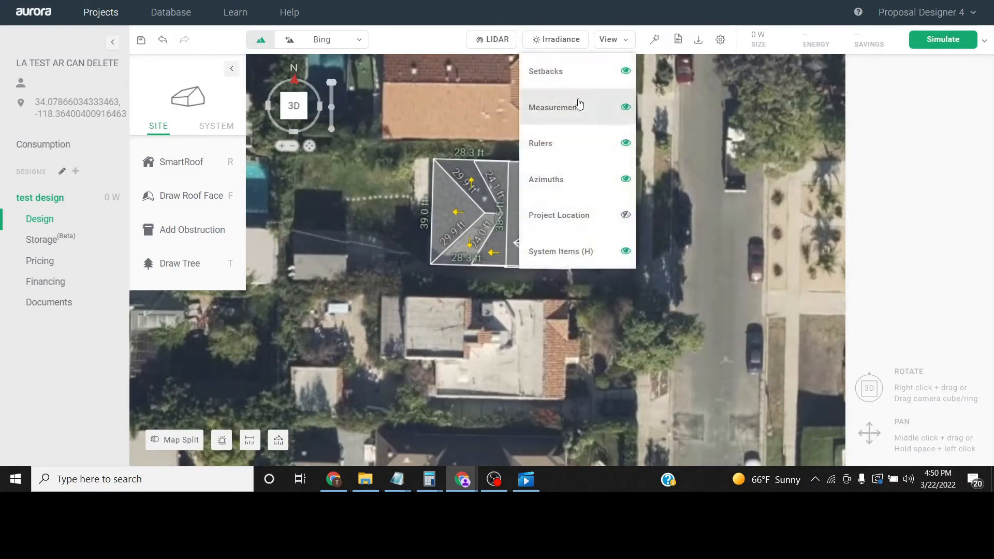
left_click(577, 102)
scroll(638, 182, "up", 5)
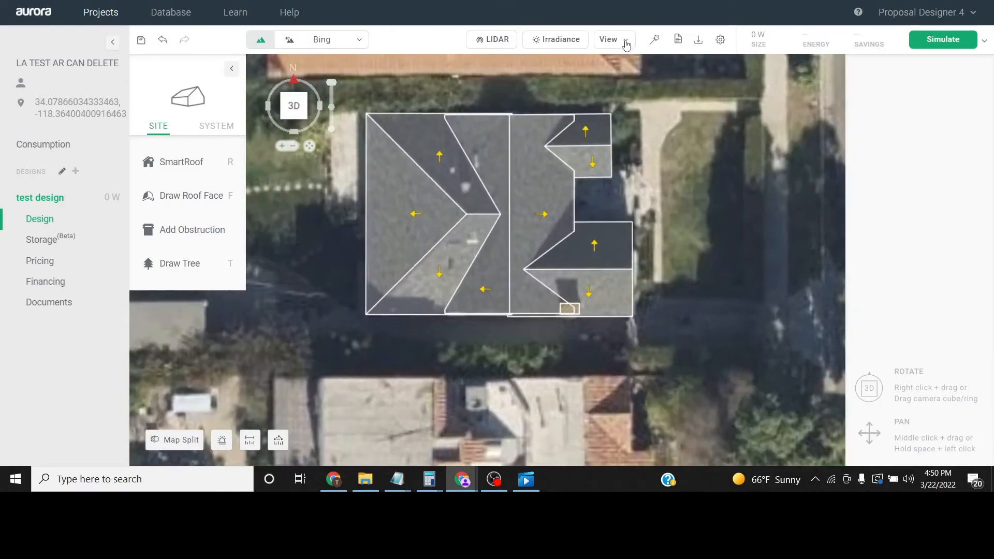
left_click(625, 42)
left_click(590, 178)
scroll(649, 147, "down", 2)
middle_click_drag(654, 144, 635, 183)
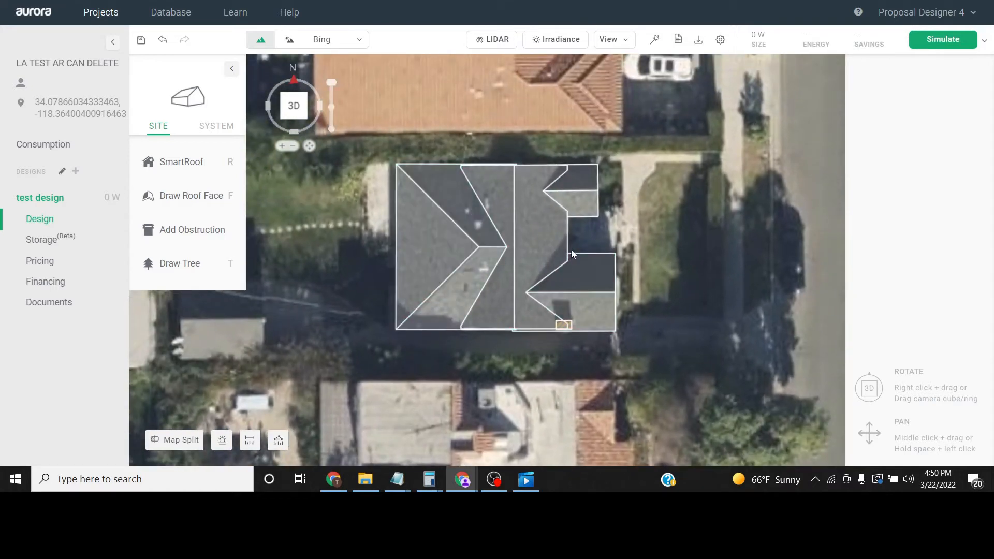
Step: Display the LIDAR overlay and examine how the whole roof model fits it from several angles and from above
scroll(575, 242, "down", 2)
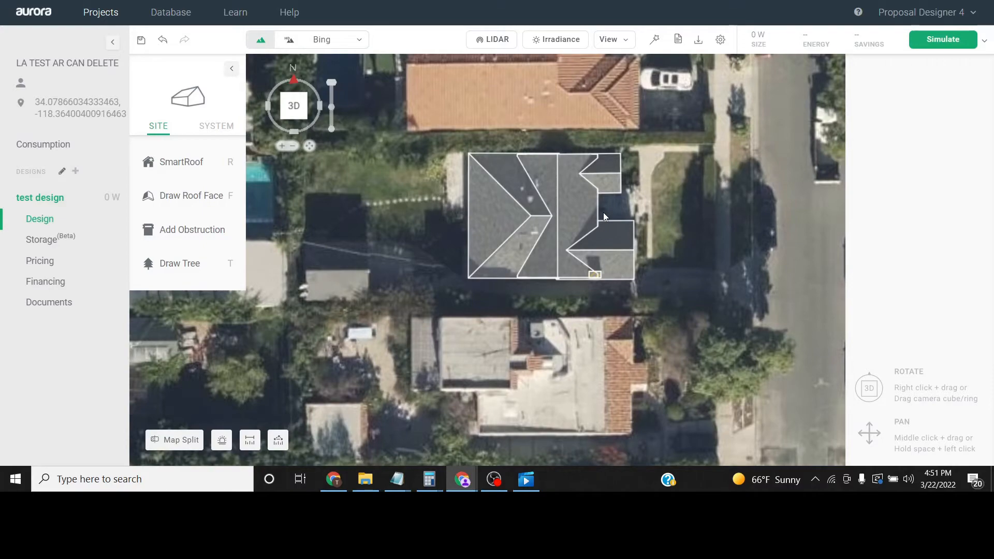
left_click(492, 39)
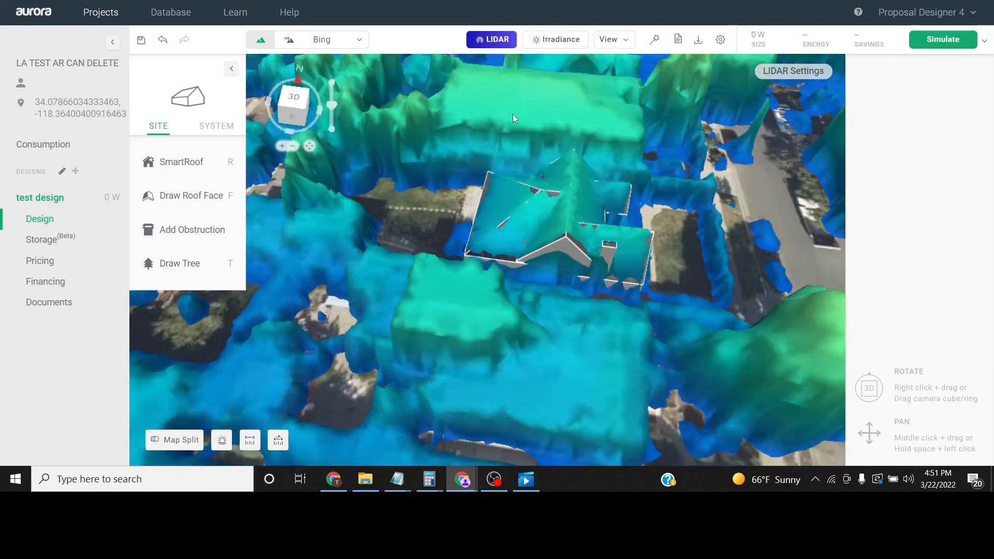
scroll(653, 219, "up", 3)
right_click_drag(654, 218, 709, 372)
scroll(719, 241, "down", 2)
scroll(719, 241, "down", 2)
right_click_drag(653, 196, 644, 449)
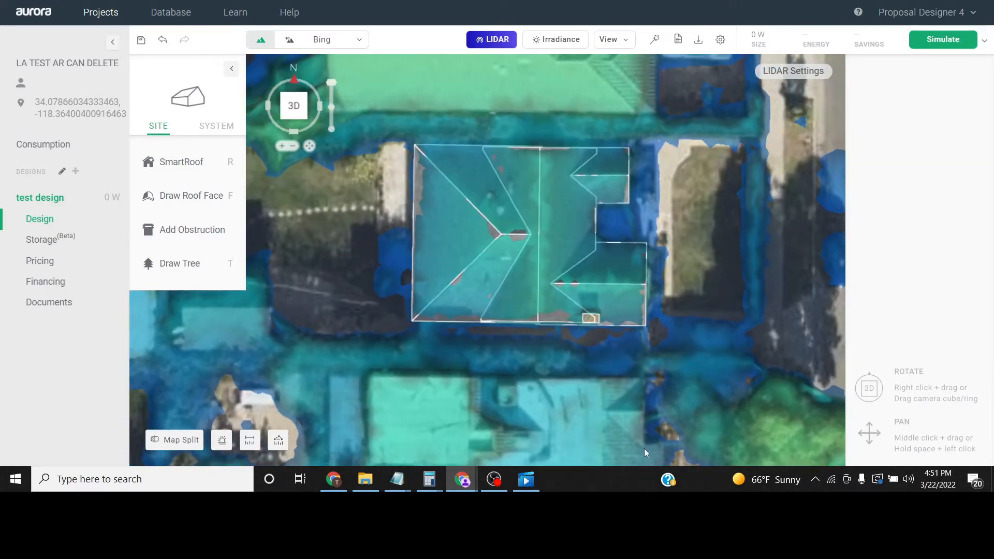
Step: Examine the whole roof model with and without the LIDAR overlay, from above and from several tilted angles
left_click(493, 40)
scroll(576, 241, "down", 3)
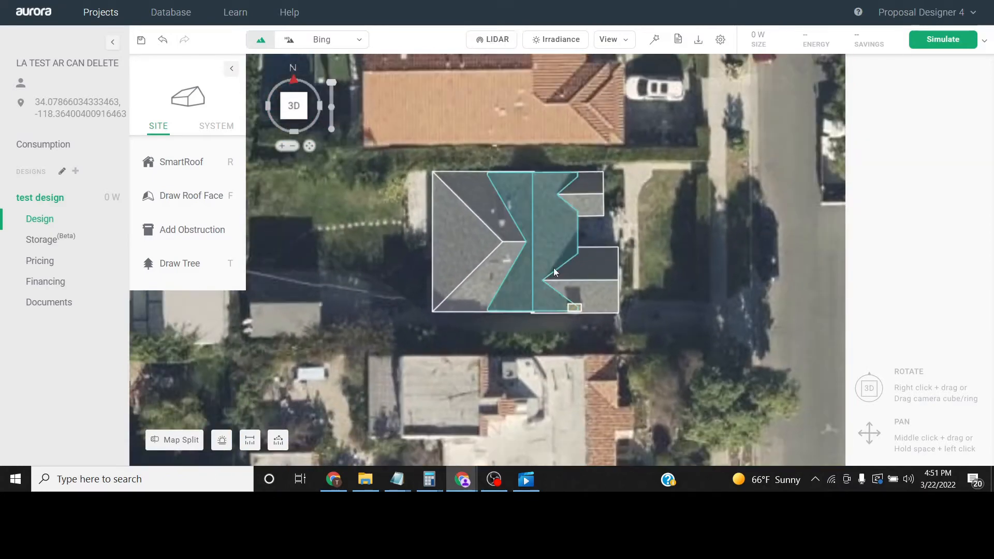
scroll(505, 280, "down", 2)
middle_click_drag(505, 322, 557, 306)
middle_click_drag(560, 342, 521, 334)
scroll(570, 306, "up", 3)
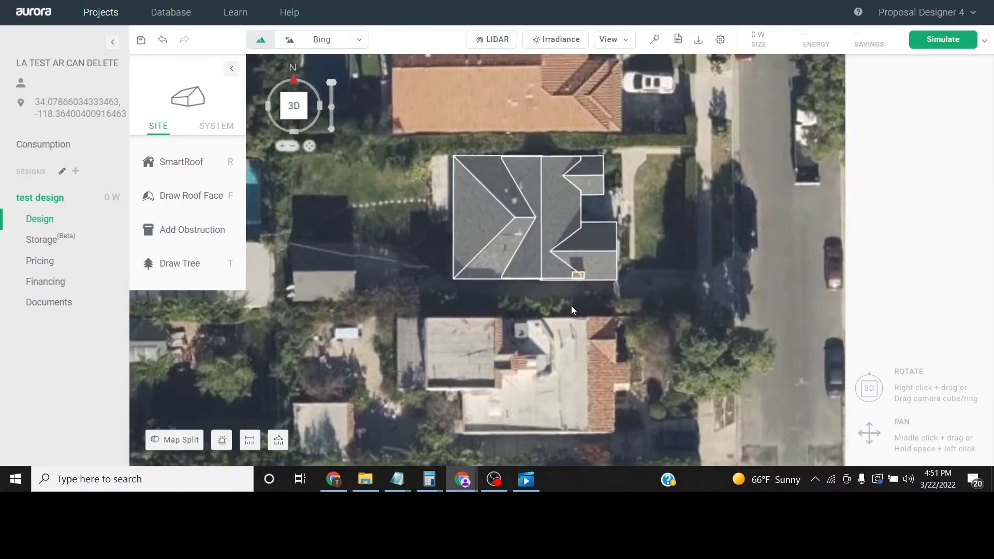
right_click_drag(561, 340, 548, 219)
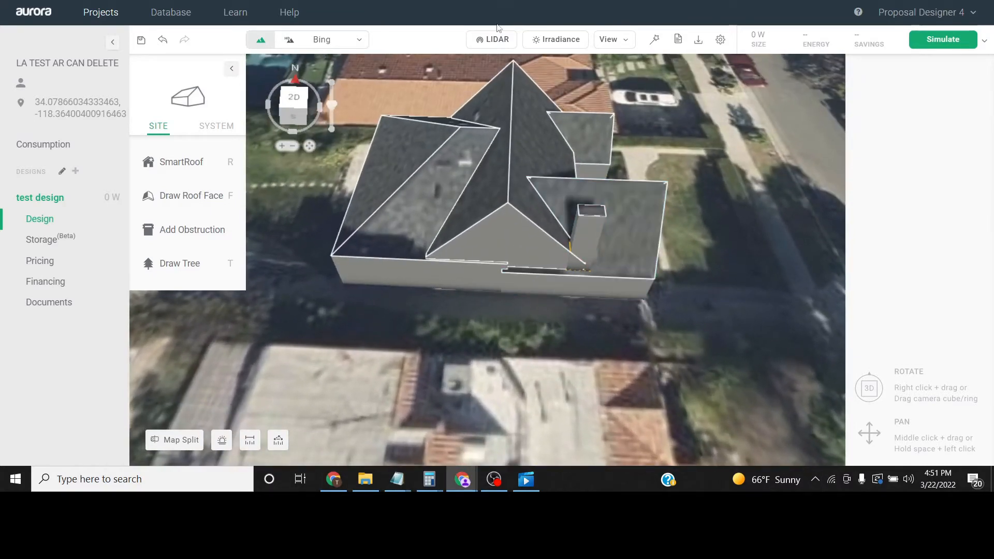
left_click(493, 39)
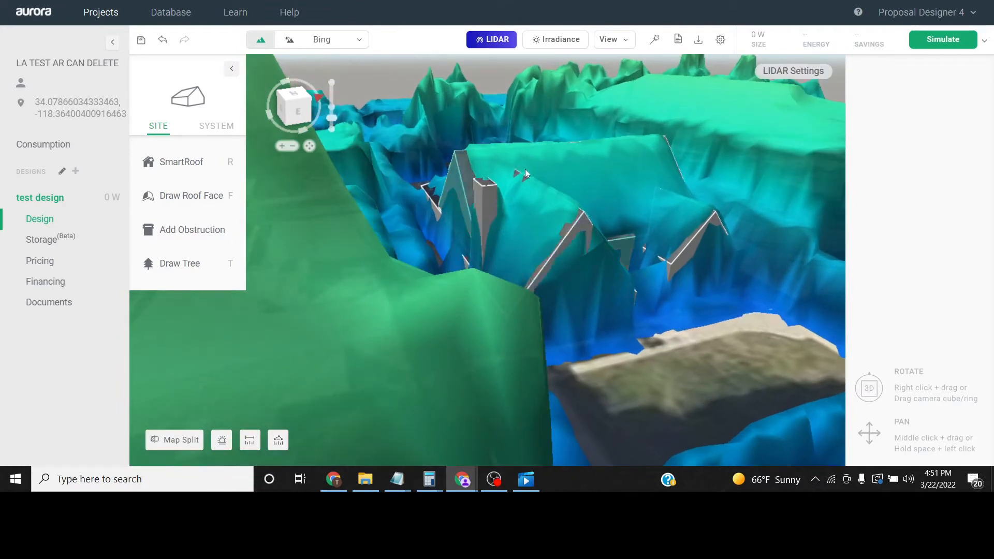
right_click_drag(526, 169, 443, 180)
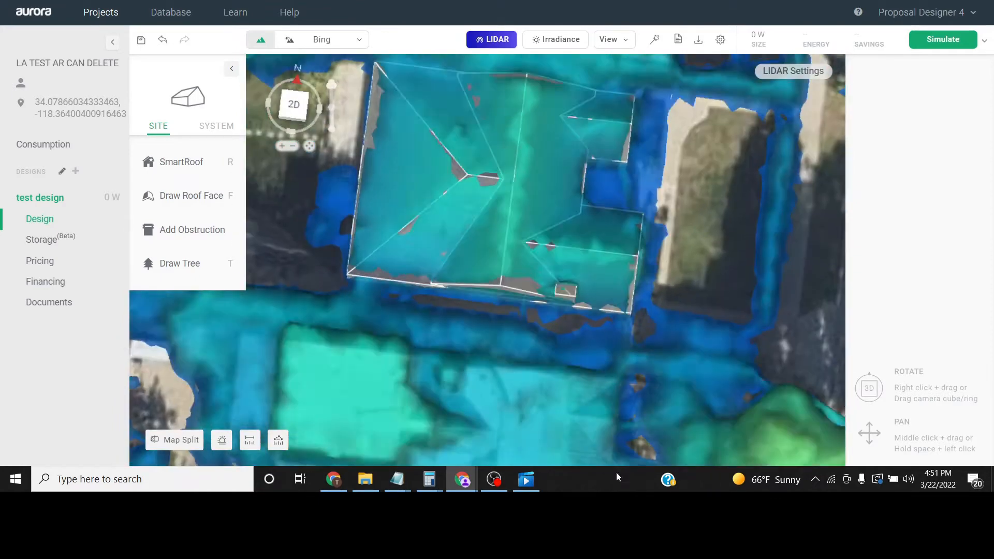
left_click(492, 40)
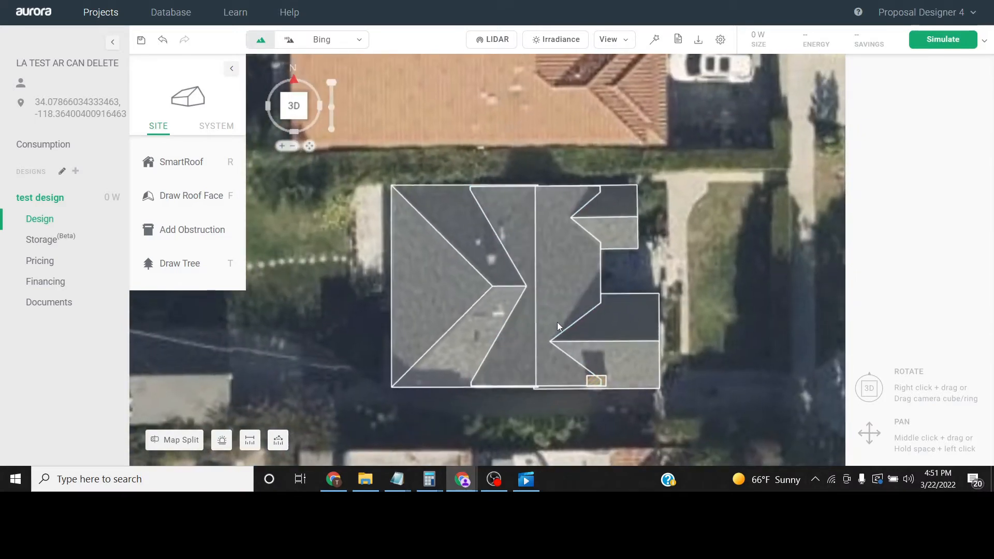
middle_click_drag(596, 387, 603, 278)
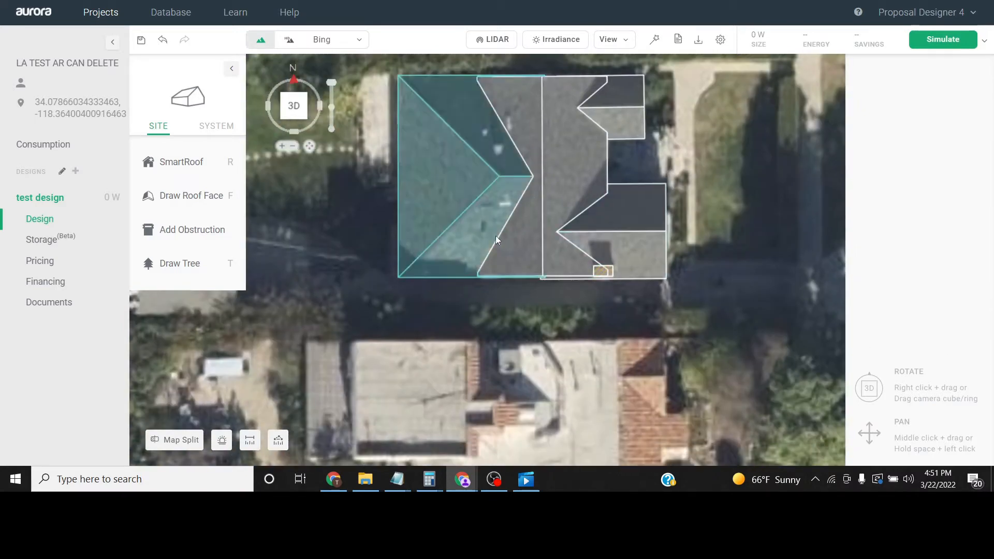
scroll(516, 228, "up", 3)
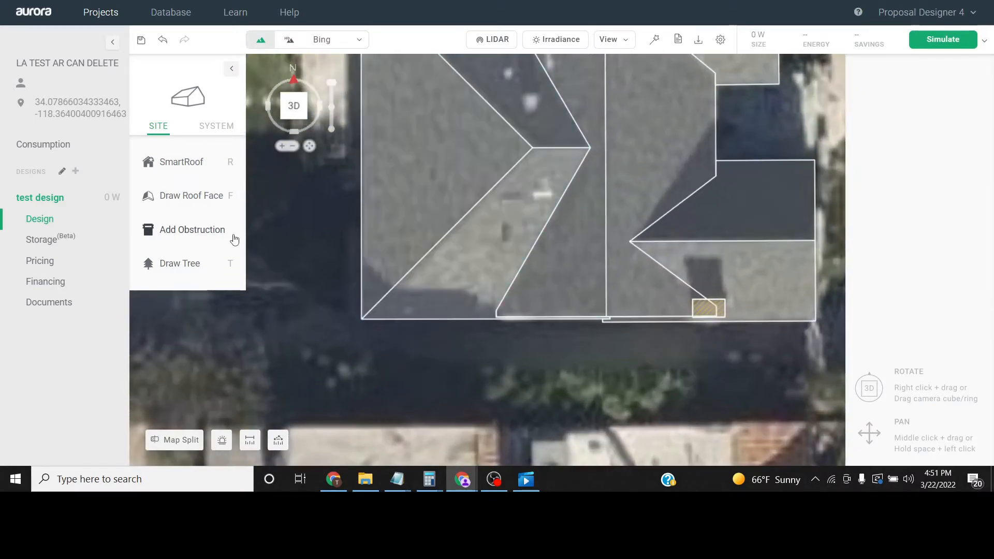
left_click(232, 234)
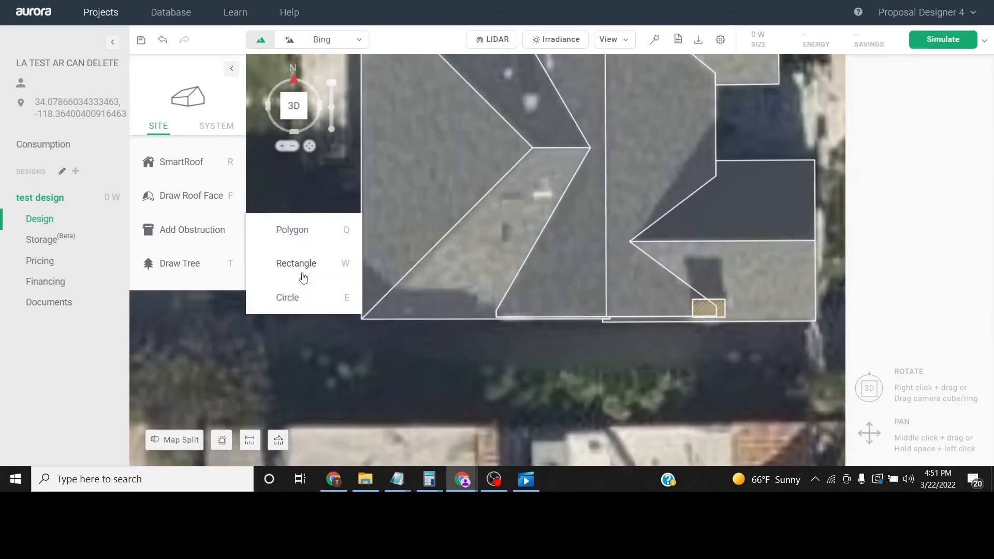
left_click(280, 263)
key("l")
left_click(582, 67)
Step: Place a circular obstruction with a 0.66 ft radius on the west section's north roof face and lower its height to about 2.28 ft
mouse_move(596, 88)
right_mouse_down()
mouse_move(617, 128)
mouse_move(526, 157)
mouse_move(599, 215)
mouse_move(558, 250)
mouse_move(537, 233)
mouse_move(539, 110)
mouse_move(511, 246)
mouse_move(539, 142)
mouse_move(554, 170)
right_mouse_up()
left_click(192, 229)
left_click(285, 296)
scroll(504, 213, "up", 1)
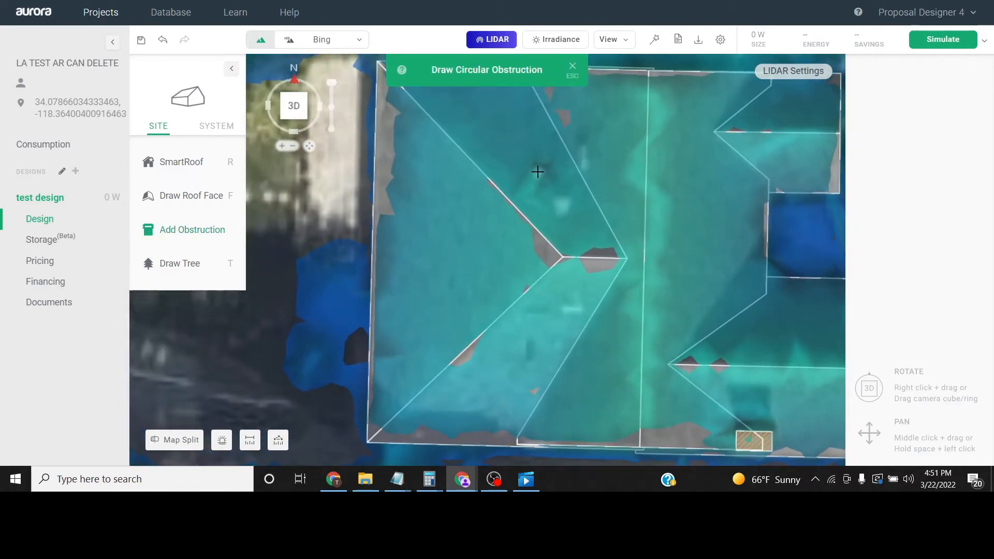
left_click(545, 175)
right_click_drag(544, 175, 656, 171)
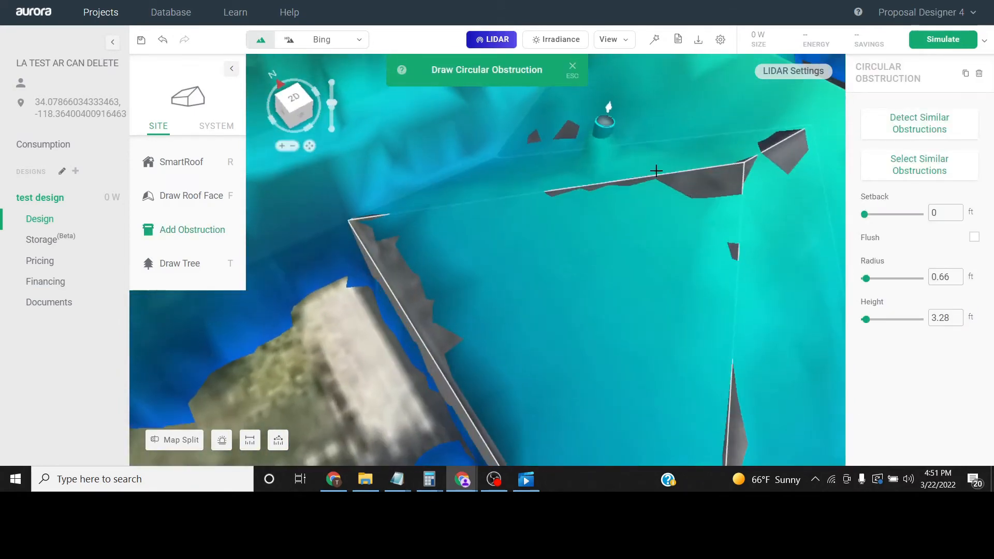
left_click_drag(611, 113, 610, 122)
Step: Draw a second circular obstruction of about 1.02 ft radius southeast of the first and make it flush with the roof
right_click_drag(650, 112, 559, 278)
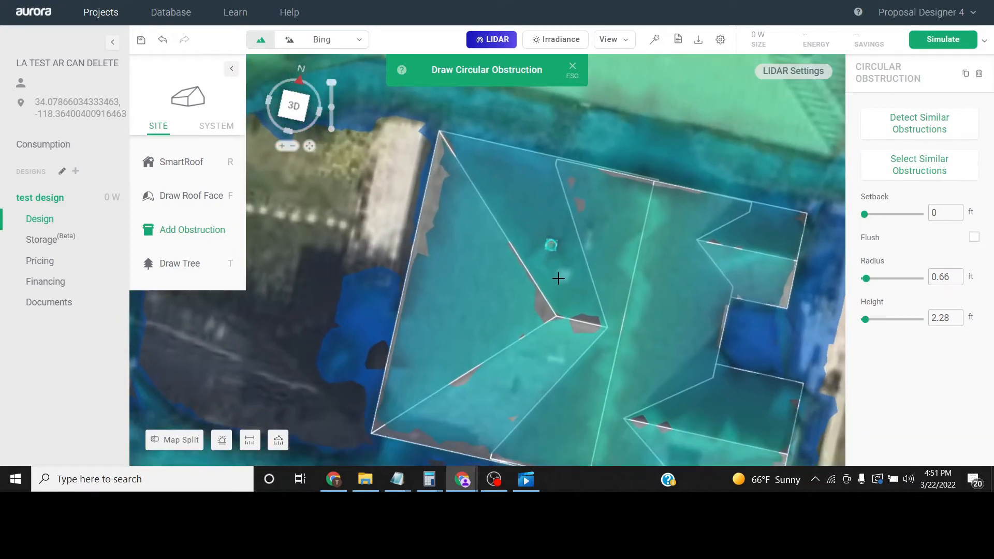
left_click_drag(564, 276, 568, 284)
right_click_drag(602, 325, 624, 247)
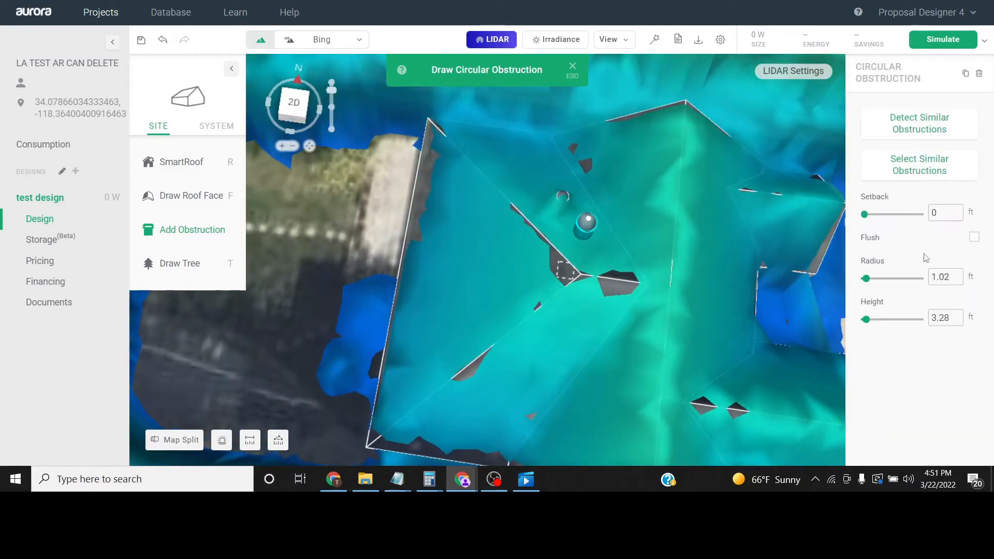
left_click(975, 238)
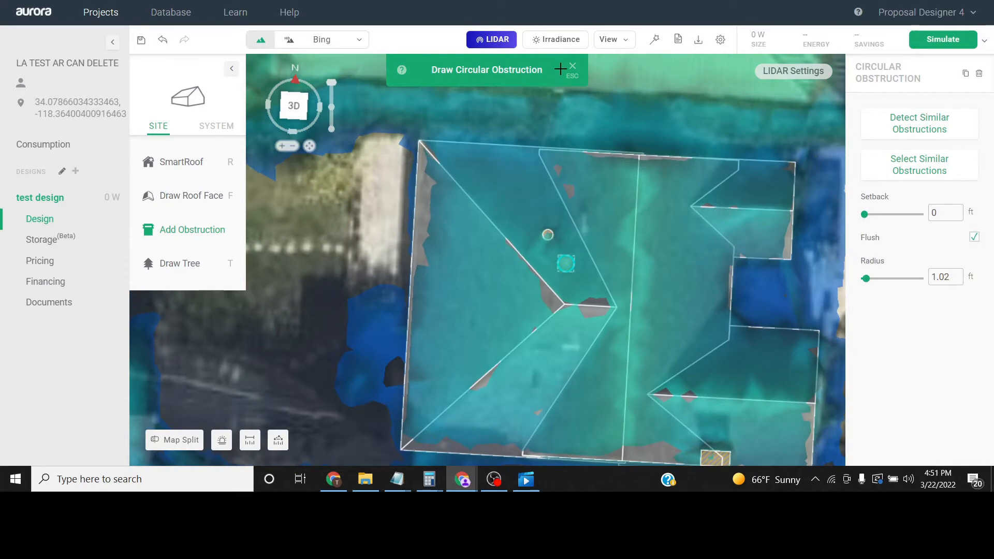
Step: Compare the two circular obstructions with the LIDAR surface and the satellite imagery, leaving the LIDAR overlay hidden
right_click_drag(542, 173, 645, 247)
right_click_drag(591, 159, 645, 324)
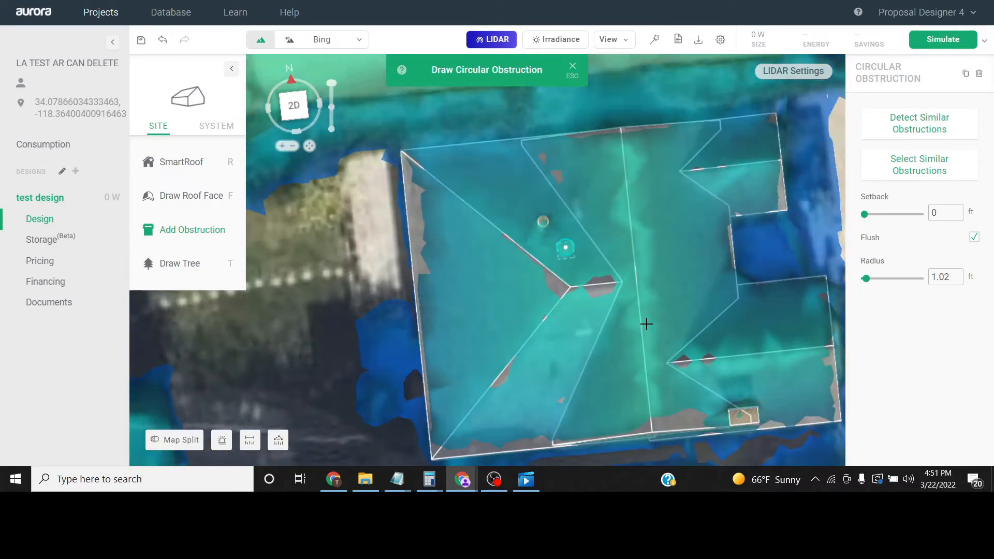
left_click(491, 40)
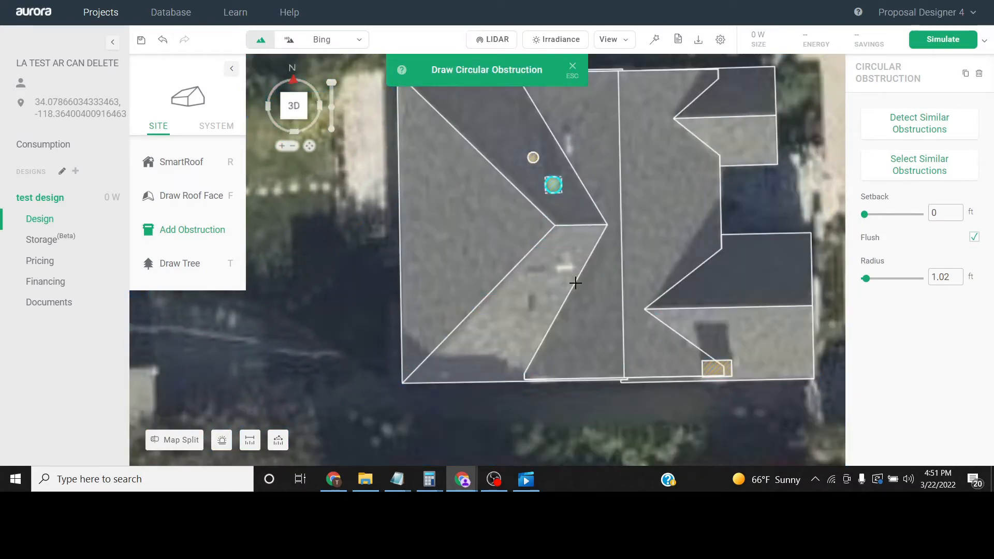
left_click(497, 40)
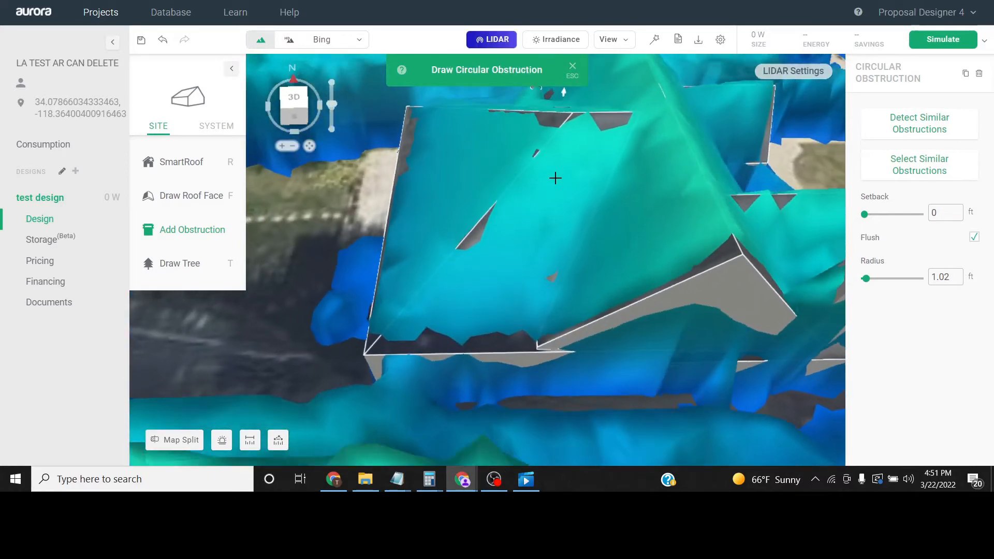
left_click_drag(560, 139, 562, 199)
right_click_drag(624, 194, 630, 383)
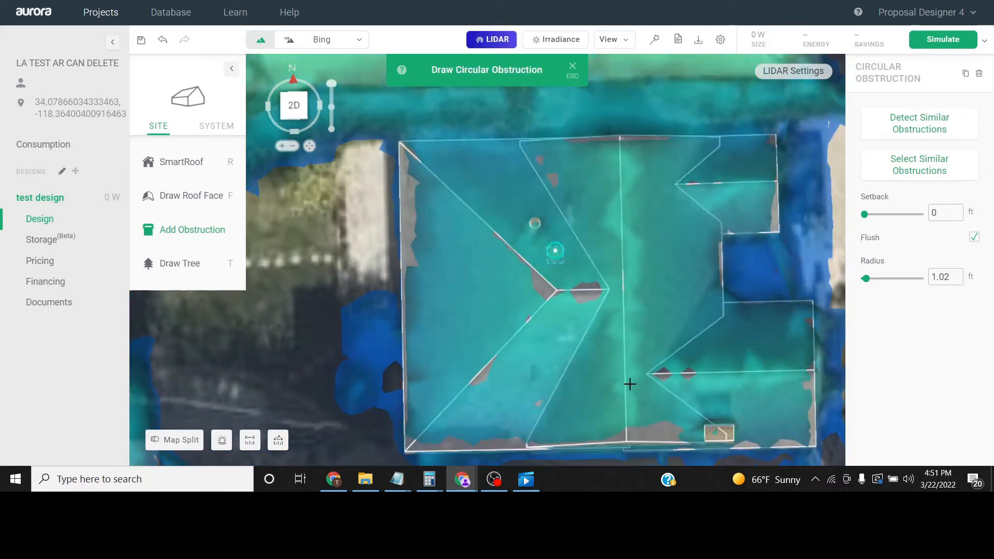
left_click(508, 44)
Step: Draw a narrow north-south rectangular obstruction just east of the circular ones, set it flush and leave the drawing mode
scroll(607, 262, "up", 3)
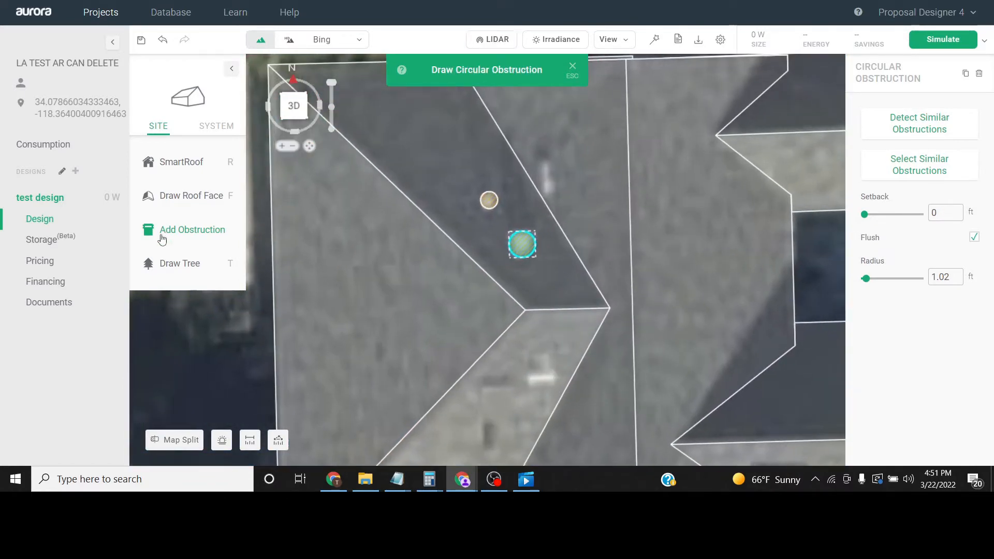
left_click(162, 239)
left_click(274, 262)
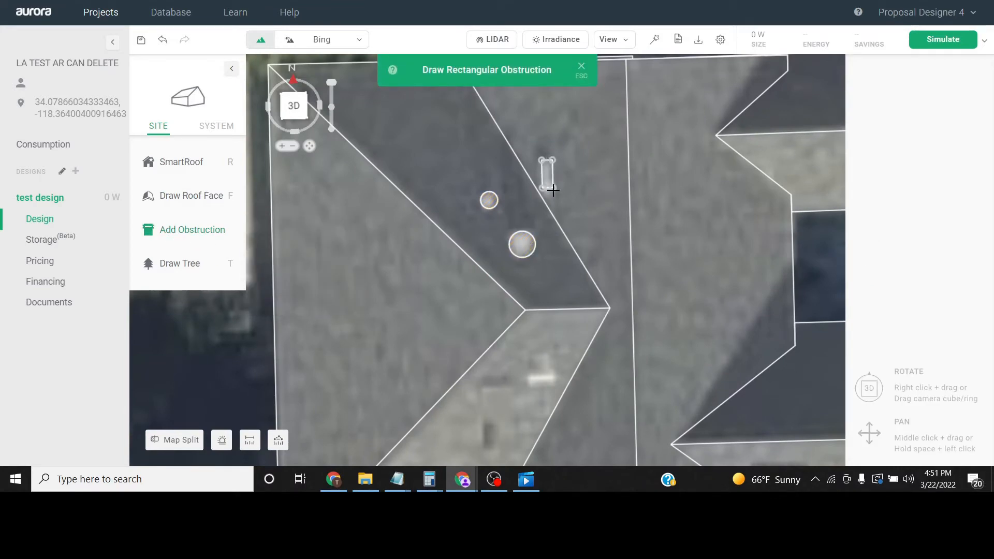
scroll(583, 261, "down", 1)
left_click(974, 197)
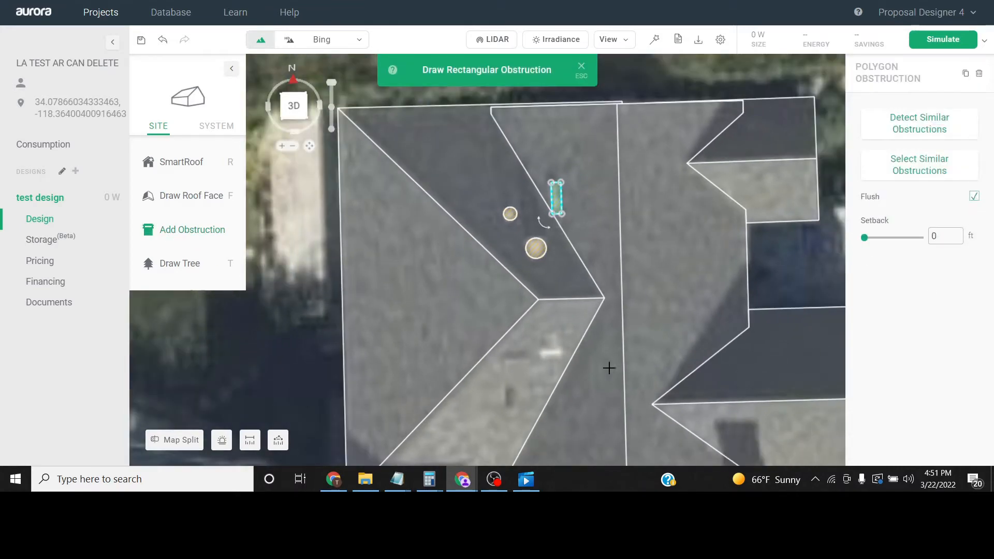
right_click_drag(608, 367, 650, 218)
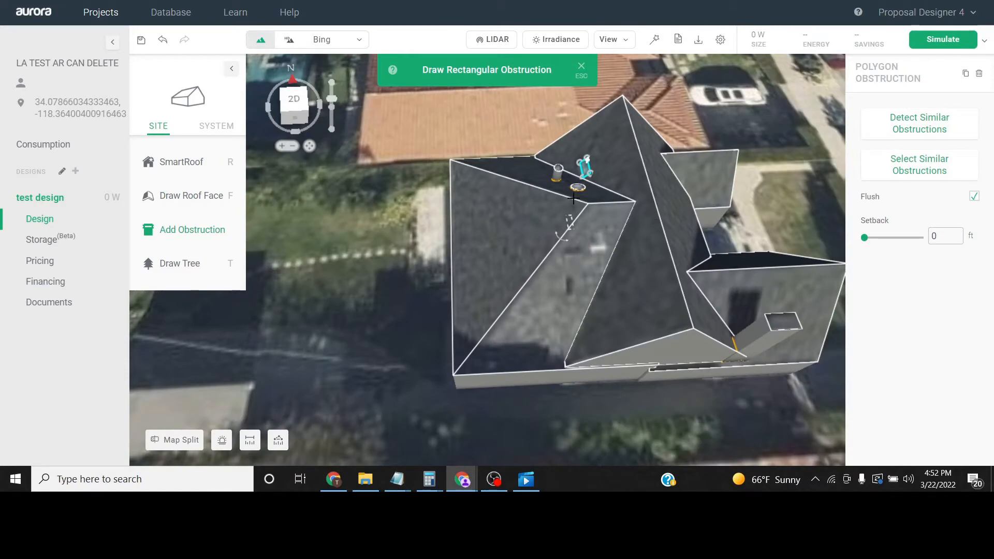
right_click_drag(579, 186, 591, 138)
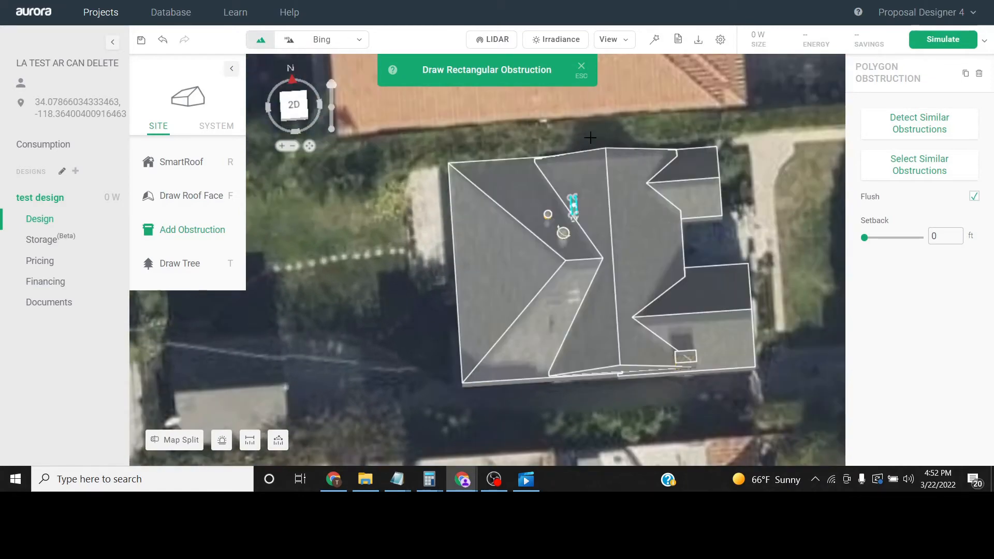
left_click(586, 75)
Step: Draw a small east-west rectangular obstruction over the bright vent on the west section's south roof face
scroll(568, 248, "up", 5)
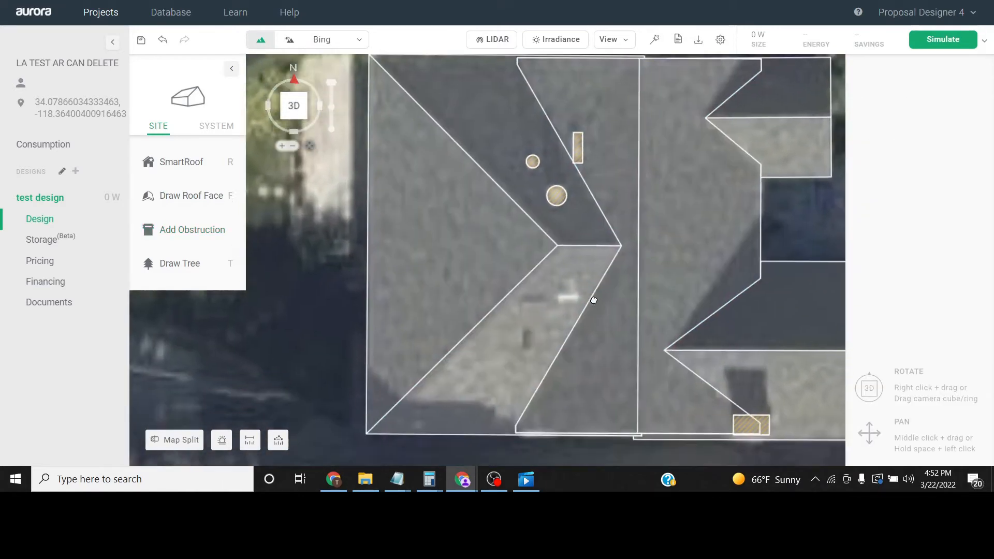
middle_click_drag(594, 300, 594, 294)
scroll(611, 191, "up", 1)
middle_click_drag(610, 191, 615, 204)
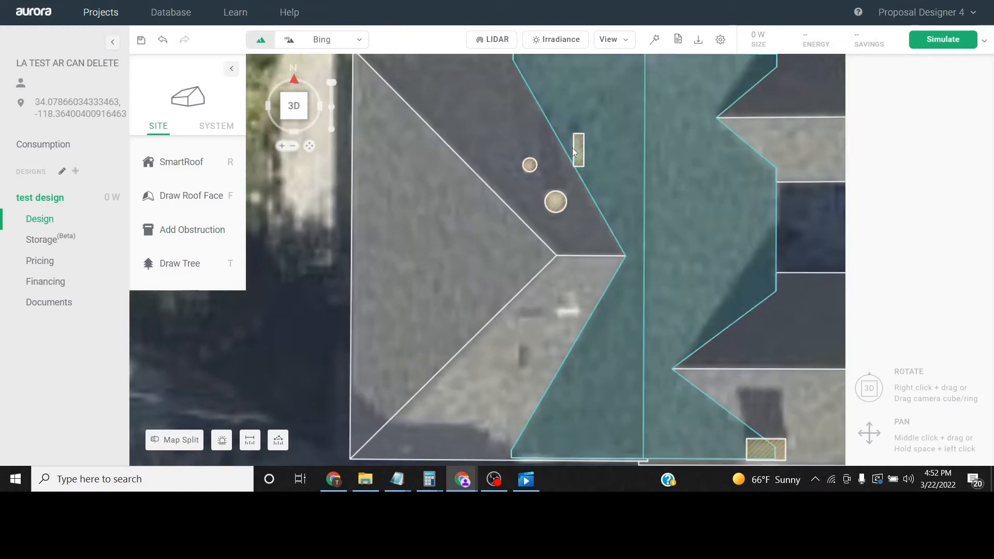
middle_click_drag(625, 251, 623, 265)
scroll(533, 360, "up", 1)
left_click(192, 230)
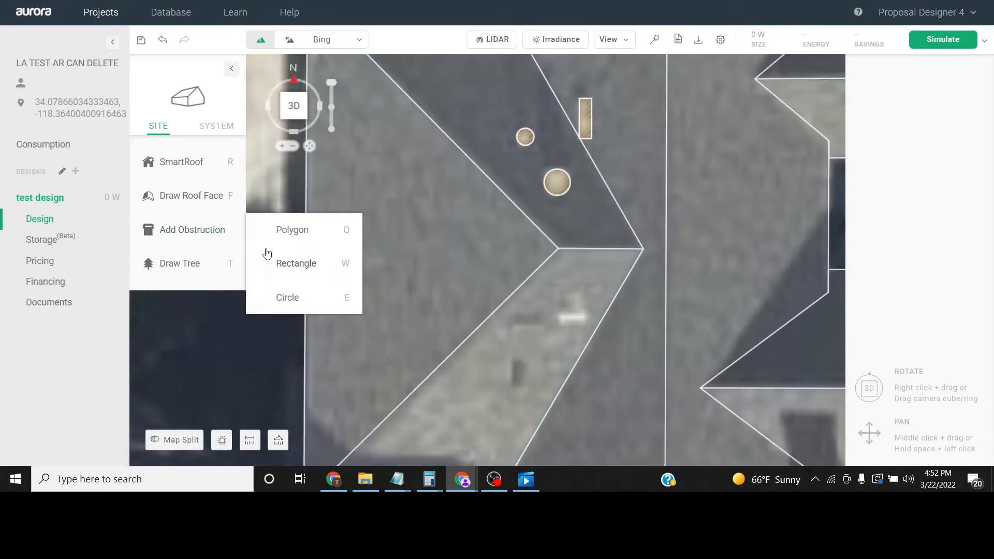
left_click(283, 257)
middle_click_drag(556, 314, 554, 305)
left_click(581, 315)
Step: Make the new rectangular obstruction on the south roof face flush with the roof and end obstruction drawing
scroll(622, 358, "down", 1)
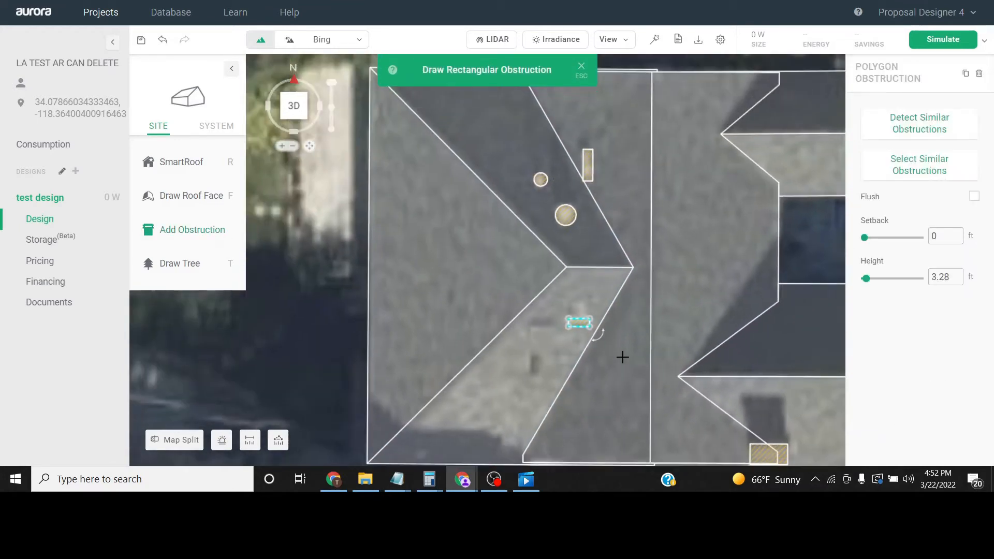
right_click_drag(547, 198, 601, 226)
right_click_drag(572, 146, 580, 265)
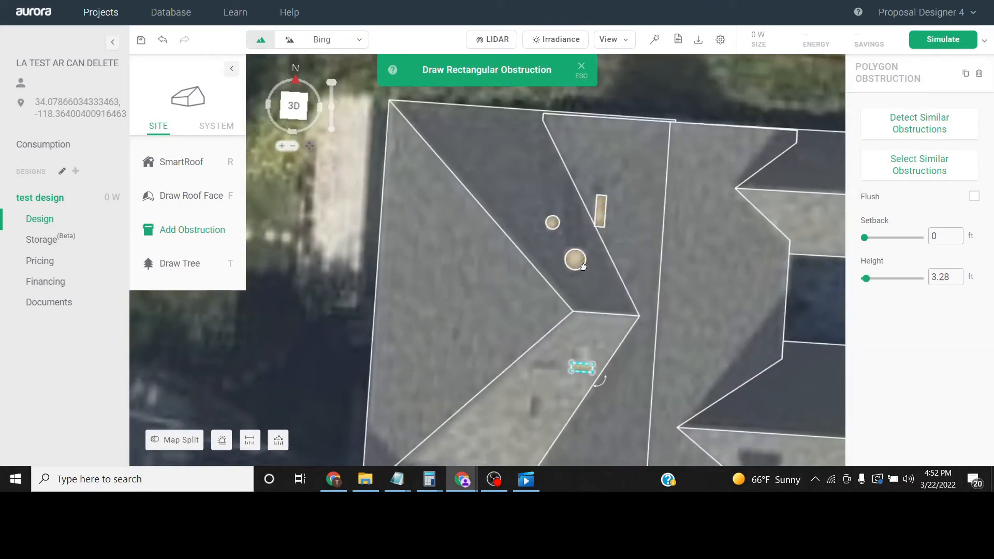
scroll(597, 309, "down", 1)
right_click_drag(608, 302, 617, 307)
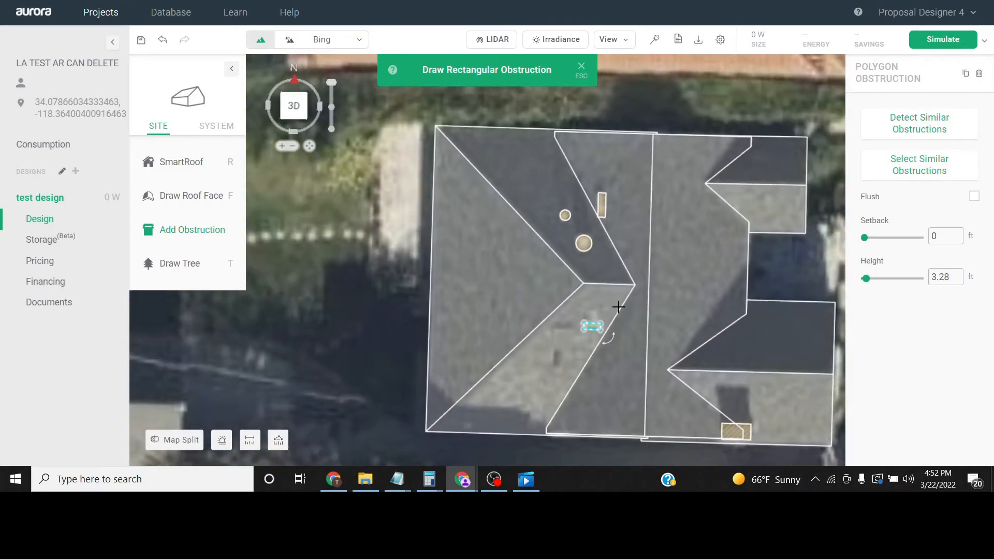
scroll(614, 349, "up", 1)
right_click_drag(615, 348, 770, 352)
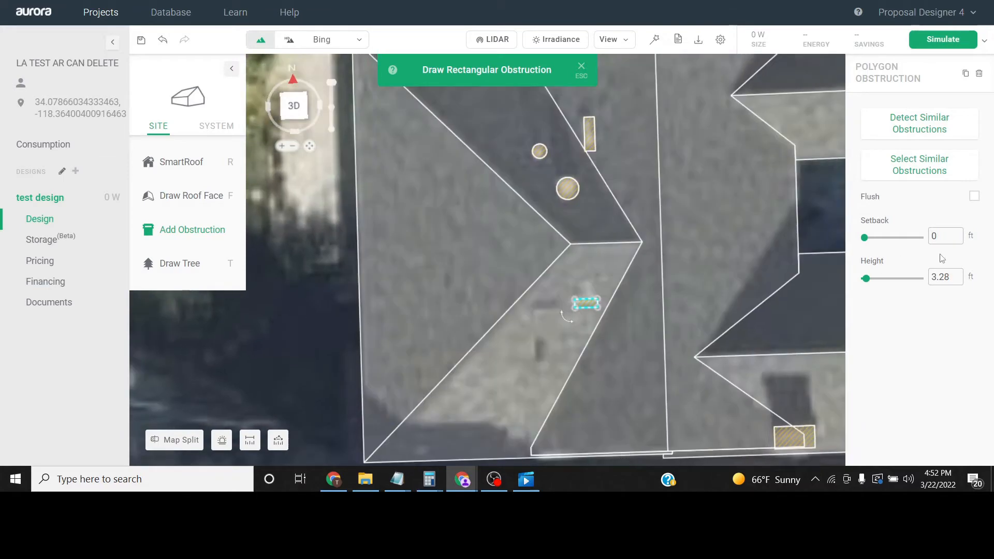
left_click(974, 197)
middle_click_drag(582, 330, 574, 254)
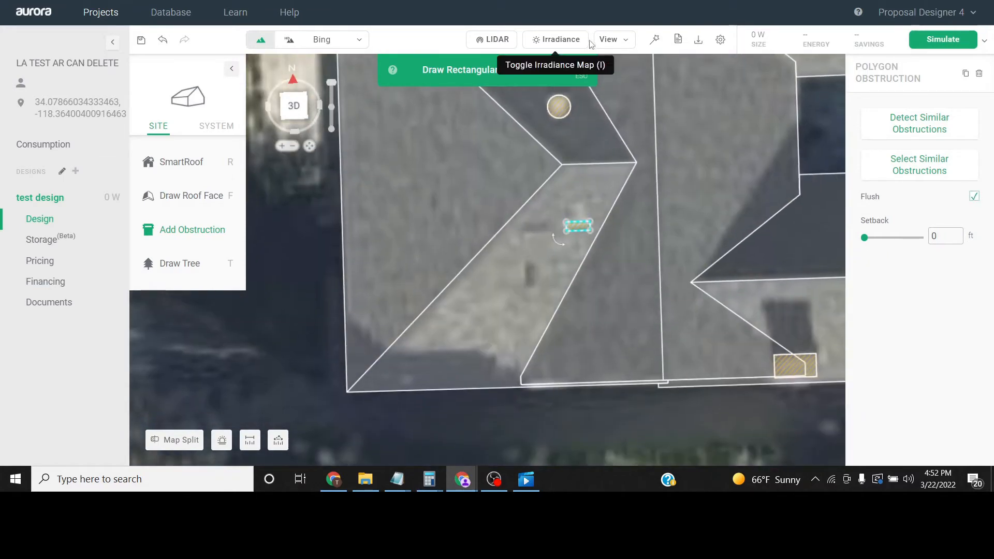
left_click(581, 69)
Step: Copy the flush rectangular obstruction and paste the duplicate over the dark mark to its west on the same roof face
scroll(584, 207, "up", 1)
left_click(580, 240)
key("ctrl+c")
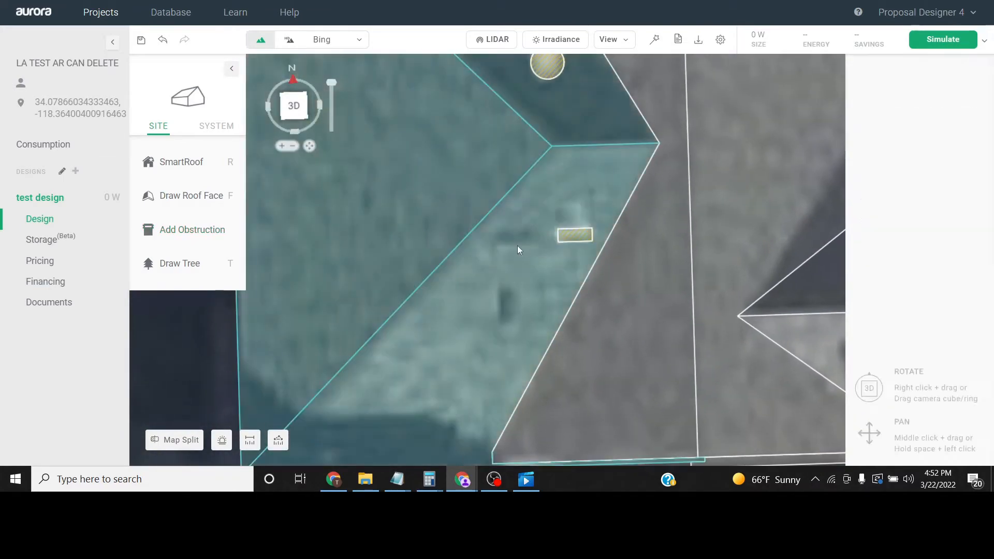
key("ctrl+v")
left_click(514, 247)
Step: Draw a narrow north-south rectangular obstruction over the dark mark south of the two rectangles on the south roof face
scroll(588, 264, "down", 3)
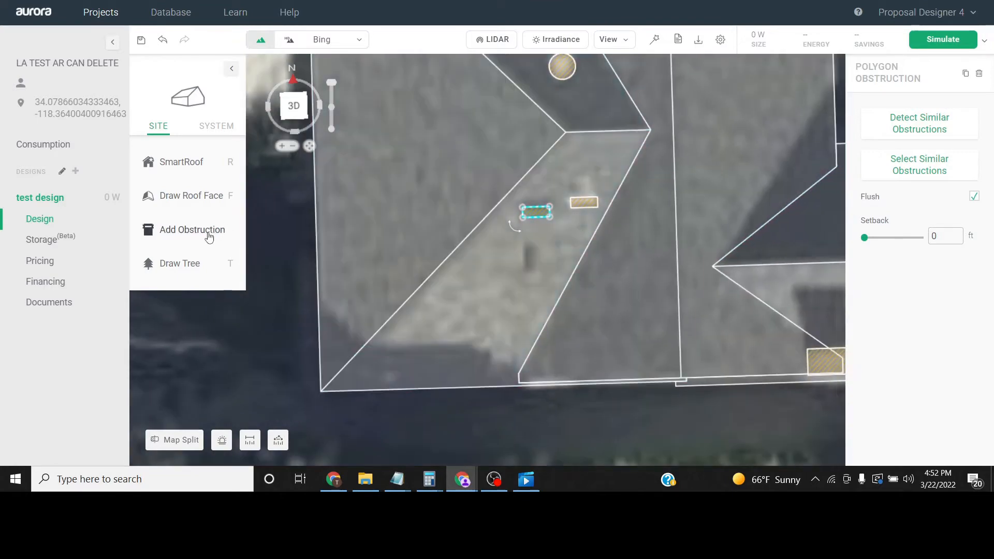
left_click(211, 233)
left_click(304, 272)
scroll(525, 242, "up", 1)
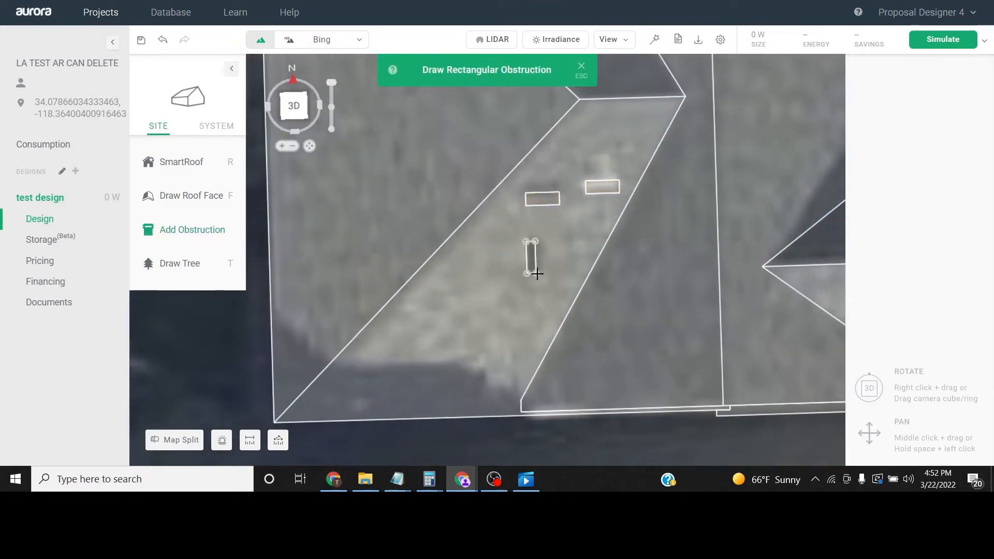
left_click(537, 274)
scroll(559, 277, "down", 3)
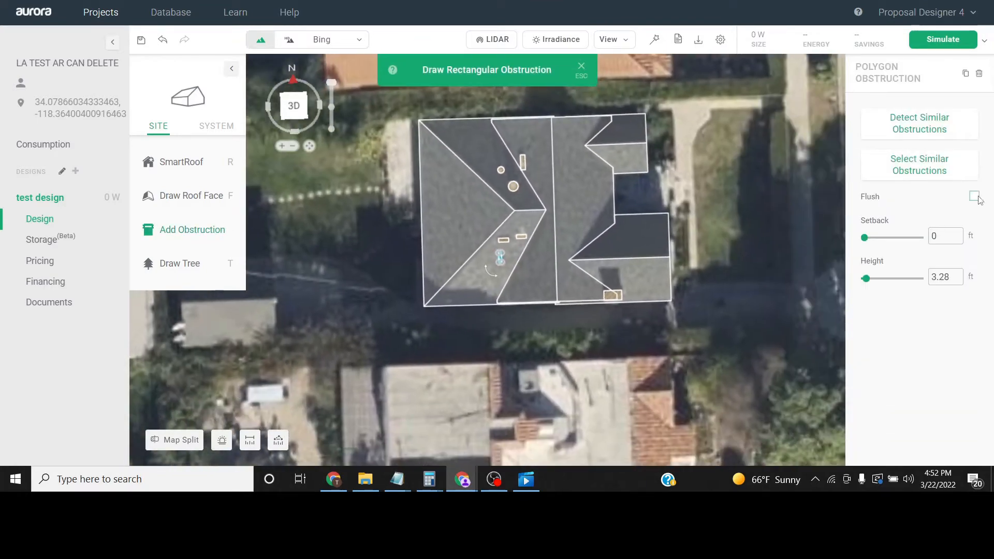
Step: Make the narrow north-south rectangular obstruction flush with the roof and end obstruction drawing
left_click(976, 196)
left_click(579, 75)
scroll(610, 257, "down", 2)
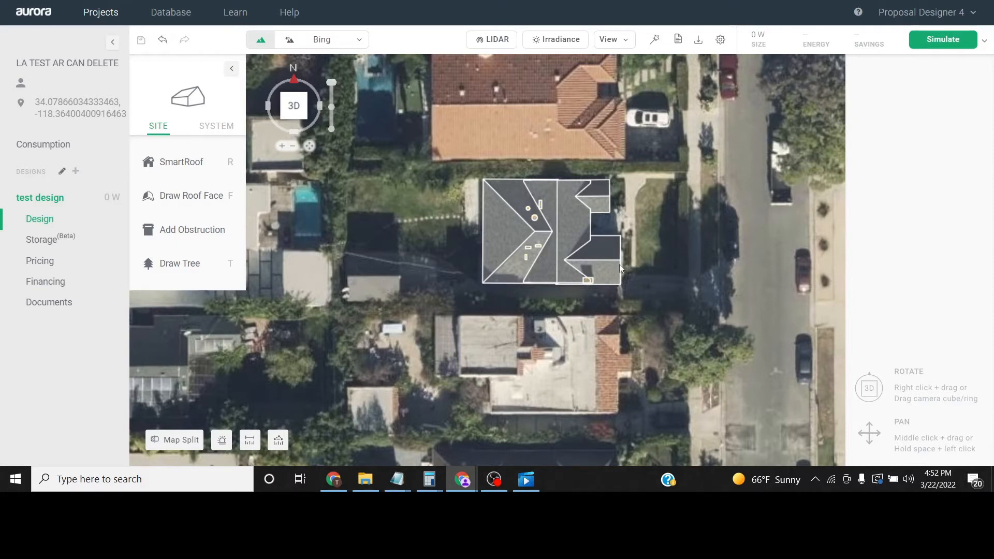
Step: Set the design setbacks to 1.5 ft for default, hips and valleys, and 3 ft for rakes and ridges
left_click(720, 40)
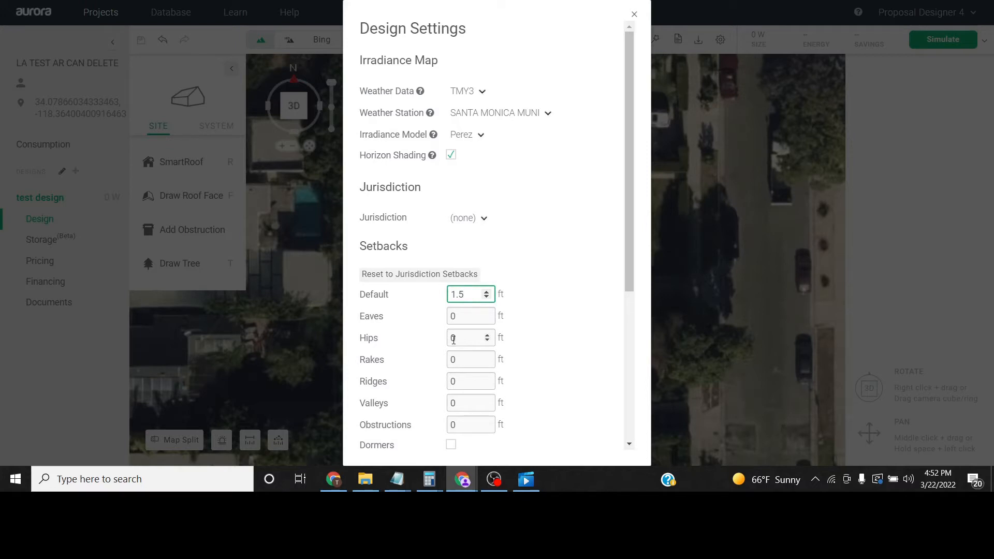
left_click(453, 340)
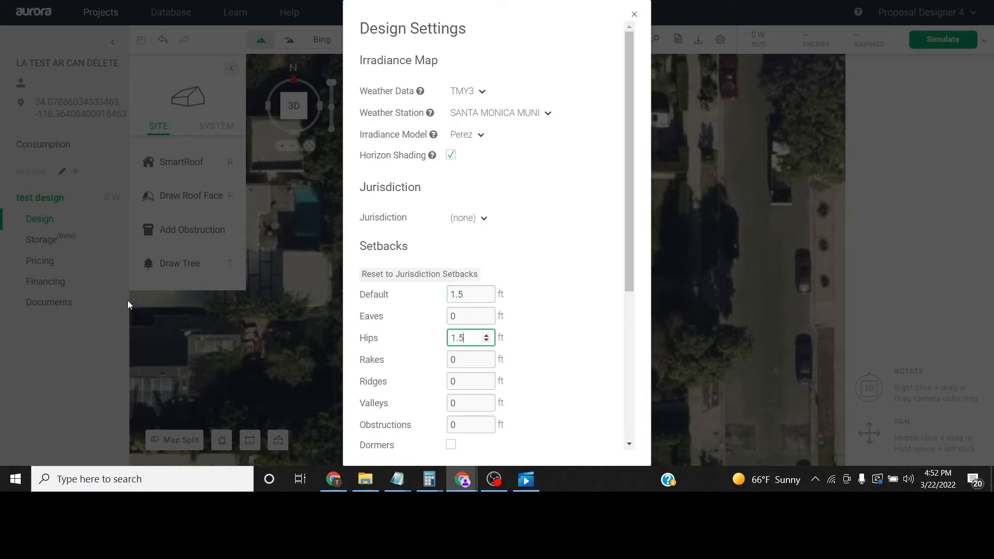
key("Tab")
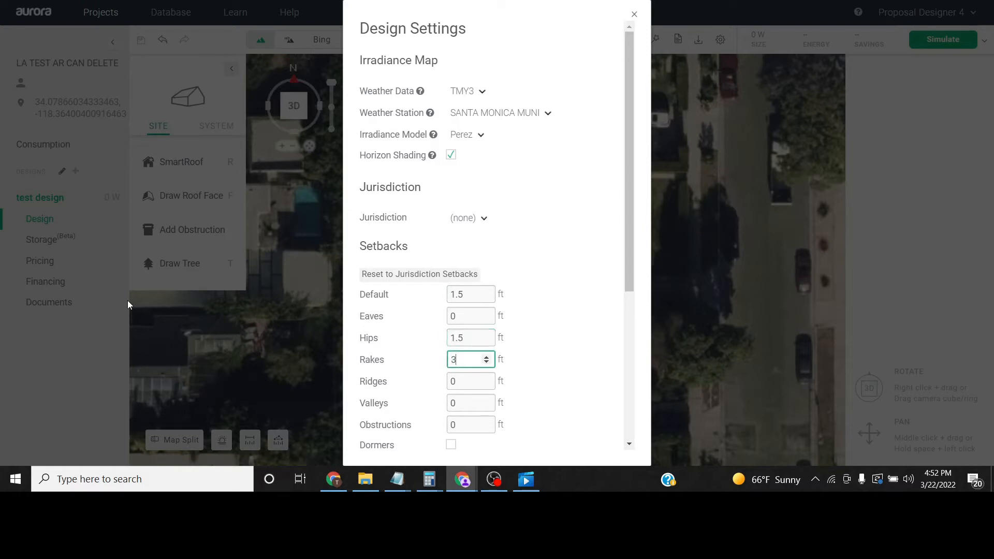
type("3")
key("Tab")
type("3")
key("Tab")
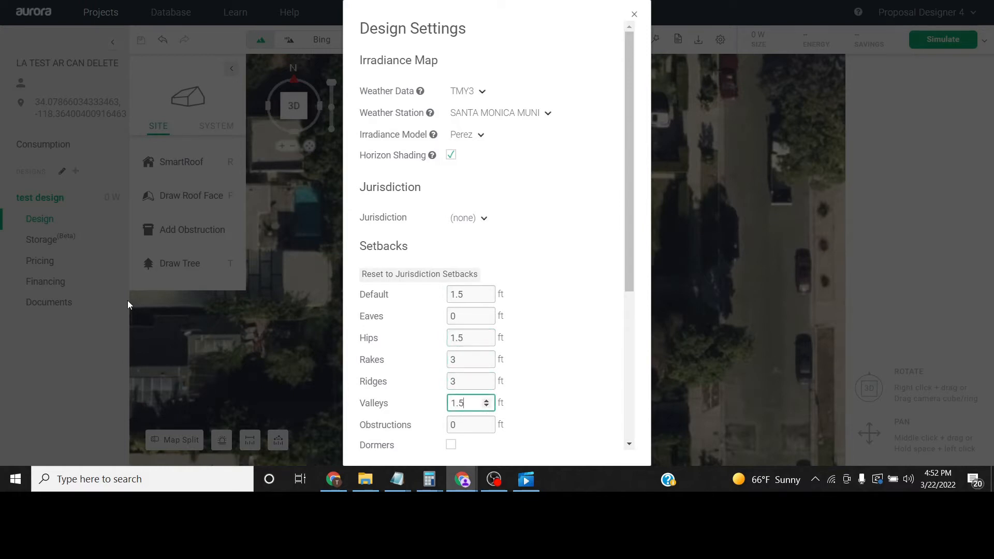
left_click(128, 300)
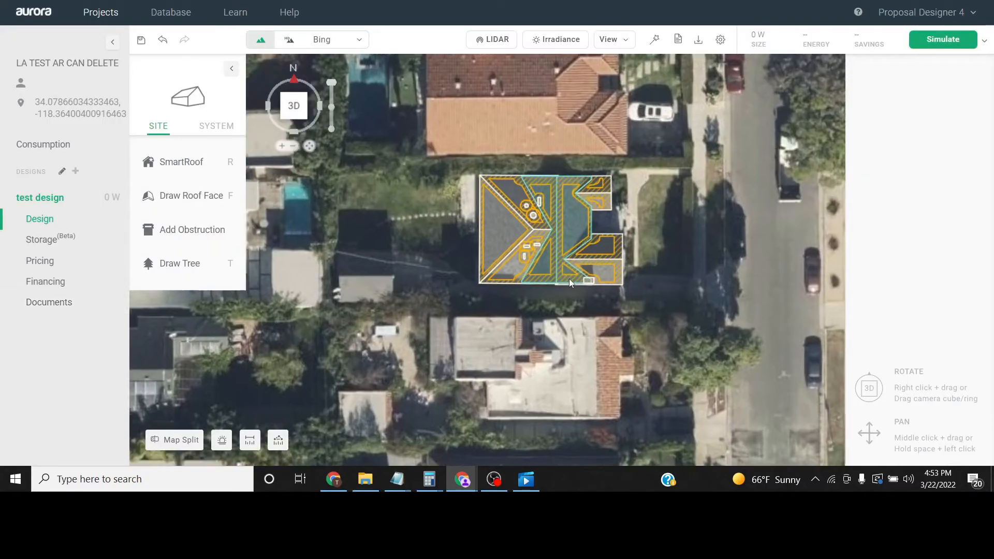
Step: Examine the setback zones across the house's roof faces and around the obstructions
scroll(569, 277, "up", 5)
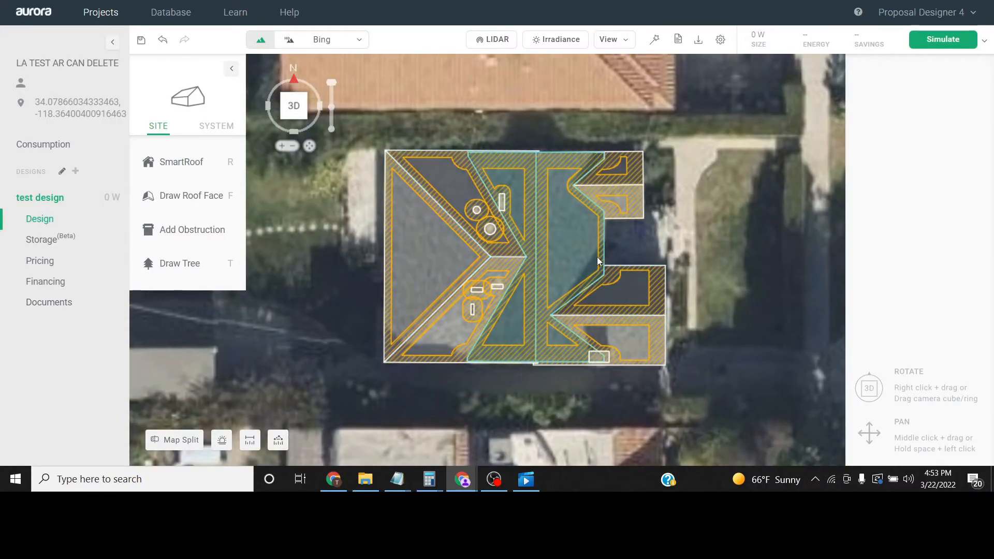
scroll(598, 256, "down", 5)
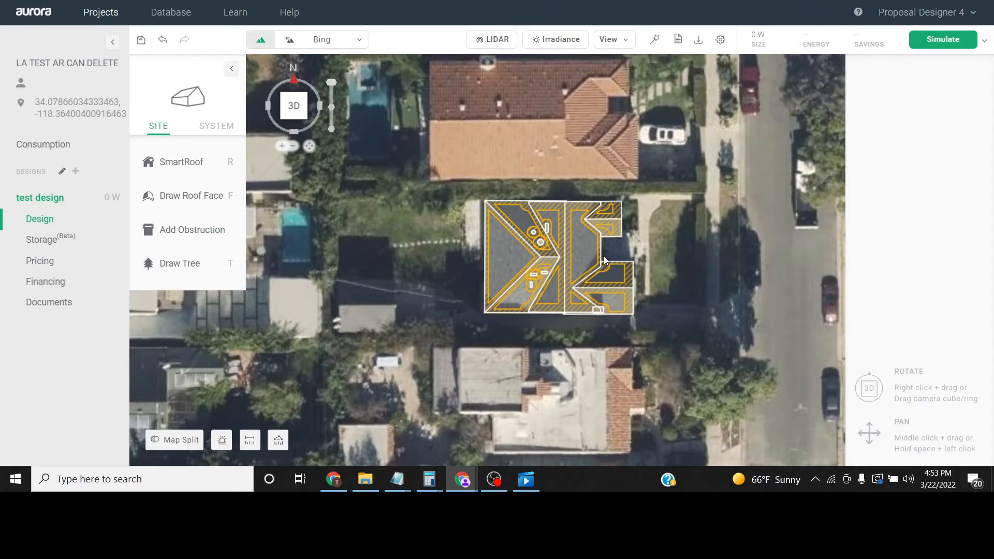
scroll(604, 255, "up", 5)
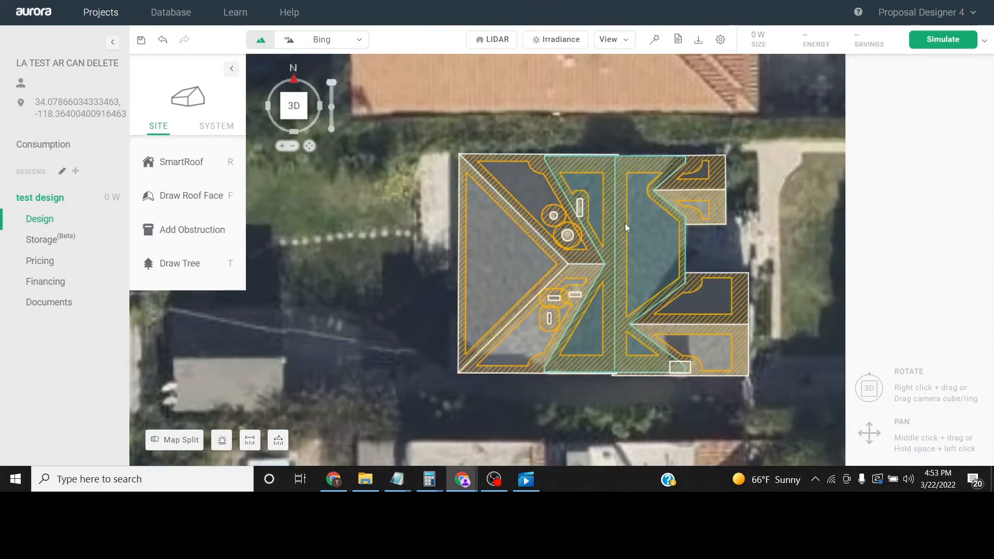
scroll(625, 228, "down", 2)
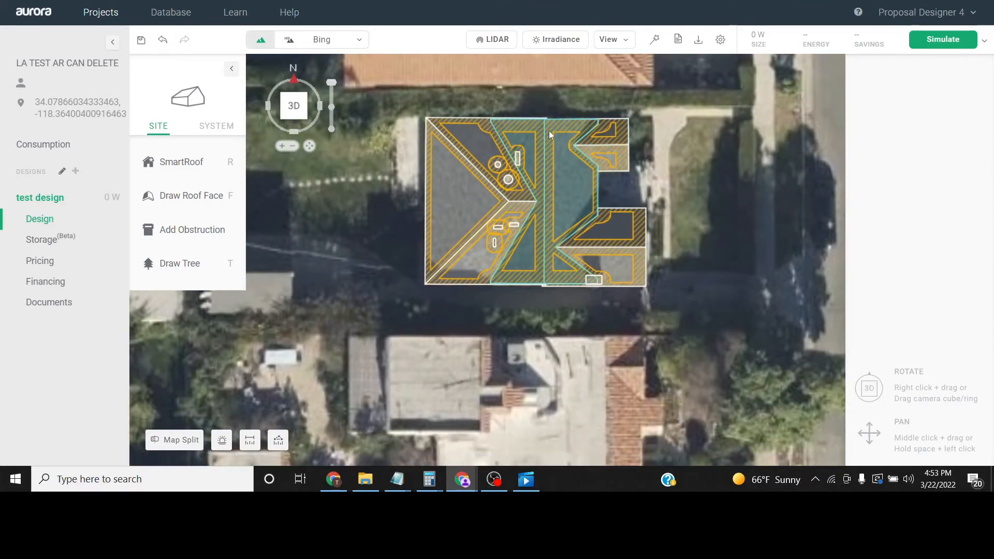
scroll(561, 254, "up", 2)
scroll(561, 254, "down", 2)
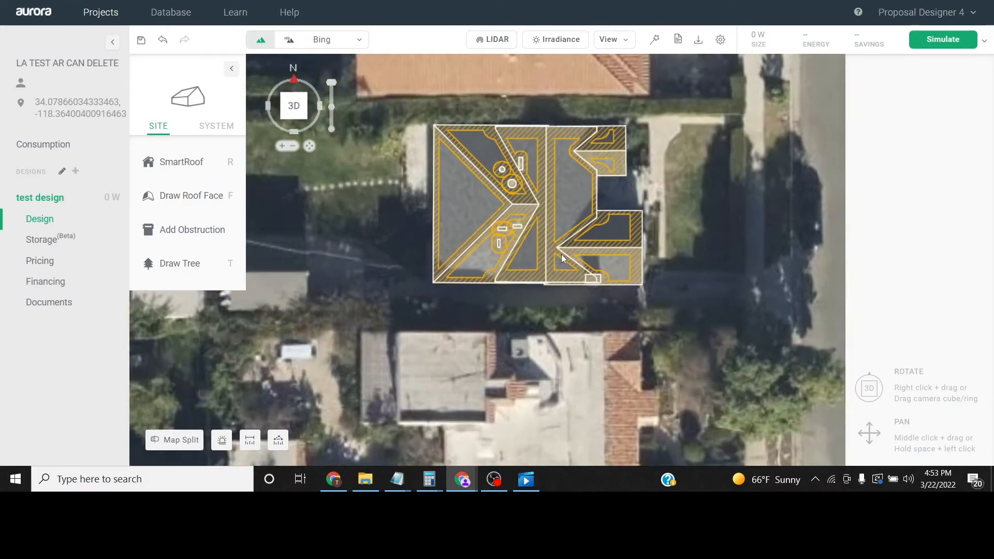
scroll(562, 254, "down", 4)
scroll(529, 279, "up", 2)
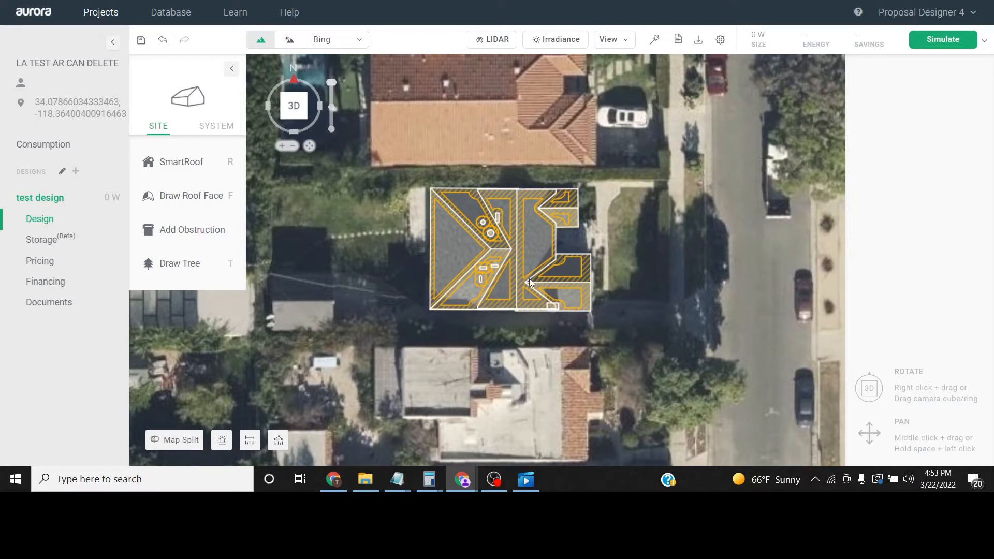
scroll(531, 281, "up", 2)
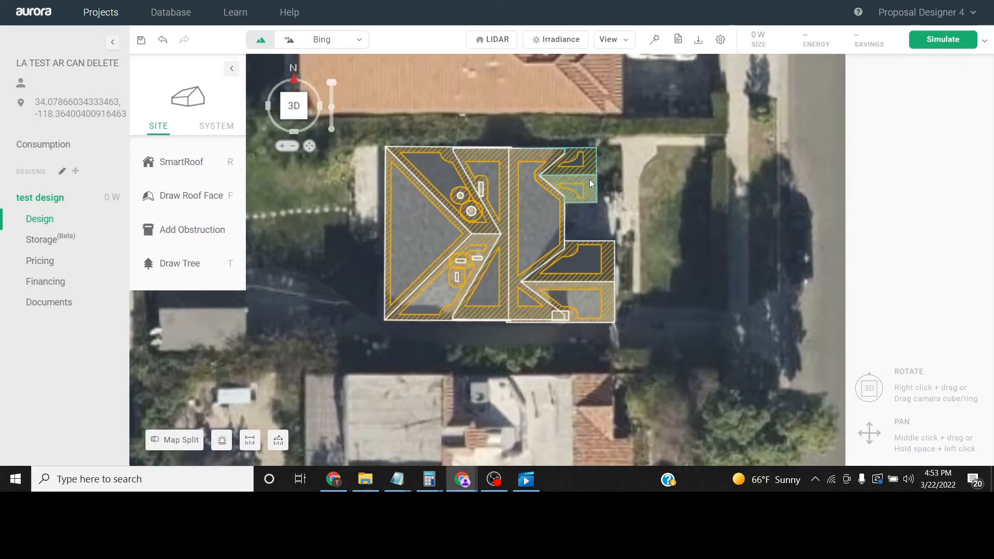
Step: Examine the neighbouring houses and trees around the site in 2D and 3D with the LIDAR overlay, and hide the overlay at the end
middle_click_drag(506, 347, 540, 235)
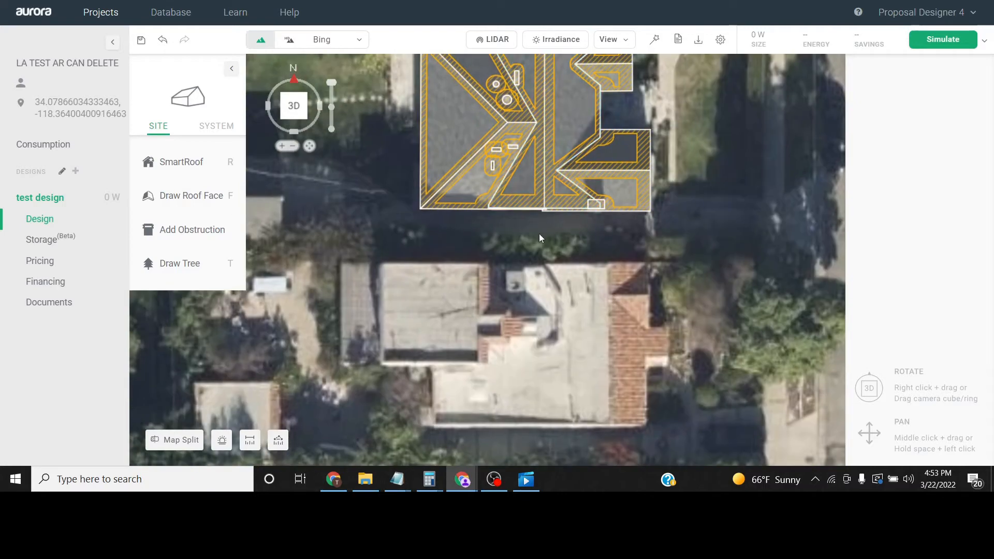
scroll(539, 239, "down", 2)
scroll(536, 271, "down", 2)
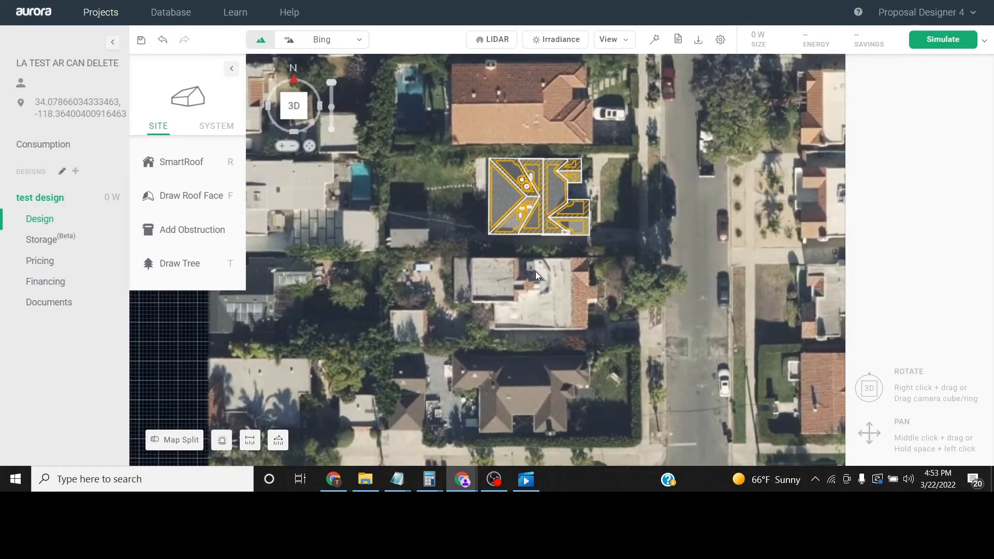
middle_click_drag(536, 272, 501, 299)
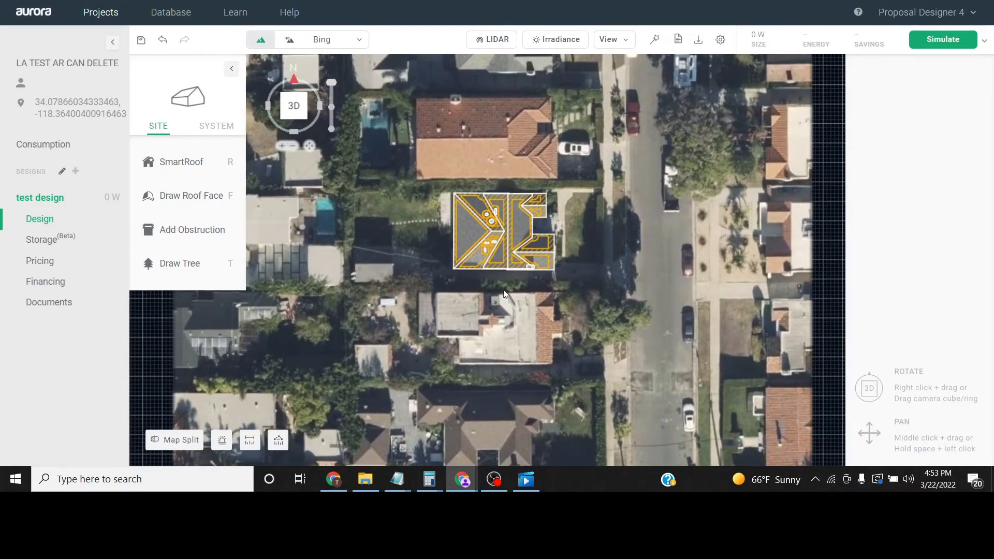
middle_click_drag(633, 255, 582, 325)
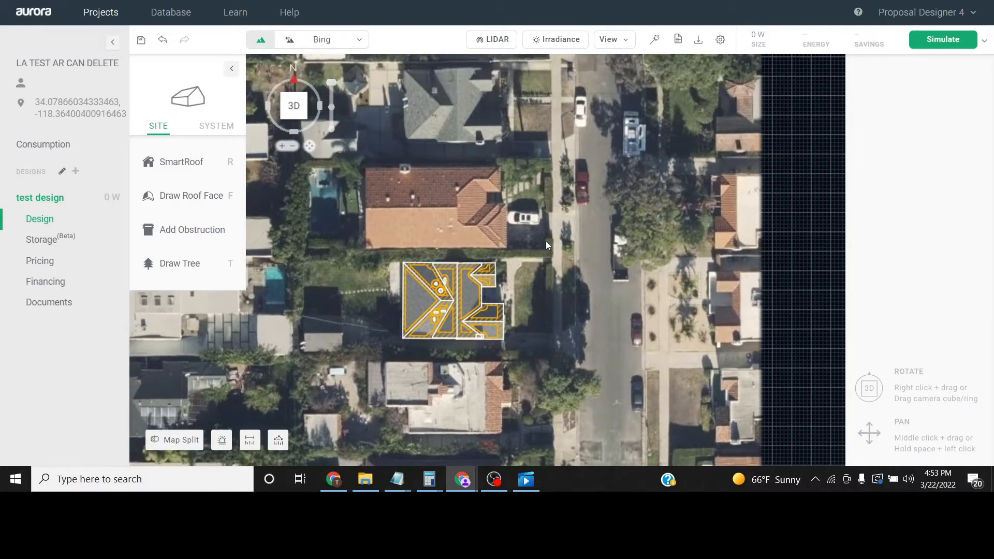
left_click(492, 40)
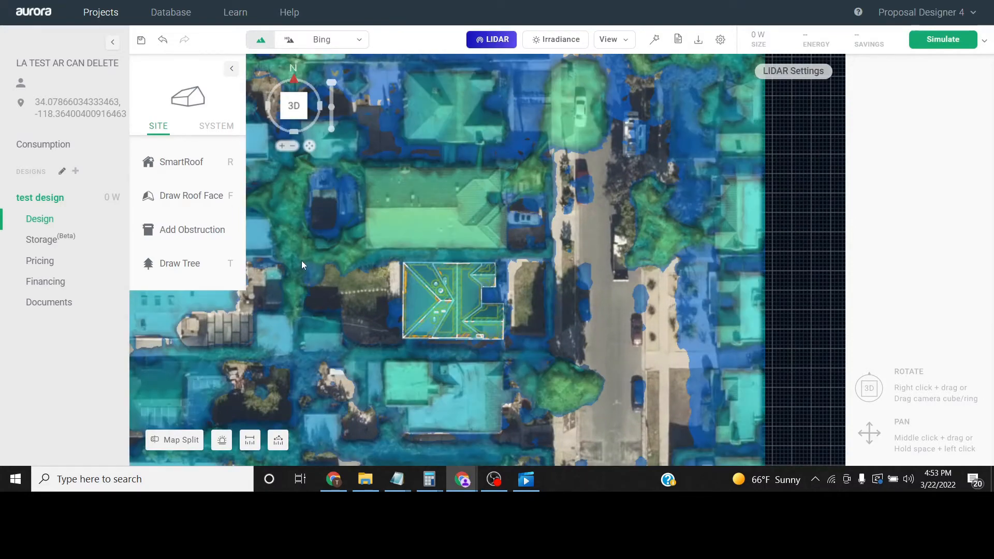
middle_click_drag(442, 311, 482, 325)
right_click_drag(481, 326, 509, 191)
right_click_drag(587, 332, 560, 302)
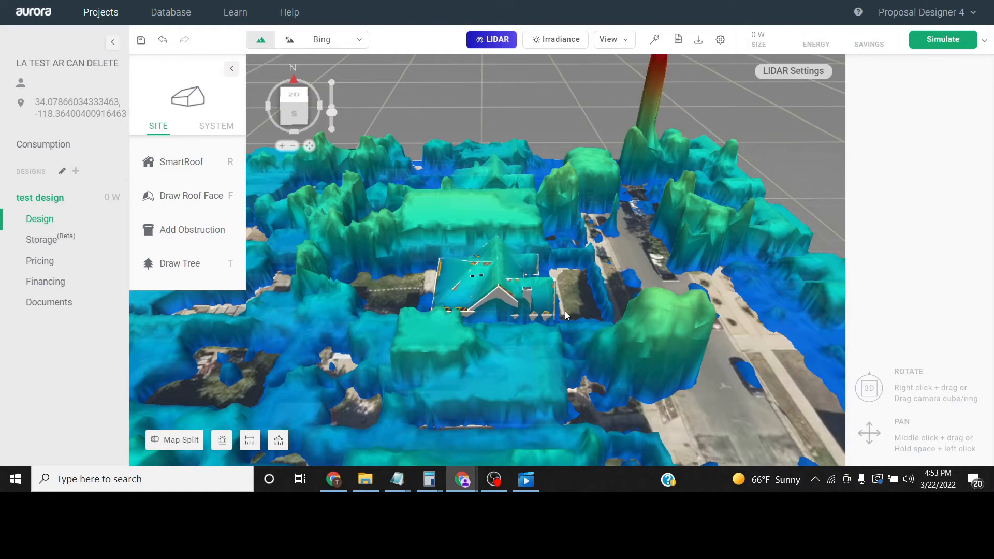
right_click_drag(564, 311, 539, 187)
scroll(518, 306, "down", 3)
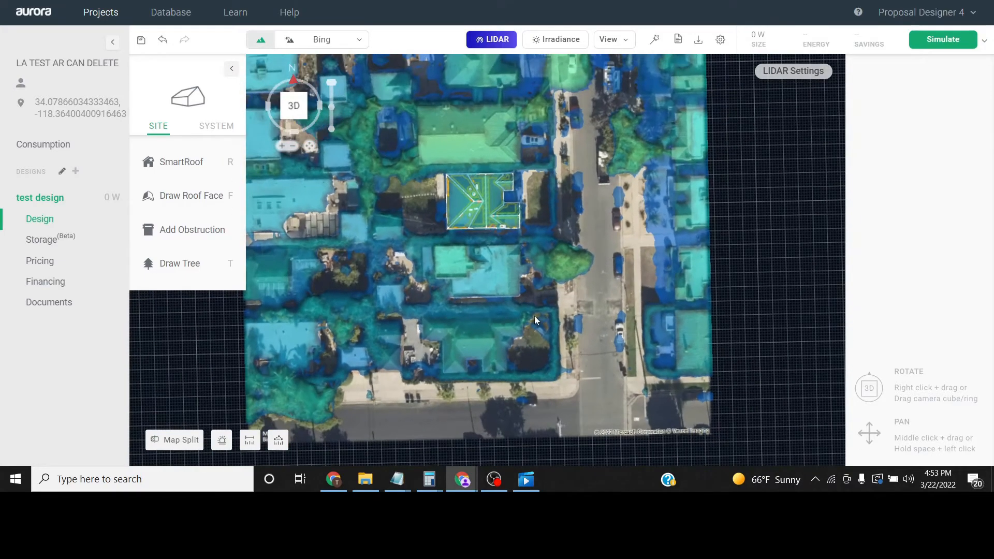
scroll(468, 285, "up", 5)
right_click_drag(467, 285, 558, 338)
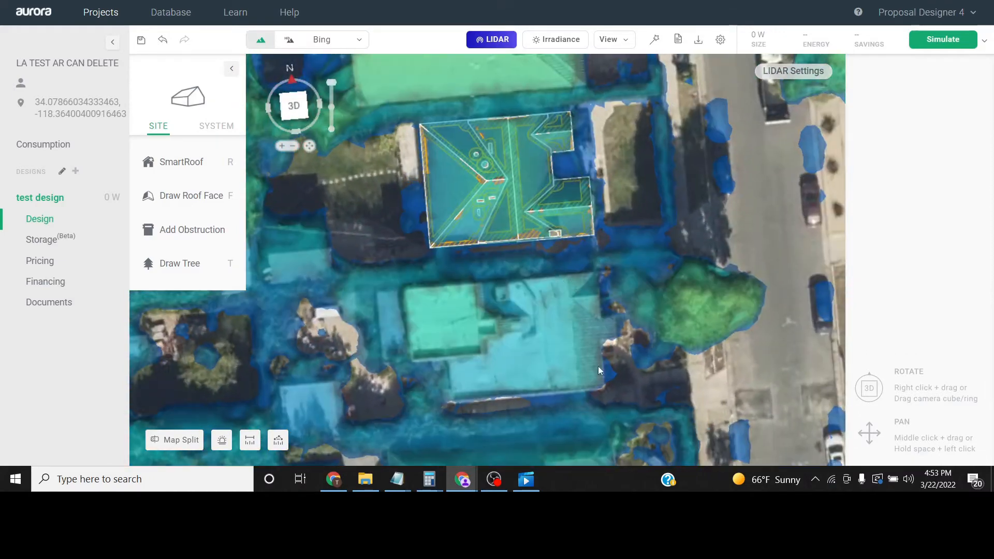
right_click_drag(598, 366, 562, 350)
left_click(494, 41)
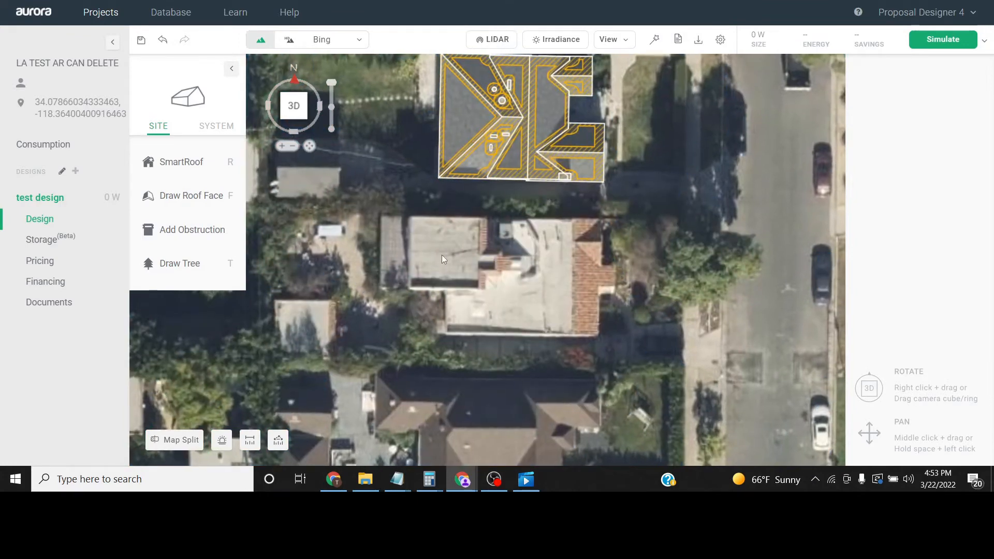
Step: Draw a rectangular flat SmartRoof over the raised west section of the neighbouring house to the south
middle_click_drag(452, 253, 461, 261)
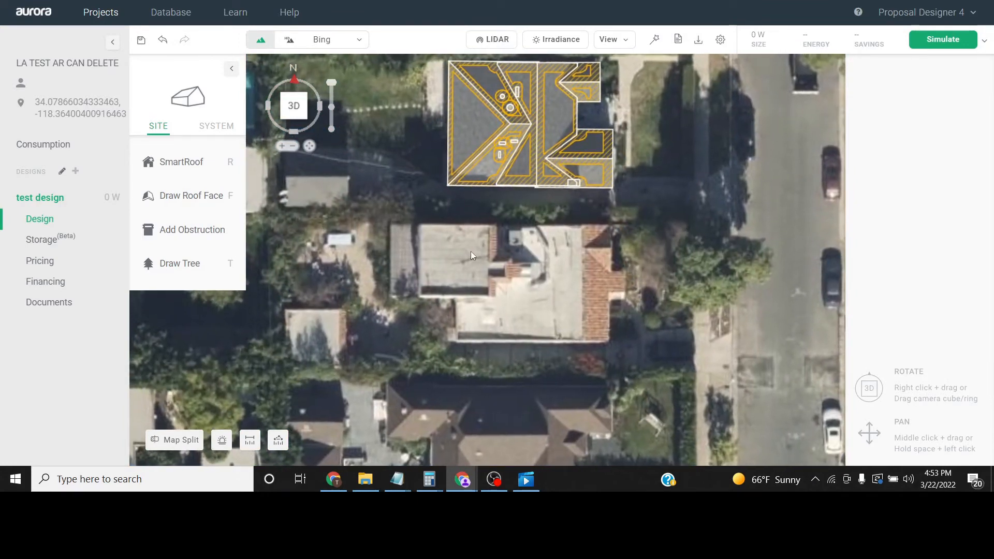
left_click(179, 163)
left_click(332, 199)
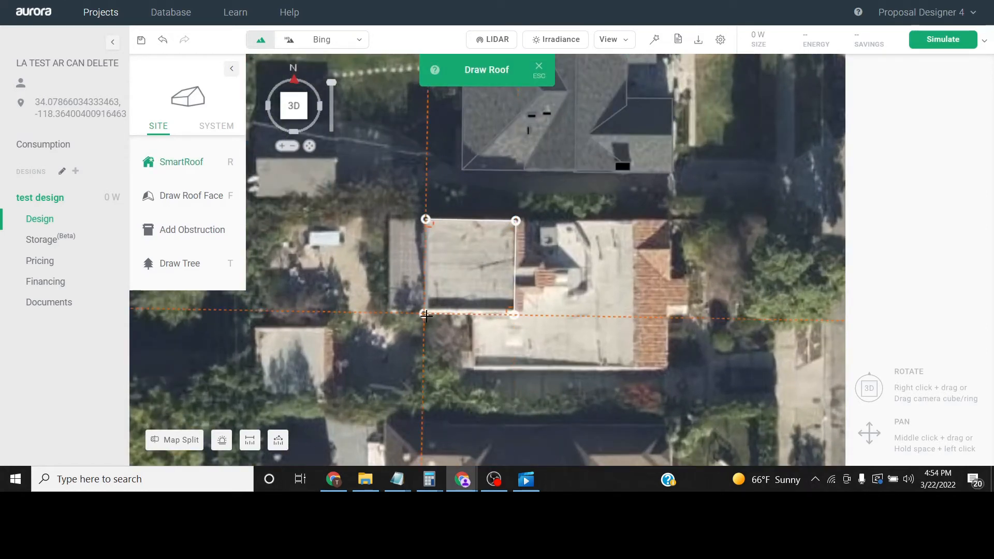
left_click(428, 221)
left_click(614, 69)
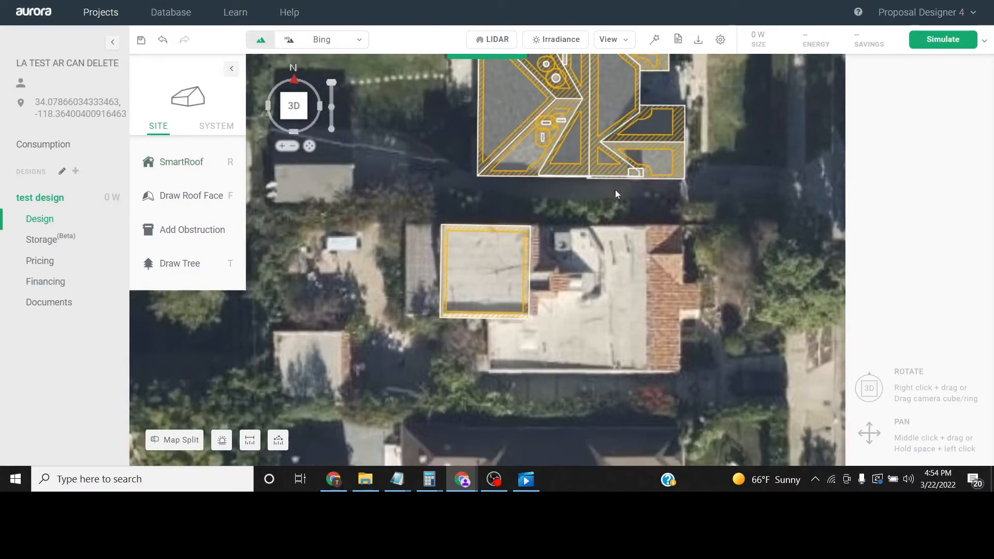
Step: Raise the neighbouring house's west flat roof to a base height of 18.84 ft against the LIDAR surface
left_click(493, 40)
left_click(539, 218)
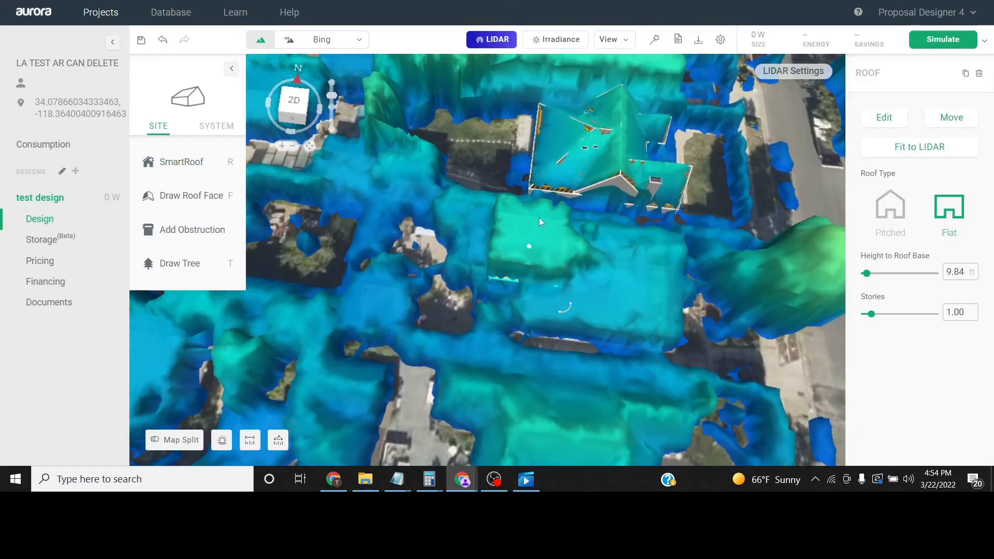
left_click_drag(520, 237, 518, 205)
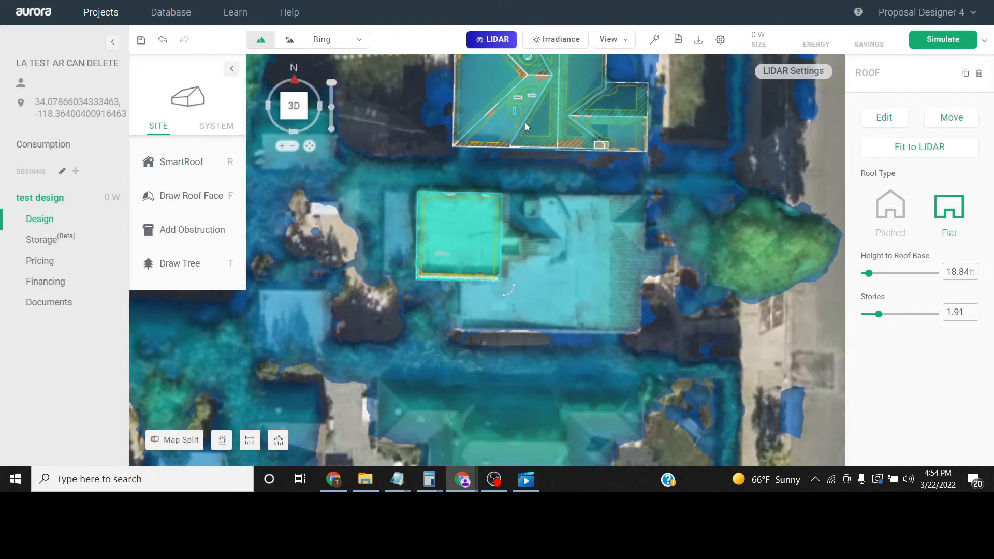
Step: Draw a rectangular flat SmartRoof over the neighbouring house's larger, lower section, extending beneath the raised west section and leaving out the eastern tiles
left_click(493, 39)
mouse_move(228, 162)
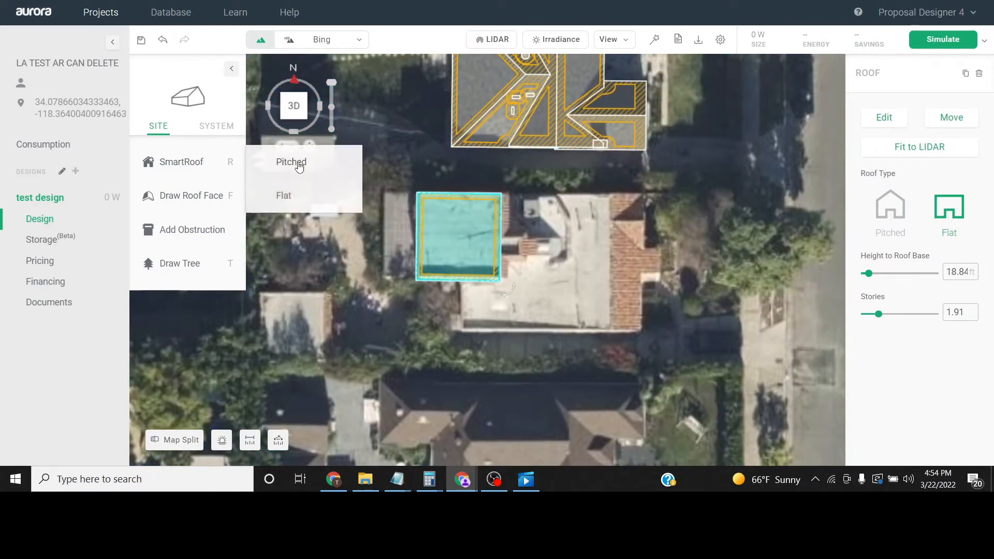
left_click(295, 162)
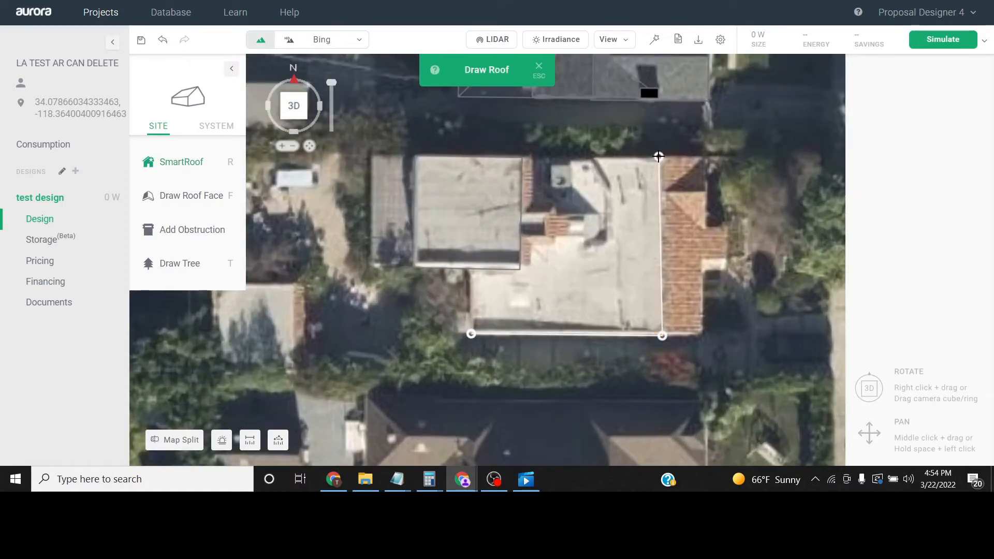
left_click(663, 158)
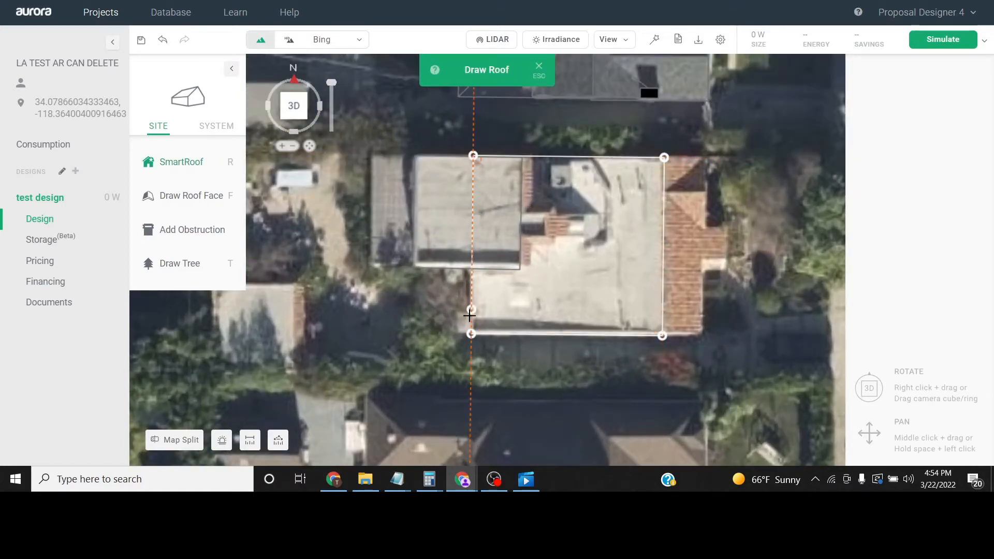
left_click(471, 334)
left_click(616, 73)
Step: Raise the neighbouring house's larger flat roof to a base height of 11.62 ft against the LIDAR surface
key("l")
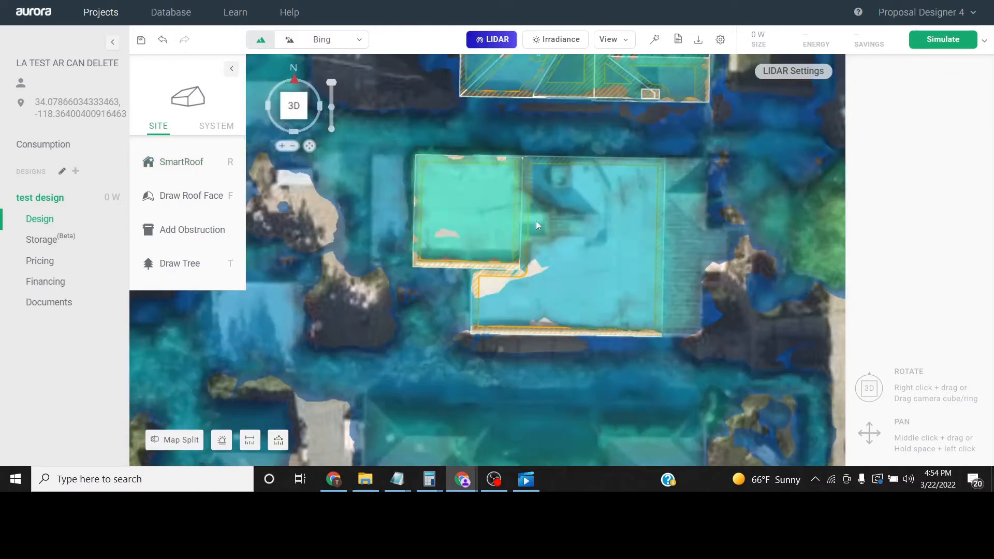
left_click(581, 264)
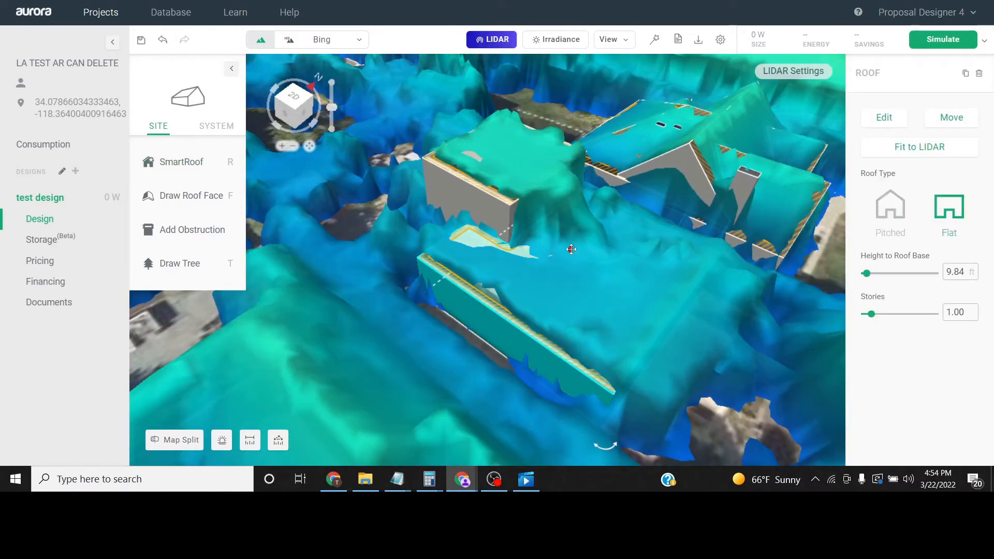
left_click_drag(571, 250, 573, 235)
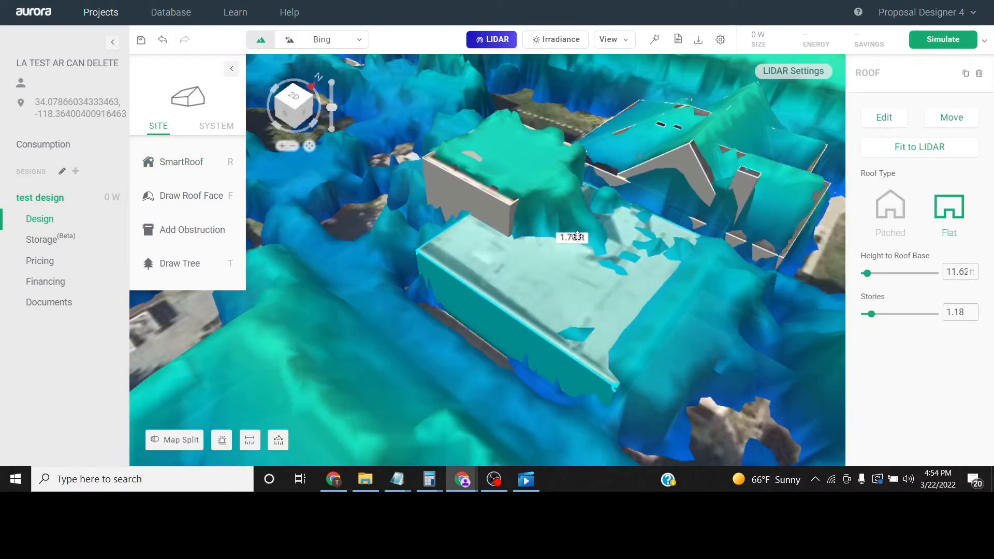
Step: Raise the neighbouring house's west flat roof further until it matches the LIDAR surface
left_click_drag(636, 233, 650, 287)
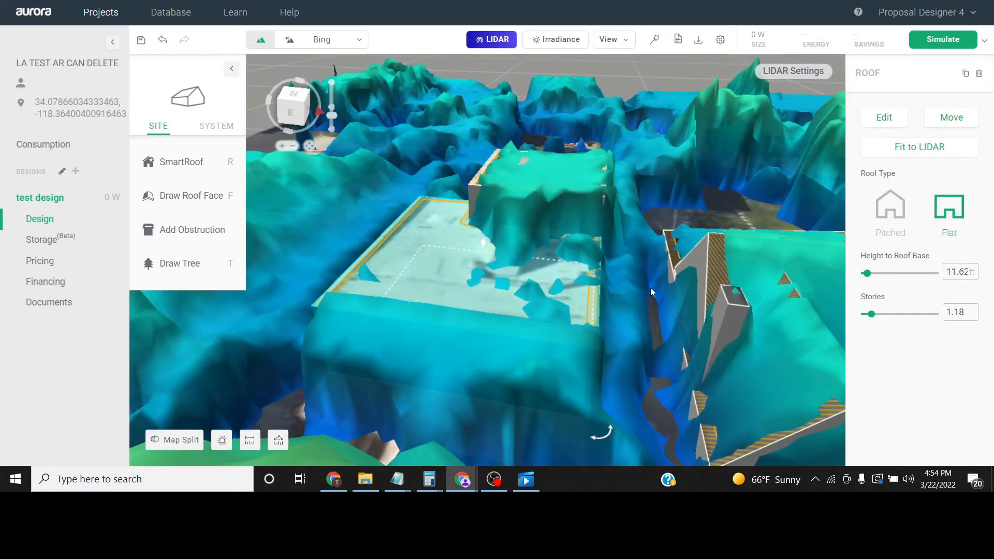
left_click_drag(523, 187, 609, 182)
left_click(536, 164)
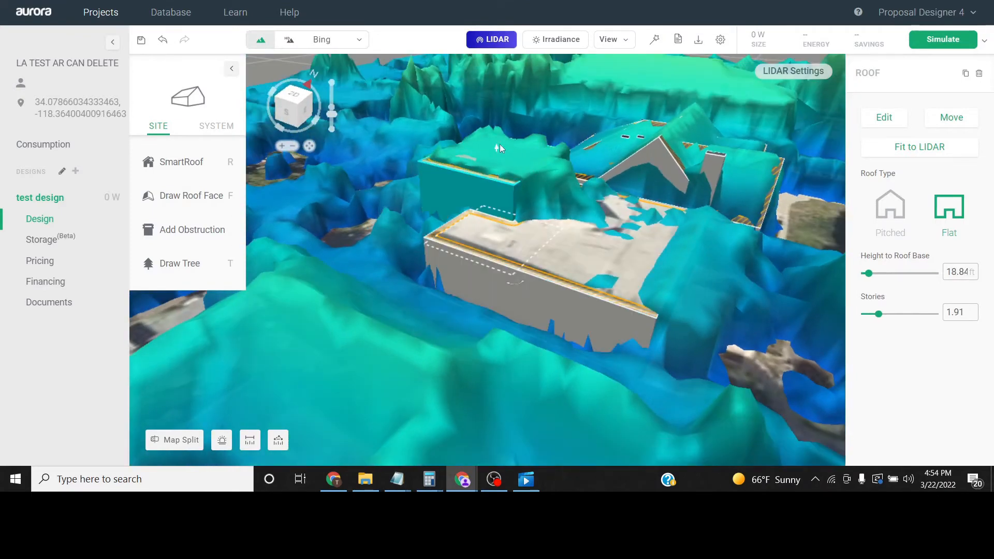
left_click_drag(496, 150, 486, 24)
Step: With the LIDAR overlay hidden, draw a rectangular SmartRoof about 37 ft by 9 ft over the neighbouring house's eastern tiled strip
left_click(489, 39)
mouse_move(576, 250)
right_mouse_down()
mouse_move(538, 275)
mouse_move(532, 263)
mouse_move(654, 131)
mouse_move(660, 154)
mouse_move(601, 279)
right_mouse_up()
mouse_move(181, 162)
left_click(280, 162)
left_click(490, 39)
left_click(508, 44)
right_click_drag(427, 176, 354, 198)
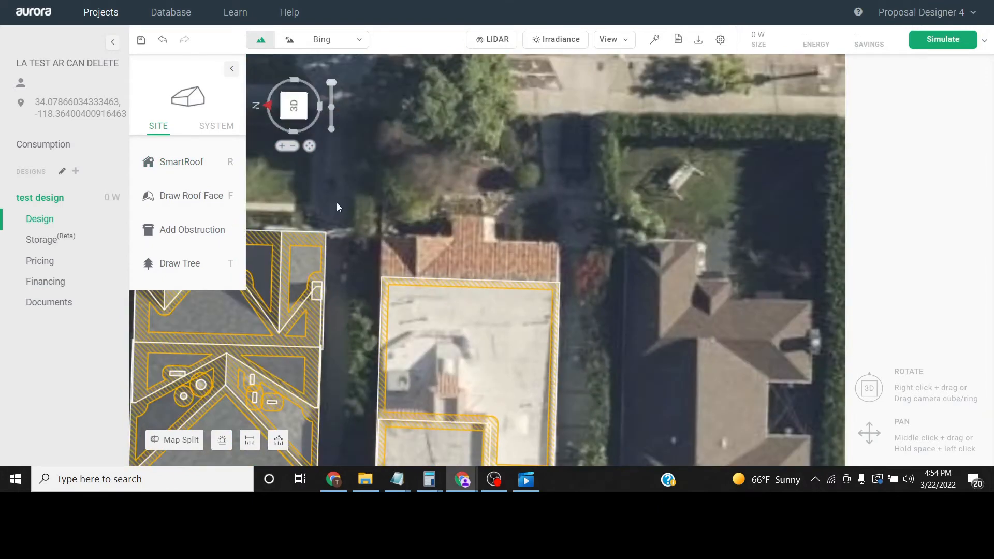
mouse_move(181, 162)
left_click(290, 160)
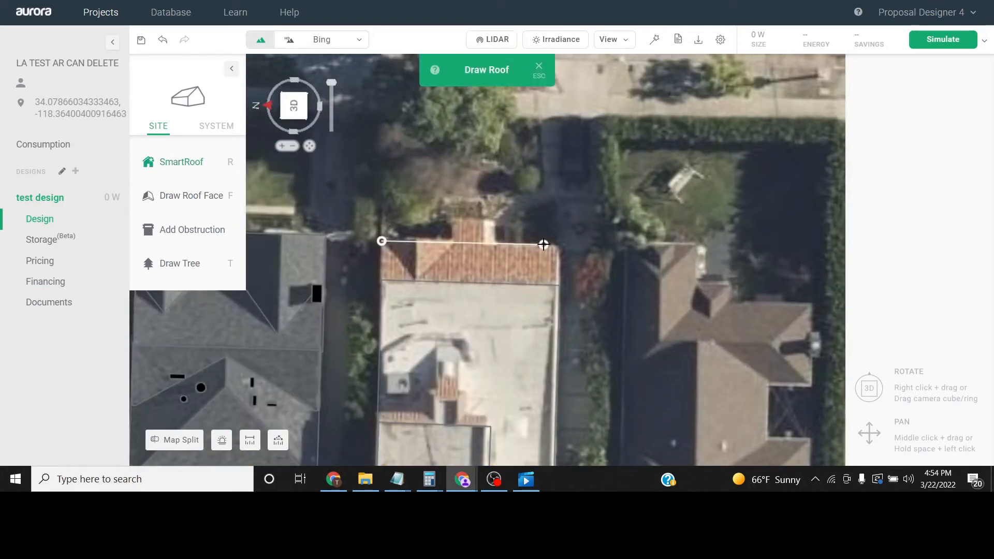
left_click(559, 288)
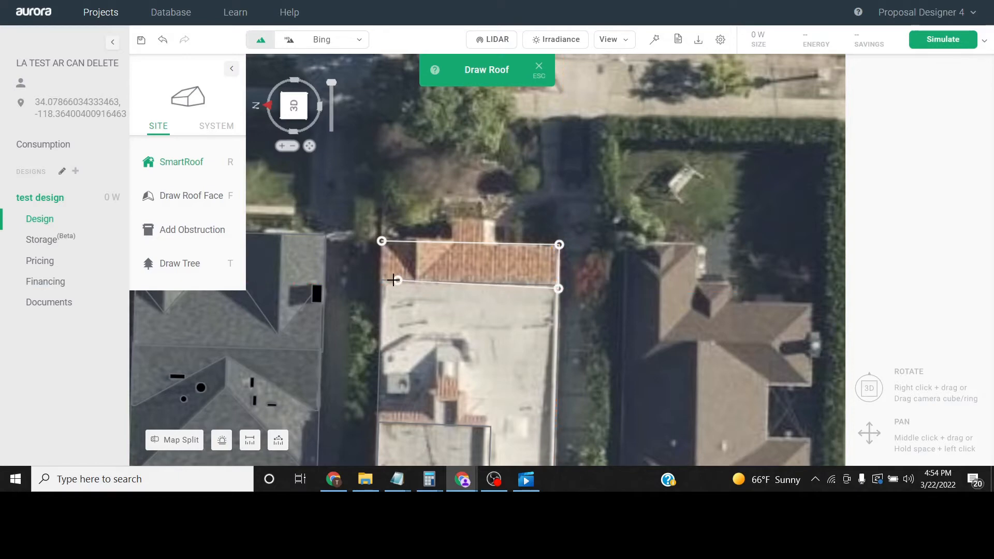
double_click(380, 285)
Step: Turn the tiled strip roof's north, south and west faces into vertical walls, leaving a single slope facing east
double_click(392, 267)
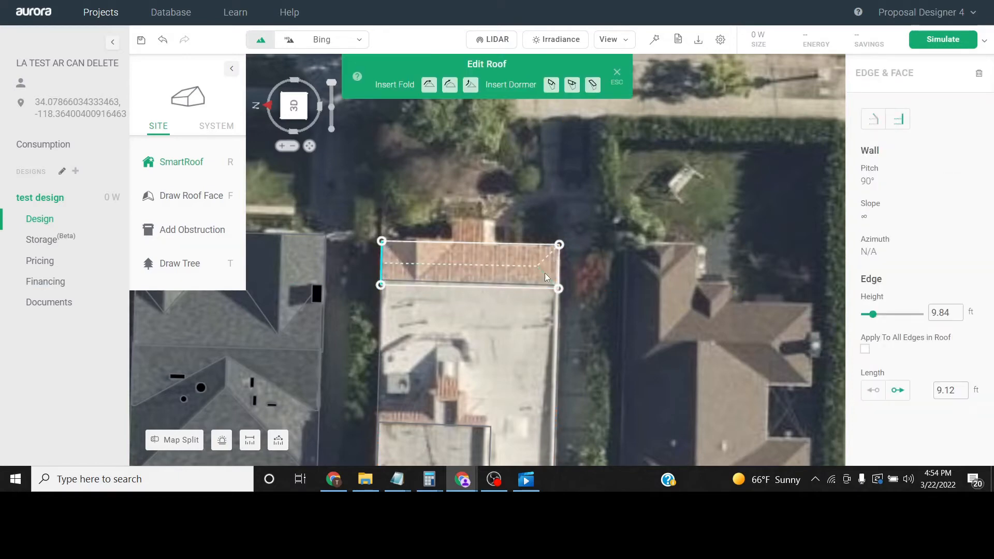
double_click(545, 273)
double_click(480, 269)
right_click_drag(481, 269, 177, 91)
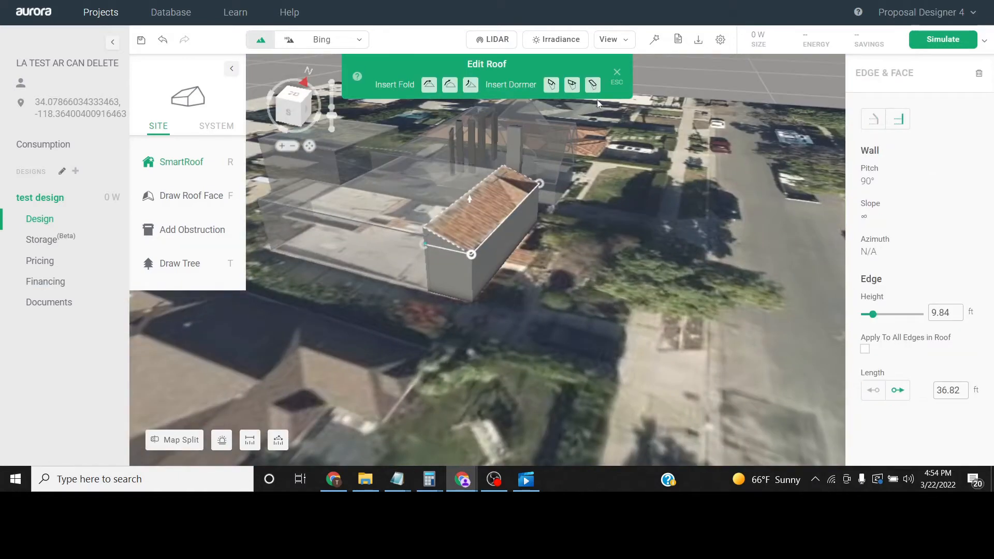
left_click(616, 76)
Step: Show the LIDAR overlay and lower the neighbouring house's tiled strip roof to a base height of 8.92 ft
left_click(491, 40)
scroll(508, 171, "up", 2)
left_click(500, 194)
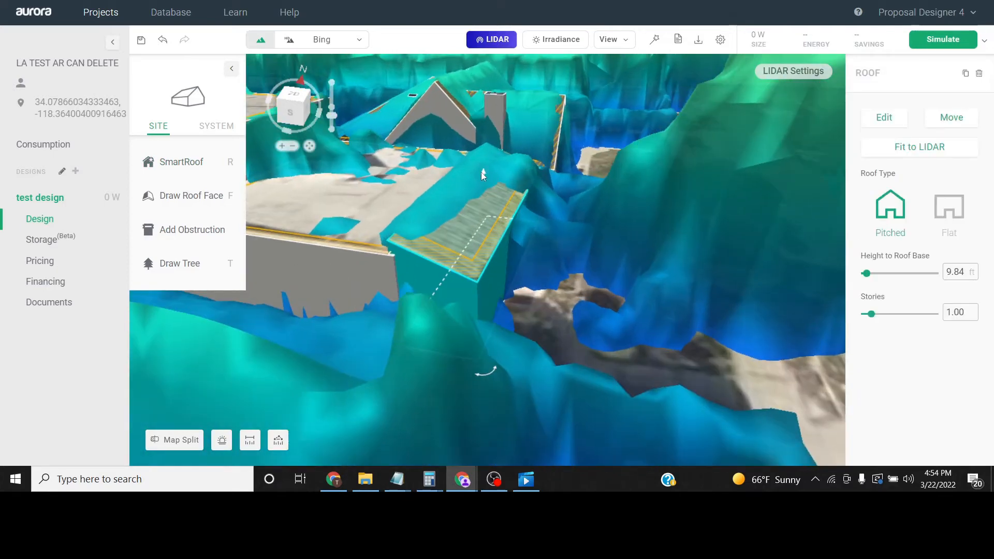
left_click_drag(481, 172, 479, 207)
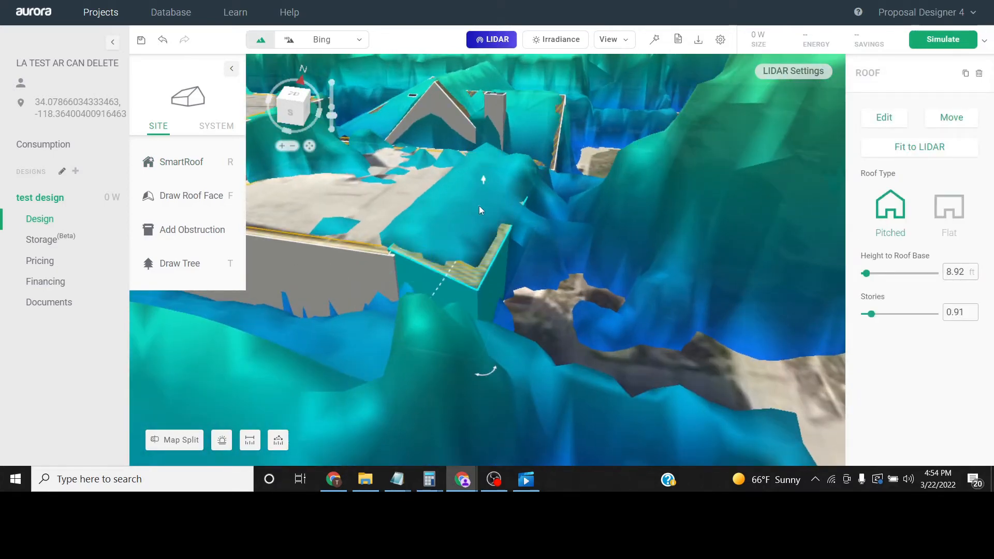
Step: Set the slope of the neighbouring house's tiled strip roof to 6/12 against the LIDAR surface and finish editing it
double_click(481, 210)
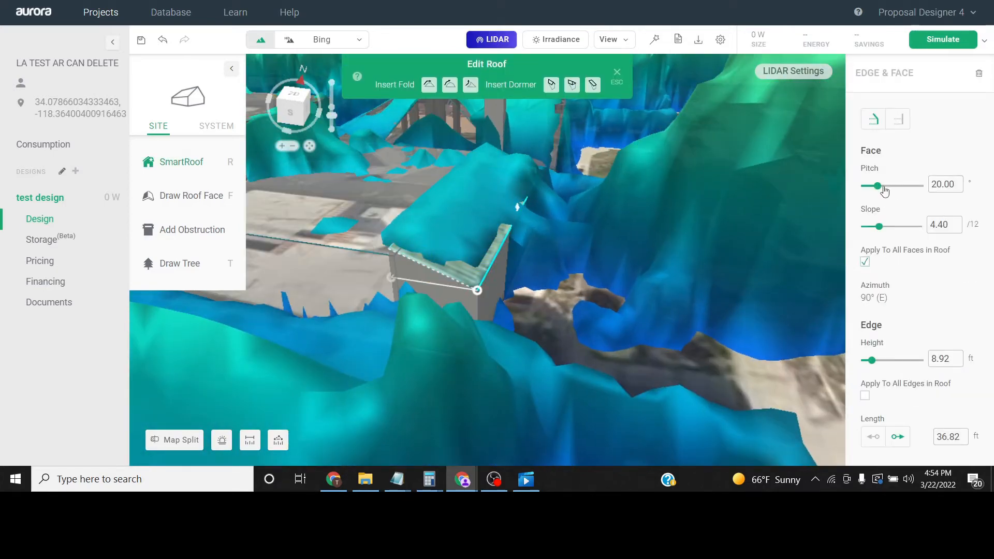
left_click_drag(879, 191, 886, 194)
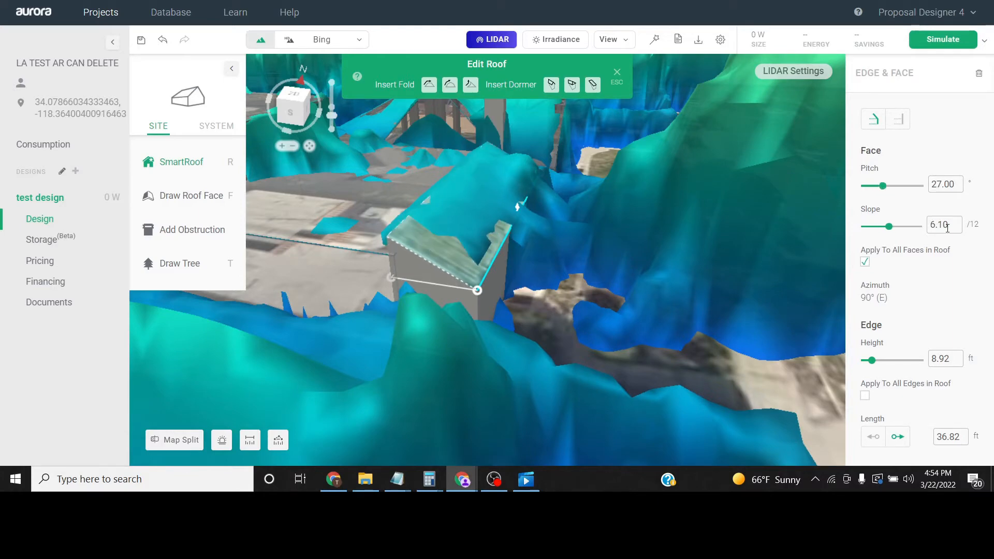
type("6")
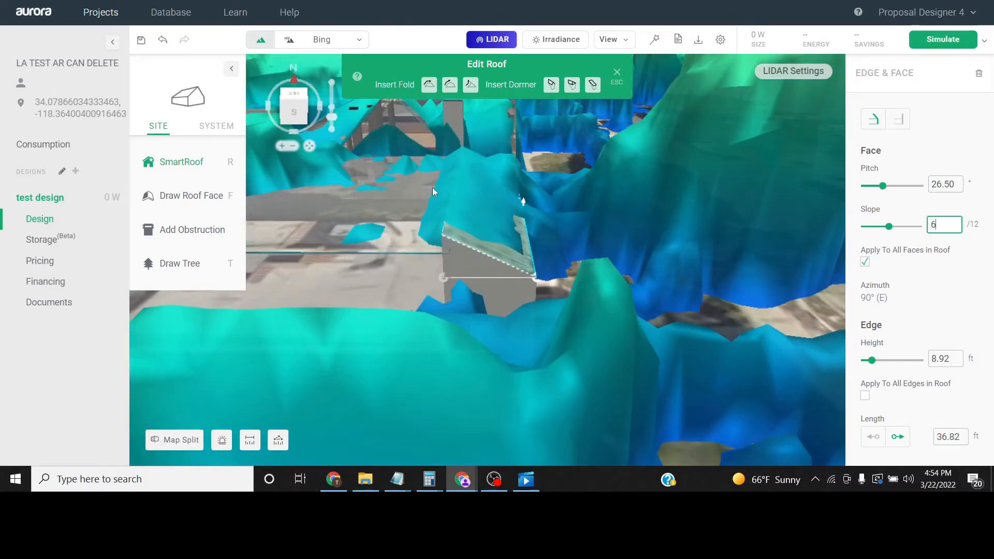
left_click(616, 73)
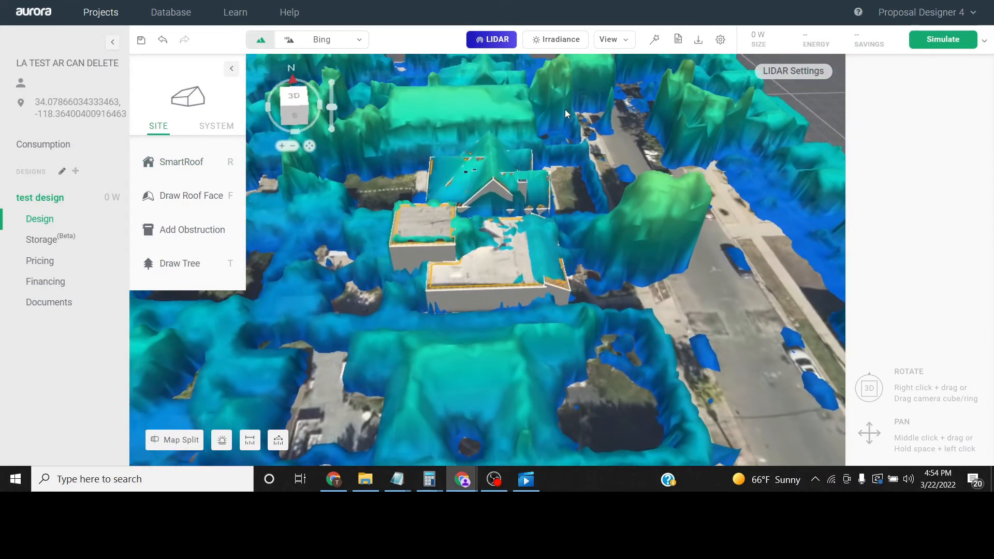
right_click_drag(565, 114, 605, 308)
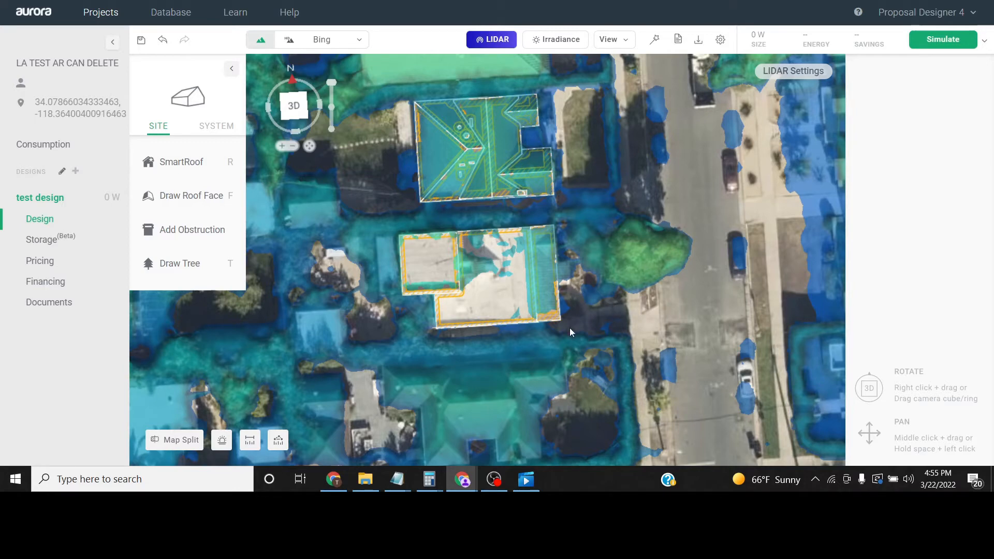
right_click_drag(570, 327, 461, 181)
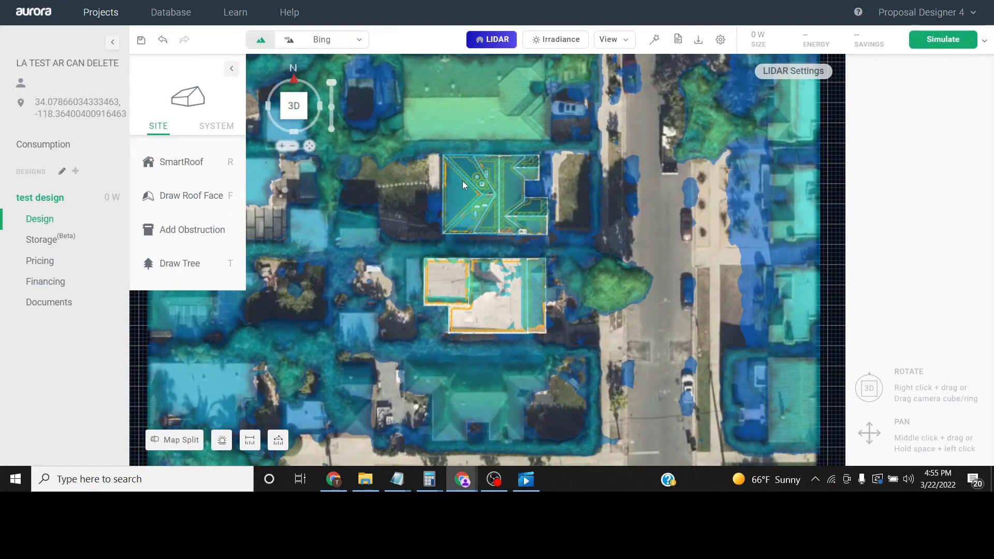
Step: Add a LIDAR-fitted round tree at the street tree east of the southern house, 39.06 ft high with a 59 ft crown height
middle_click_drag(497, 244, 559, 252)
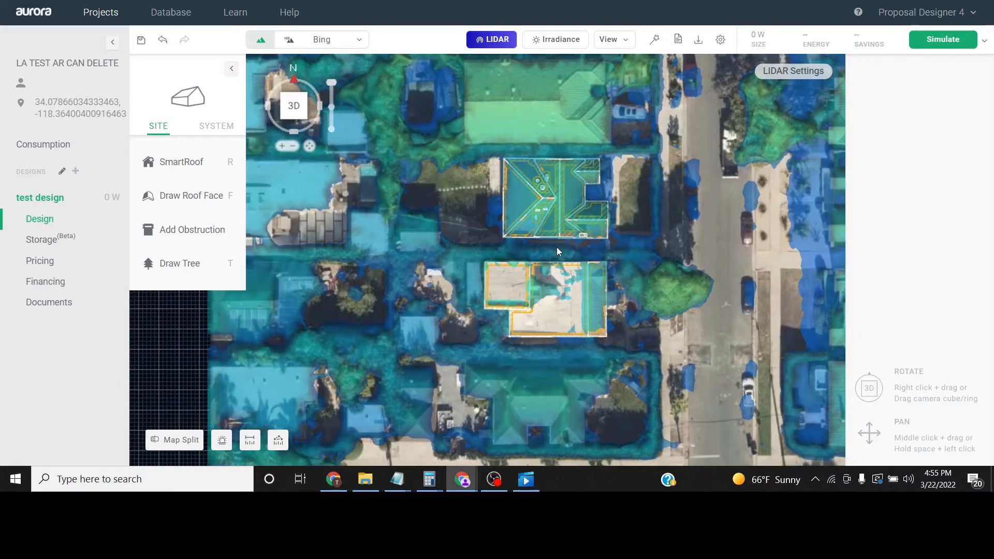
mouse_move(564, 289)
right_mouse_down()
mouse_move(536, 113)
mouse_move(520, 111)
mouse_move(503, 335)
mouse_move(590, 71)
mouse_move(583, 316)
mouse_move(559, 231)
mouse_move(572, 251)
mouse_move(623, 262)
mouse_move(642, 104)
mouse_move(639, 302)
right_mouse_up()
scroll(636, 234, "up", 5)
key("t")
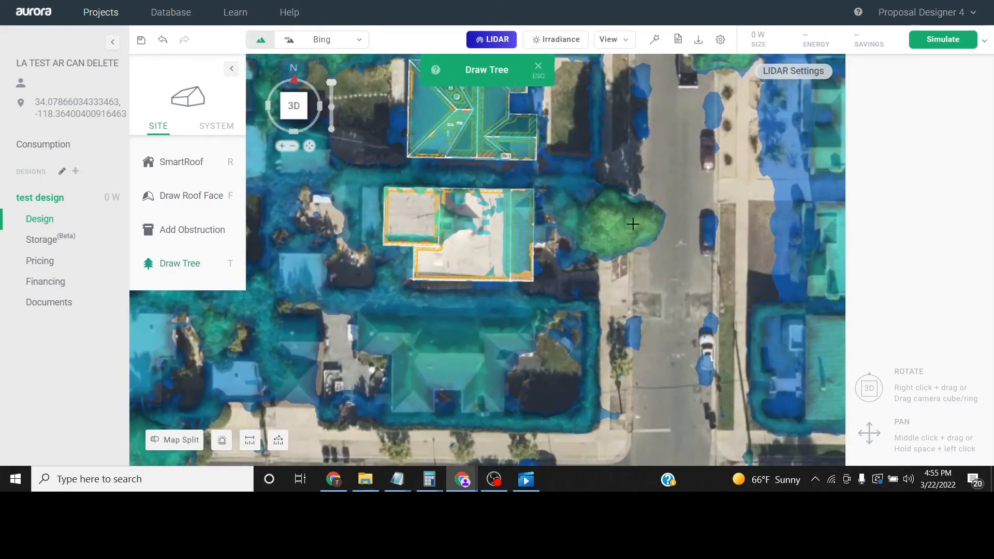
left_click(615, 232)
right_click_drag(632, 253, 647, 174)
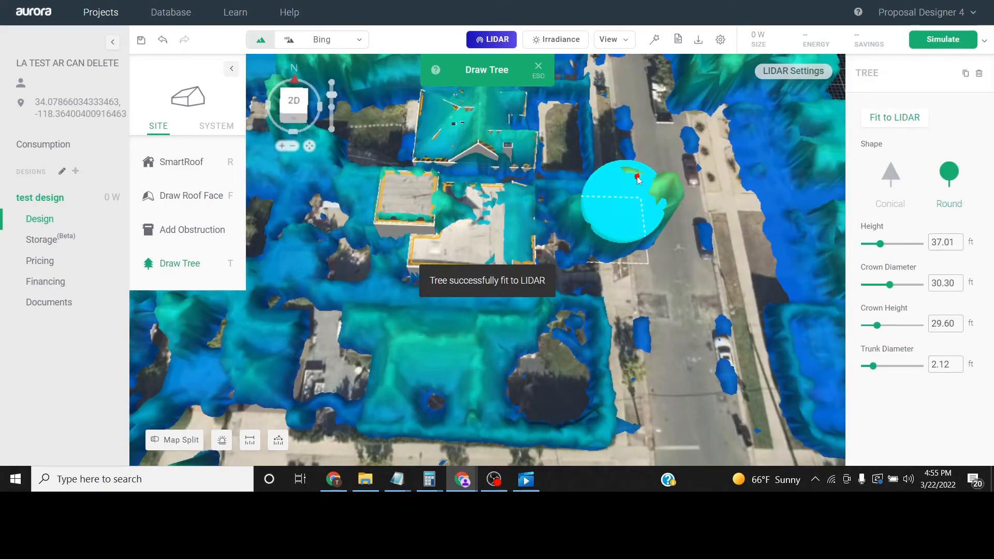
left_click_drag(637, 177, 640, 172)
left_click_drag(878, 325, 890, 325)
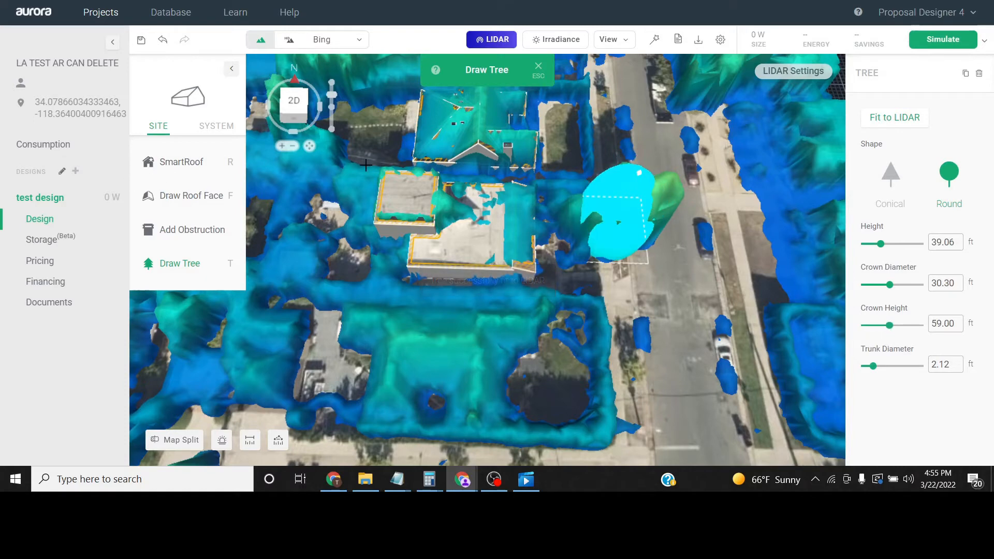
Step: Add a second LIDAR-fitted tree on the street side of the same canopy, 38.67 ft high with a 46 ft crown height
right_click_drag(612, 196, 663, 162)
left_click(651, 210)
left_click(665, 239)
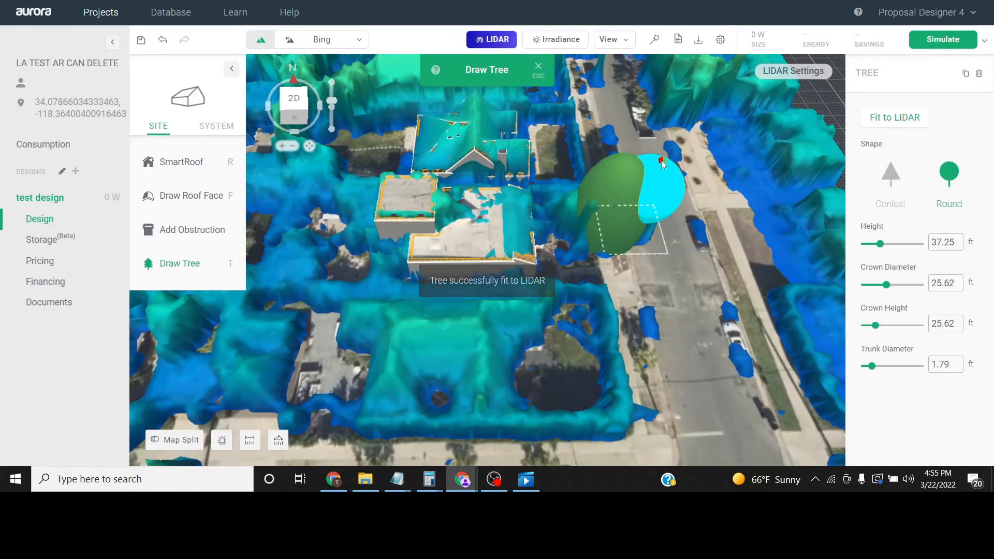
left_click_drag(663, 164, 663, 158)
left_click(884, 330)
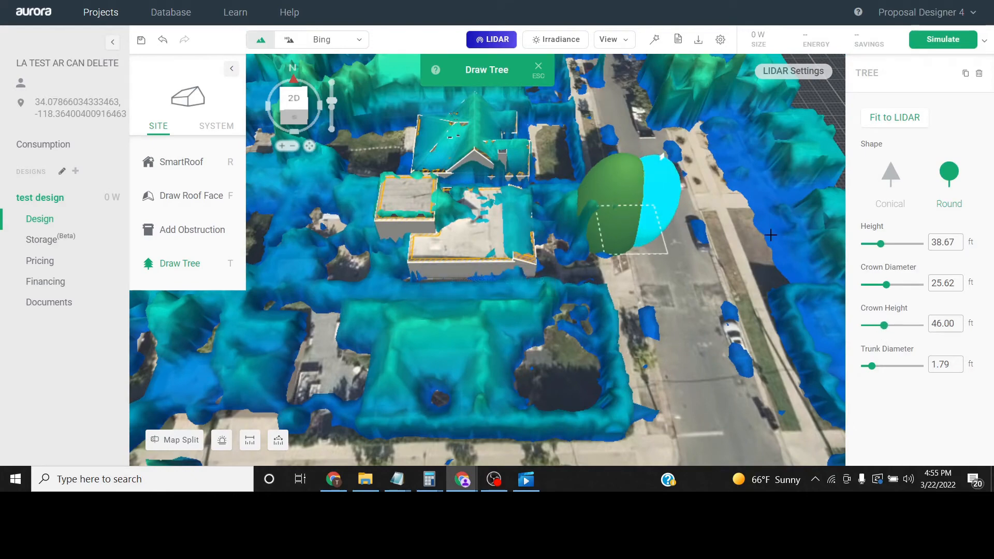
Step: Add a LIDAR-fitted tree between the street canopy and the southern house, 20.57 ft high with a 31 ft crown height
right_click_drag(659, 151, 642, 222)
scroll(579, 228, "up", 2)
scroll(594, 219, "down", 2)
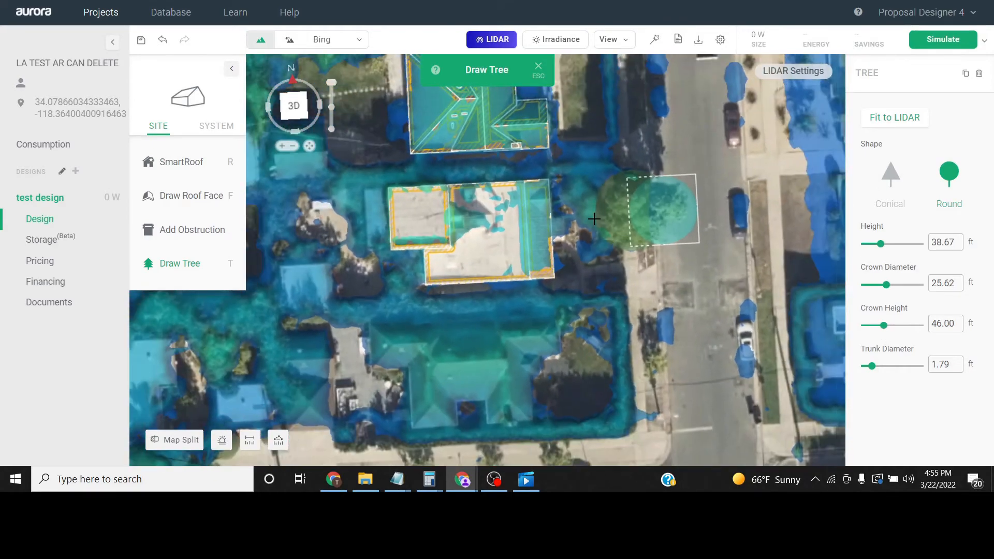
scroll(594, 219, "down", 2)
left_click_drag(594, 220, 546, 218)
mouse_move(546, 217)
right_mouse_down()
mouse_move(554, 171)
mouse_move(550, 224)
right_mouse_up()
scroll(550, 223, "up", 4)
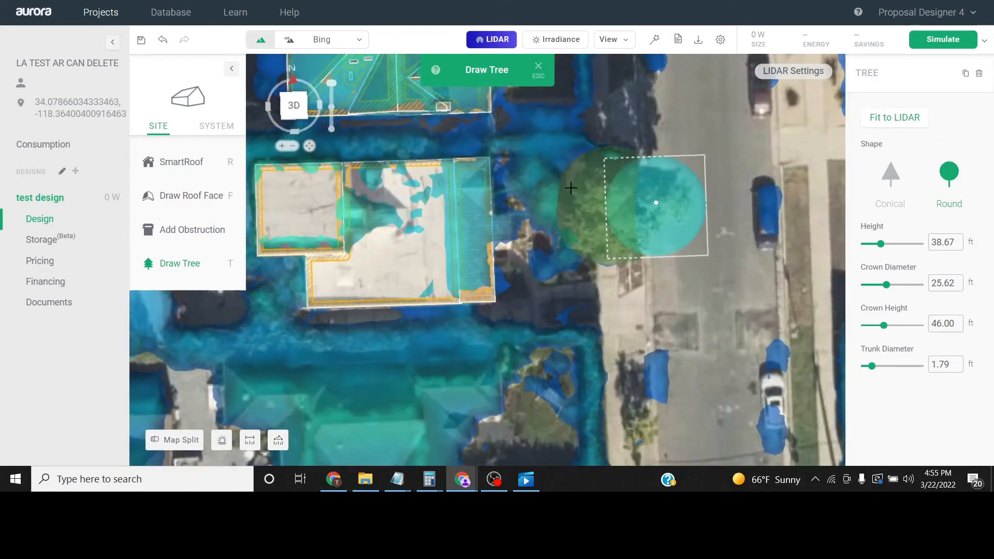
right_click_drag(571, 188, 549, 192)
left_click(552, 206)
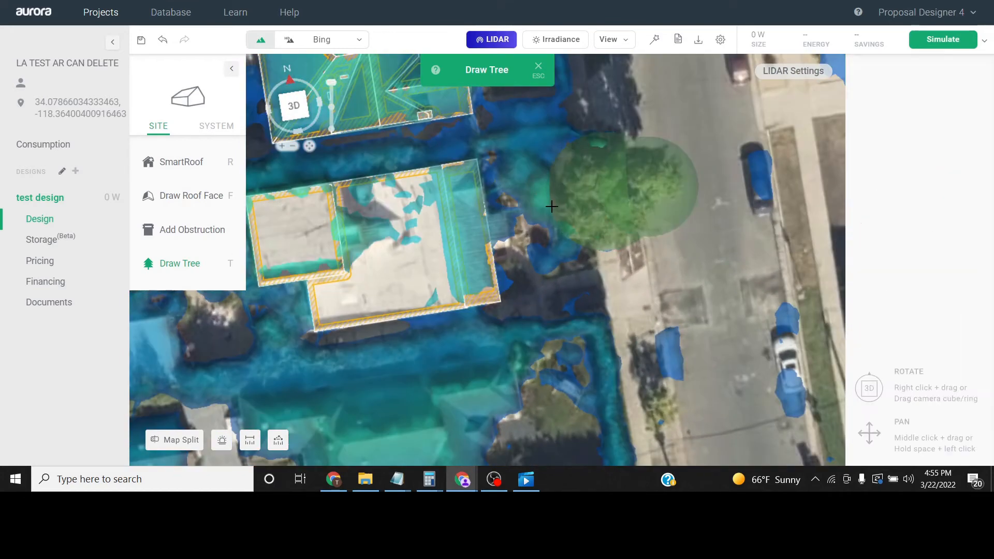
left_click(561, 218)
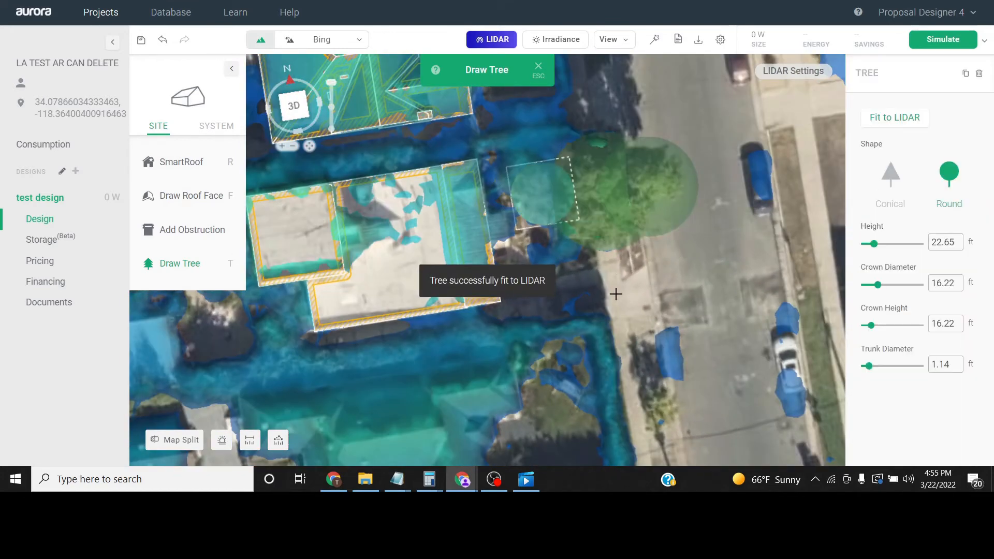
right_click_drag(615, 293, 545, 205)
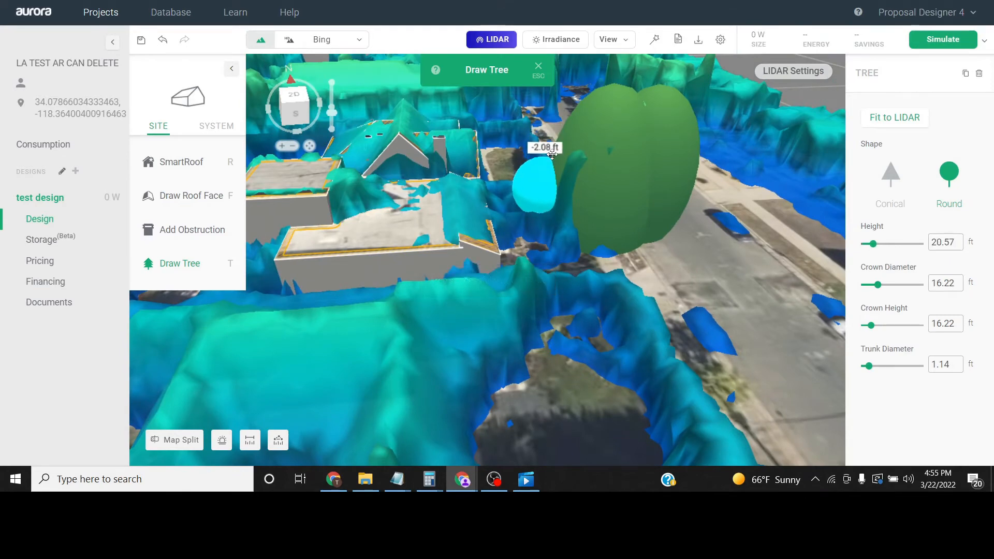
left_click_drag(878, 327, 879, 327)
Step: Add a small tree at the street canopy's southwest edge, 28.42 ft high with a 40 ft crown height
right_click_drag(738, 236, 602, 276)
scroll(604, 241, "down", 3)
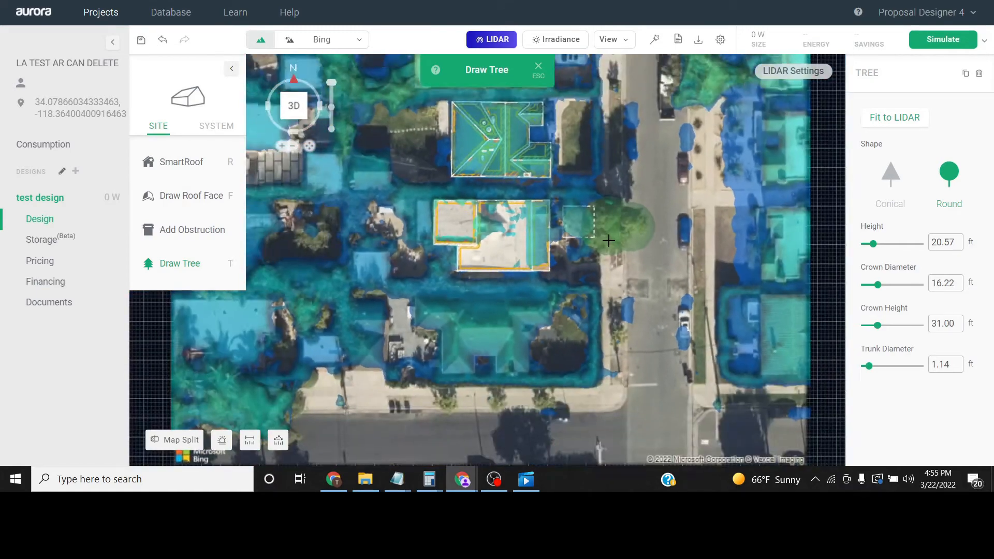
mouse_move(608, 240)
right_mouse_down()
mouse_move(586, 170)
mouse_move(628, 219)
mouse_move(615, 272)
mouse_move(618, 163)
mouse_move(610, 228)
mouse_move(604, 92)
mouse_move(582, 256)
right_mouse_up()
scroll(609, 207, "up", 2)
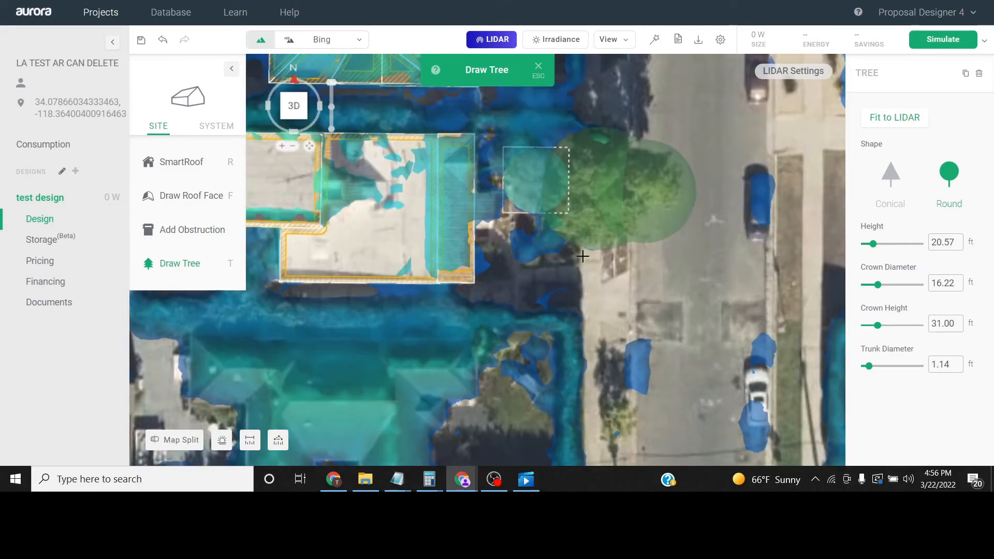
scroll(562, 251, "up", 2)
left_click(547, 220)
left_click(552, 237)
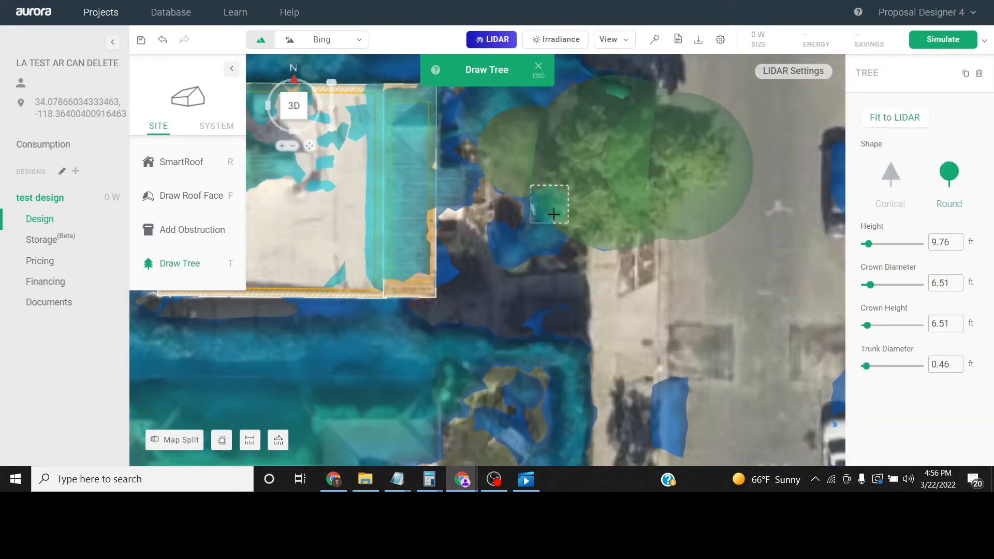
scroll(553, 214, "down", 2)
right_click_drag(558, 212, 582, 117)
scroll(585, 124, "down", 1)
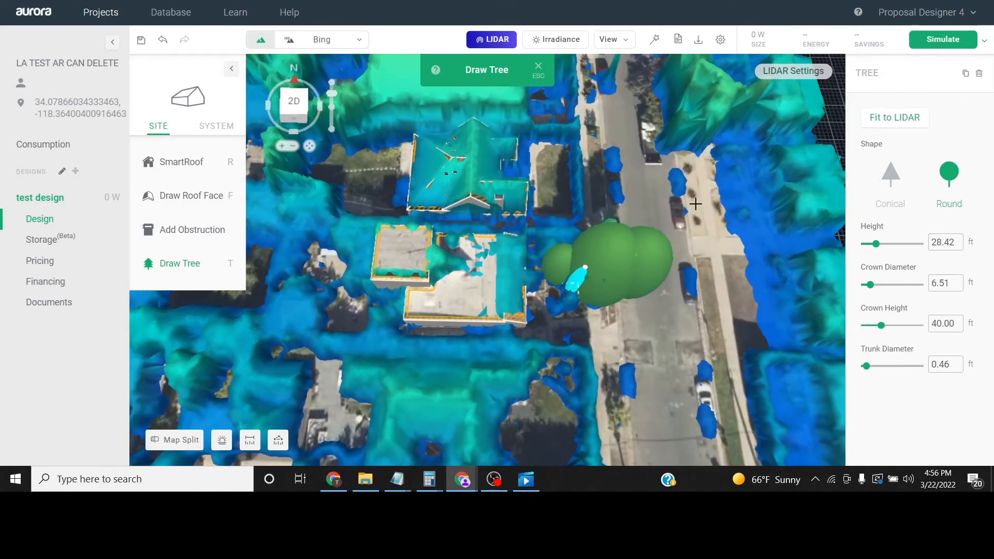
Step: Add a LIDAR-fitted tree northwest of the northern house, 31.50 ft high with a 40 ft crown height
right_click_drag(700, 226, 696, 311)
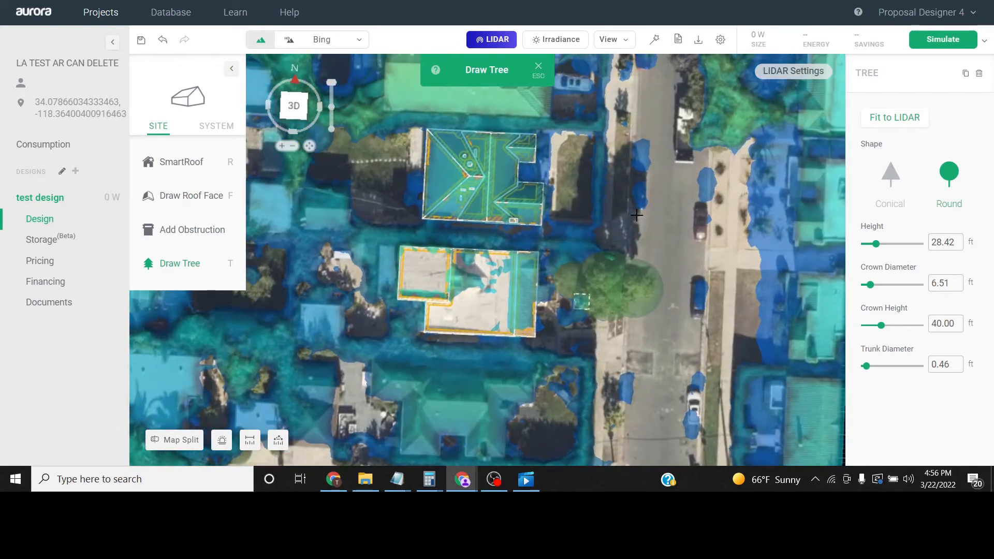
scroll(666, 235, "down", 2)
right_click_drag(584, 159, 585, 270)
right_click_drag(426, 186, 443, 211)
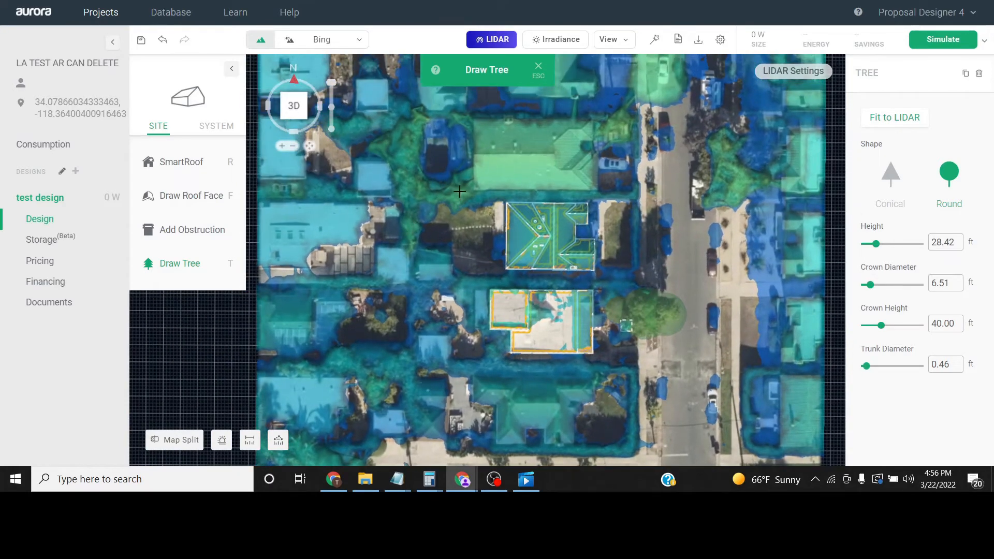
left_click(458, 191)
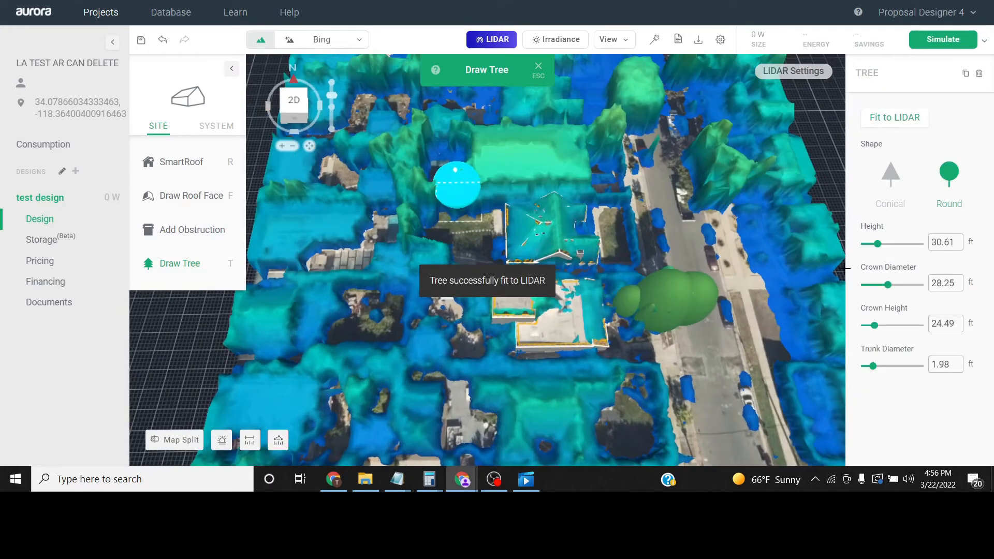
left_click_drag(878, 326, 882, 326)
right_click_drag(534, 262, 557, 207)
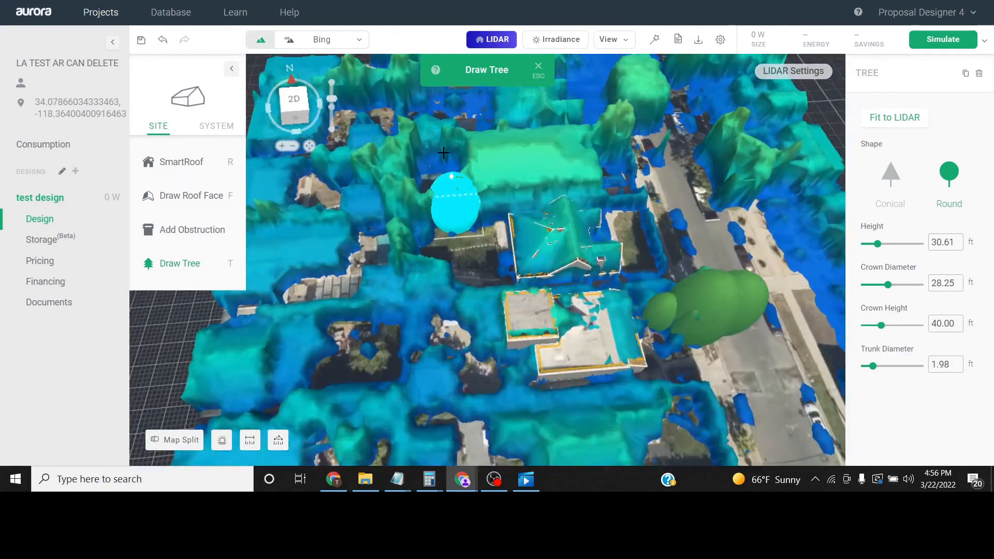
scroll(453, 183, "up", 2)
Step: Add an overlapping tree just west of the backyard tree, 31.49 ft high with a 58 ft crown height
right_click_drag(467, 170, 466, 344)
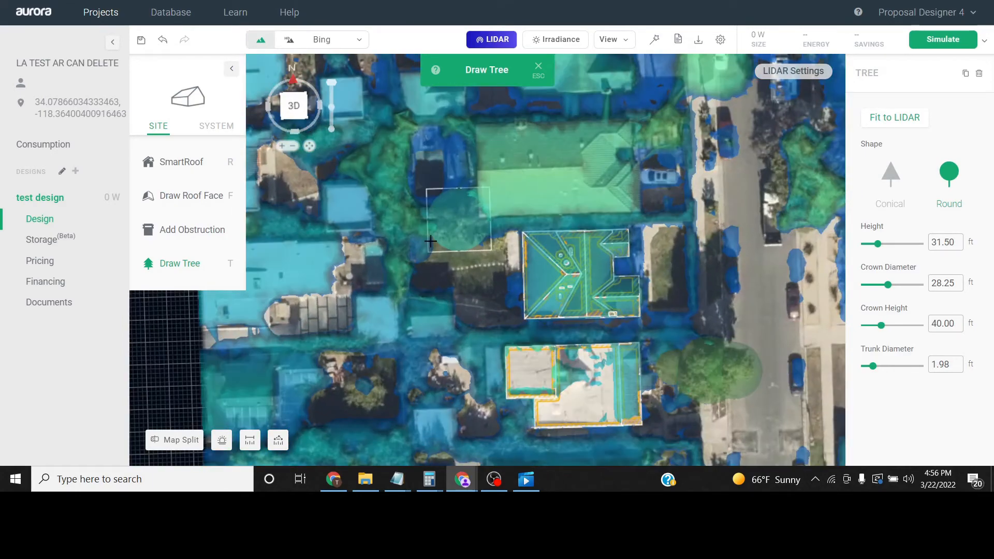
left_click(403, 220)
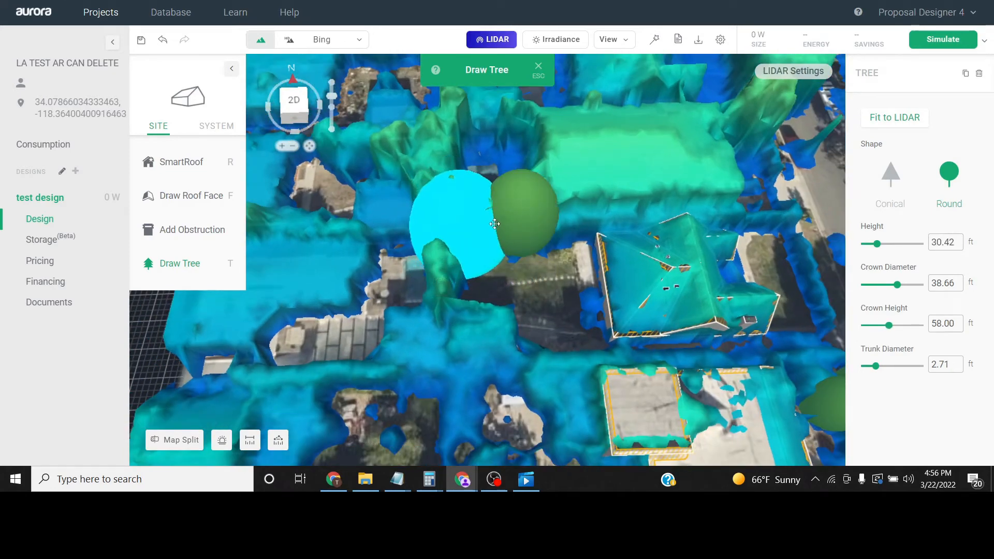
mouse_move(457, 178)
right_mouse_down()
mouse_move(484, 262)
mouse_move(466, 337)
right_mouse_up()
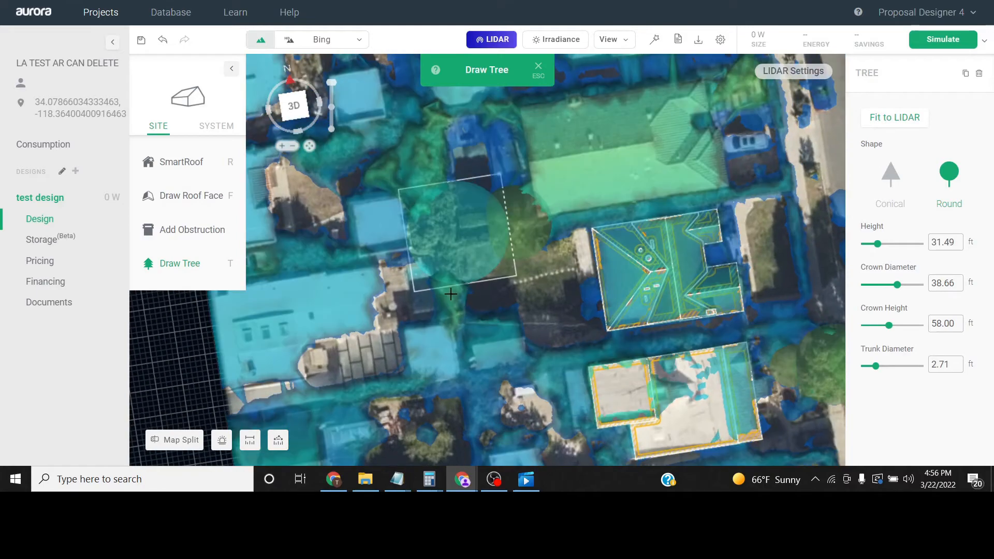
Step: Add another LIDAR-fitted tree south of the backyard pair, 31.01 ft high with a 48 ft crown height
left_click(460, 318)
left_click(490, 314)
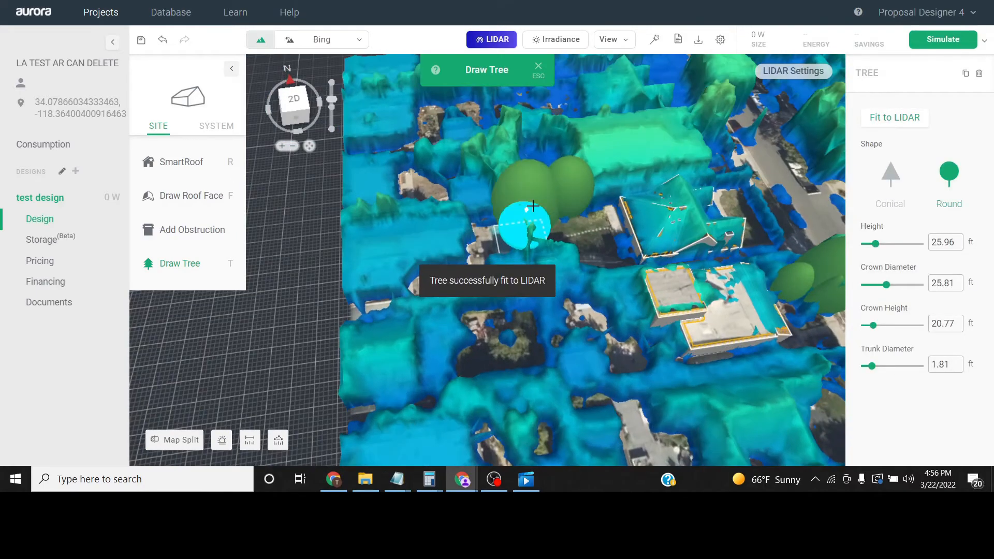
right_click_drag(531, 202, 583, 207)
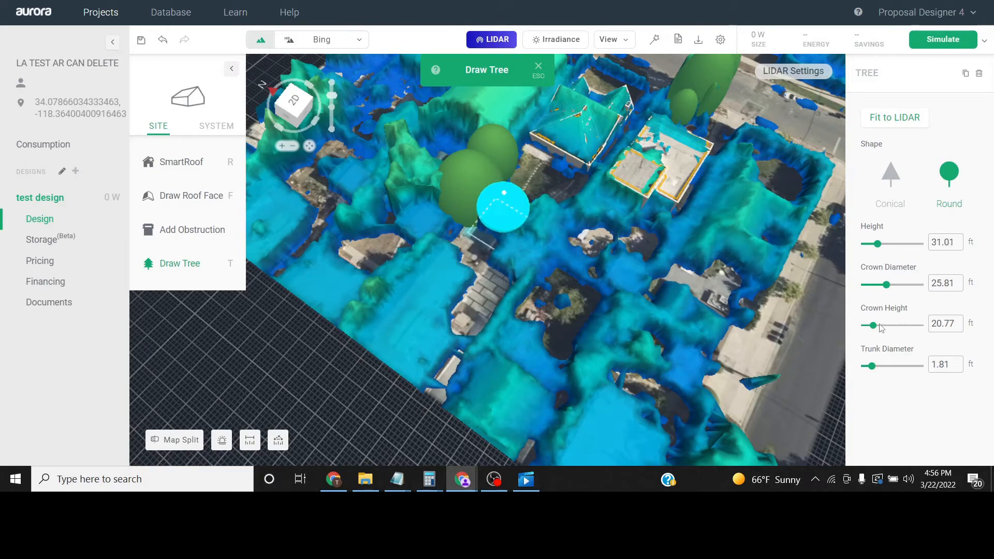
right_click_drag(640, 193, 609, 278)
Step: Hide the LIDAR overlay and examine the aerial imagery around both houses and the street for remaining trees
scroll(562, 239, "down", 3)
scroll(576, 301, "up", 2)
middle_click_drag(748, 180, 591, 164)
scroll(601, 145, "down", 2)
right_click_drag(609, 125, 611, 127)
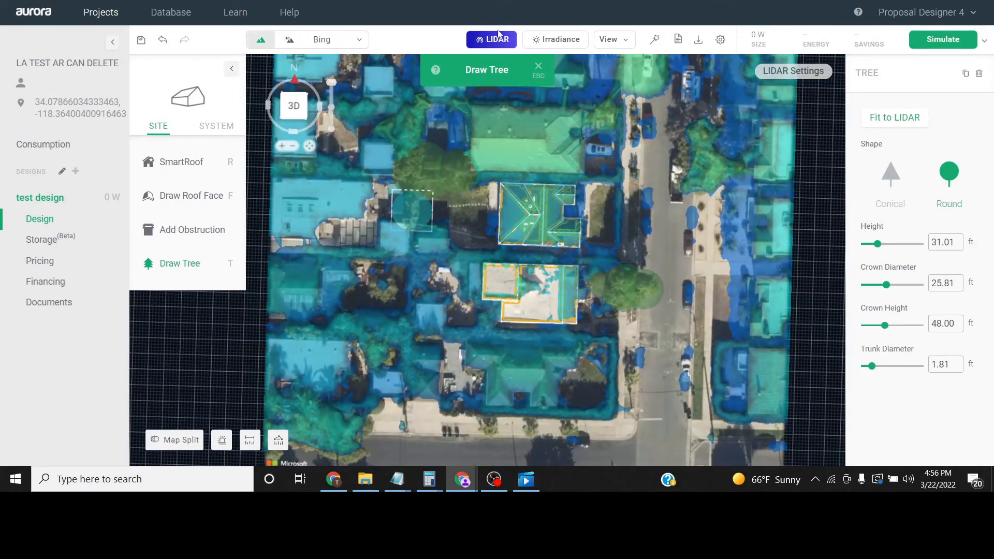
left_click(499, 36)
left_click(496, 39)
middle_click_drag(640, 127, 608, 130)
scroll(608, 129, "up", 3)
key("l")
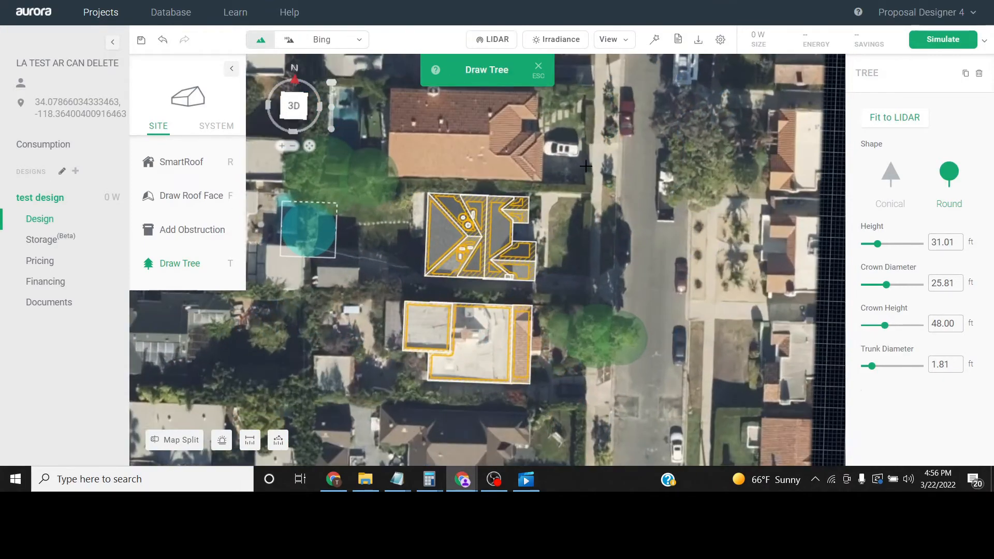
middle_click_drag(603, 165, 607, 185)
scroll(608, 185, "down", 2)
right_click_drag(608, 185, 622, 213)
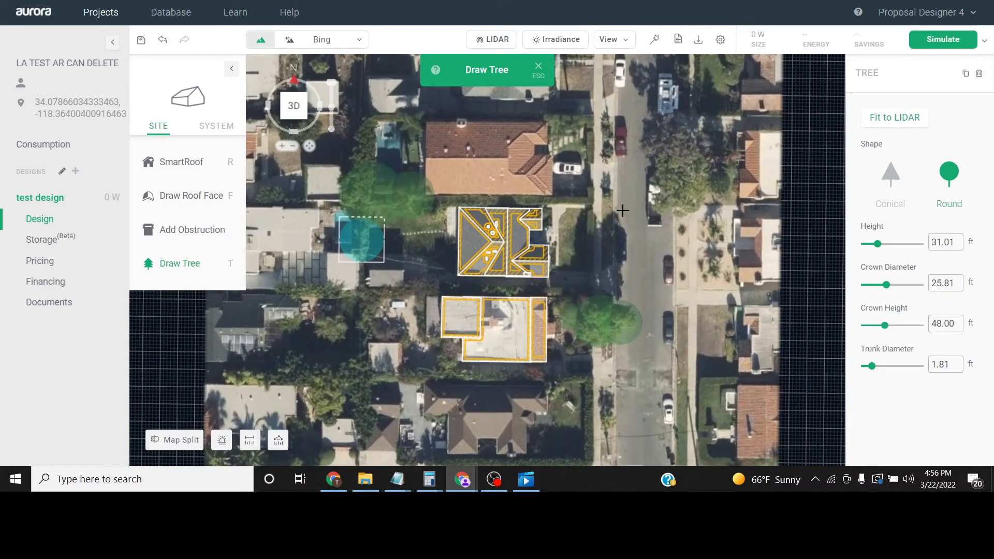
middle_click_drag(623, 213, 600, 200)
Step: Show the LIDAR overlay again and add a LIDAR-fitted tree across the street to the northeast with a 53 ft crown height
left_click(497, 39)
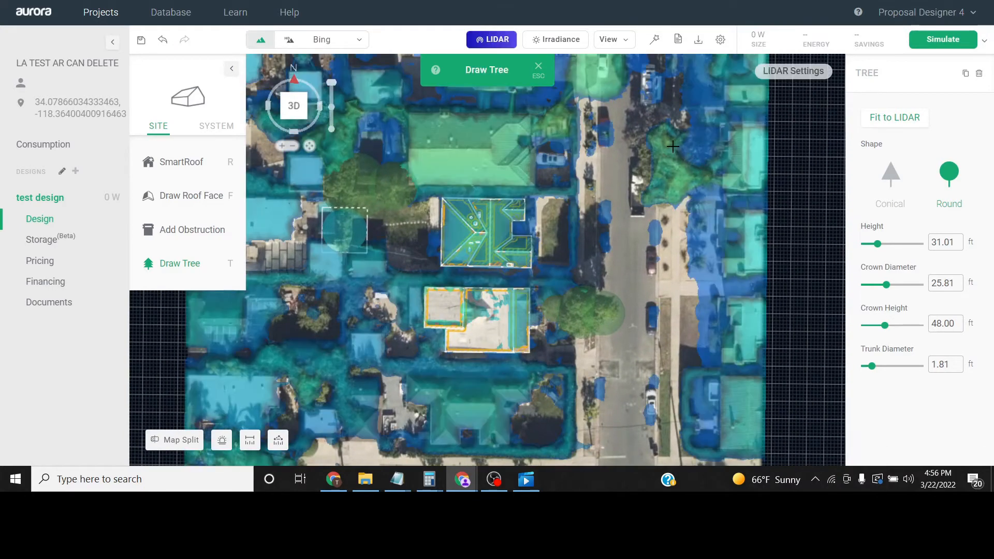
left_click(661, 138)
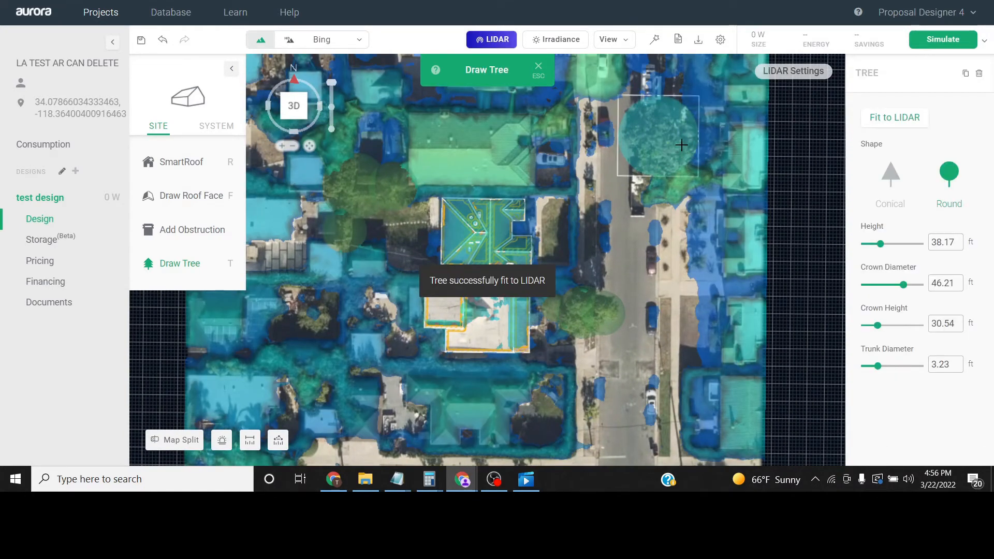
right_click_drag(681, 145, 825, 236)
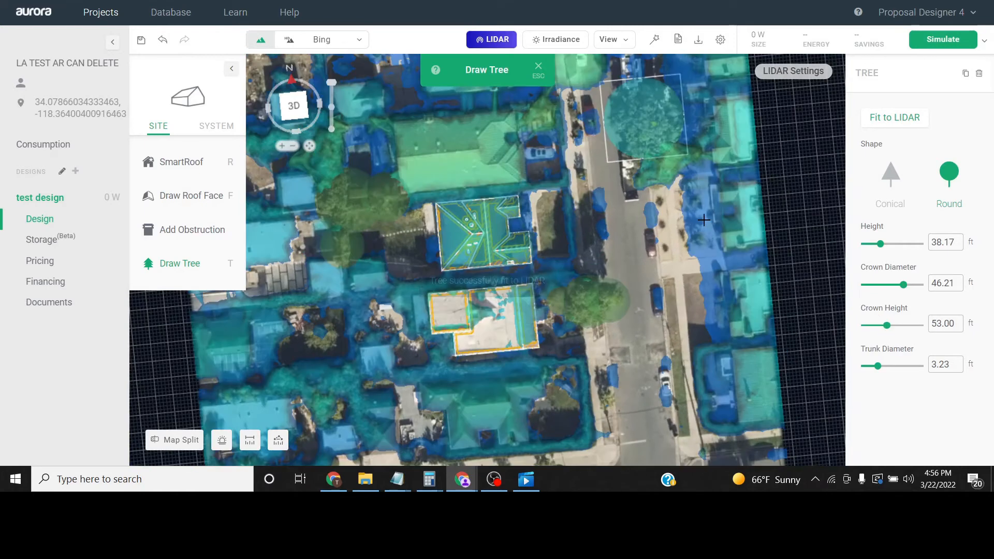
Step: Add an overlapping tree just south of the northeast street tree, set its height to 31.13 ft, and increase its crown height
left_click_drag(660, 165, 670, 204)
right_click_drag(693, 176, 667, 159)
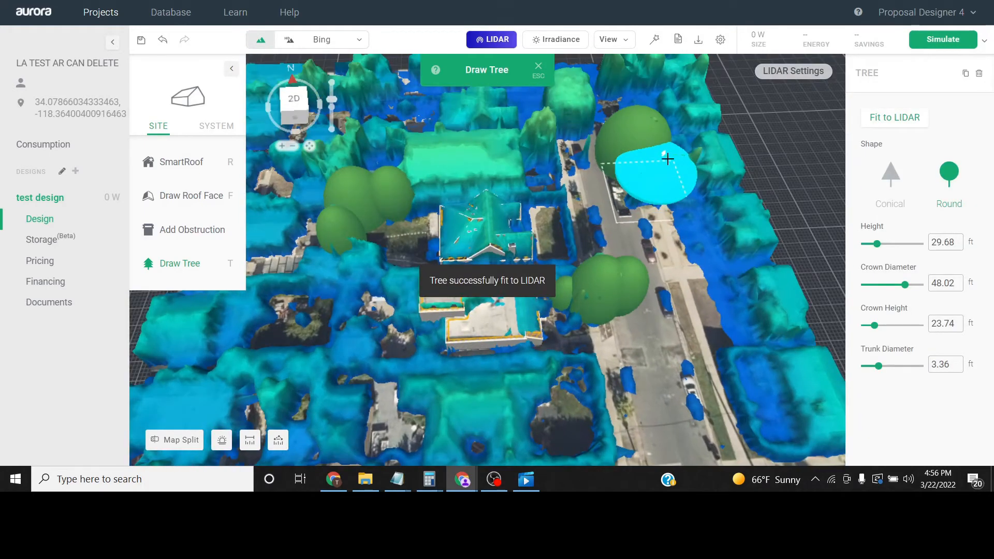
left_click_drag(662, 155, 665, 151)
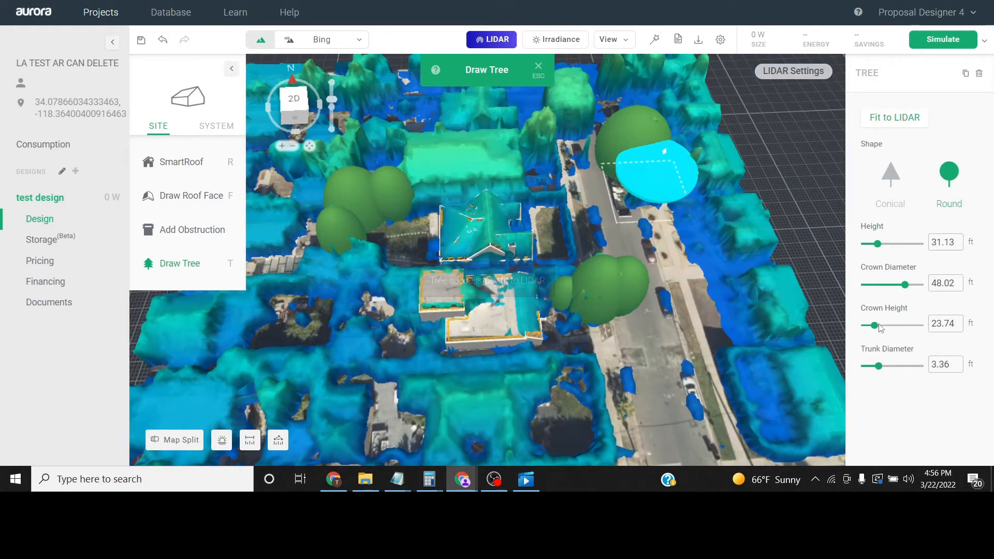
left_click_drag(875, 325, 882, 327)
Step: Add a small tree at the east edge of the northeast street canopy, 32.90 ft high with a 39 ft crown height
right_click_drag(664, 145, 728, 135)
scroll(706, 160, "up", 3)
left_click(705, 160)
left_click(727, 135)
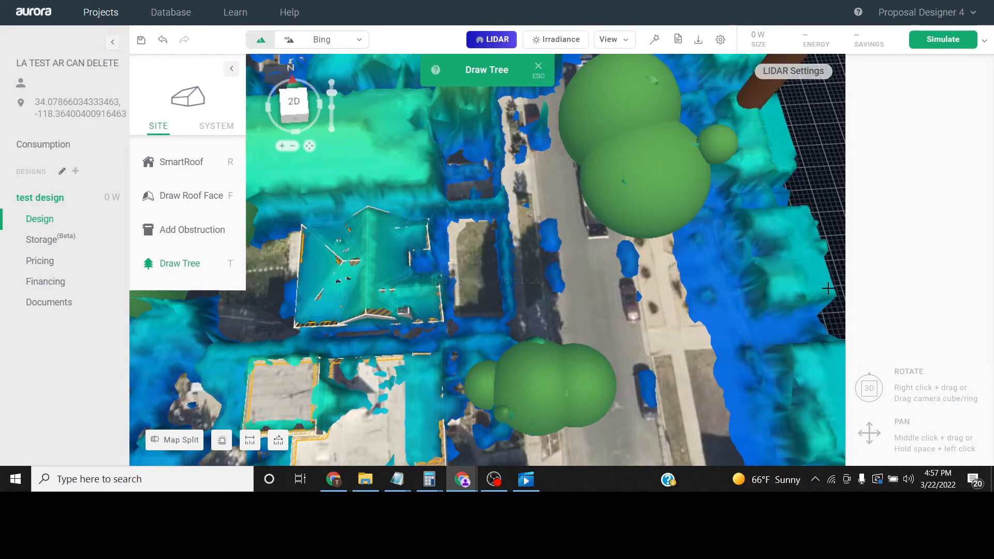
key("Escape")
left_click(724, 151)
left_click_drag(877, 326, 881, 326)
scroll(738, 254, "down", 4)
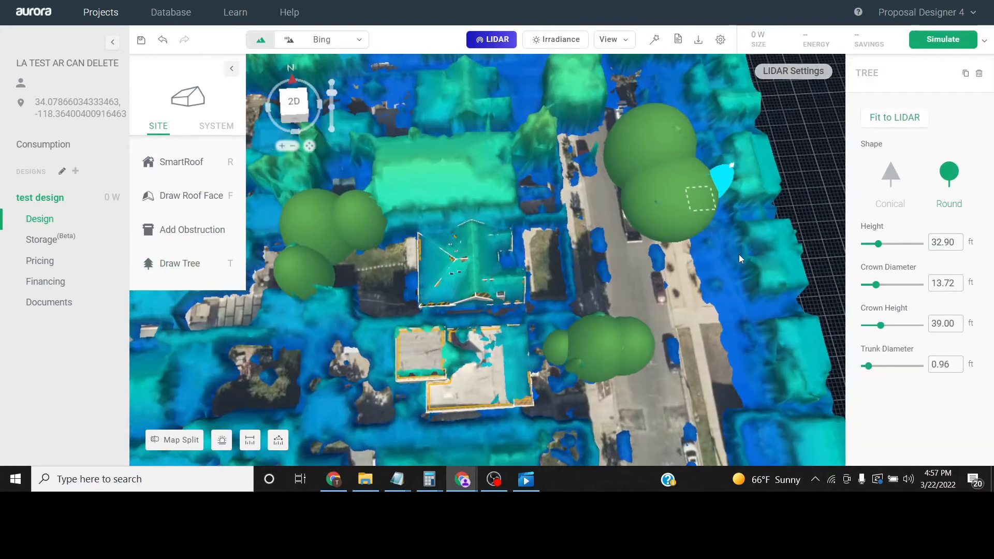
right_click_drag(712, 257, 681, 306)
right_click_drag(546, 281, 623, 223)
scroll(623, 223, "up", 3)
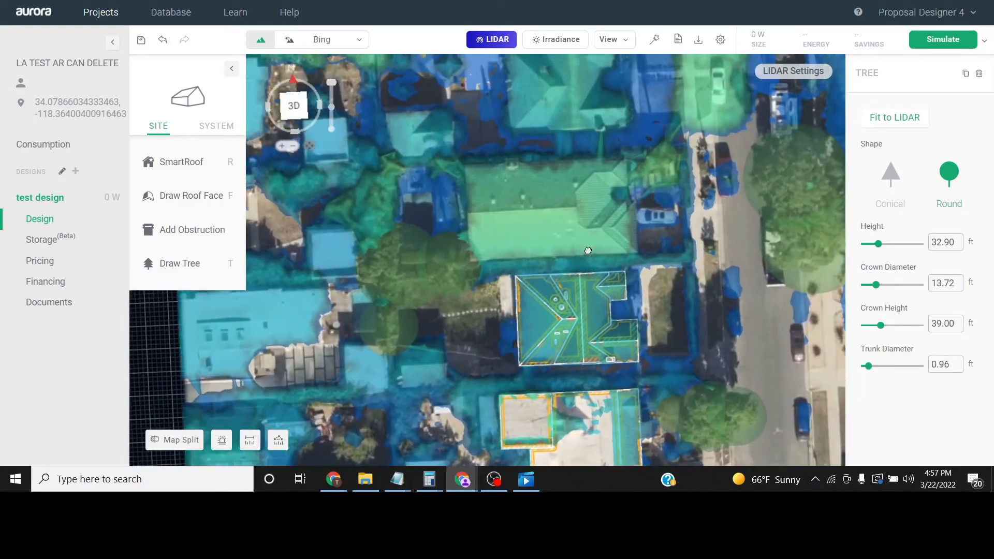
Step: Hide the LIDAR overlay and outline a SmartRoof around the tiled house to the north, following the notch on its east side
right_click_drag(588, 251, 574, 282)
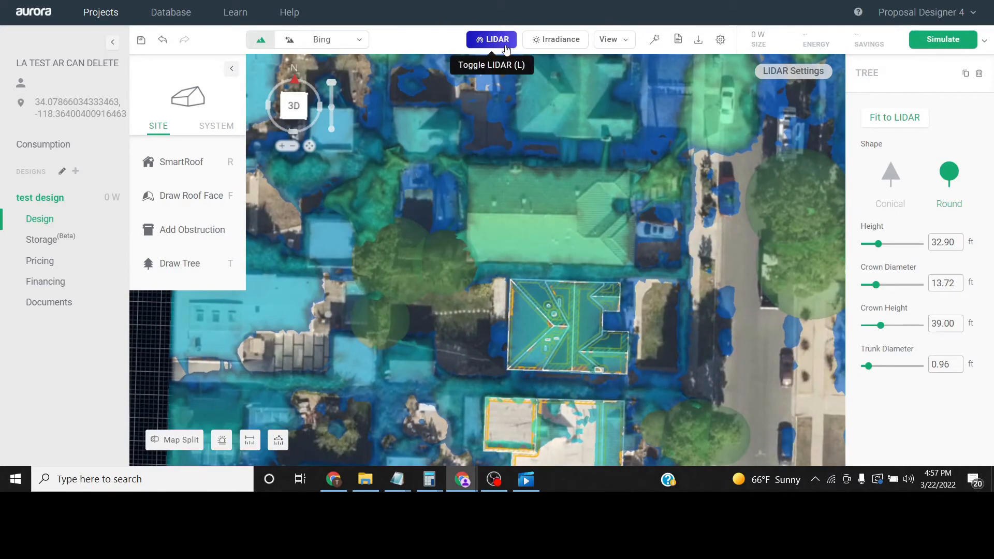
left_click(510, 42)
left_click(296, 89)
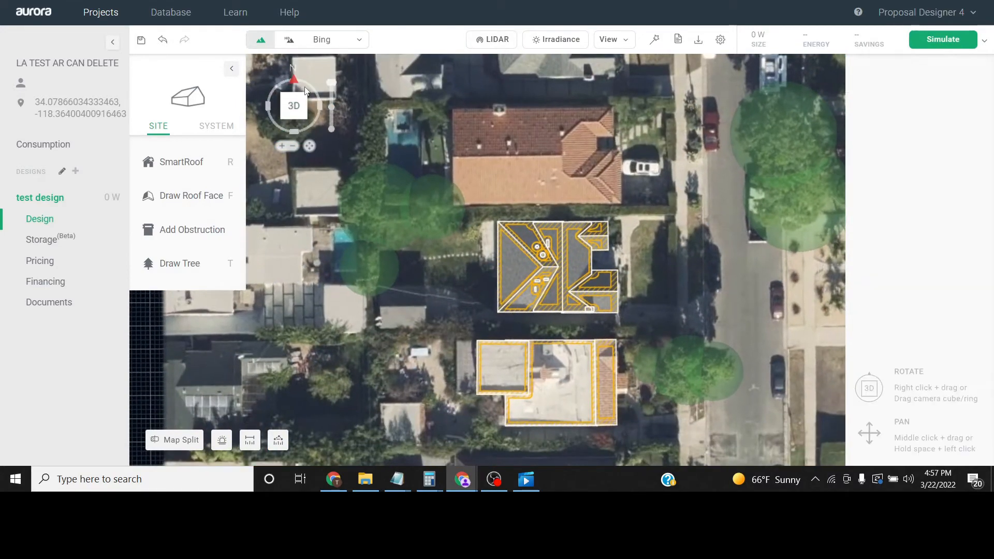
left_click_drag(305, 86, 294, 80)
middle_click_drag(443, 92, 447, 135)
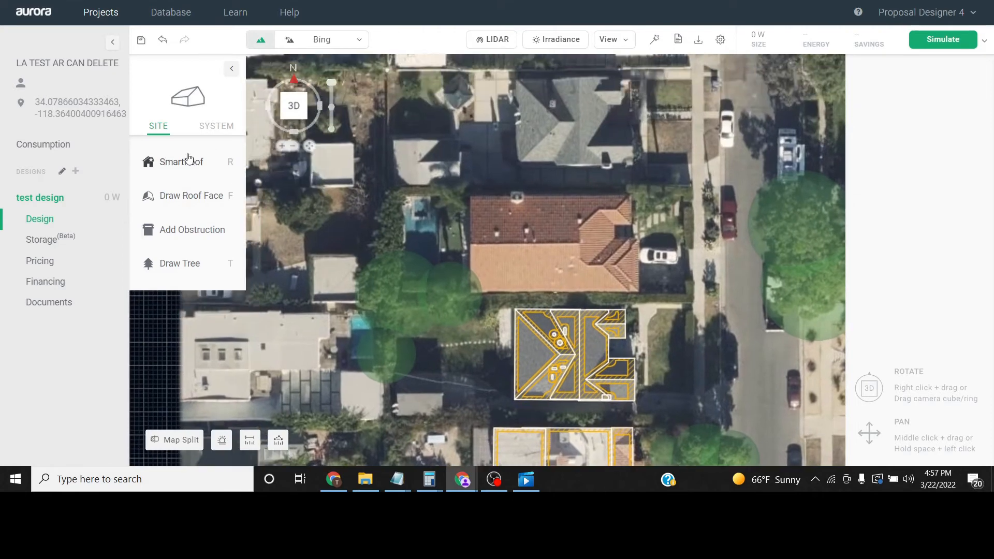
left_click(179, 161)
scroll(481, 196, "up", 3)
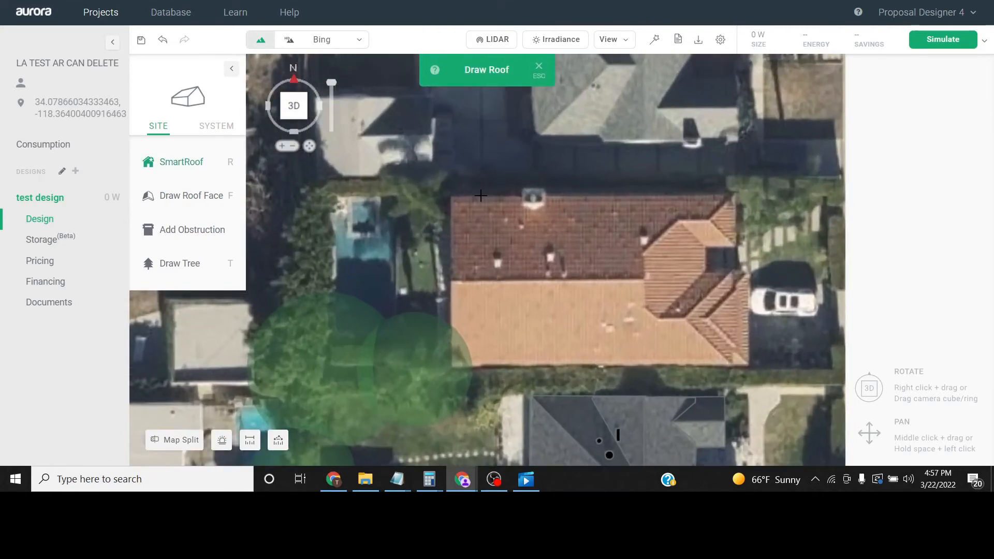
left_click(451, 197)
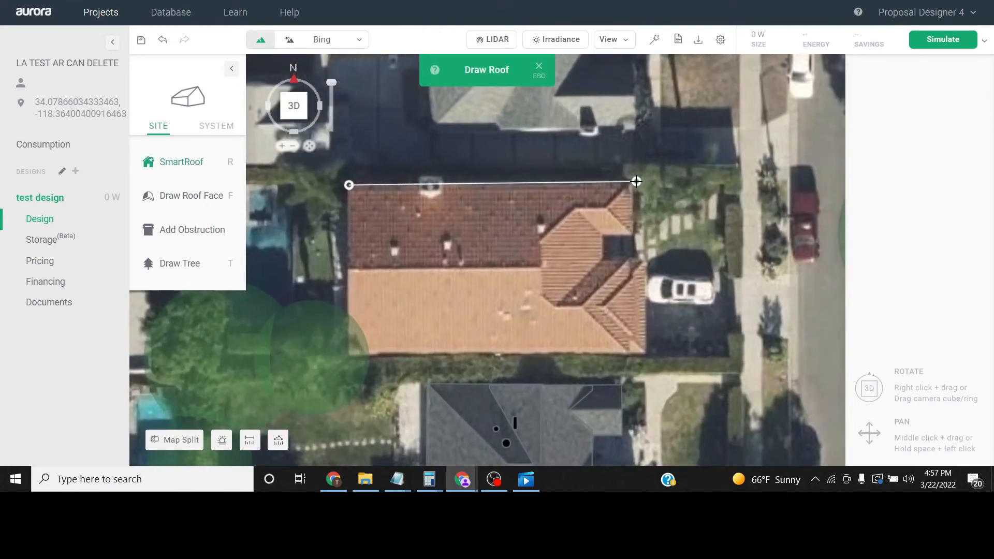
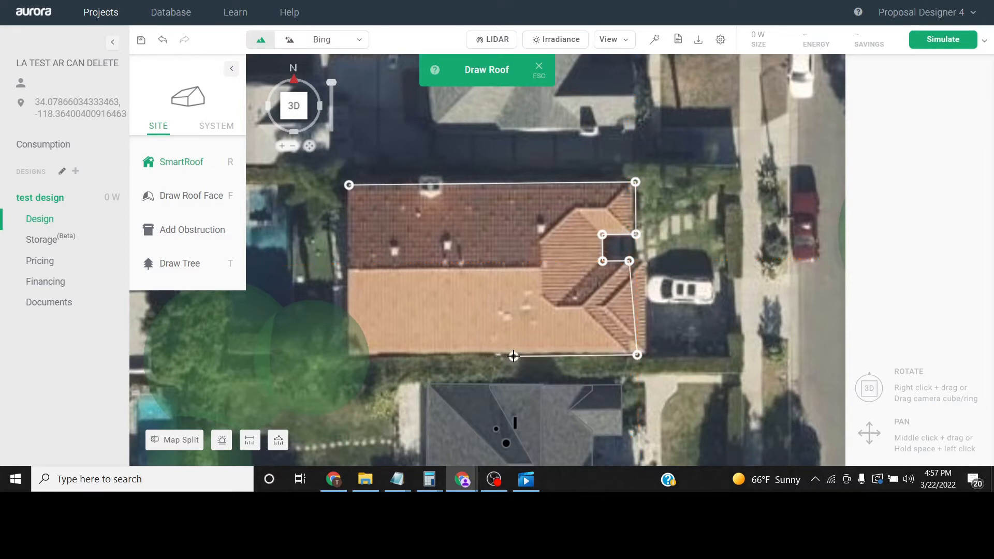
key("ctrl+z")
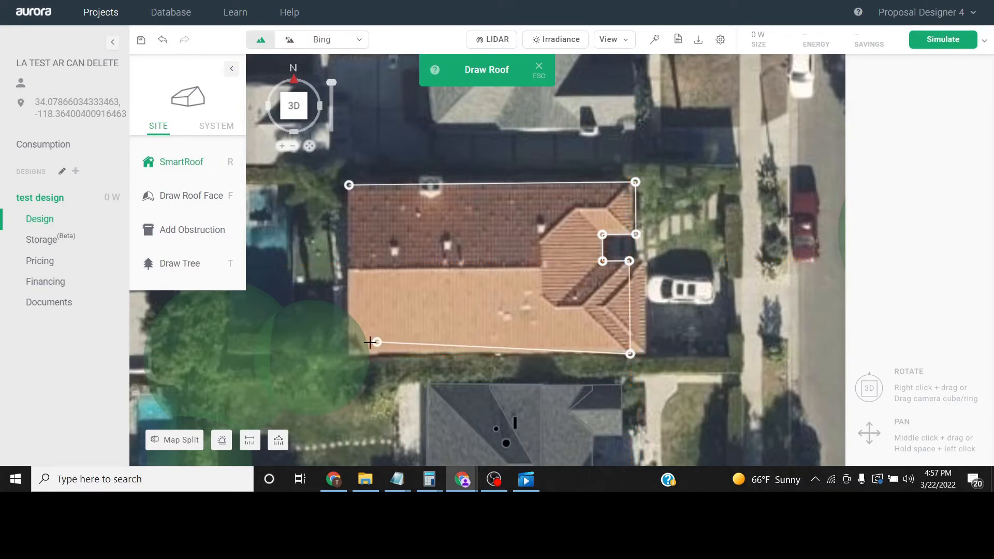
left_click(348, 185)
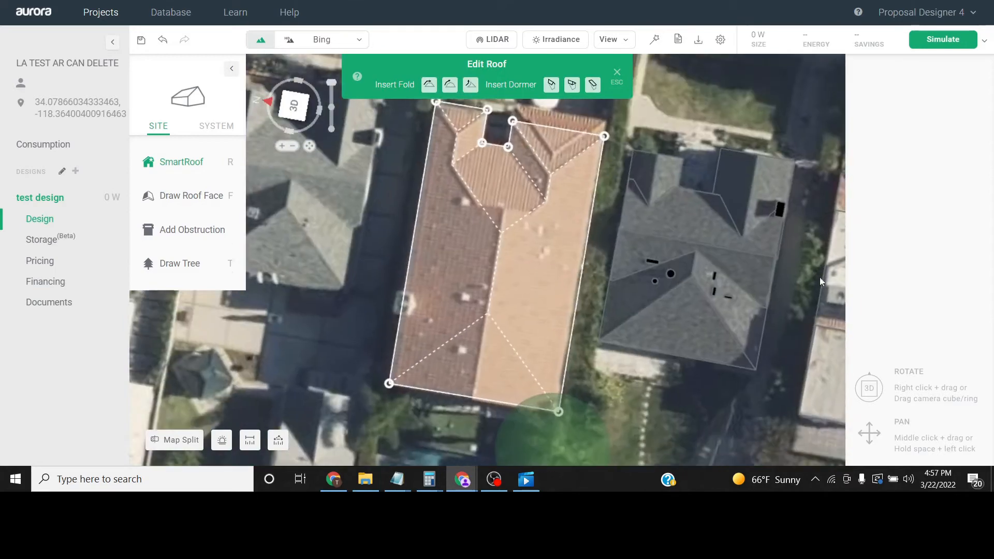
Step: Reshape the hip face behind the northern roof's east notch so its fold lines match the aerial imagery
scroll(529, 165, "down", 3)
scroll(558, 231, "up", 5)
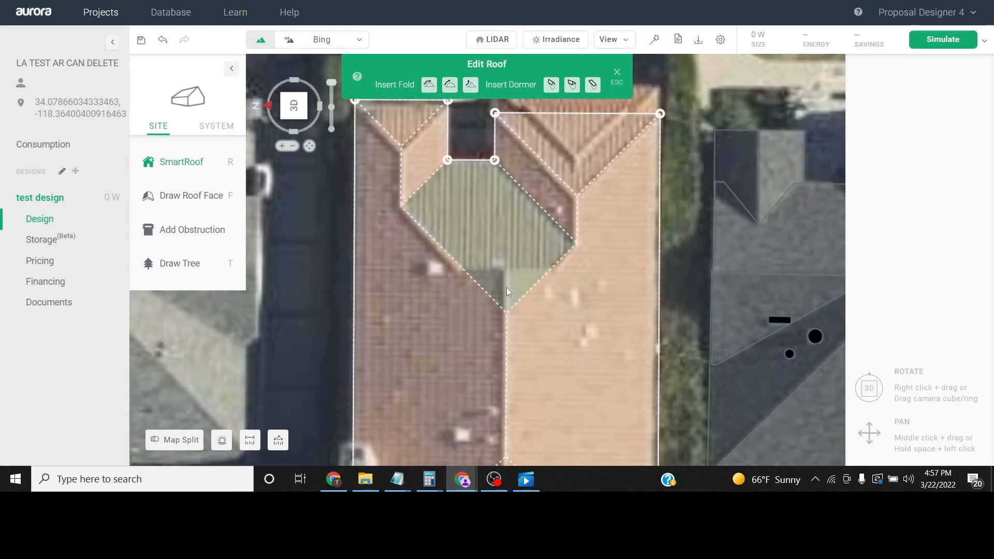
left_click(478, 81)
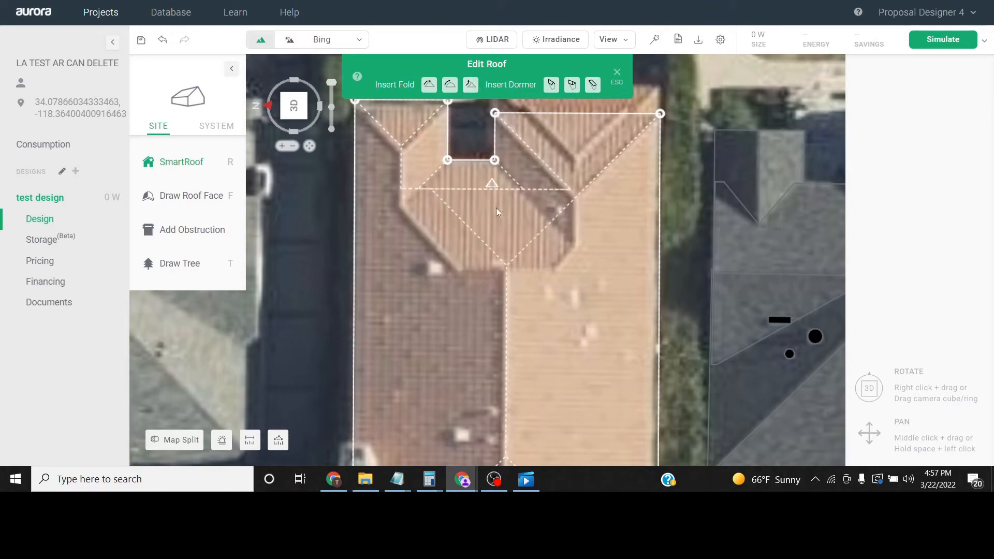
left_click(505, 269)
right_click_drag(559, 318, 527, 266)
scroll(539, 290, "down", 2)
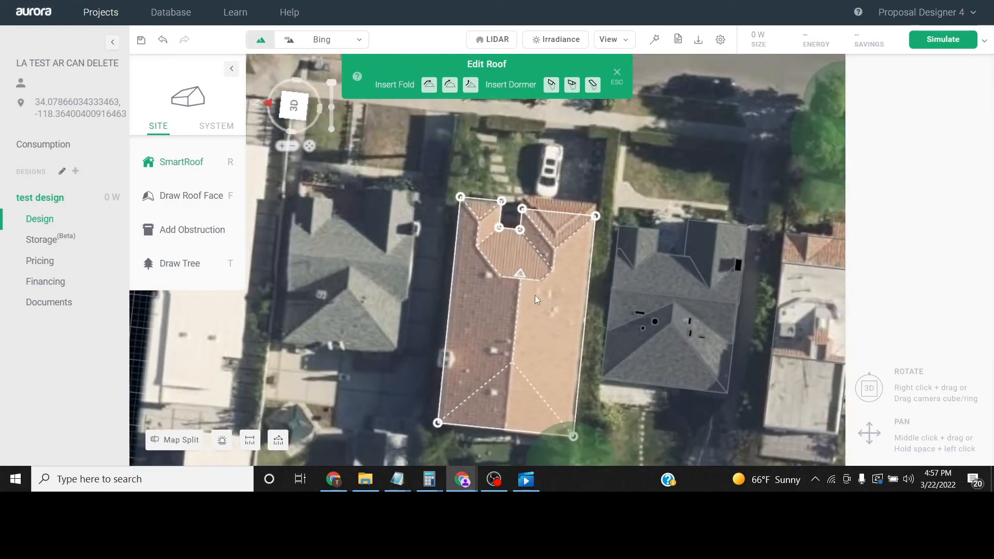
Step: Turn the west end of the northern house's roof into a vertical gable wall and finish editing the roof
middle_click_drag(536, 295, 565, 170)
double_click(581, 288)
middle_click_drag(606, 106, 607, 171)
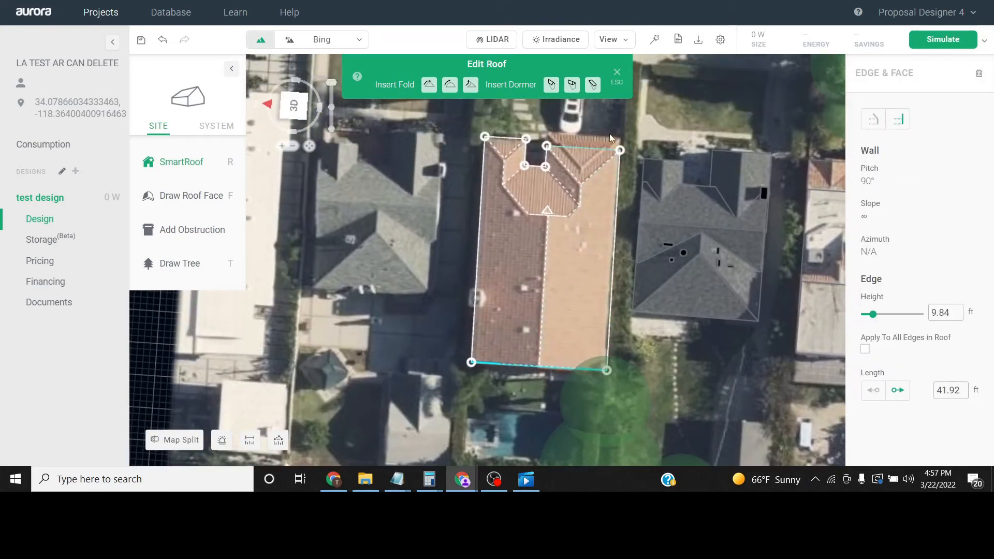
left_click(615, 82)
Step: Show the LIDAR overlay and raise the northern house's roof to a base height of 20.34 ft to meet the LIDAR surface
left_click(484, 39)
left_click(511, 275)
right_click_drag(406, 57, 531, 244)
left_click_drag(532, 237, 532, 174)
right_click_drag(526, 216, 575, 155)
left_click_drag(574, 131, 578, 130)
right_click_drag(586, 135, 477, 193)
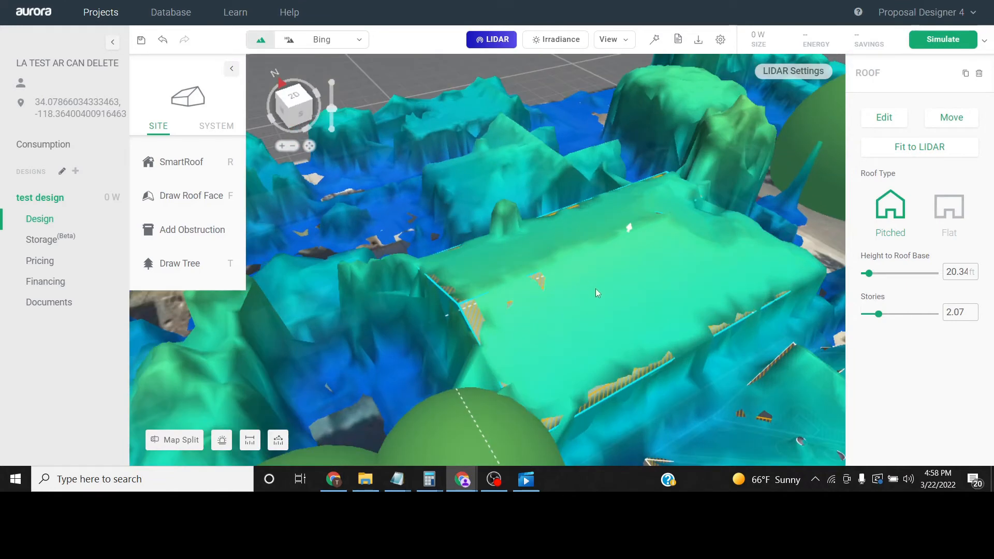
Step: Set the slope of the northern roof's south face to 4/12 and finish editing the roof
double_click(596, 288)
right_click_drag(596, 289, 663, 193)
left_click(563, 223)
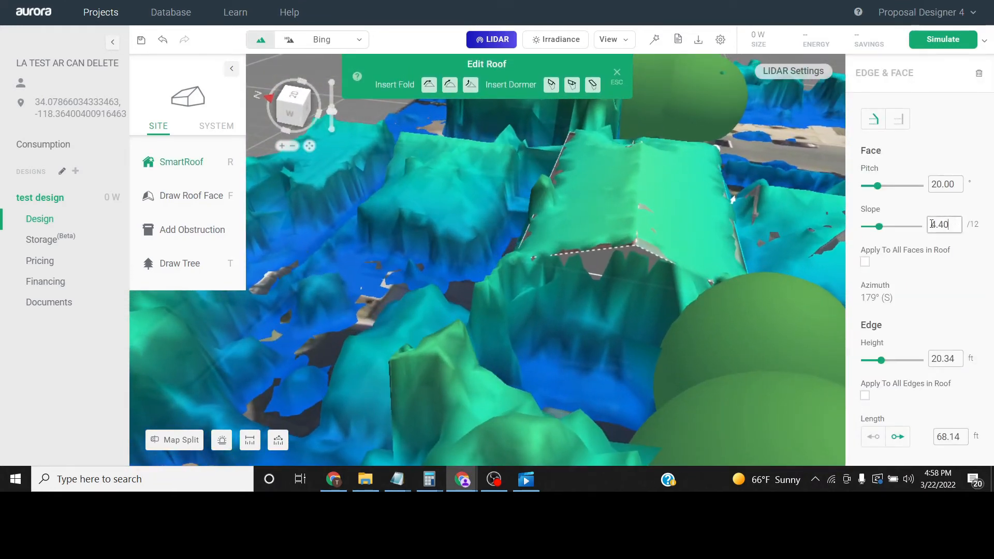
type("4")
key("Return")
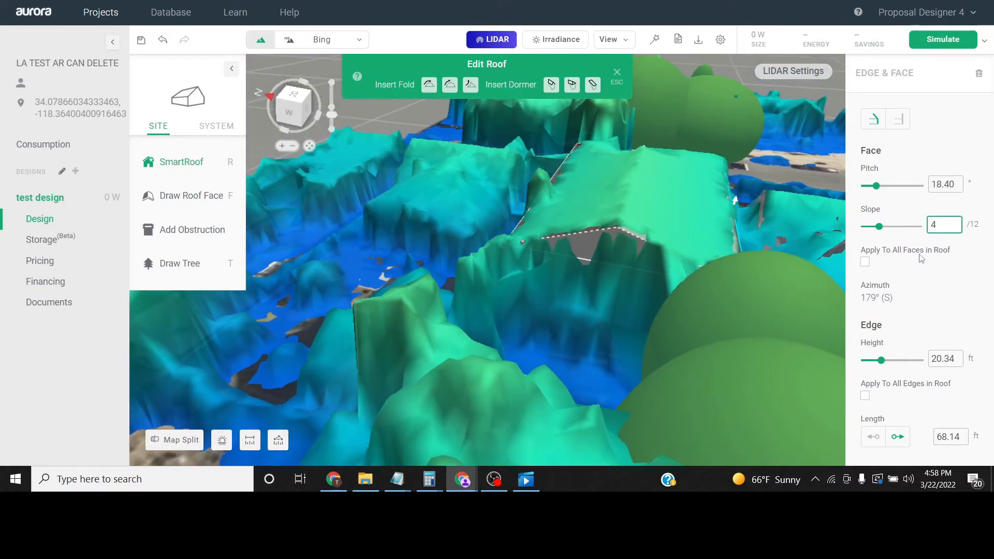
left_click(616, 73)
Step: Raise the whole northern roof slightly so it sits closer to the LIDAR surface, and deselect it
right_click_drag(697, 150, 595, 228)
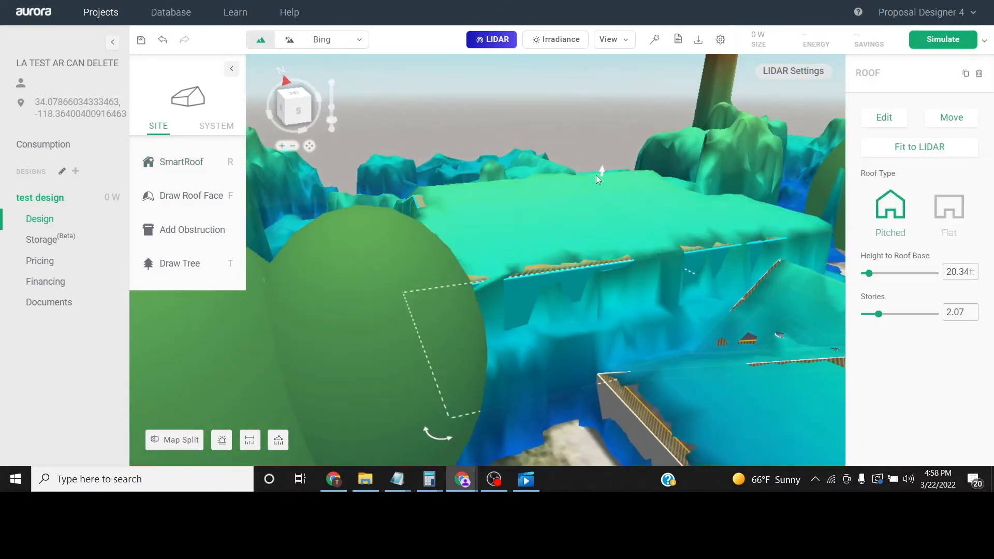
left_click_drag(600, 173, 600, 161)
right_click_drag(600, 161, 539, 482)
left_click(598, 265)
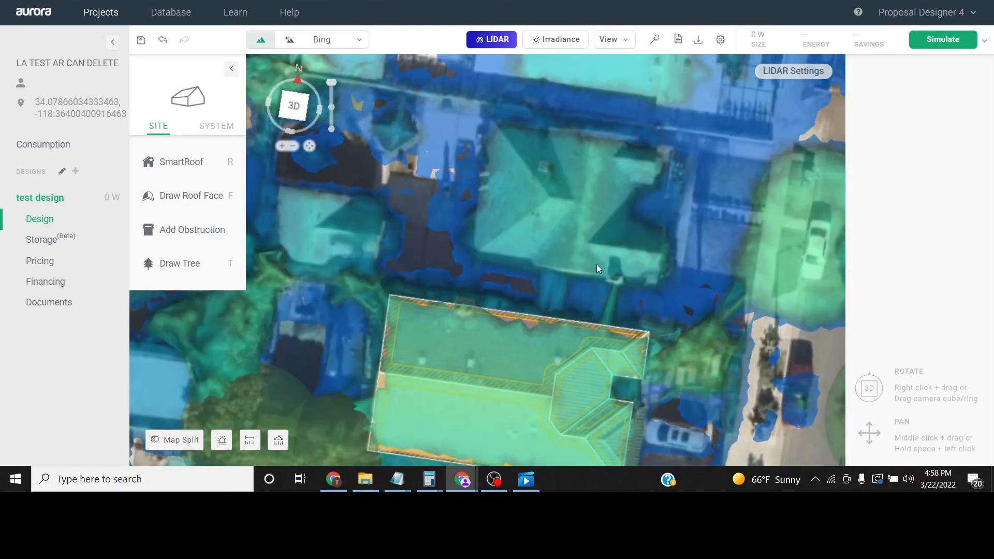
Step: Draw a rectangular obstruction over the hedge between the two main houses and raise it to 11.73 ft
scroll(597, 264, "down", 3)
right_click_drag(645, 219, 627, 175)
middle_click_drag(615, 275, 587, 160)
right_click_drag(587, 159, 575, 357)
right_click_drag(629, 217, 499, 278)
left_click(327, 264)
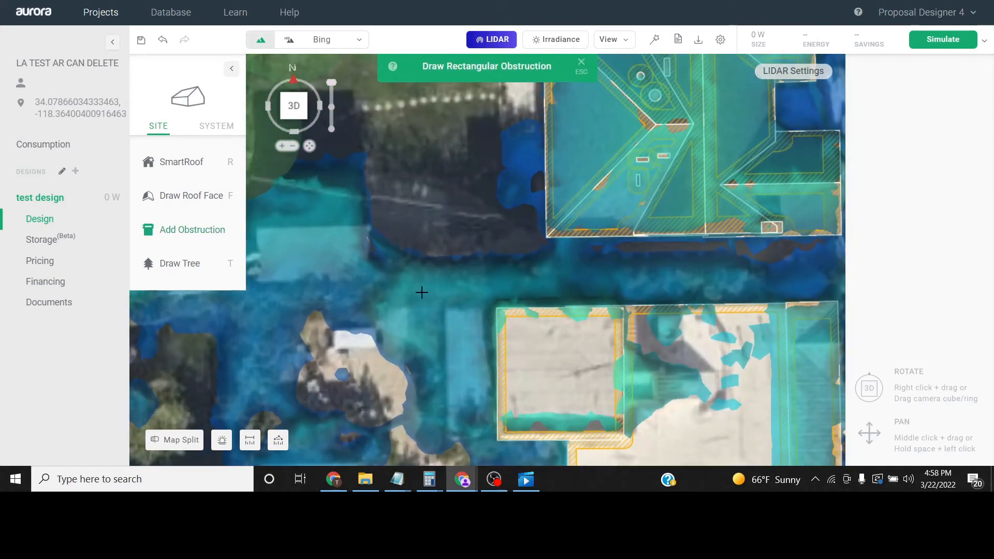
left_click(397, 263)
left_click(570, 306)
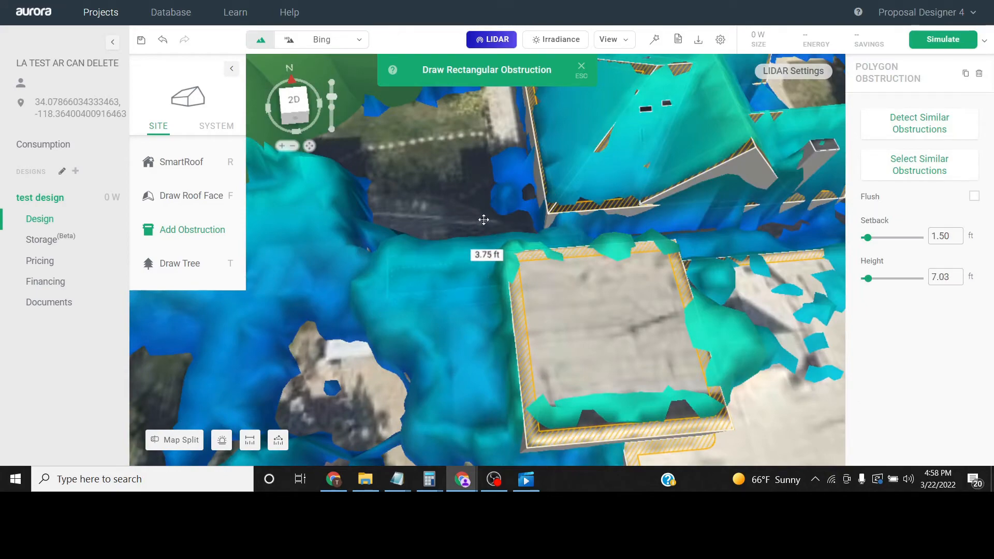
left_click_drag(484, 219, 484, 156)
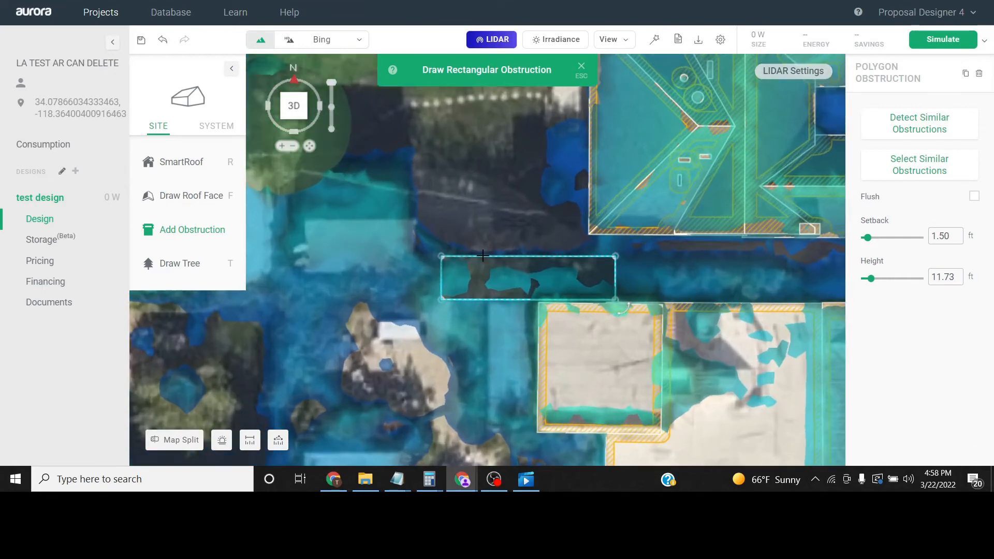
Step: Add a tree at the obstruction's west end, 14.46 ft high with an 11 ft crown diameter and a 20 ft crown height
left_click(496, 44)
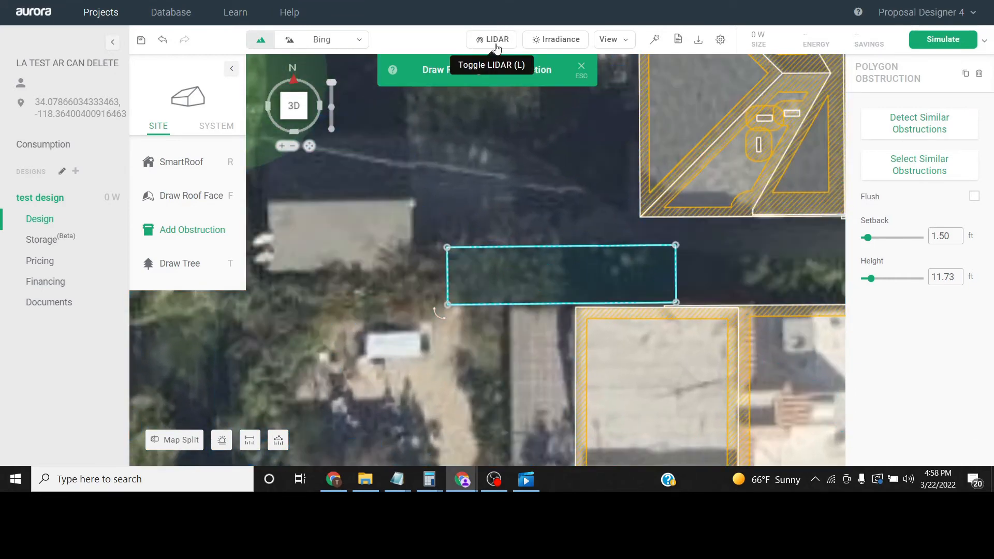
left_click(495, 44)
left_click(192, 263)
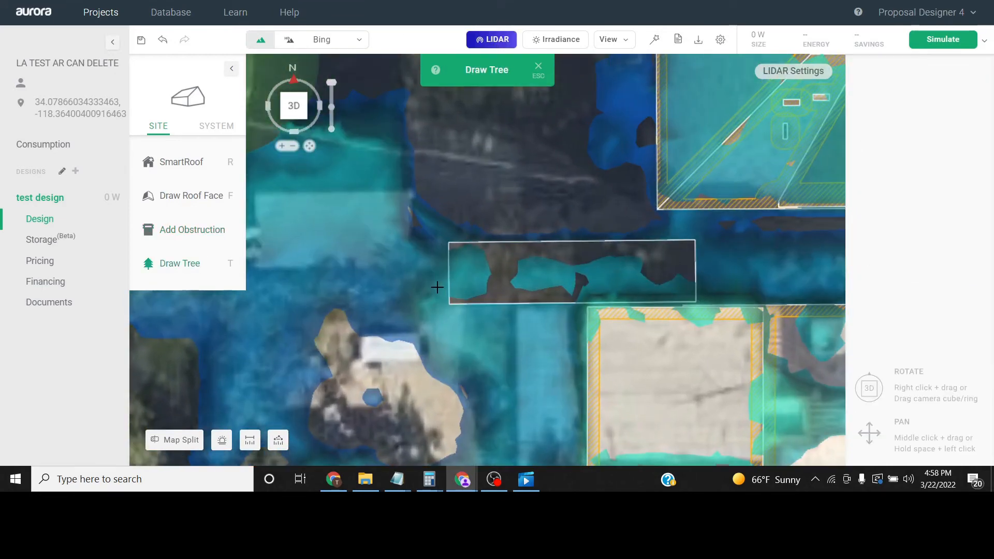
left_click(437, 287)
left_click(466, 332)
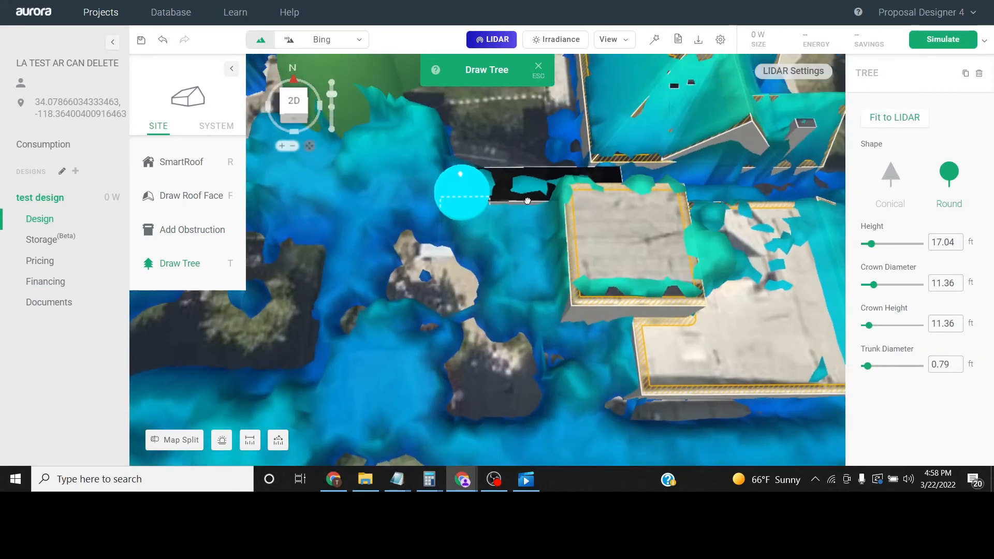
left_click(495, 237)
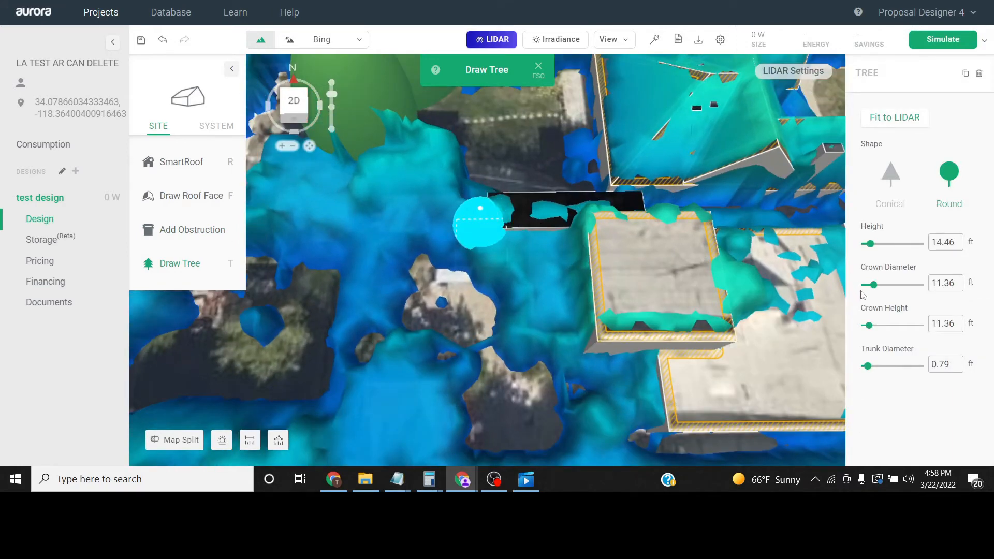
left_click_drag(874, 286, 876, 290)
left_click(873, 327)
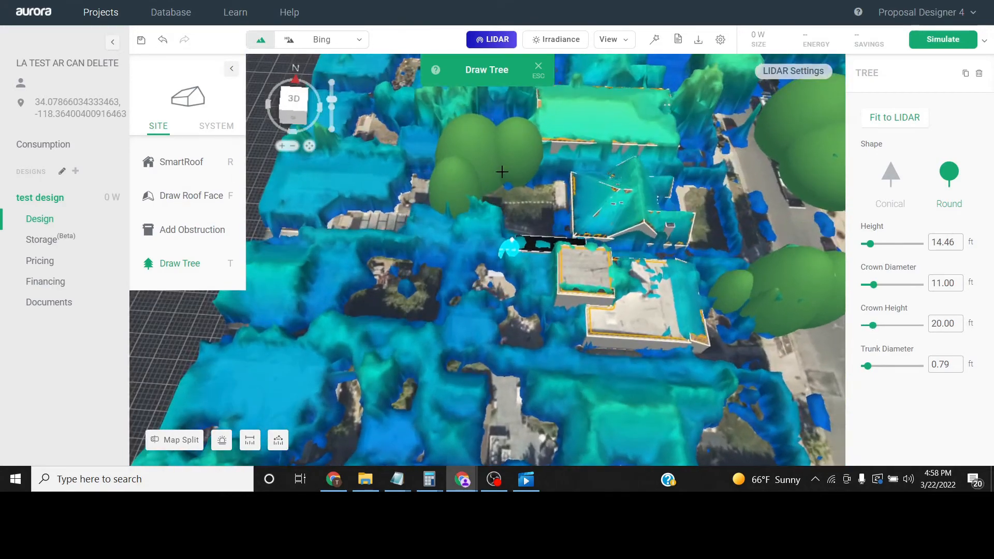
Step: Hide the LIDAR overlay, finish drawing trees, and examine the aerial imagery behind the houses for remaining shade objects
right_click_drag(502, 171, 490, 275)
left_click(491, 45)
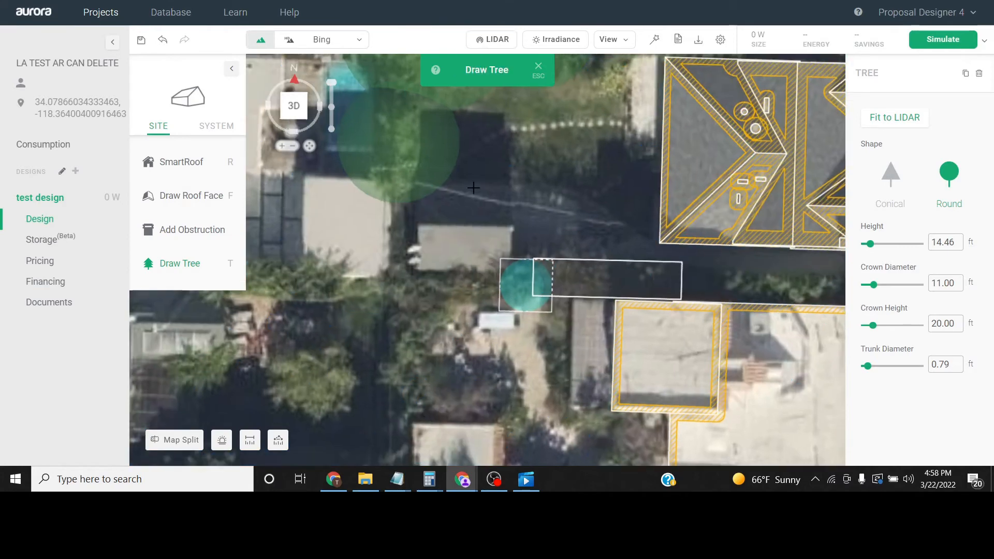
scroll(482, 237, "down", 2)
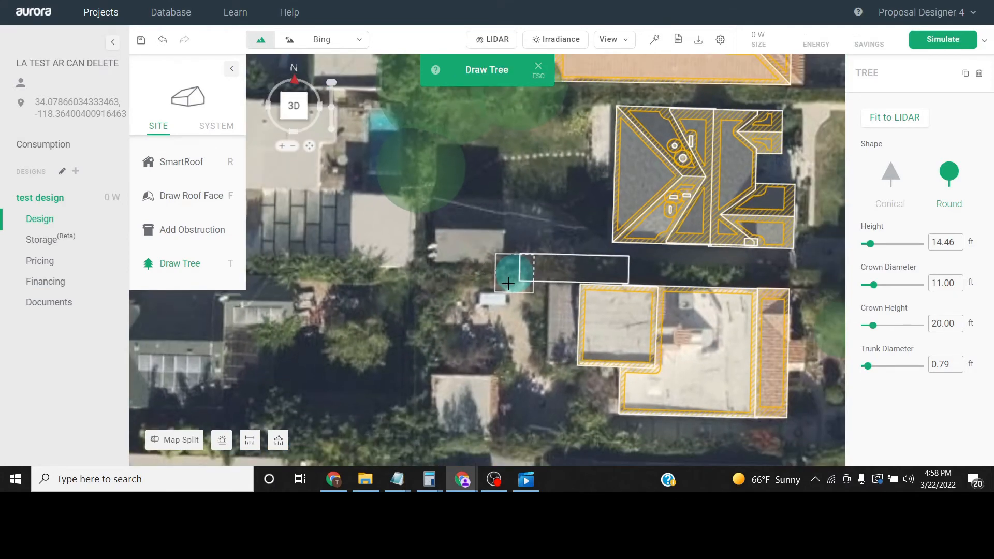
right_click_drag(483, 269, 488, 274)
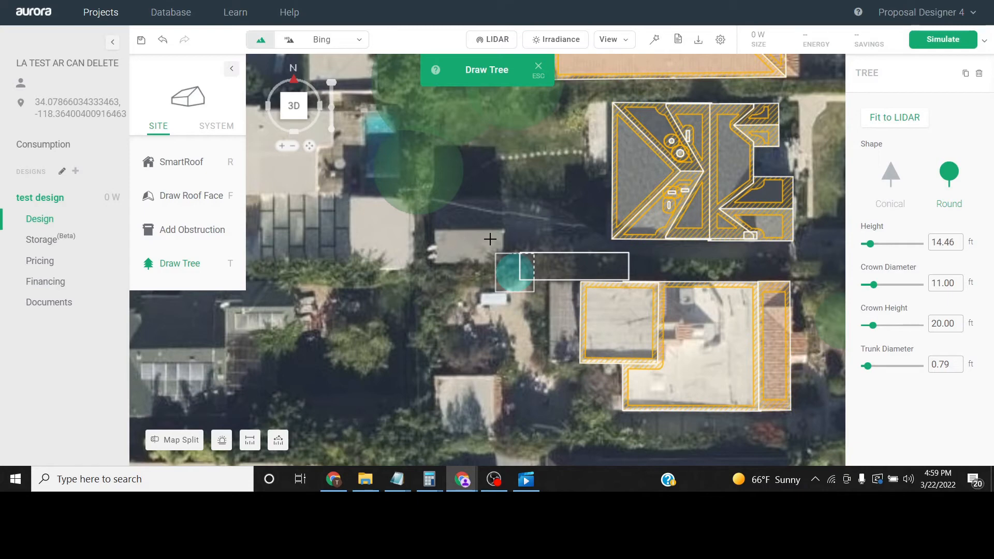
middle_click_drag(490, 220, 495, 242)
left_click(537, 74)
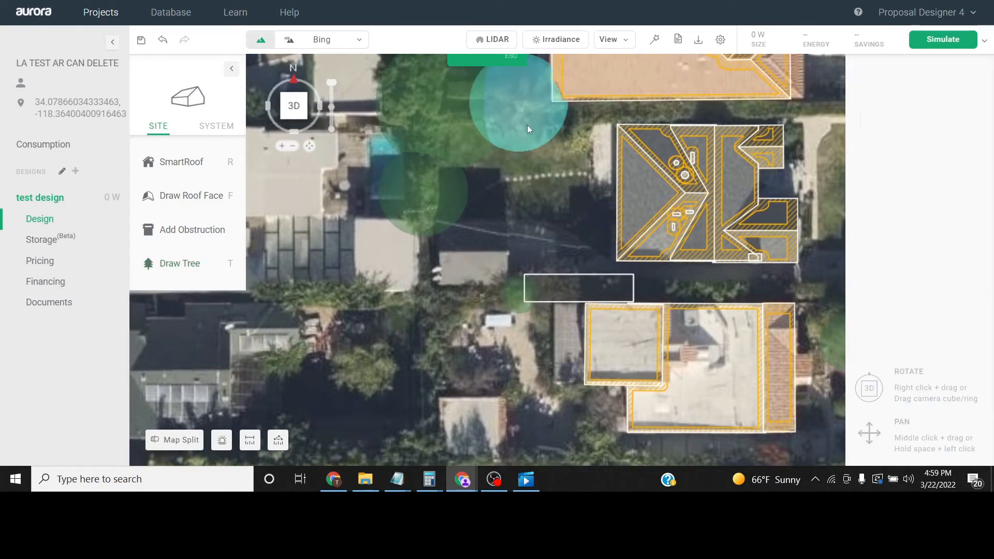
scroll(527, 125, "down", 2)
middle_click_drag(525, 180, 485, 209)
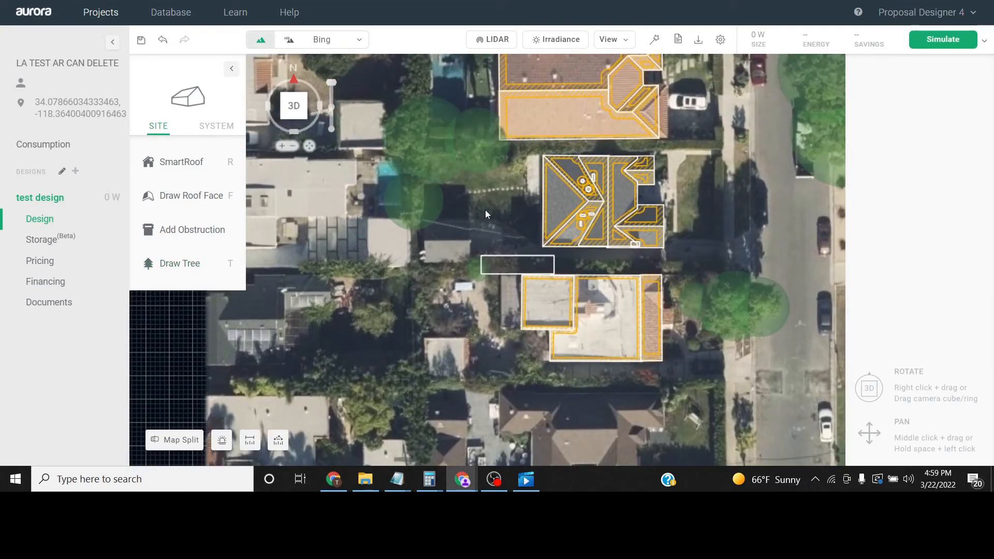
scroll(486, 209, "up", 2)
middle_click_drag(485, 209, 470, 209)
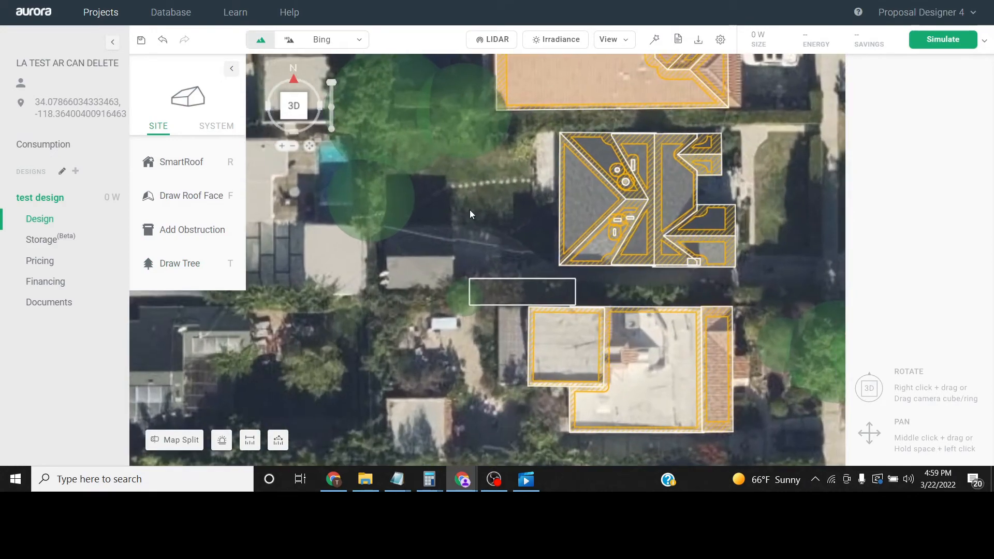
scroll(456, 222, "down", 4)
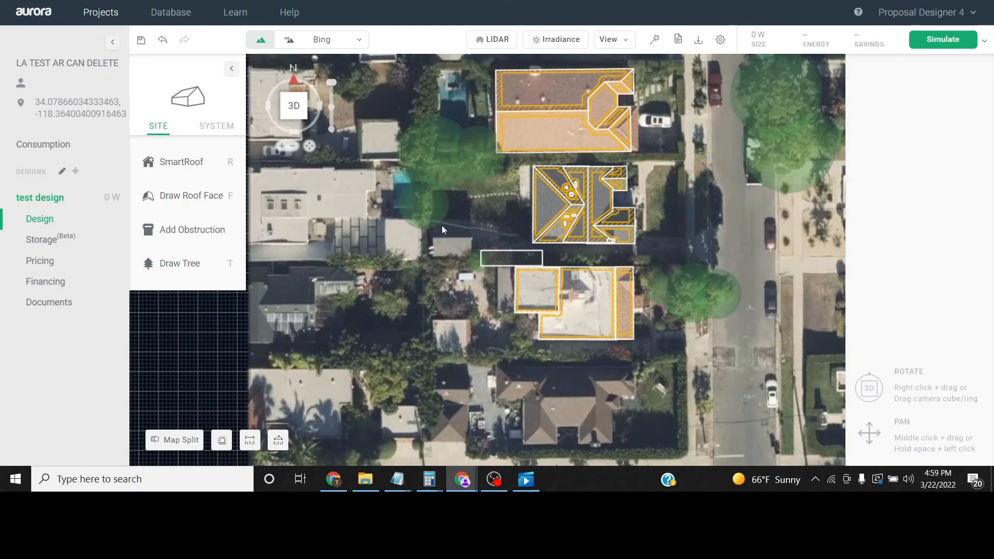
Step: Show the LIDAR overlay and add a round tree southwest of the middle house, with a 22.93 ft crown diameter and 35 ft crown height
left_click(502, 41)
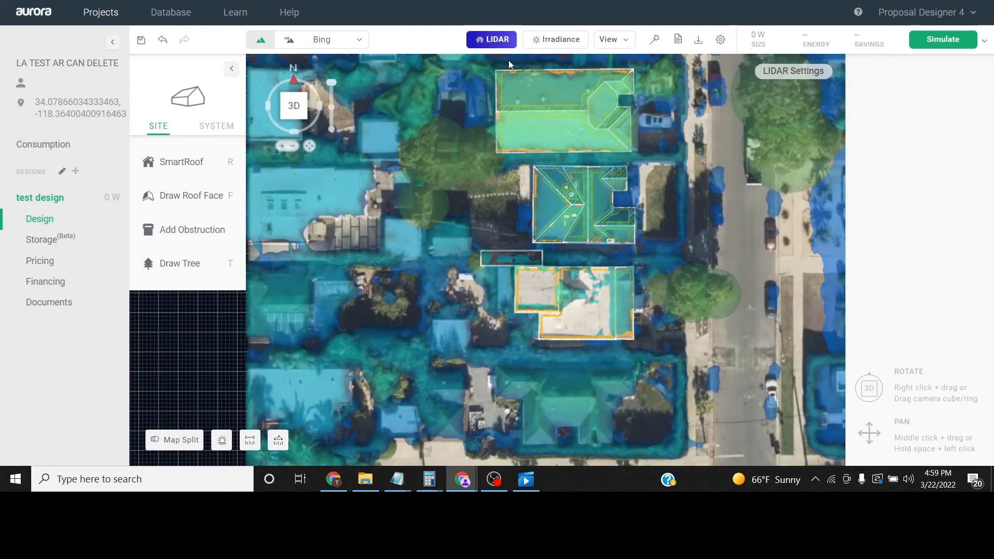
mouse_move(507, 218)
right_mouse_down()
mouse_move(503, 110)
mouse_move(501, 259)
right_mouse_up()
left_click(208, 263)
scroll(388, 315, "up", 1)
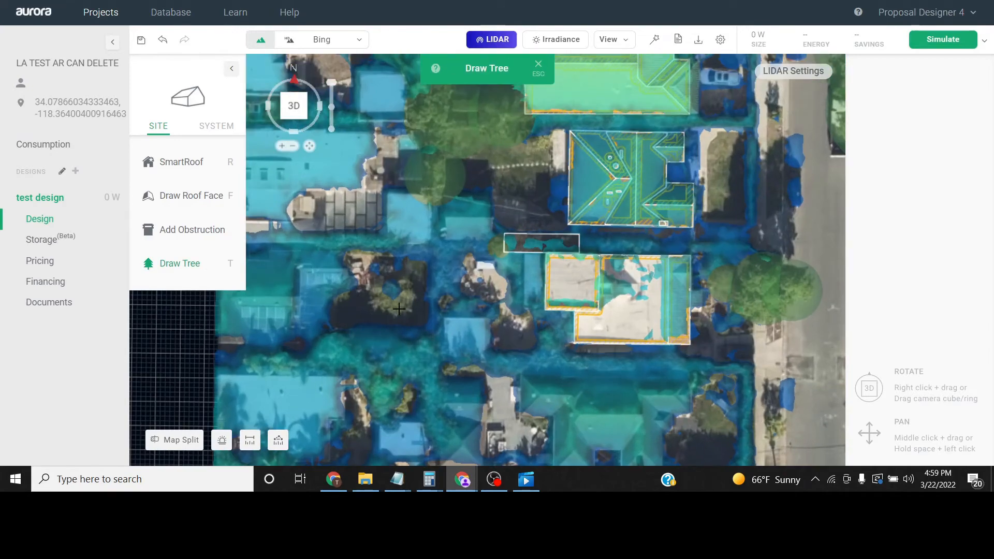
left_click(393, 293)
right_click_drag(393, 293, 469, 184)
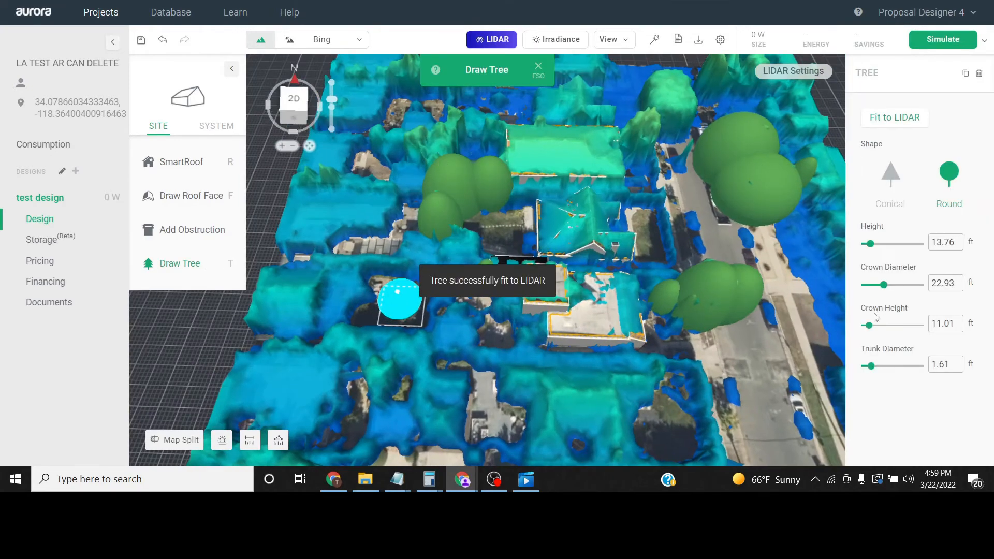
Step: Add a tree on the tall LIDAR spike near the map's northeast corner, 83.37 ft high with a 19.19 ft crown diameter and 90 ft crown height
scroll(674, 194, "down", 3)
right_click_drag(673, 155, 679, 243)
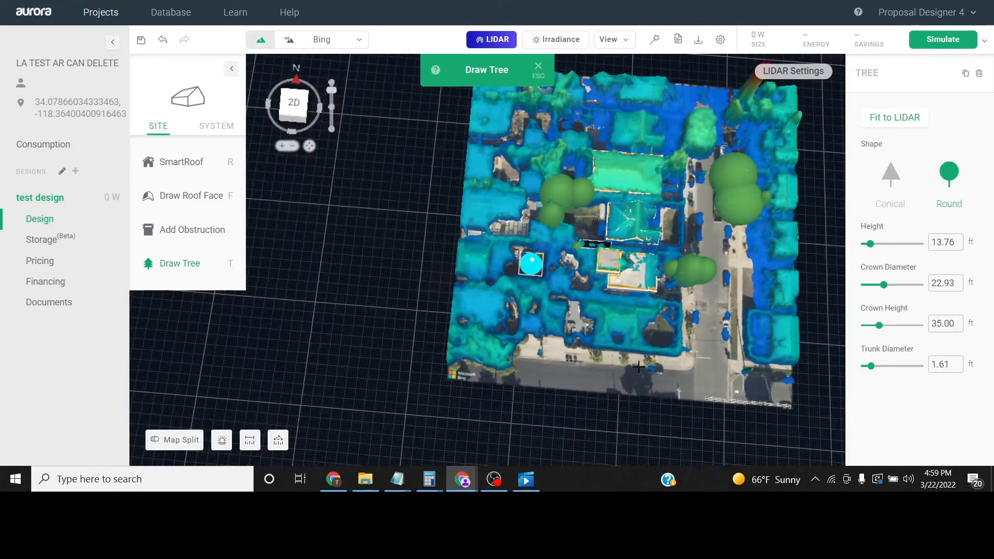
left_click_drag(686, 83, 646, 237)
scroll(709, 265, "up", 5)
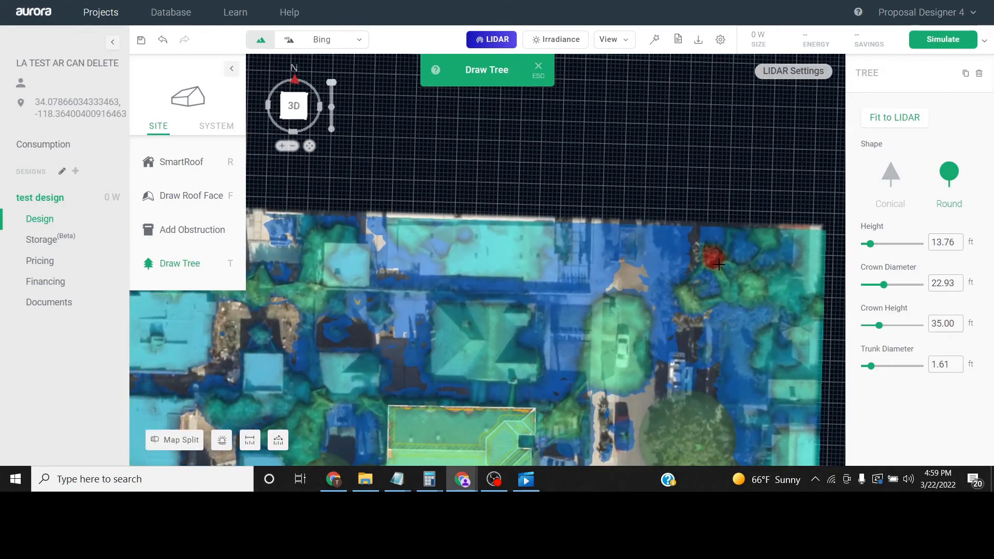
left_click(713, 257)
right_click_drag(712, 257, 807, 182)
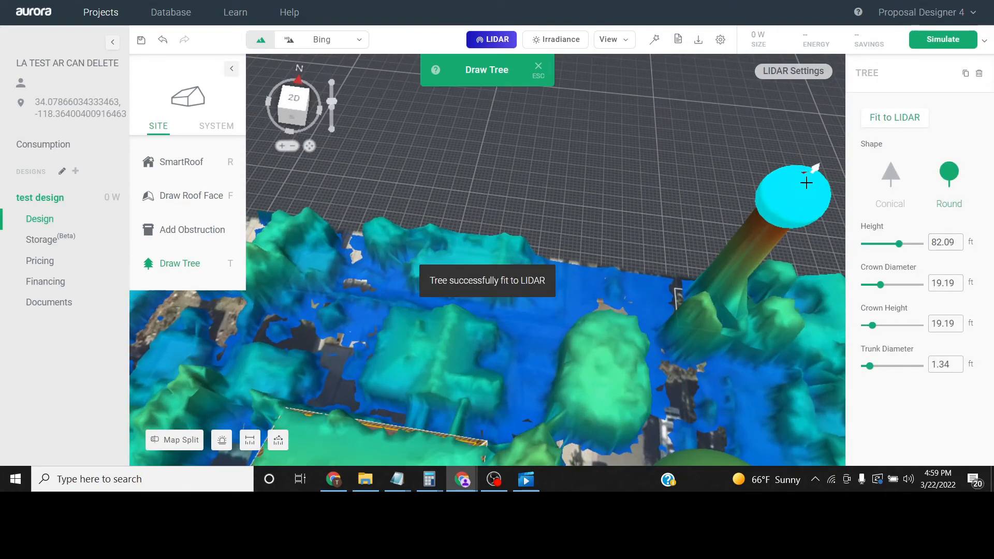
left_click_drag(813, 166, 816, 163)
left_click_drag(872, 325, 903, 326)
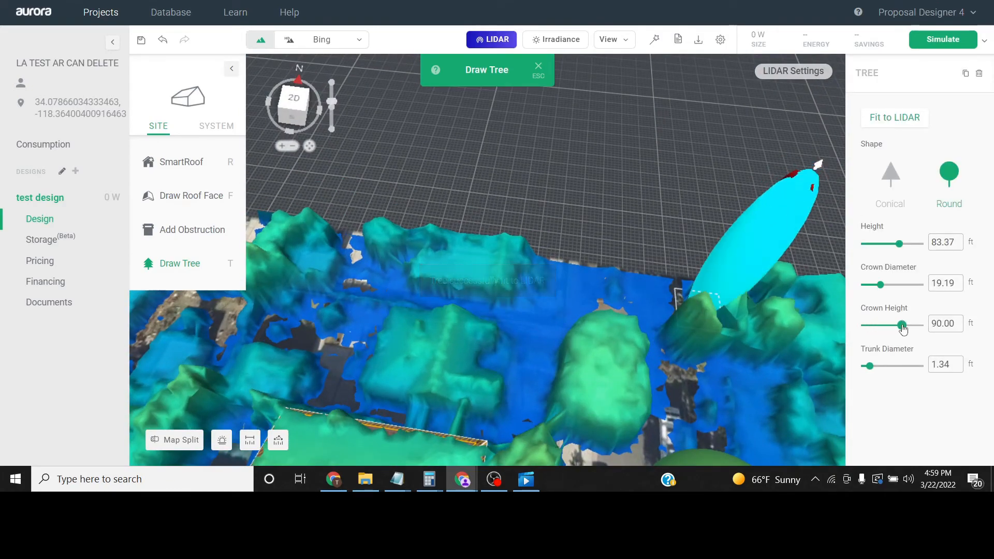
Step: Examine the modeled trees and roofs against the LIDAR surface in 3D and from above
scroll(792, 301, "down", 3)
scroll(787, 301, "down", 2)
right_click_drag(787, 302, 690, 129)
scroll(690, 129, "down", 1)
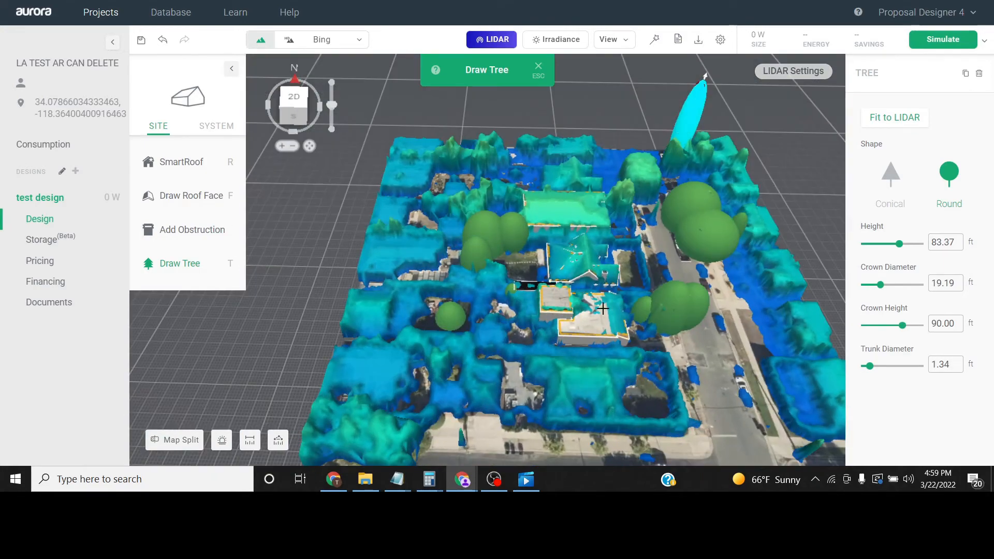
right_click_drag(576, 317, 591, 389)
scroll(606, 322, "down", 2)
mouse_move(605, 323)
right_mouse_down()
mouse_move(599, 164)
mouse_move(601, 326)
mouse_move(580, 171)
mouse_move(560, 296)
right_mouse_up()
scroll(600, 327, "up", 2)
scroll(600, 327, "up", 3)
scroll(560, 296, "down", 2)
Step: Hide the LIDAR overlay and finish drawing trees around the houses
left_click(492, 40)
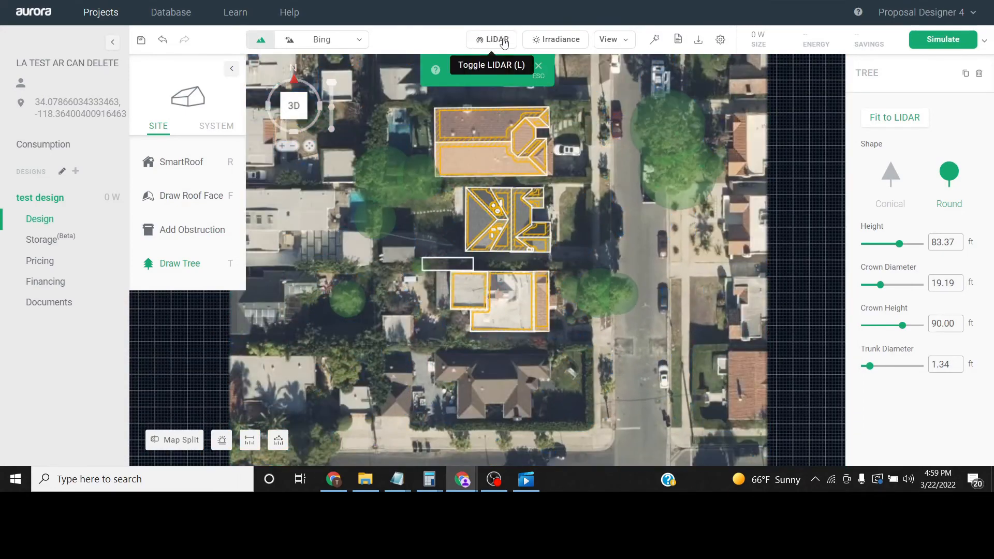
left_click(538, 69)
scroll(527, 176, "up", 3)
middle_click_drag(559, 296, 595, 271)
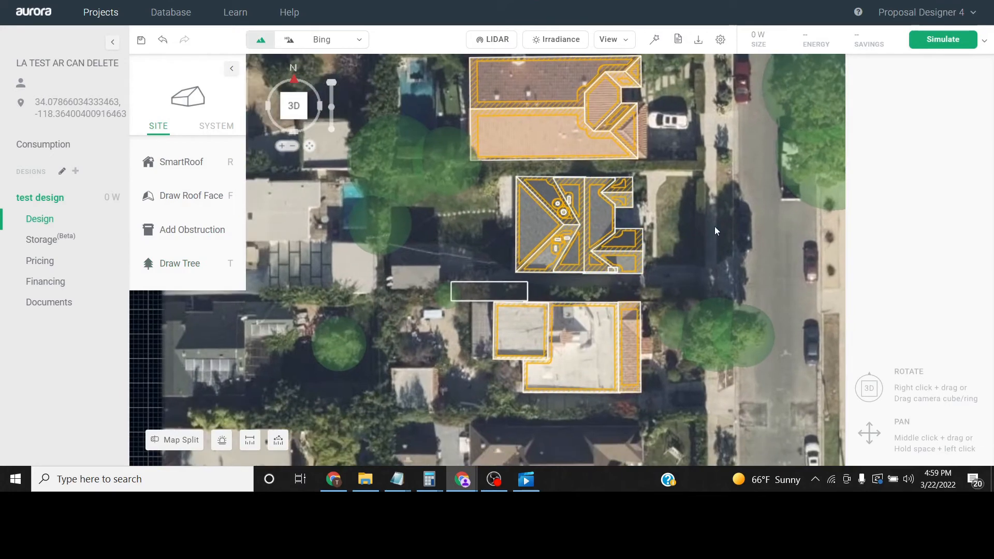
middle_click_drag(634, 213, 593, 231)
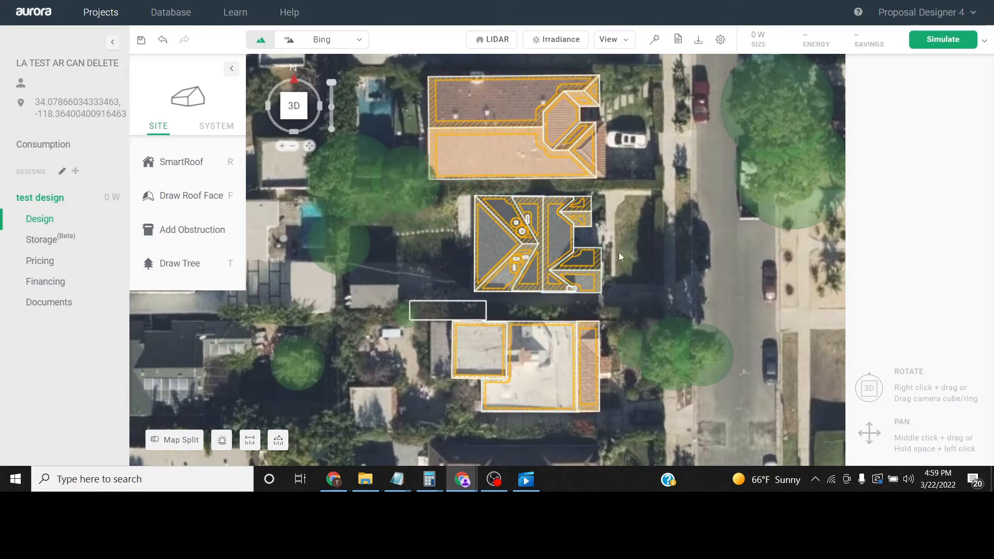
middle_click_drag(630, 197, 609, 227)
Step: Show the annual irradiance map on the roofs and inspect the solar access across the middle house's roof faces
left_click(556, 40)
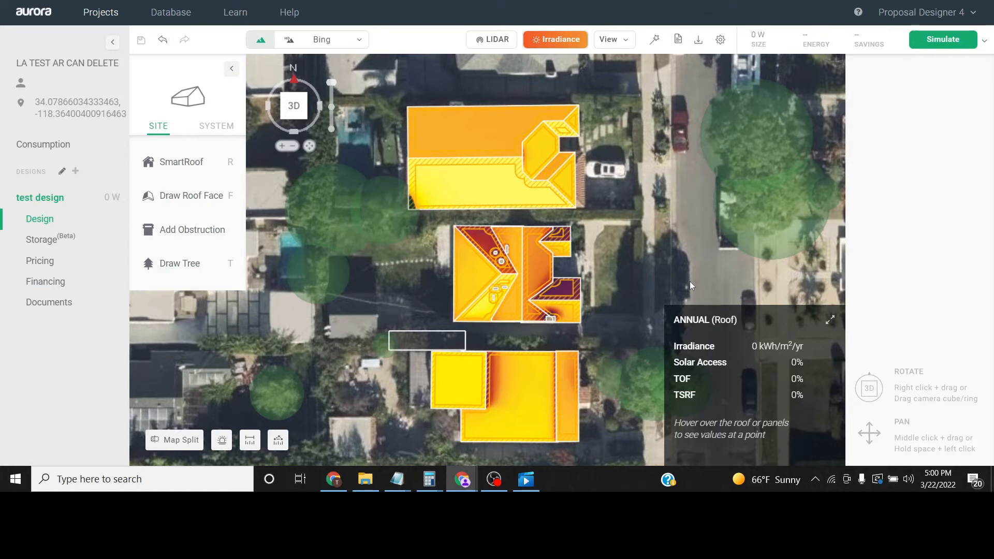
scroll(613, 322, "up", 3)
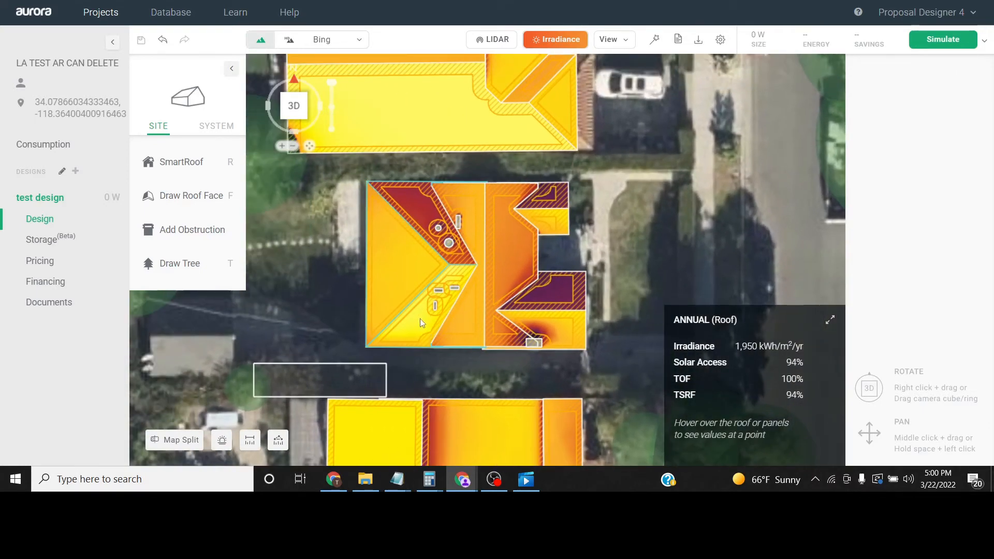
scroll(413, 317, "down", 3)
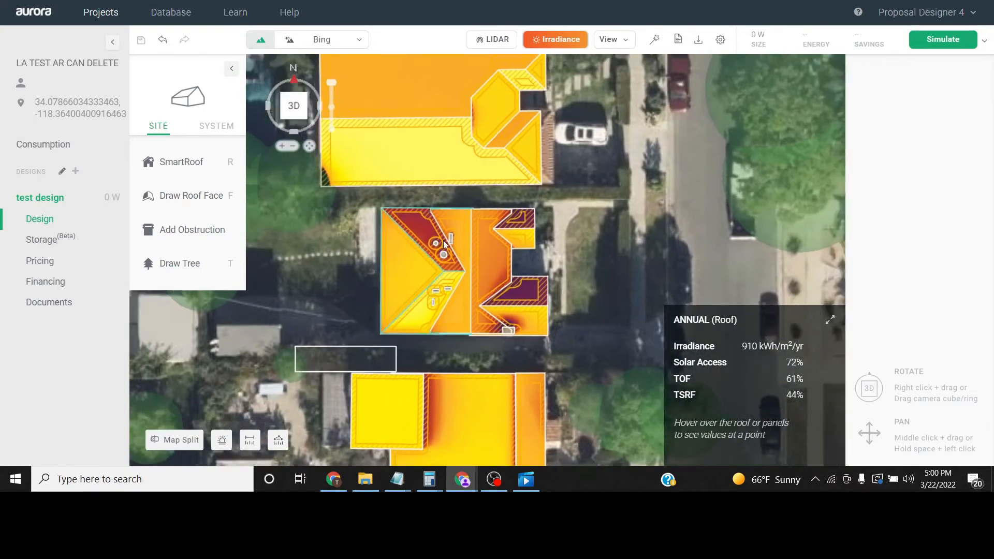
scroll(468, 273, "down", 2)
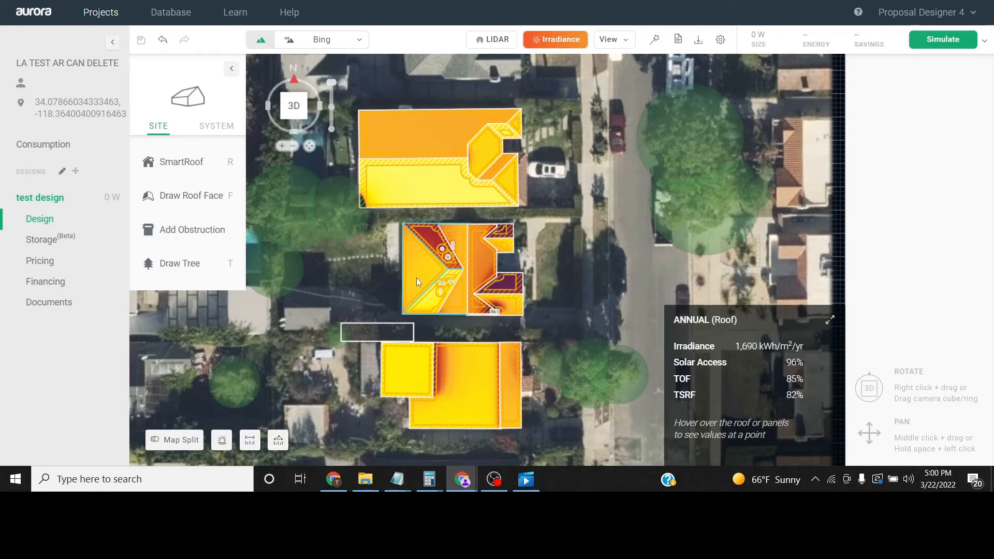
scroll(417, 278, "up", 5)
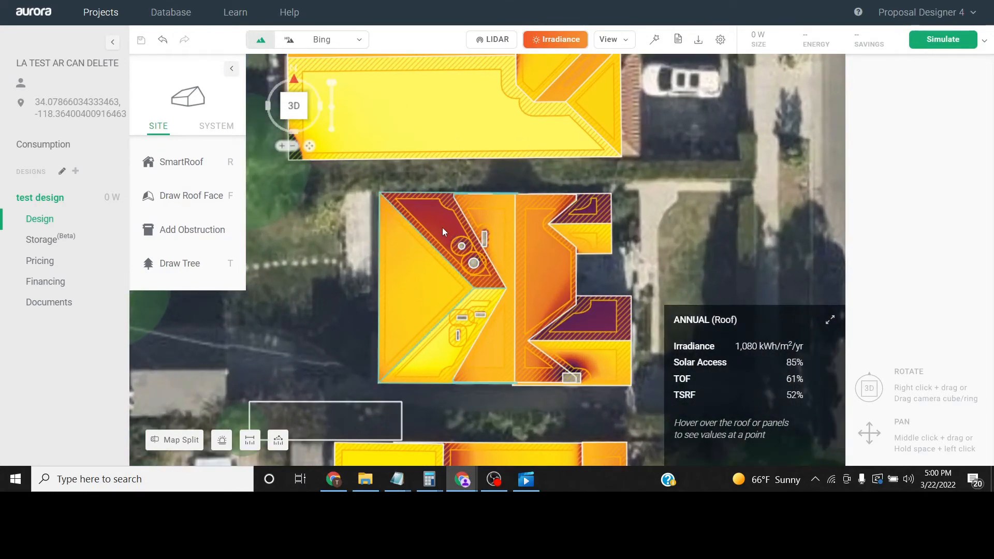
scroll(530, 271, "up", 1)
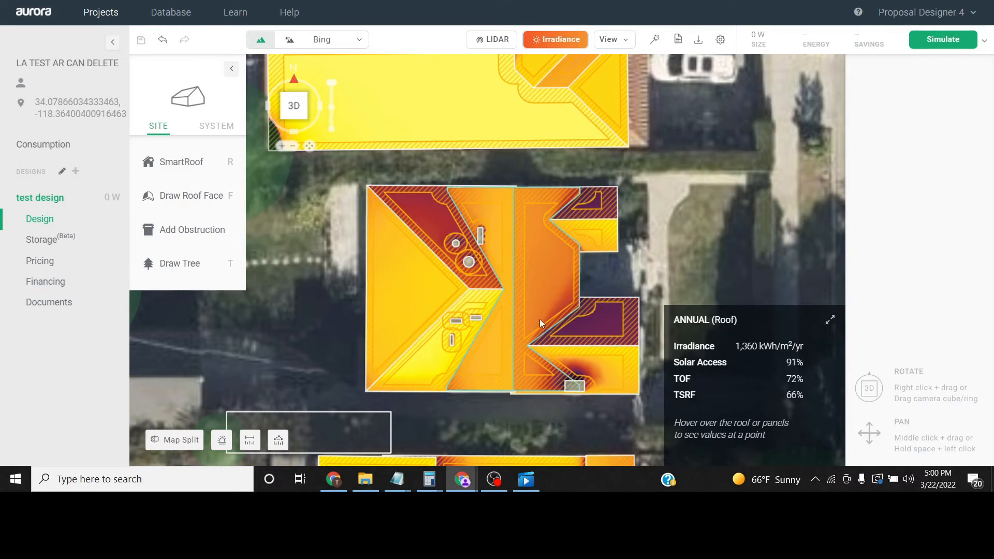
scroll(540, 319, "down", 3)
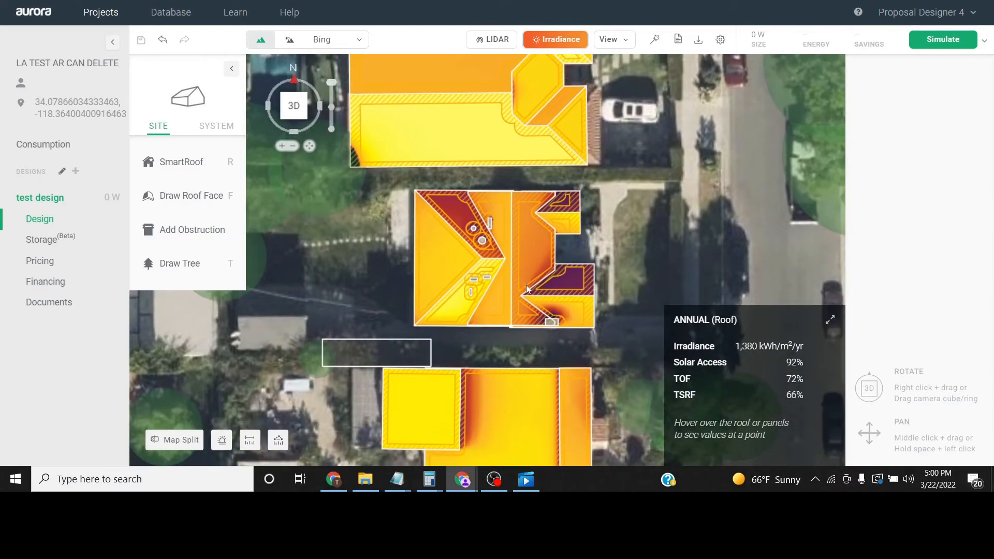
middle_click_drag(527, 284, 462, 275)
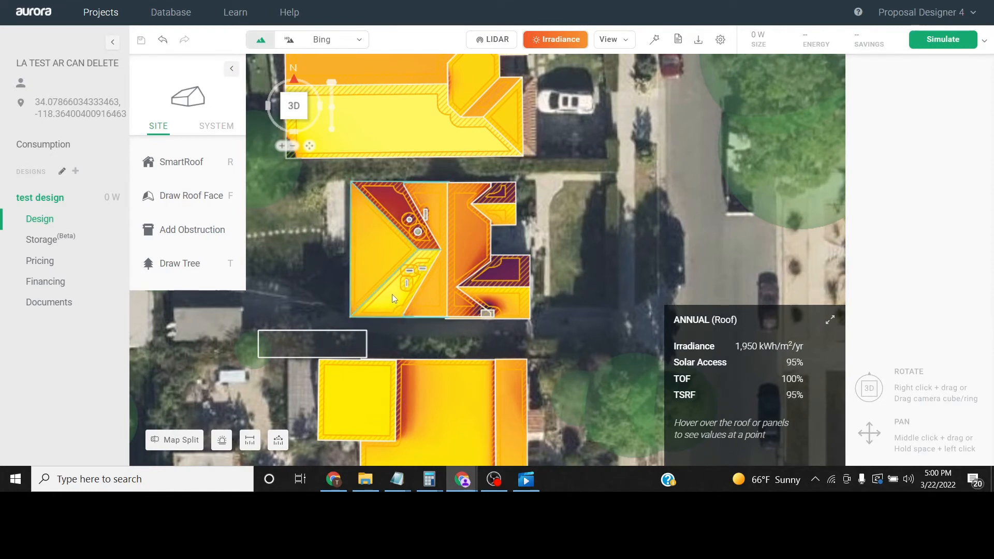
middle_click_drag(573, 285, 581, 293)
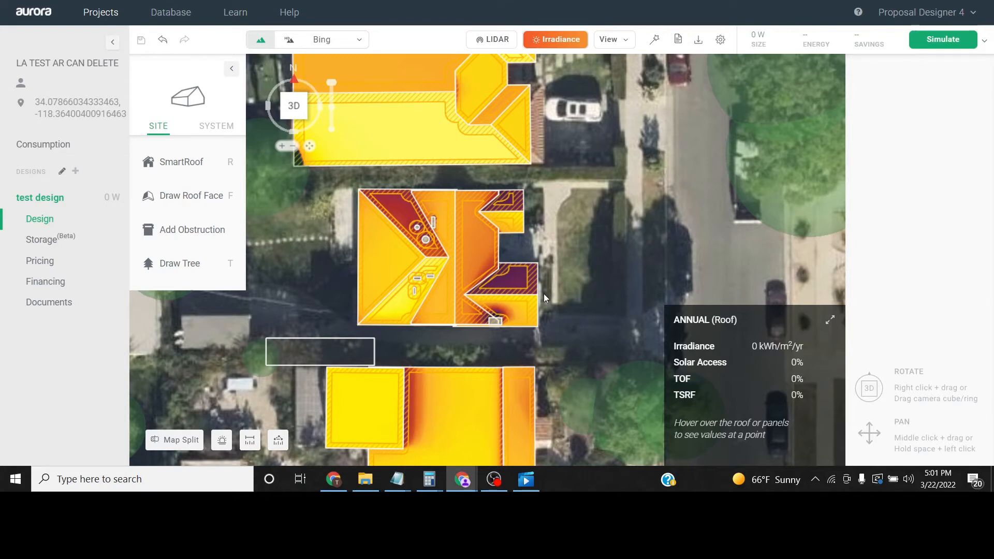
Step: Switch to system design and inspect the azimuth, pitch and irradiance of the middle house's west- and east-facing roof faces
left_click(376, 251)
left_click(217, 126)
left_click(399, 249)
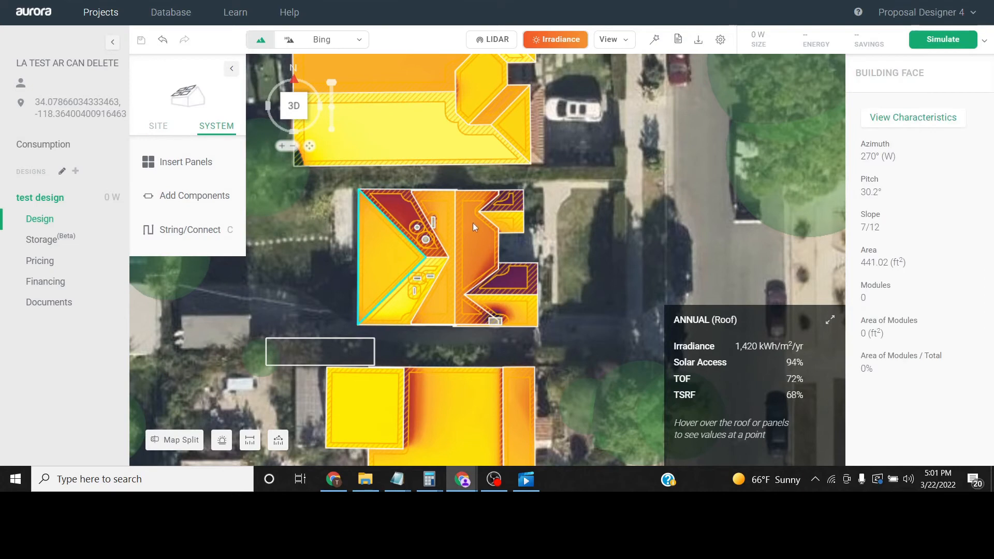
left_click(464, 255)
left_click(436, 312)
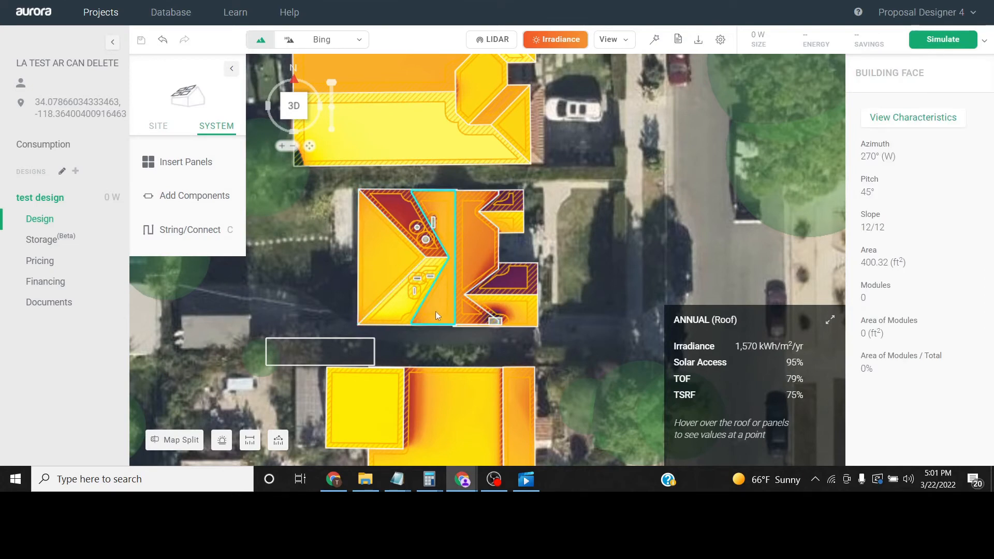
scroll(421, 275, "down", 5)
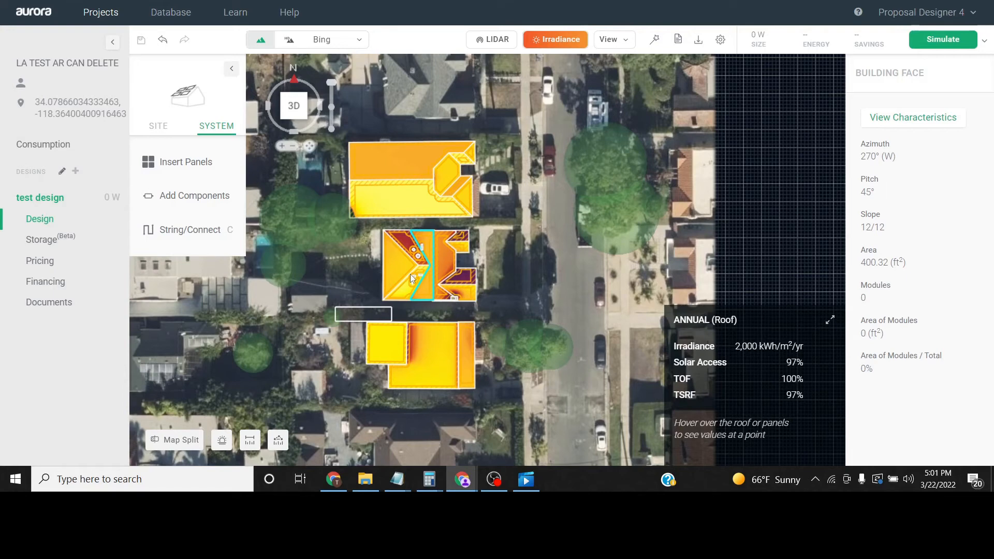
scroll(410, 274, "up", 4)
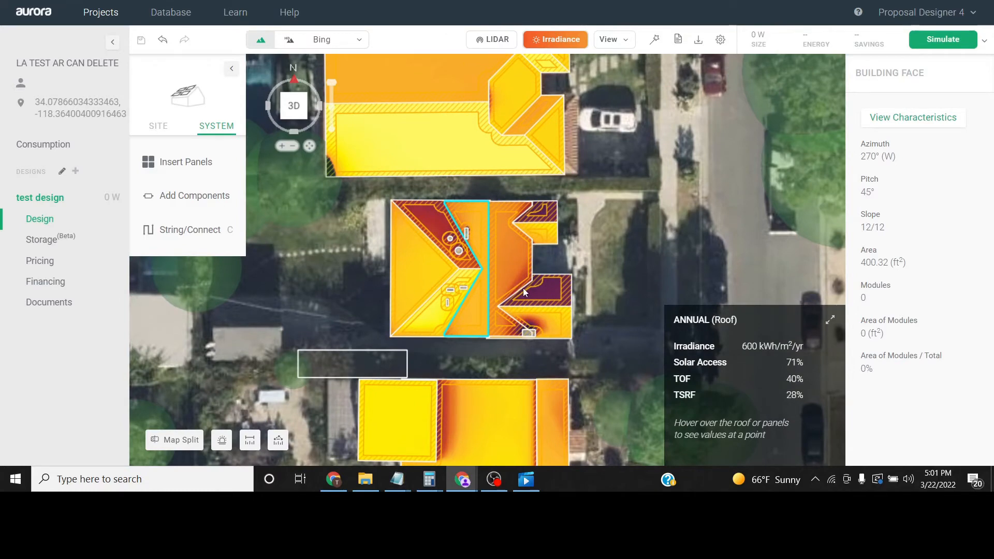
scroll(458, 305, "up", 3)
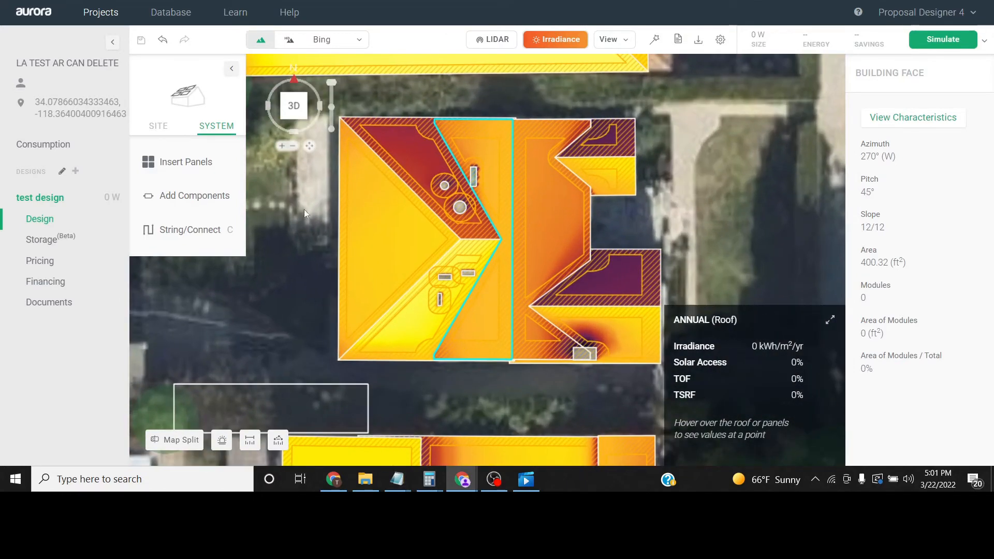
Step: Fill the middle house's south-facing roof face with LG380N1C-A6 panels using Hoymiles MI-300 microinverters
left_click(186, 162)
left_click(319, 164)
left_click(409, 223)
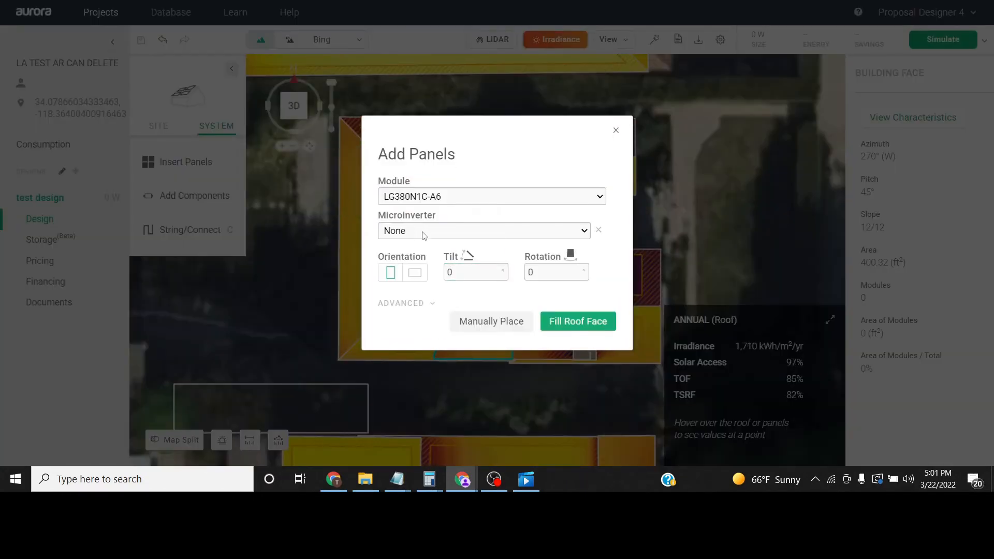
left_click(421, 229)
left_click(399, 312)
left_click(564, 331)
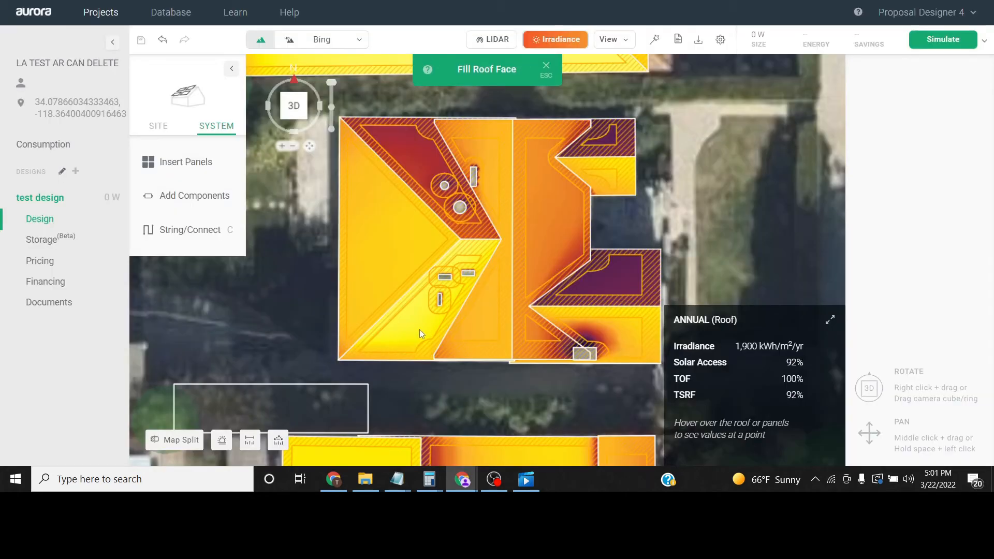
left_click(420, 329)
scroll(443, 359, "up", 2)
scroll(425, 342, "up", 3)
left_click(418, 308)
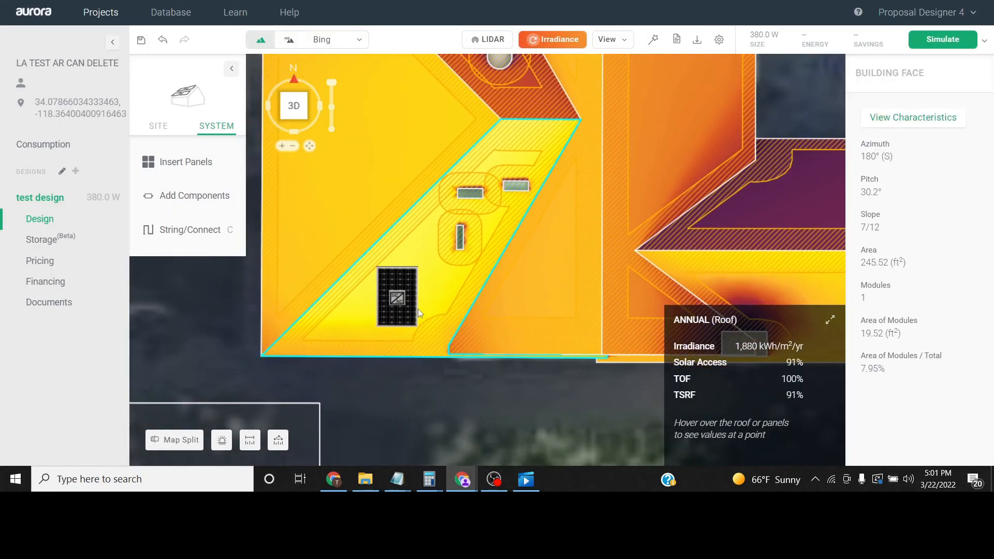
Step: Turn the panel on the south-facing roof face to landscape orientation and move it down beside the lower fire setback
left_click(414, 310)
left_click_drag(421, 317, 396, 334)
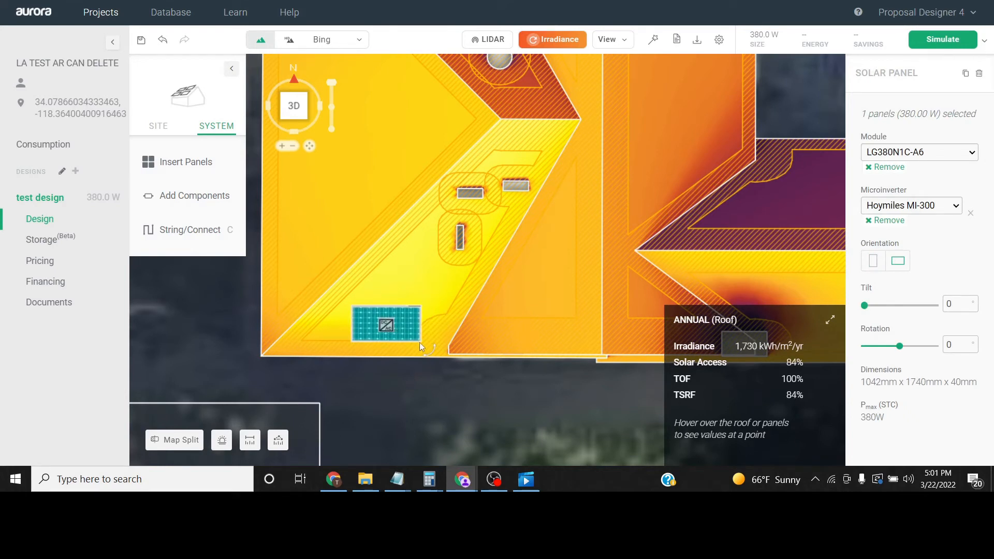
left_click_drag(418, 320, 412, 318)
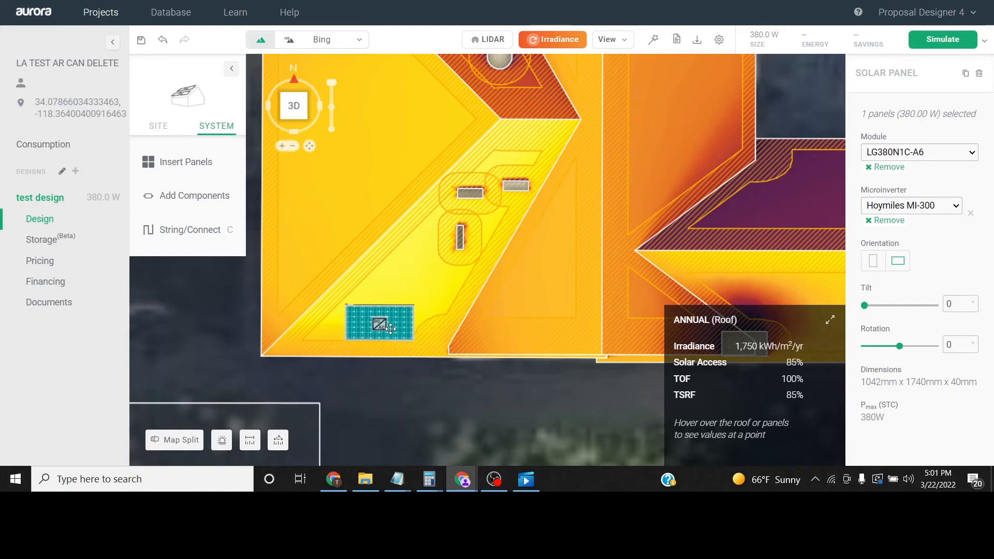
Step: Duplicate the landscape panel and place the copy directly above it, offset to the east, on the same roof face
scroll(413, 315, "up", 5)
key("ctrl+c")
key("ctrl+v")
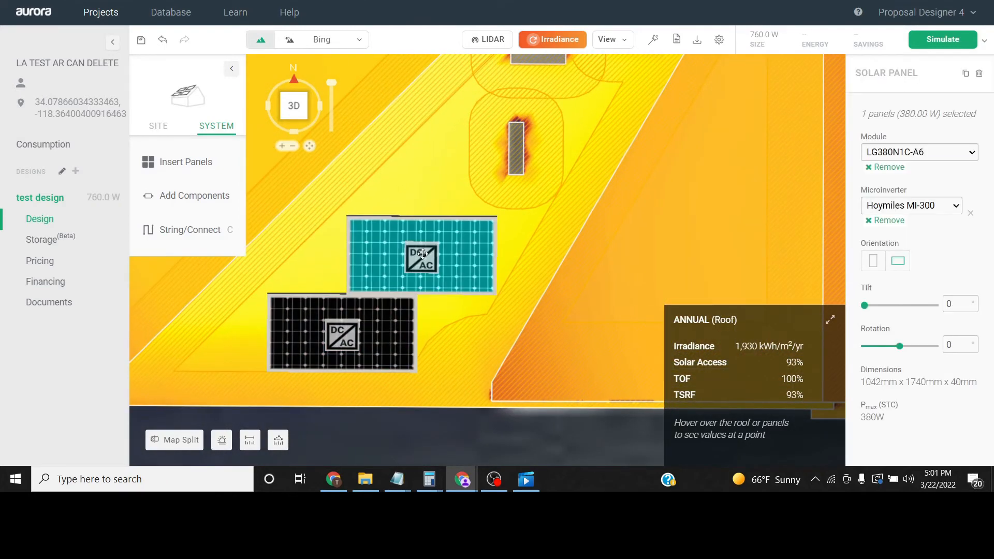
left_click(558, 219)
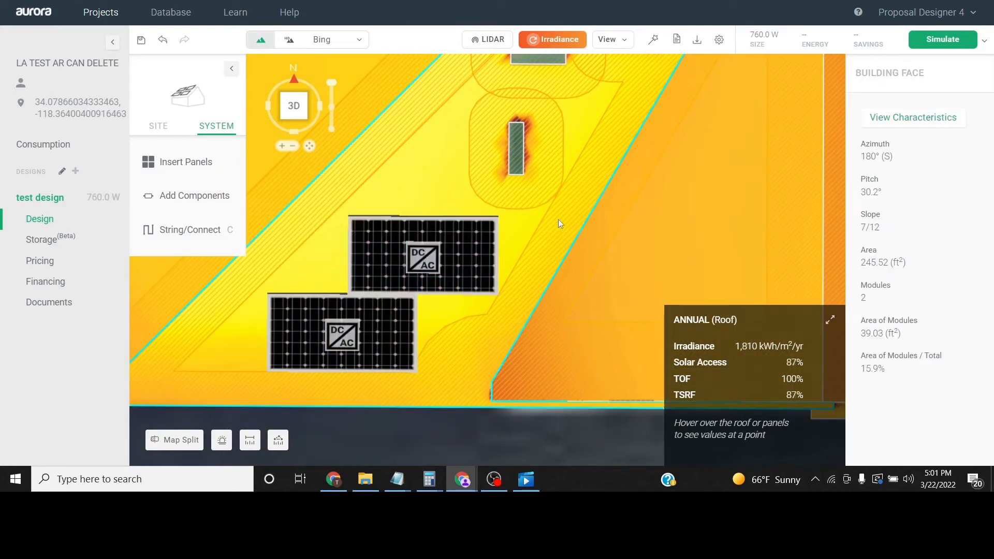
Step: Select the middle house's large east-facing roof face and inspect its azimuth, pitch and area
scroll(568, 230, "down", 5)
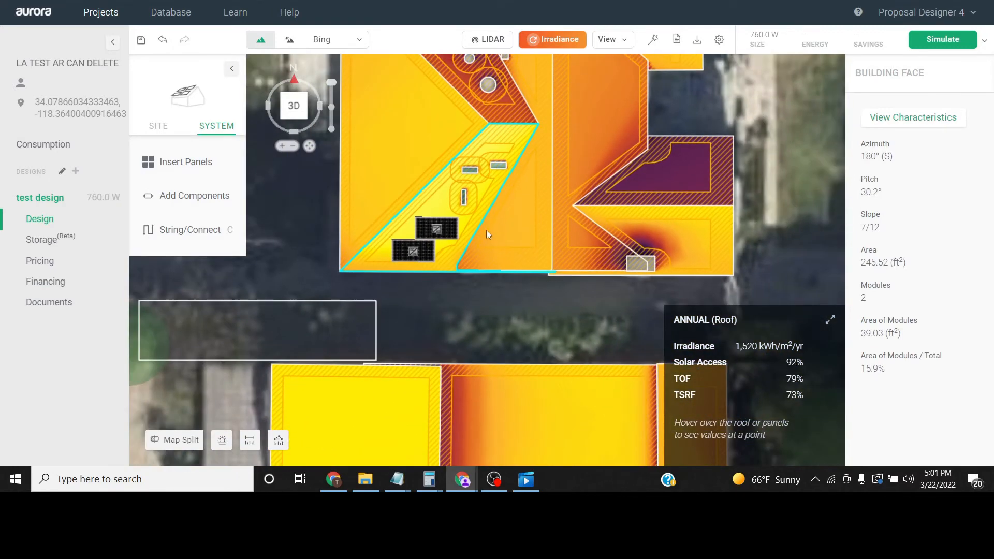
left_click_drag(486, 230, 452, 253)
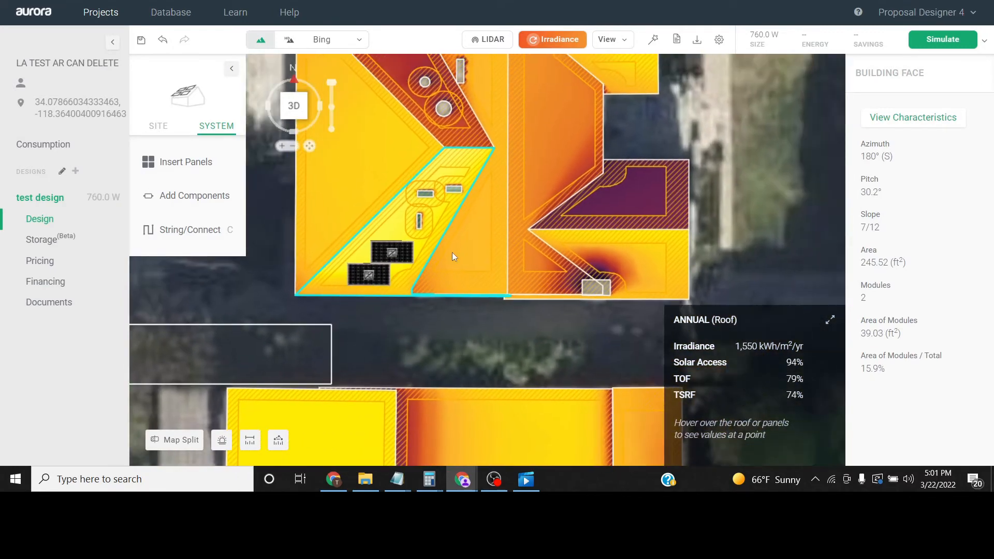
scroll(461, 259, "down", 2)
key("ctrl+a")
left_click(510, 215)
left_click_drag(509, 216, 514, 240)
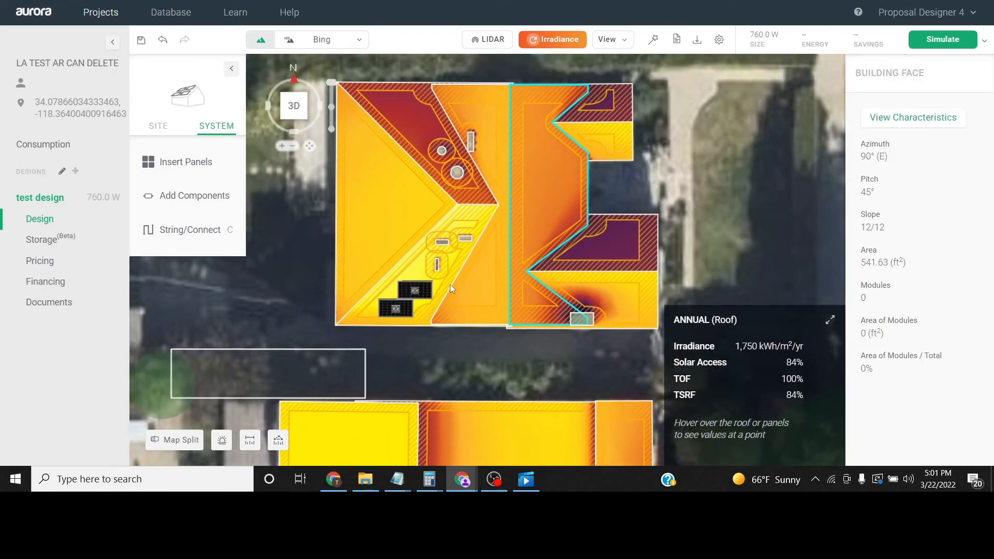
Step: Select the two landscape panels on the middle house's south-facing roof face to check the array, and clear the selection
scroll(453, 281, "down", 2)
key("ctrl+a")
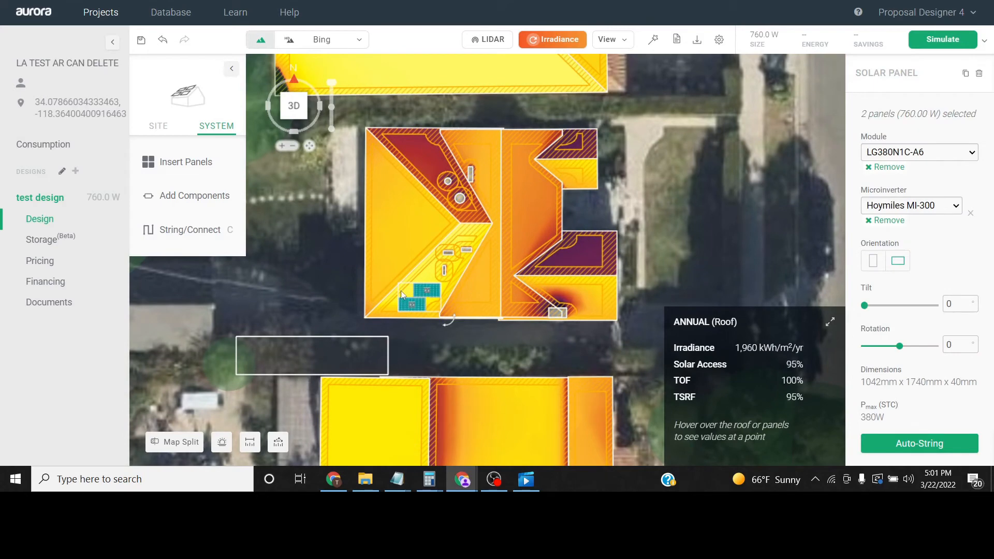
left_click(633, 209)
key("ctrl+a")
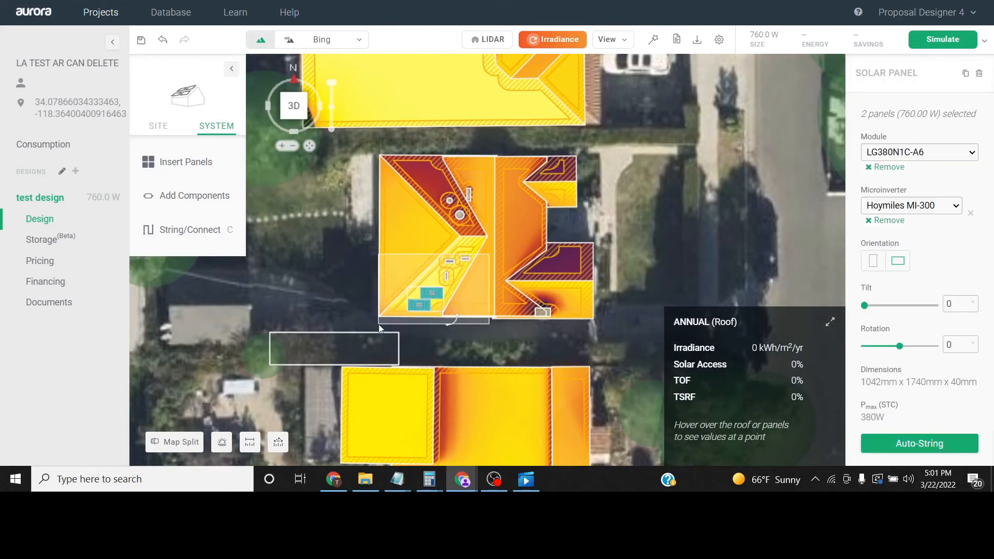
left_click(682, 167)
scroll(477, 315, "up", 2)
left_click_drag(489, 248, 287, 343)
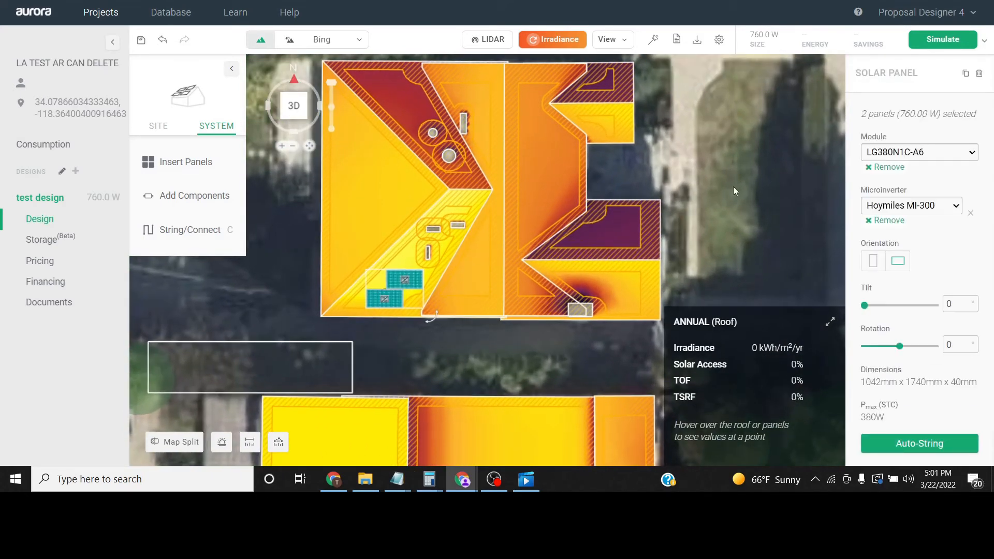
left_click(733, 186)
left_click_drag(491, 239, 368, 312)
left_click(651, 198)
right_click_drag(617, 254, 625, 258)
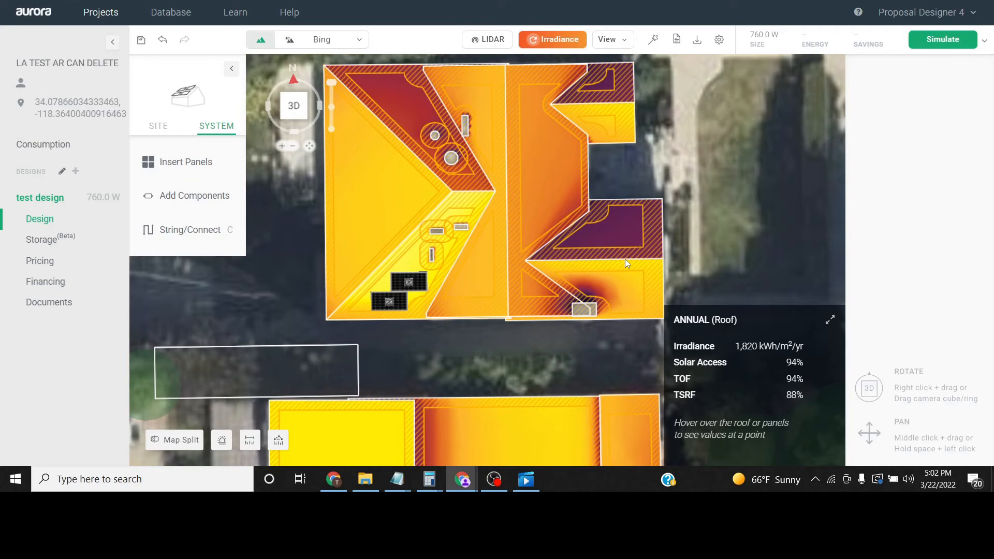
Step: Copy a panel onto the southeast wing's south-facing roof face in portrait orientation and place a second copy directly west of it
scroll(626, 259, "up", 2)
left_click(299, 279)
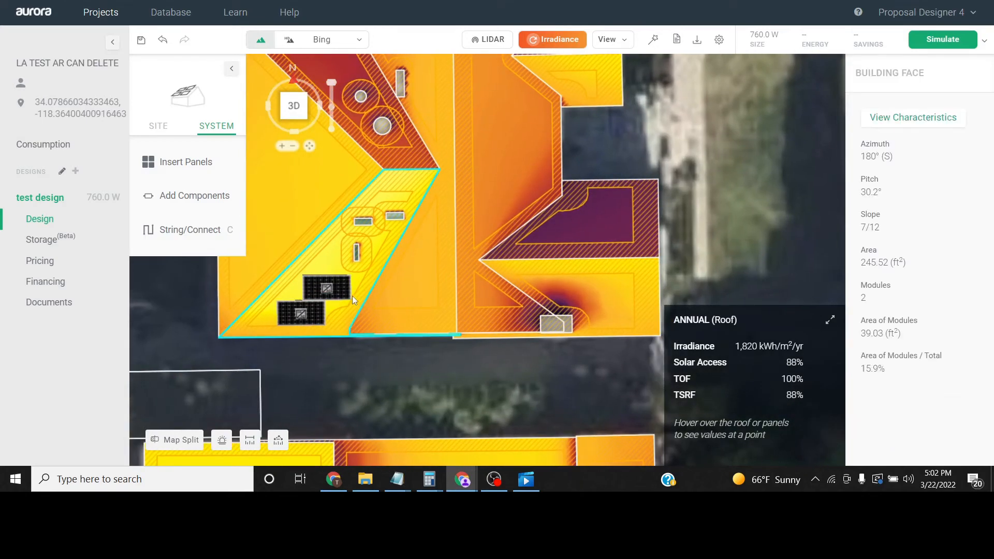
left_click(339, 291)
key("ctrl+c")
left_click_drag(506, 301, 356, 278)
key("ctrl+v")
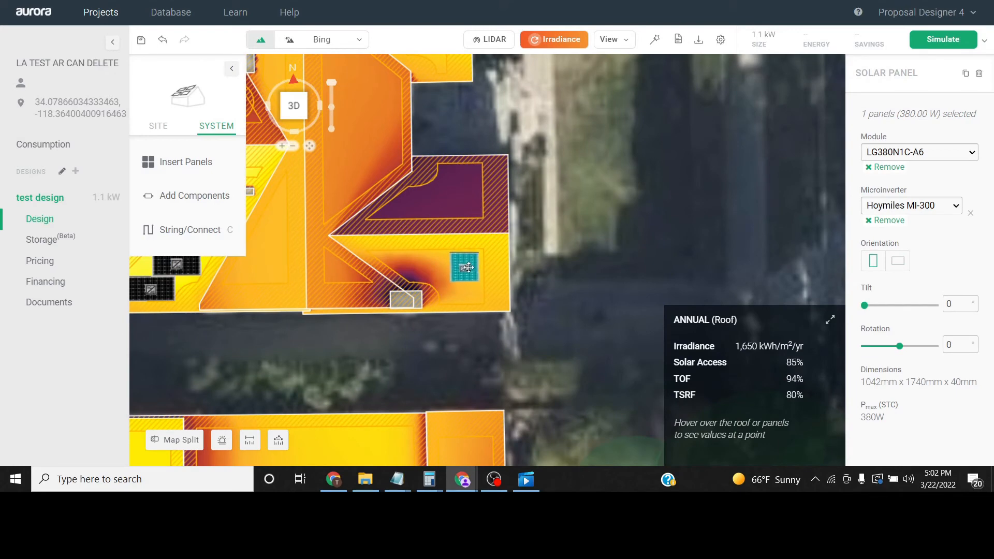
left_click_drag(469, 267, 472, 268)
scroll(457, 280, "up", 3)
key("ctrl+v")
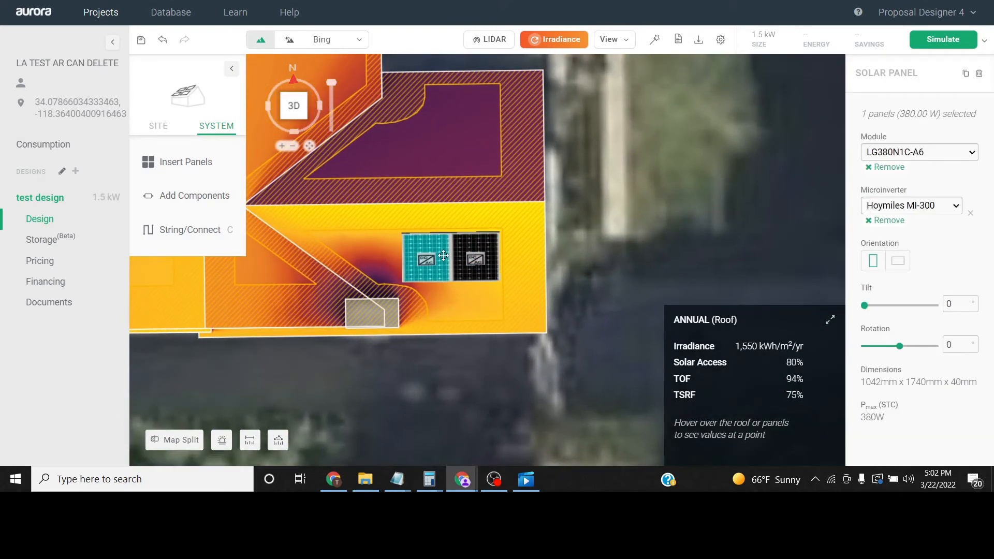
Step: Move both portrait panels on the southeast wing together into the northeast corner of the usable area beside the fire setbacks
left_click(442, 281)
scroll(443, 281, "up", 1)
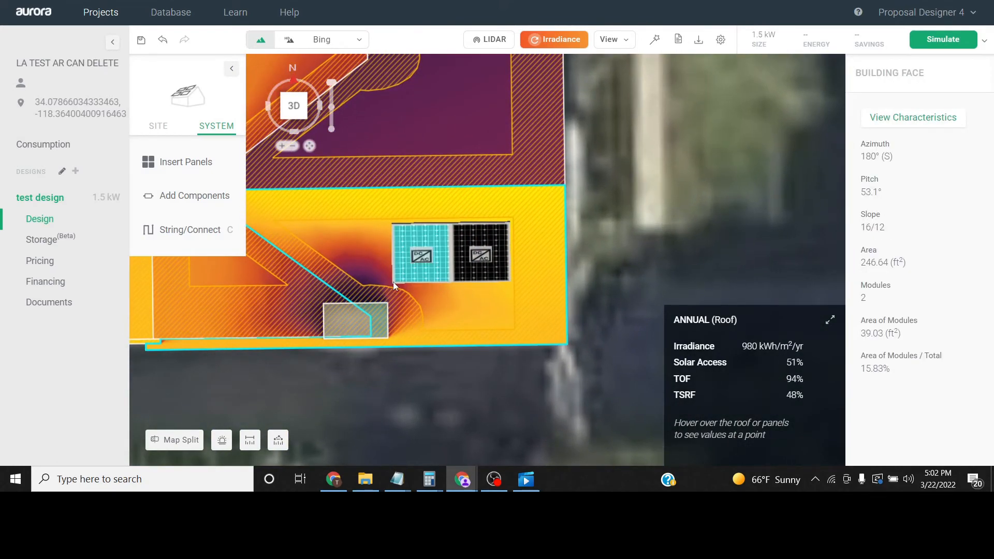
left_click(577, 256)
scroll(489, 256, "up", 3)
key("ctrl+a")
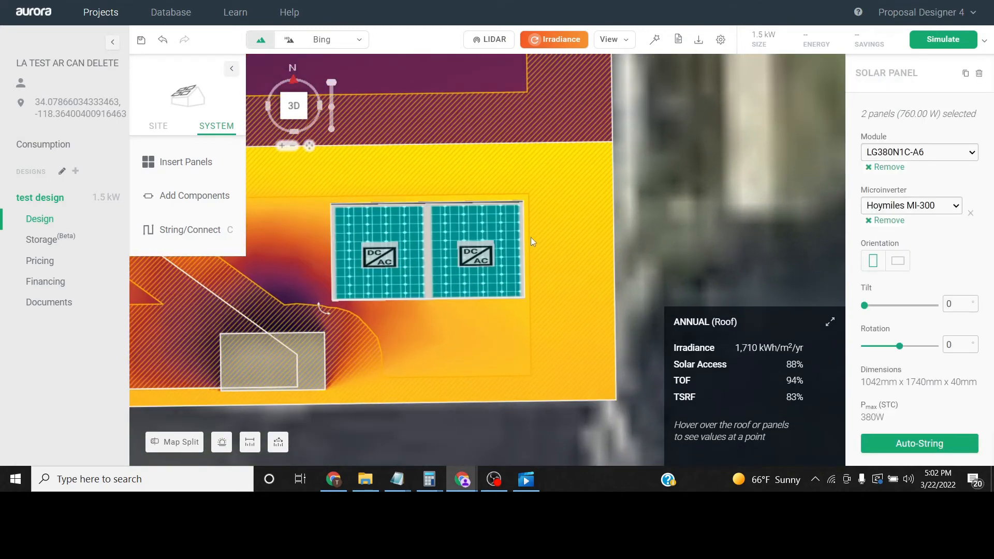
left_click_drag(501, 237, 505, 231)
key("Escape")
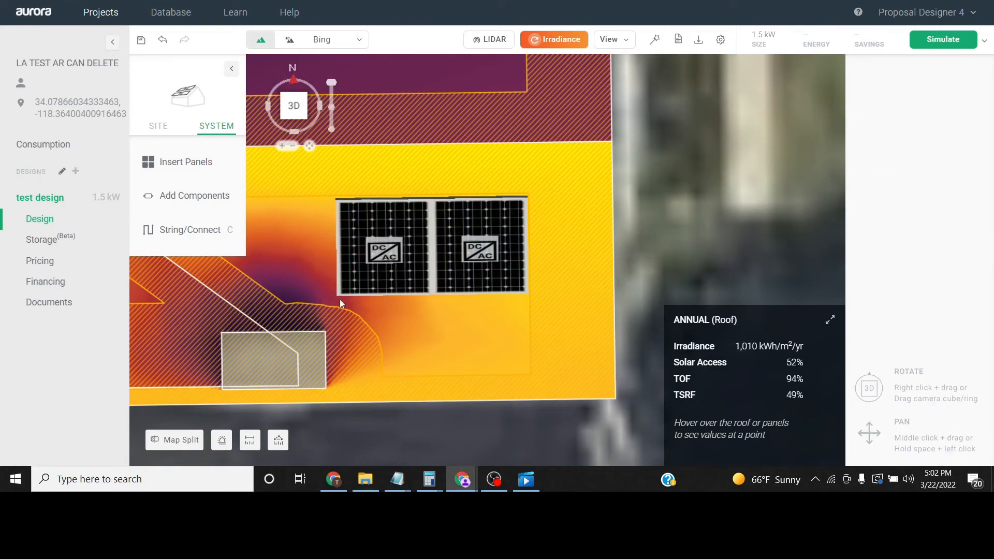
Step: Compare the southeast wing and its chimney with the LIDAR data, and examine the irradiance around the chimney and the two portrait panels
scroll(275, 279, "down", 2)
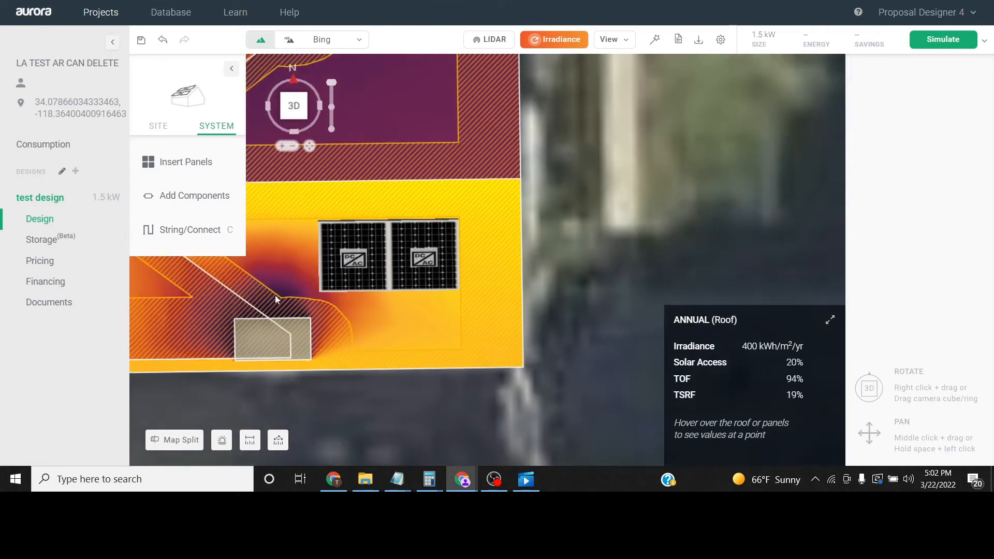
right_click_drag(275, 295, 460, 378)
middle_click_drag(457, 318, 509, 324)
scroll(548, 310, "up", 2)
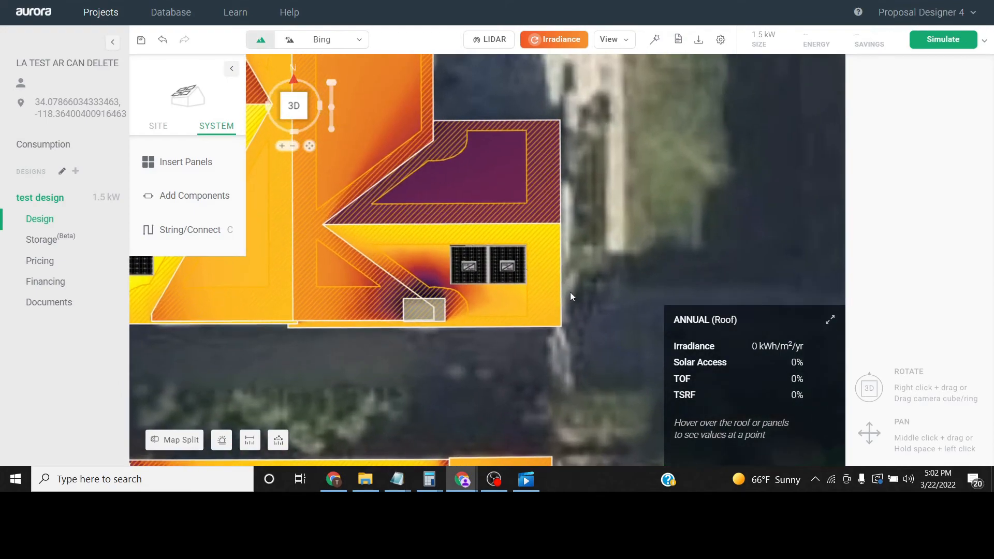
scroll(565, 280, "down", 3)
left_click(489, 40)
right_click_drag(505, 135, 362, 165)
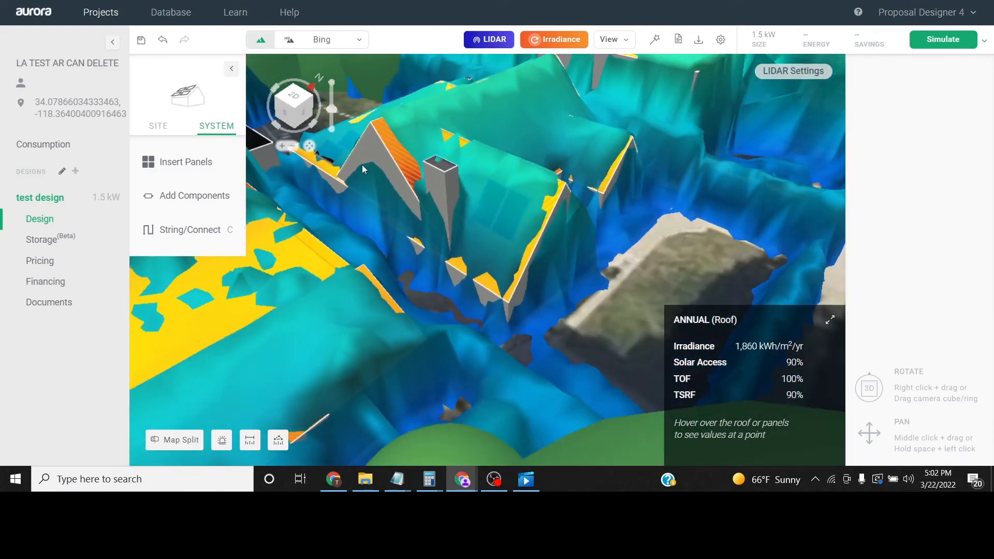
right_click_drag(456, 204, 642, 479)
left_click(495, 39)
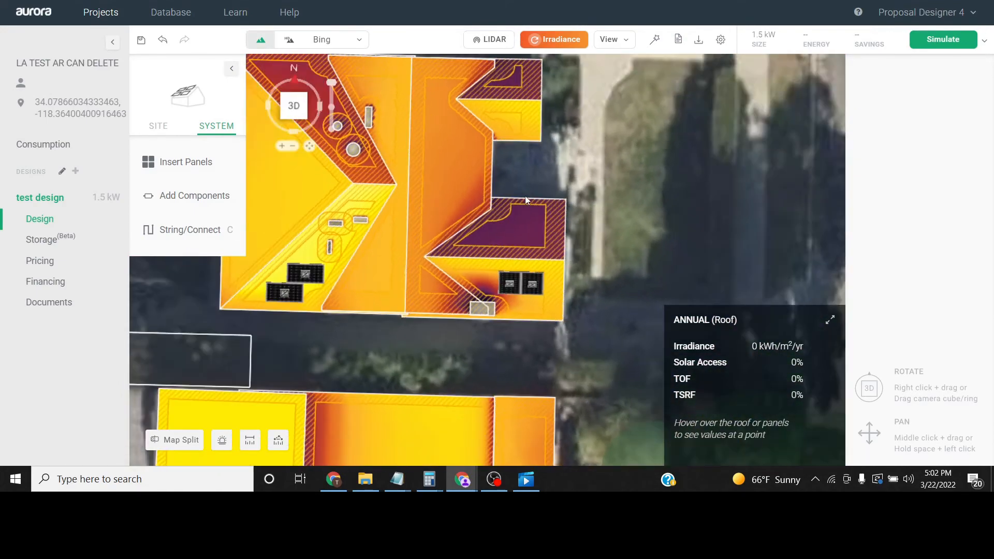
scroll(508, 275, "up", 2)
scroll(512, 300, "down", 3)
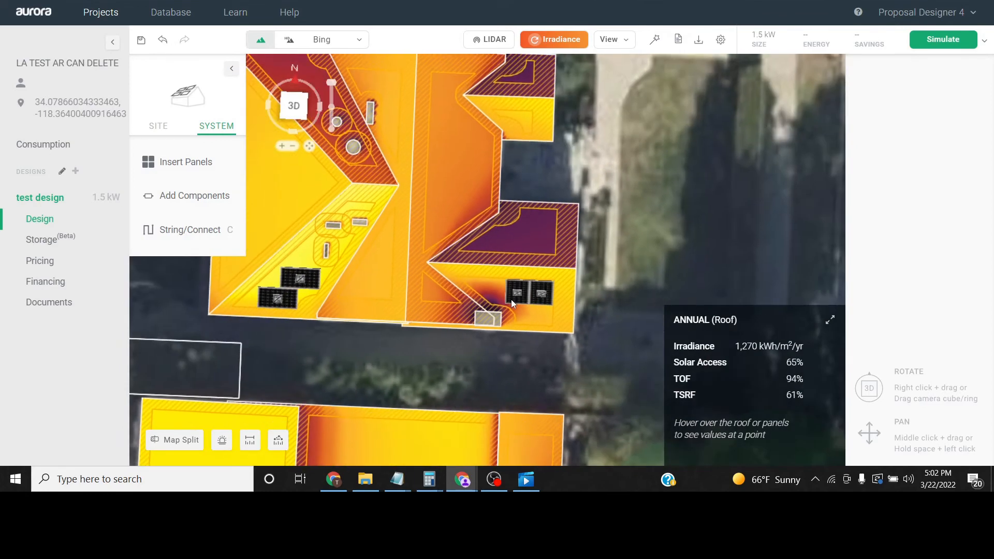
scroll(510, 302, "up", 2)
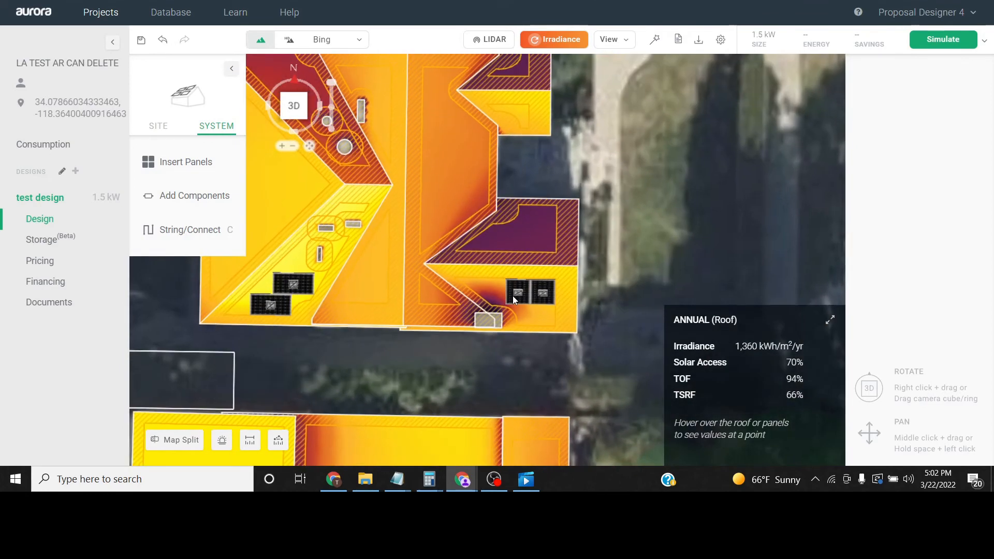
scroll(511, 296, "up", 2)
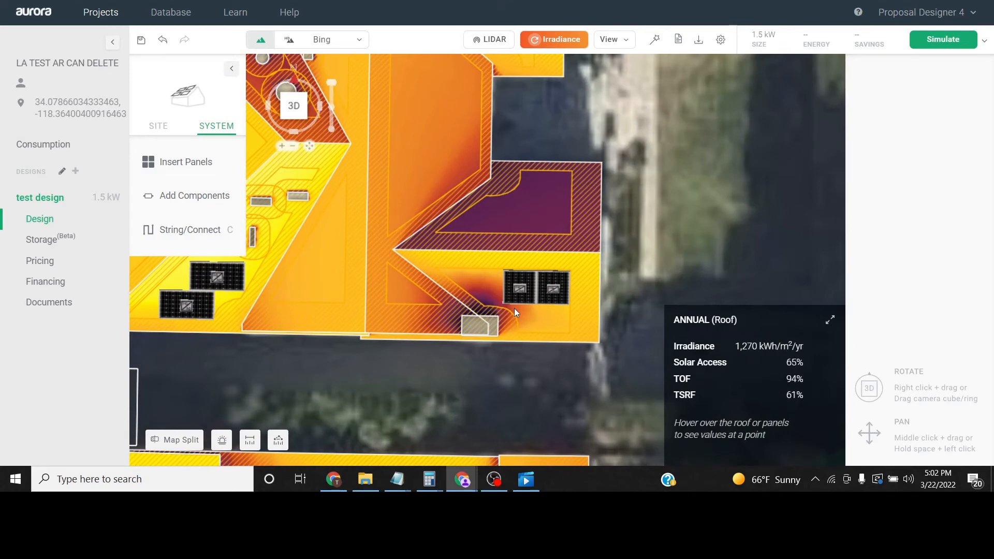
Step: Try filling the west-facing 30.2° roof face with portrait LG380N1C-A6 panels using Hoymiles MI-300 microinverters, and delete the array
scroll(512, 313, "down", 2)
middle_click_drag(382, 288, 397, 314)
scroll(403, 317, "down", 1)
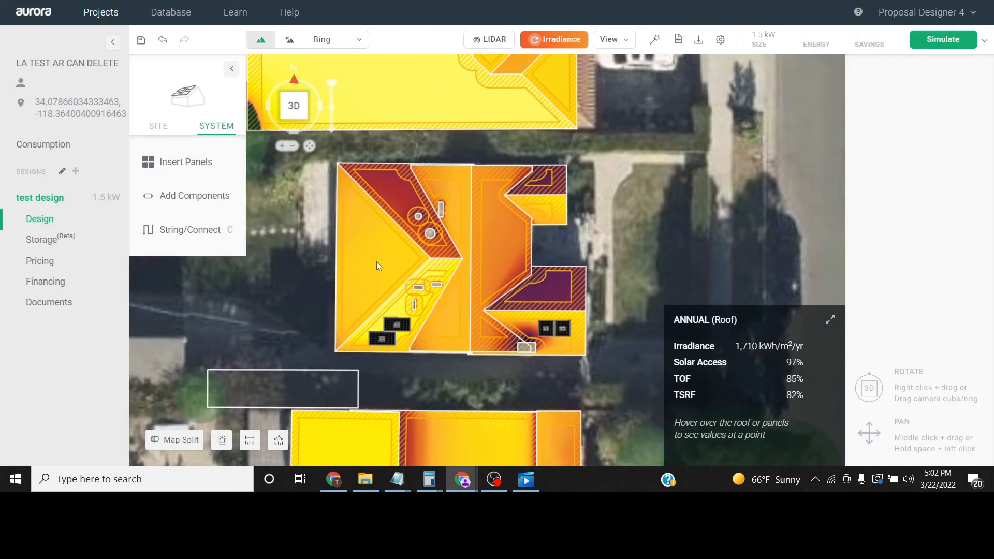
left_click(368, 251)
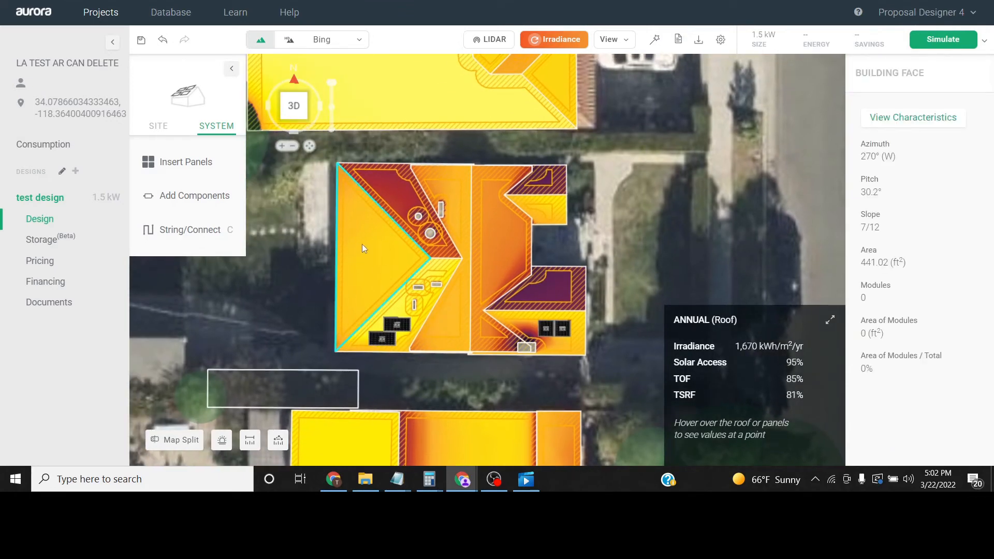
left_click(176, 162)
left_click(288, 166)
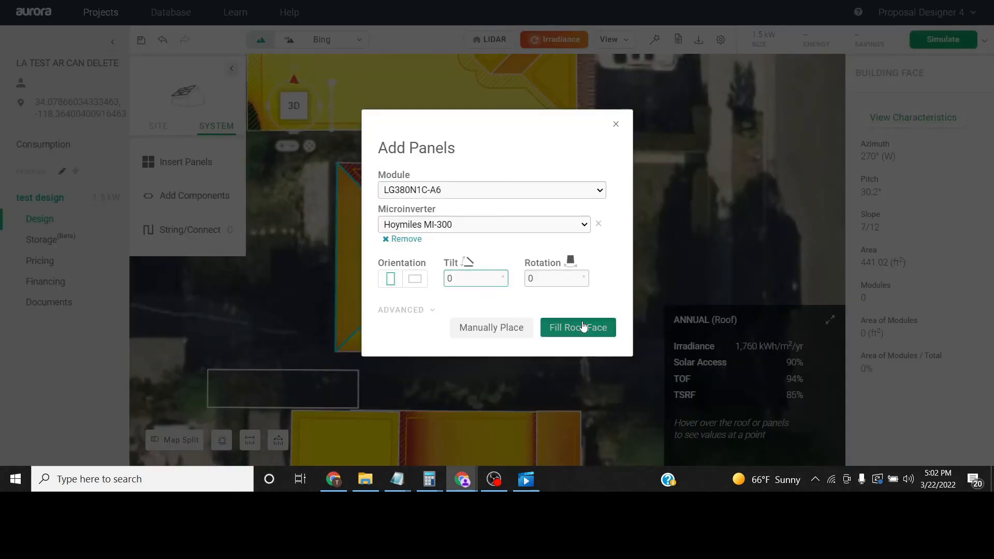
left_click(578, 327)
scroll(540, 350, "up", 4)
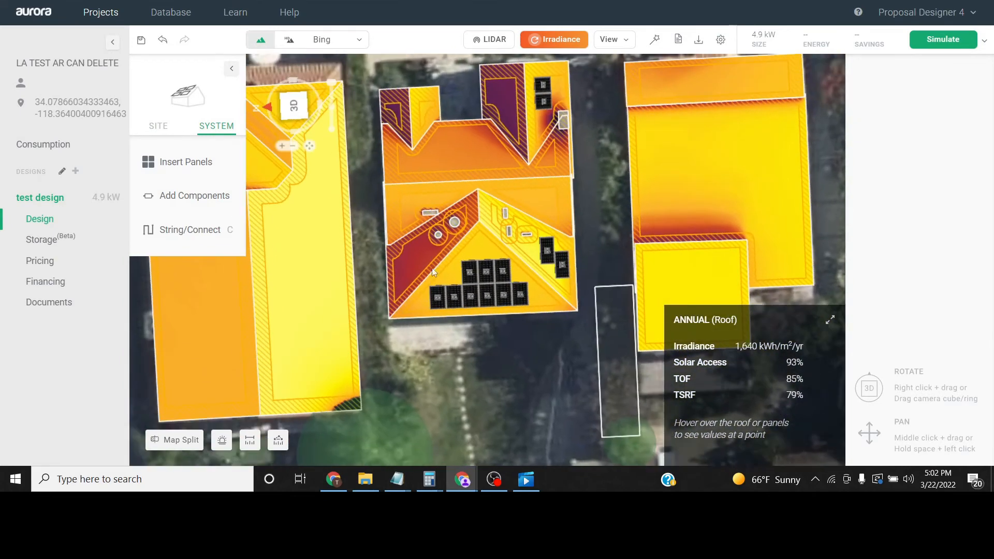
left_click(511, 291)
key("Delete")
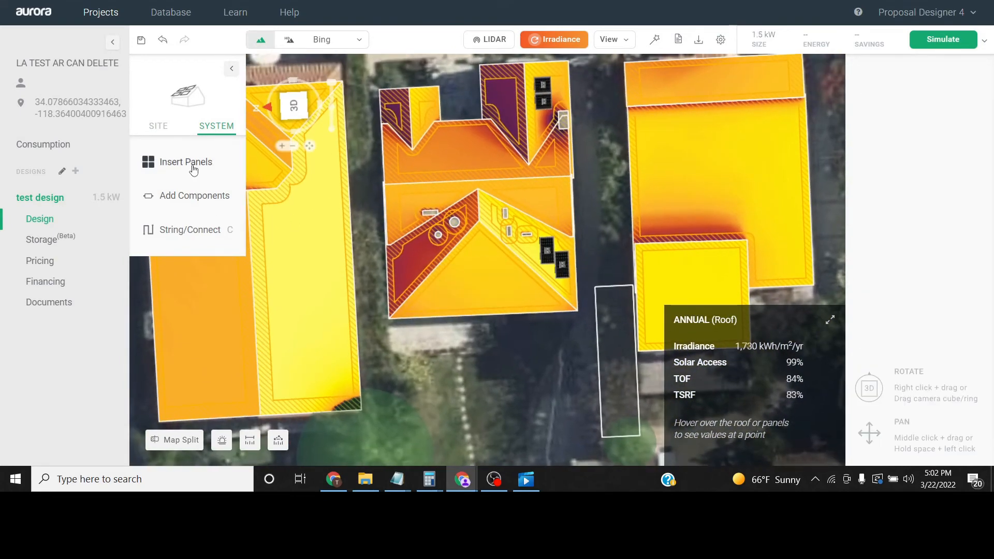
Step: Fill the middle house's west-facing 30.2° roof face with panels in landscape orientation
left_click(193, 170)
left_click(488, 326)
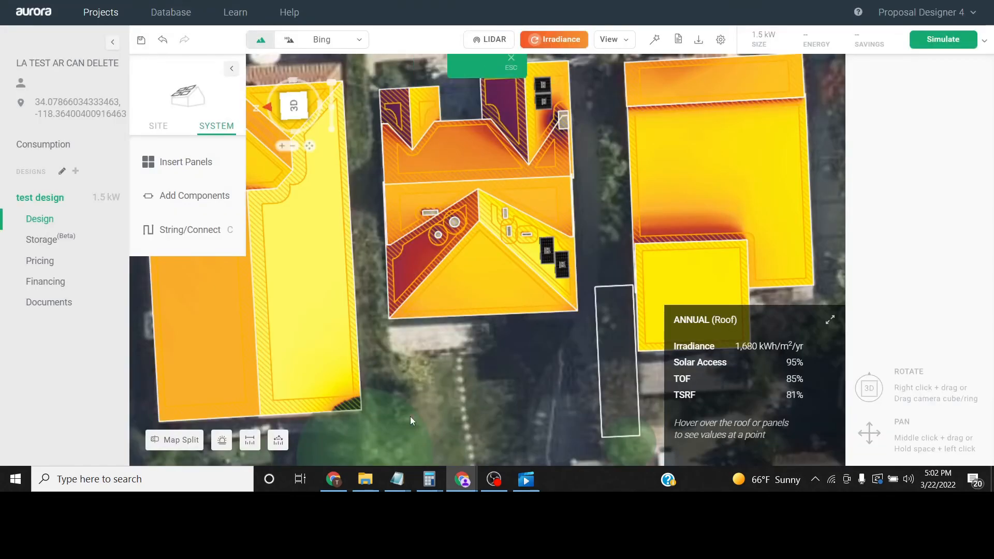
key("ctrl+z")
left_click_drag(404, 257, 517, 315)
scroll(527, 337, "up", 2)
left_click(527, 337)
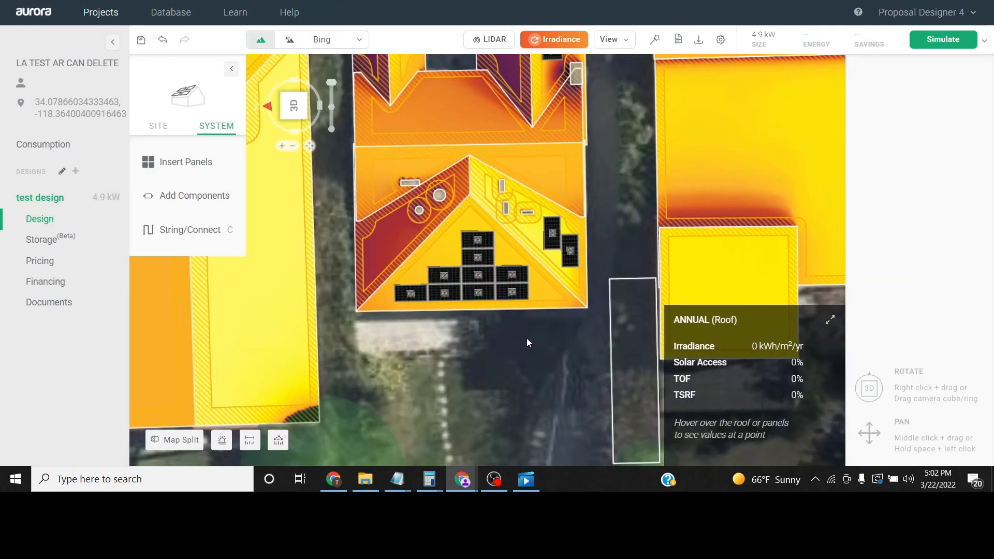
Step: Shift the row of four landscape panels nearest the west eave southward and centre the row of three above it
scroll(527, 337, "up", 2)
left_click_drag(543, 266, 331, 285)
scroll(404, 285, "up", 1)
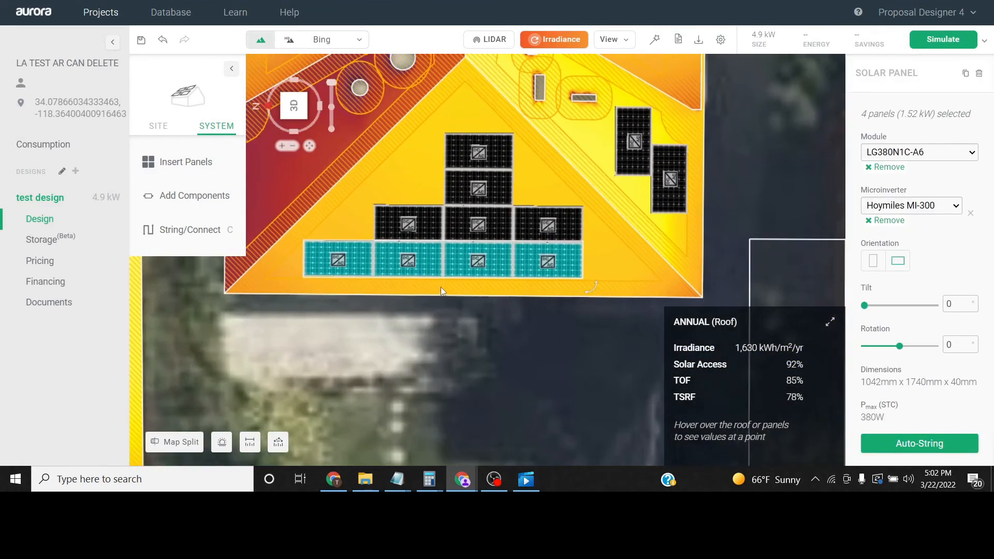
scroll(441, 288, "up", 1)
left_click_drag(456, 264, 478, 264)
left_click(607, 224)
left_click_drag(607, 224, 400, 230)
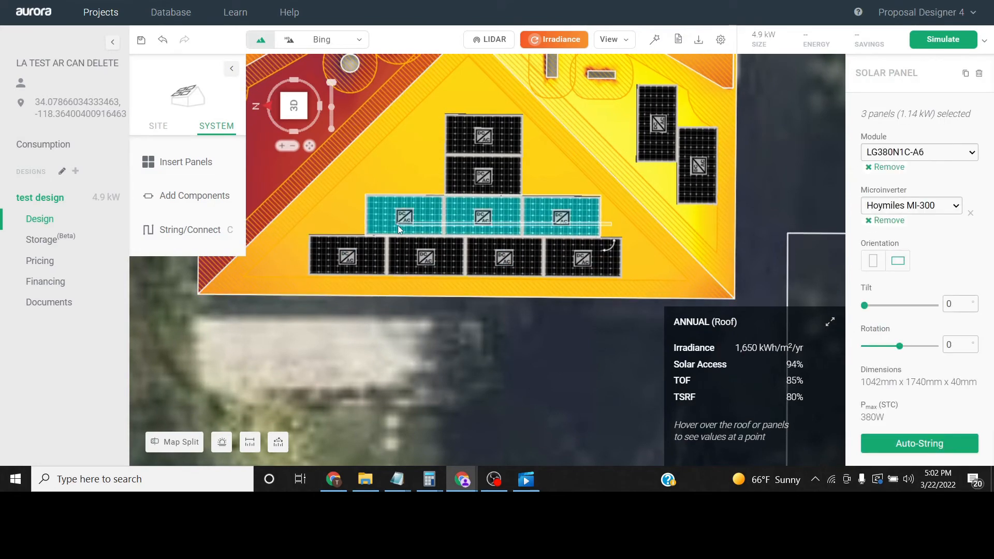
left_click_drag(516, 225, 437, 205)
Step: Copy a panel to make a row of two above the row of three, and centre a single panel above them
left_click(532, 178)
left_click_drag(508, 166, 529, 200)
key("ctrl+v")
left_click_drag(490, 154, 475, 148)
left_click(588, 190)
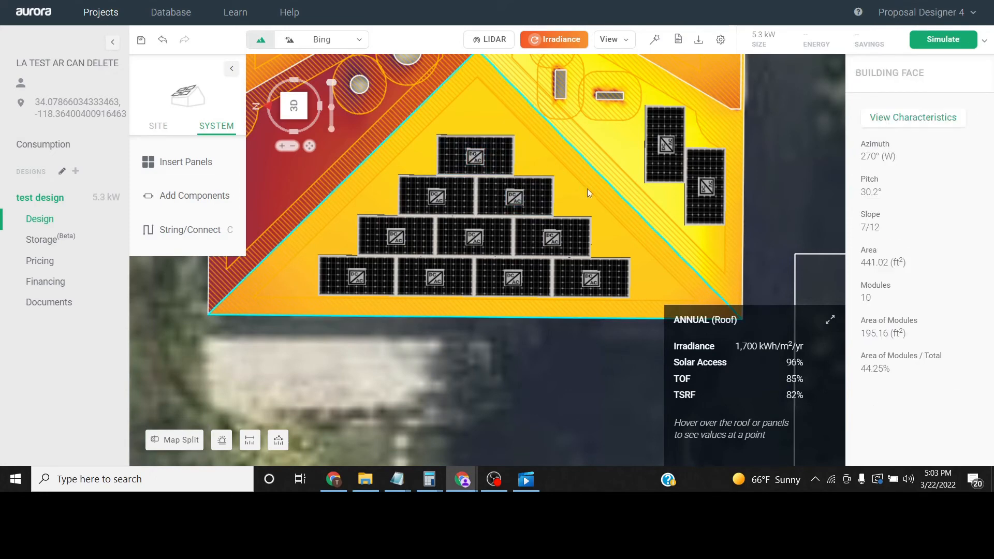
Step: Review the panel arrays in a north-up view and inspect the azimuth, pitch and area of the steeper west-facing roof face
scroll(601, 218, "down", 5)
left_click(273, 102)
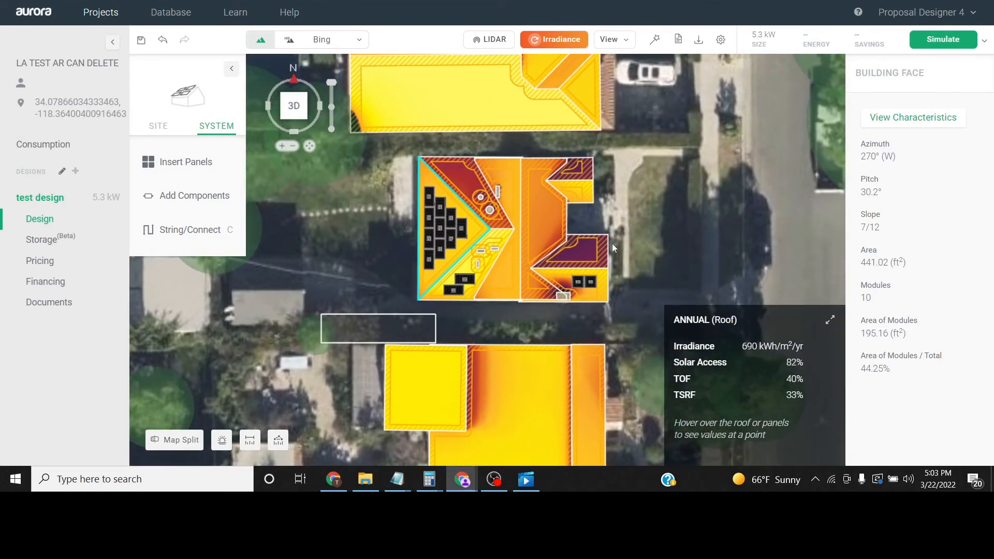
scroll(598, 275, "up", 2)
left_click_drag(598, 274, 418, 328)
left_click_drag(490, 155, 343, 259)
left_click(476, 148)
scroll(474, 236, "down", 2)
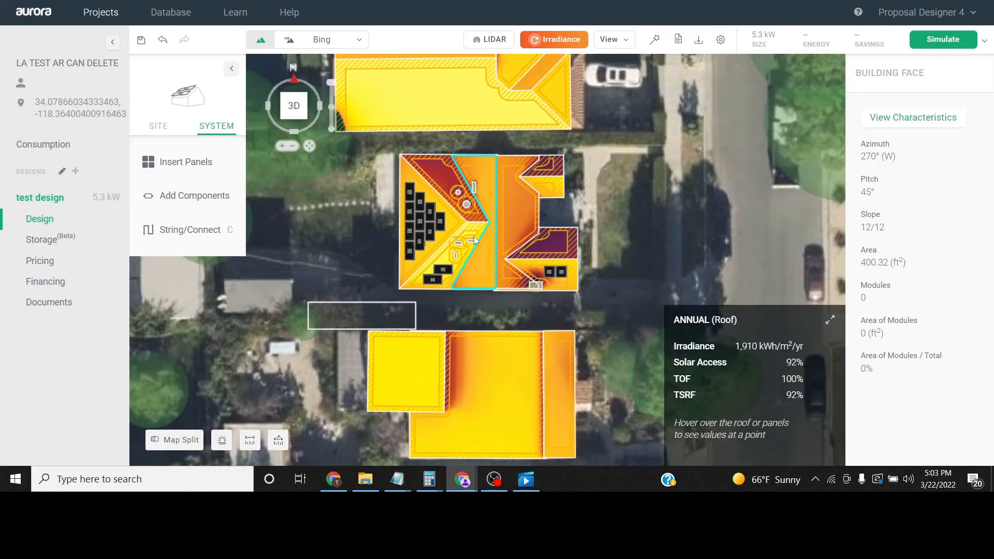
middle_click_drag(474, 236, 484, 263)
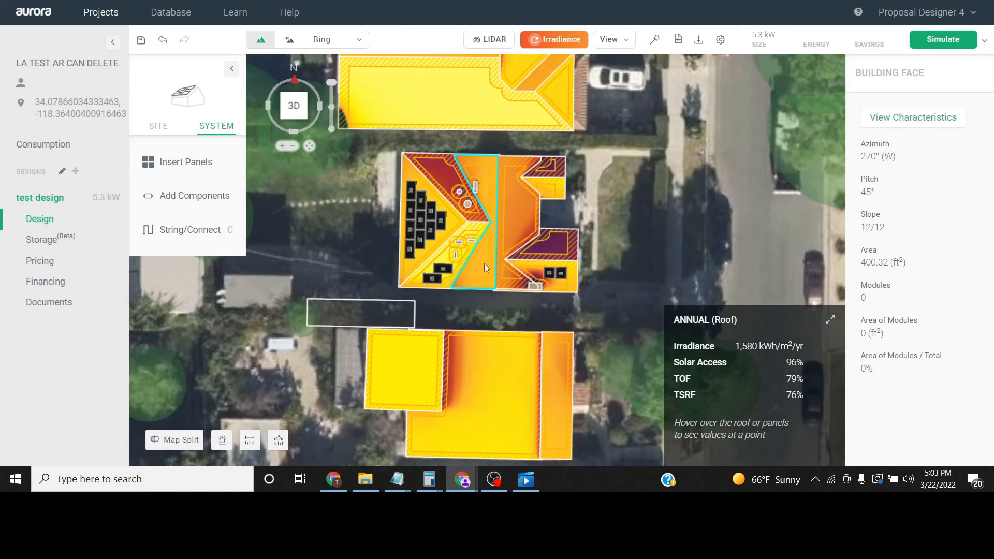
Step: Run the performance simulation, and review the full panel selection and the annual and monthly production results
left_click(946, 43)
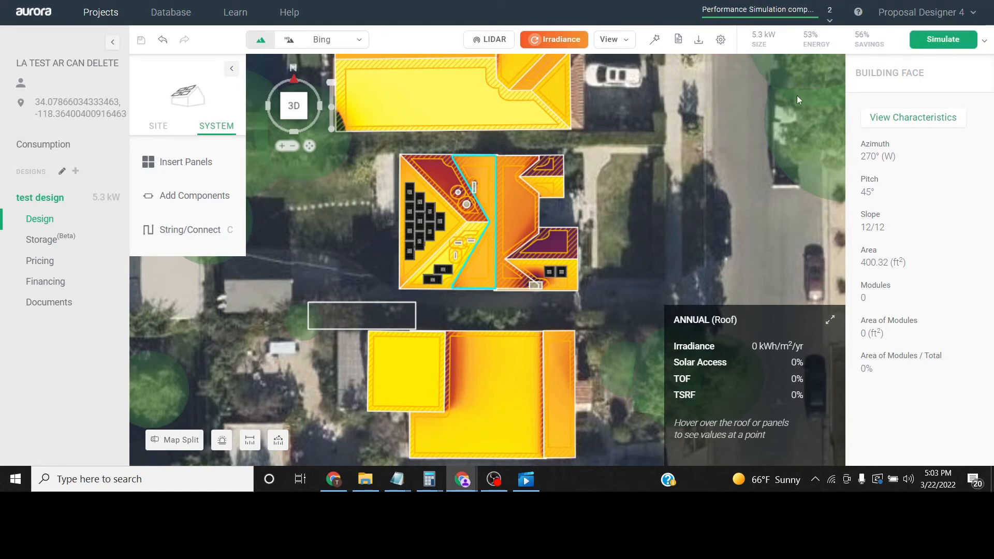
scroll(539, 295, "up", 3)
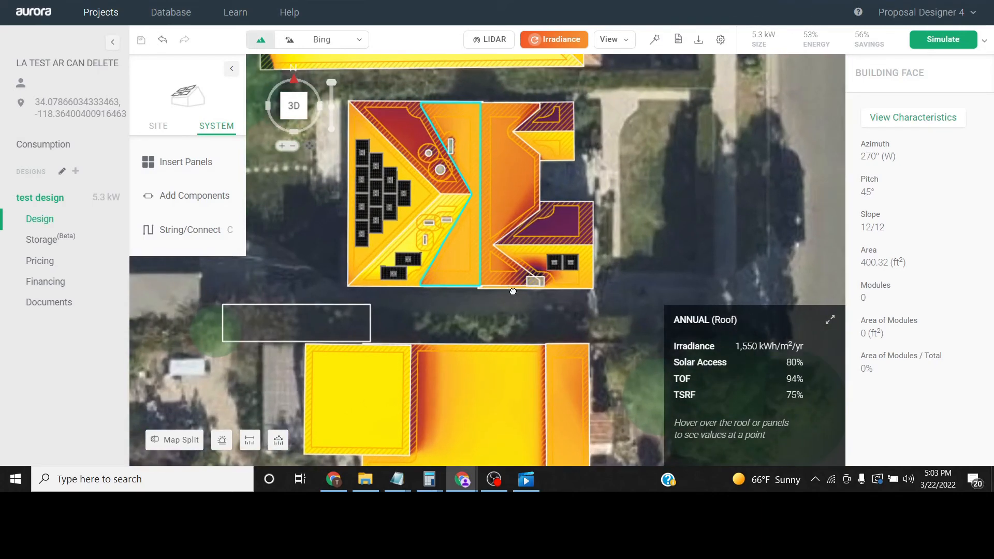
left_click_drag(707, 125, 332, 326)
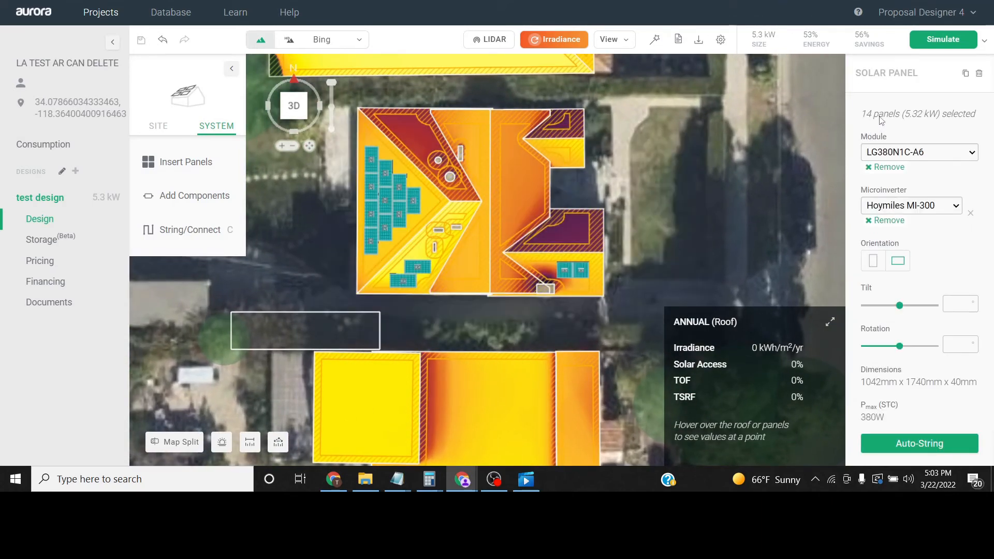
left_click(825, 44)
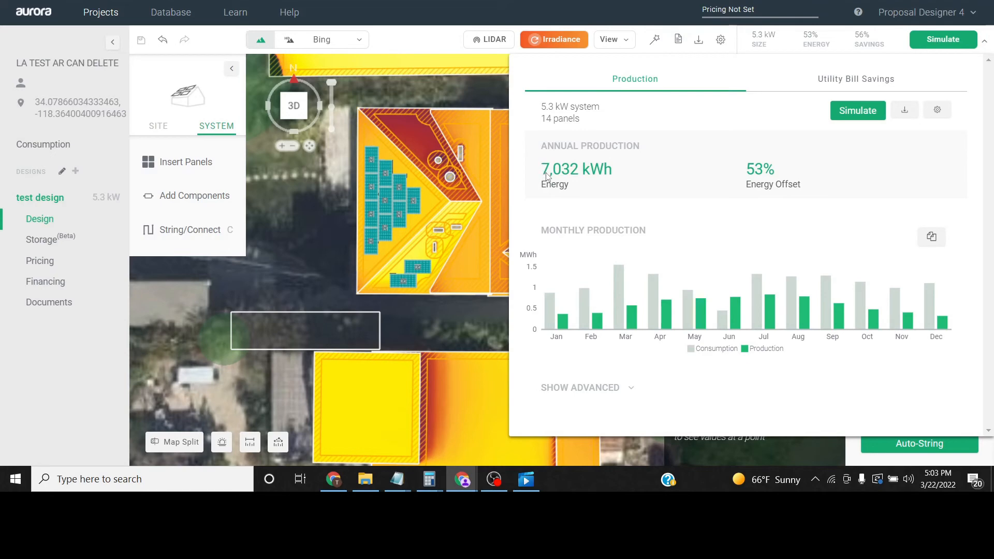
left_click(455, 108)
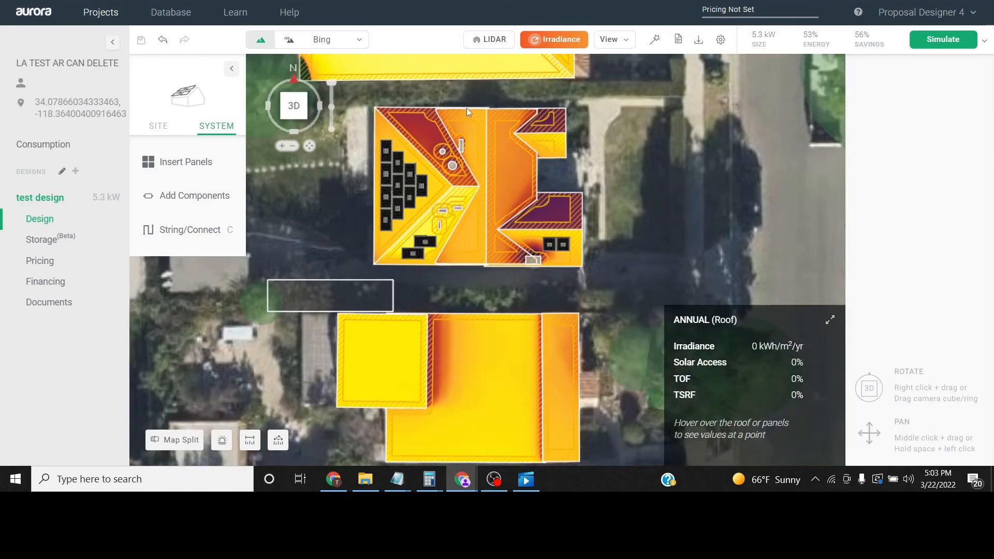
Step: Examine the irradiance and solar access on the middle house's east- and west-facing roof faces and their open areas
scroll(471, 182, "up", 3)
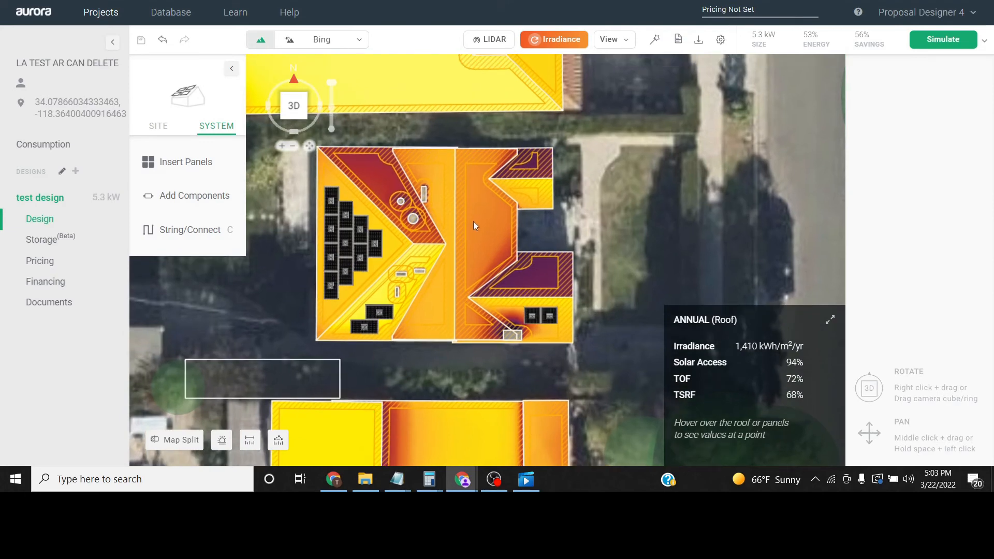
left_click(207, 171)
left_click(613, 126)
scroll(423, 293, "up", 2)
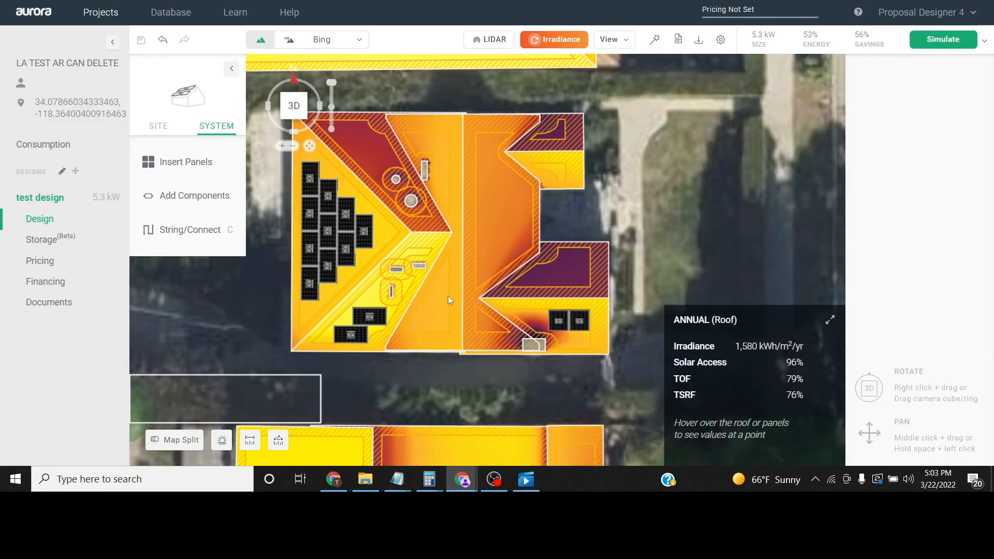
middle_click_drag(443, 204, 480, 172)
scroll(472, 222, "up", 1)
middle_click_drag(471, 223, 475, 296)
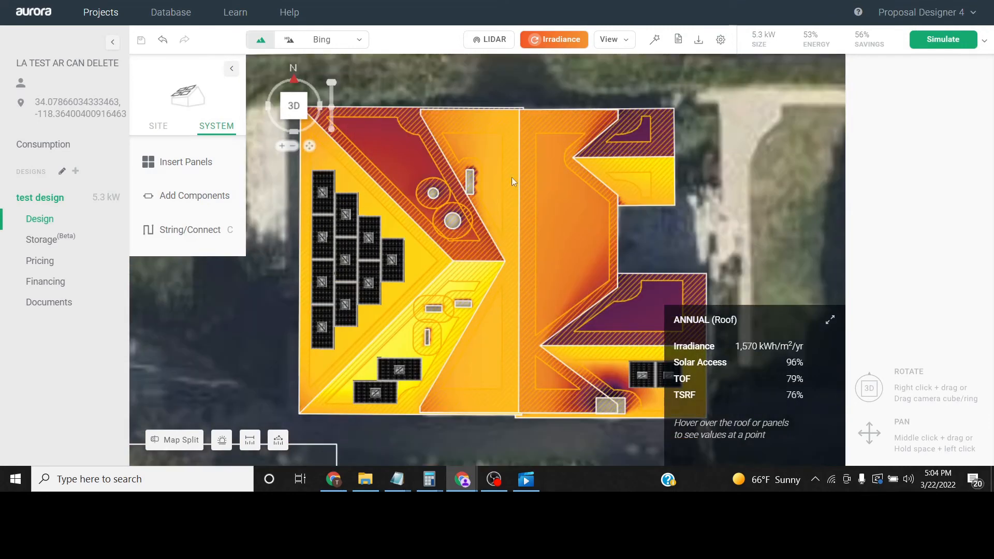
middle_click_drag(539, 282, 502, 134)
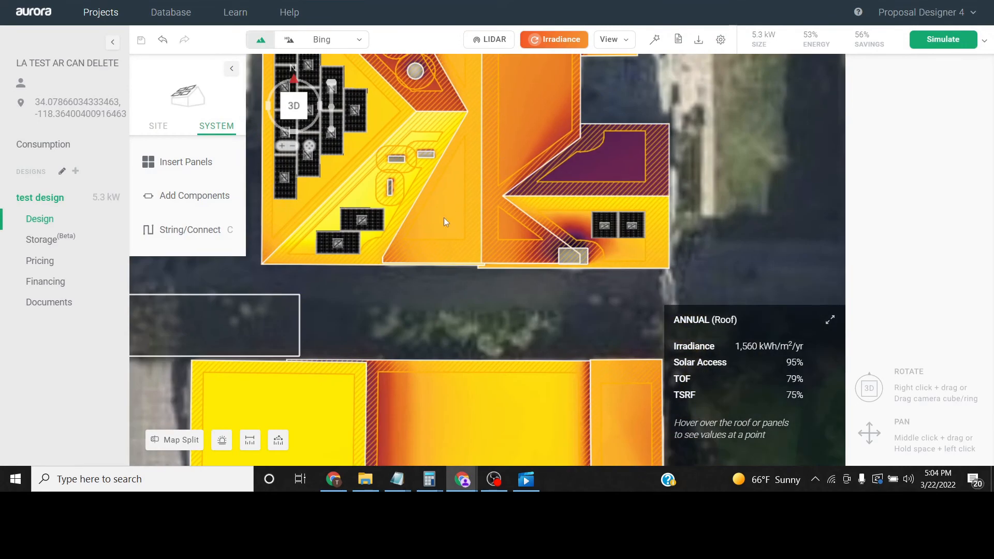
Step: Fill the southern part of the 45° west-facing roof face with a portrait LG380N1C-A6 panel and Hoymiles MI-300, and shift the panel toward the ridge
mouse_move(195, 162)
left_click(346, 164)
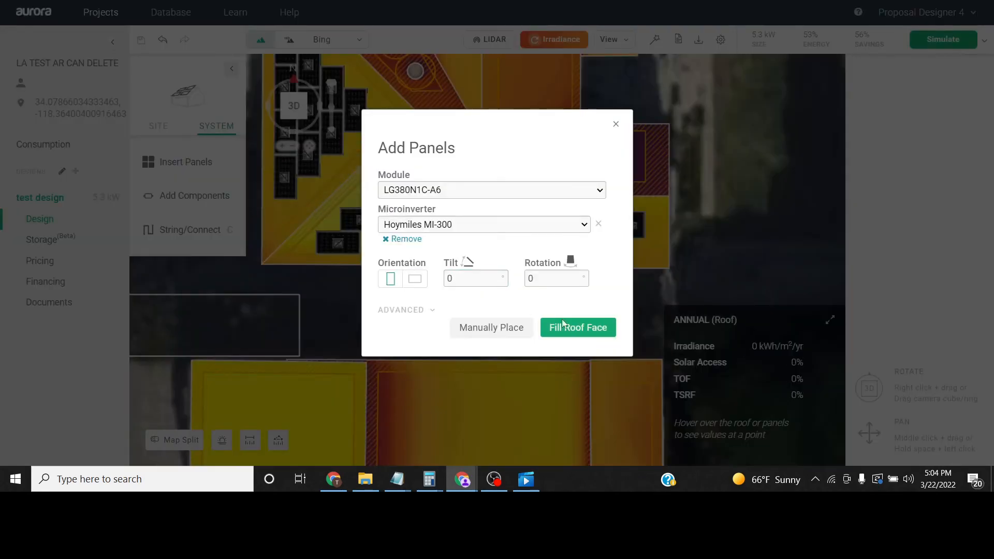
left_click(580, 327)
scroll(433, 248, "up", 5)
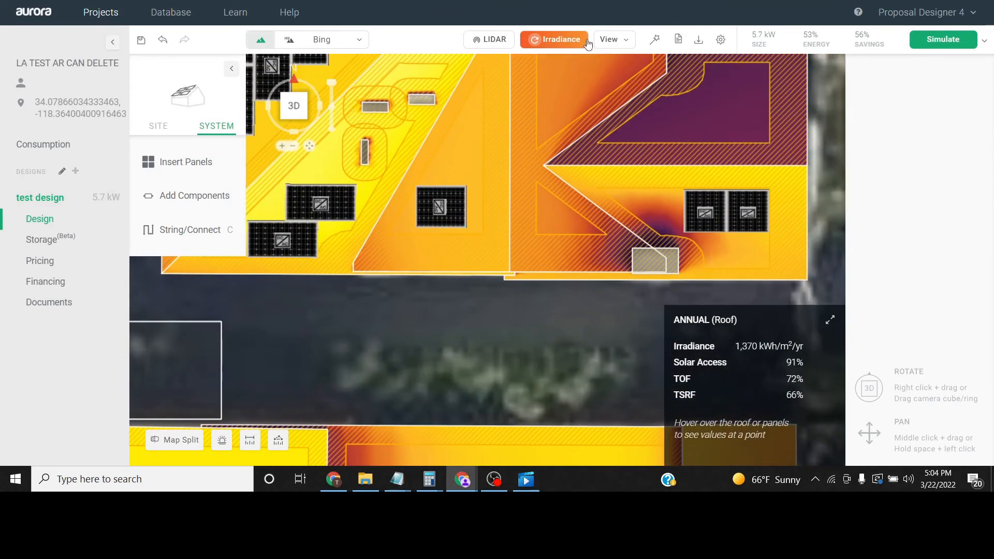
left_click(497, 214)
left_click_drag(497, 215, 518, 222)
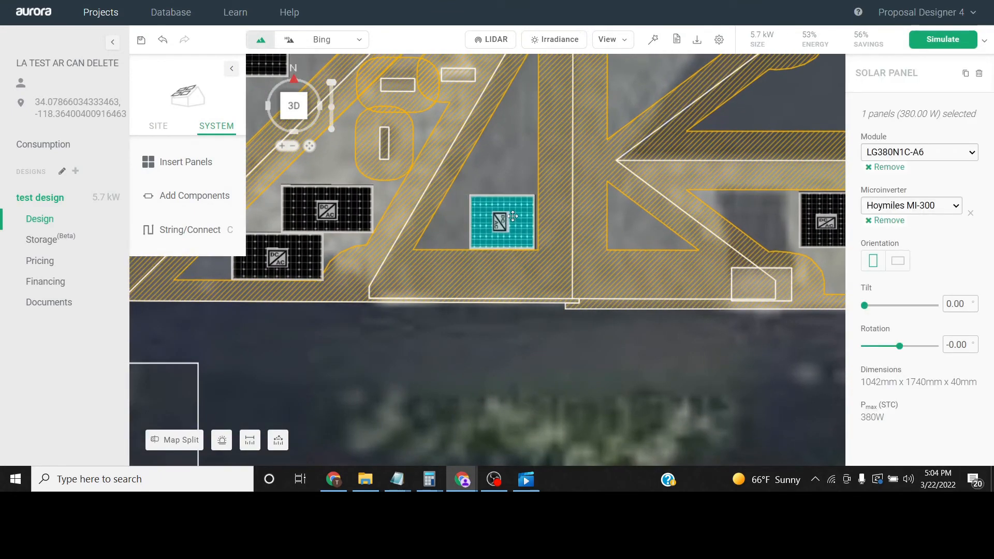
Step: Add a copy of the panel north of the first in landscape, and align both against the ridge-side setback
key("ctrl+v")
key("r")
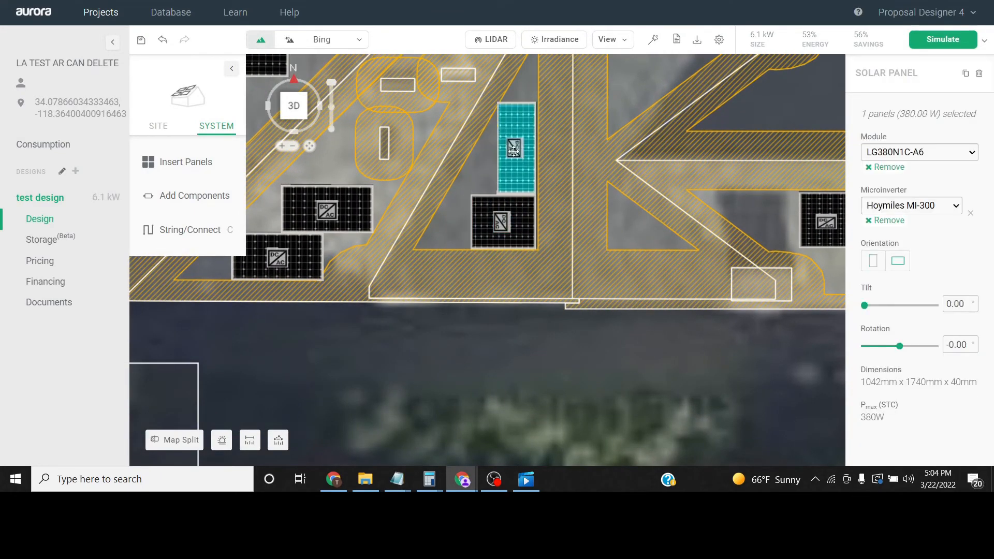
left_click(535, 132)
left_click(567, 156)
scroll(569, 168, "down", 2)
left_click_drag(538, 125, 535, 330)
scroll(575, 215, "up", 2)
scroll(538, 320, "up", 1)
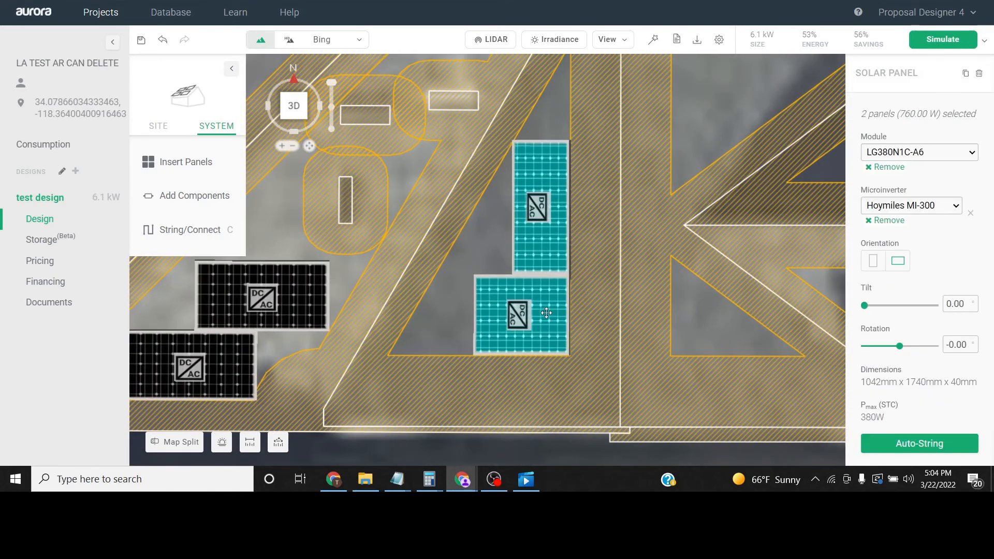
Step: Rotate the northern panel of the pair to portrait so it stacks directly above the lower one
left_click(649, 213)
scroll(648, 214, "down", 2)
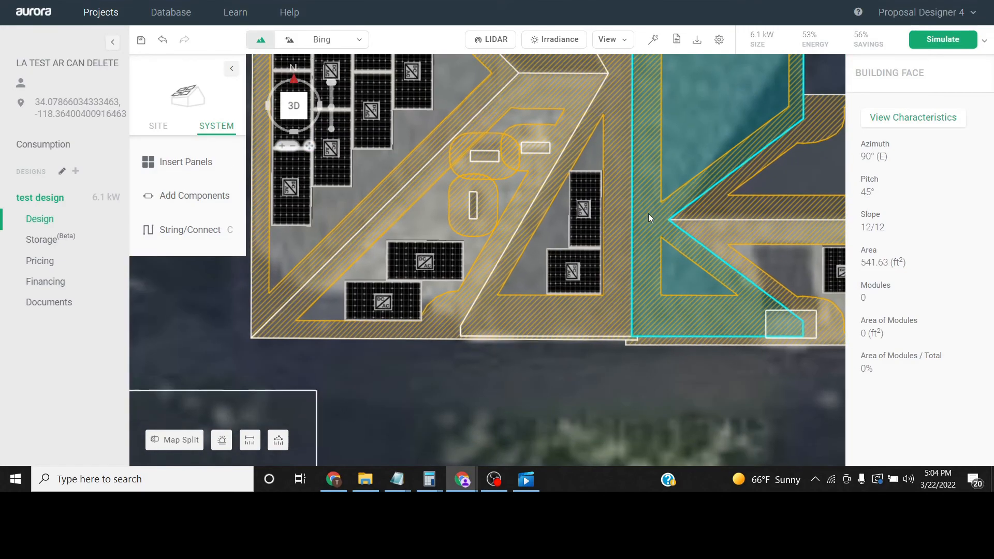
left_click(586, 219)
key("r")
left_click(626, 181)
scroll(629, 189, "down", 2)
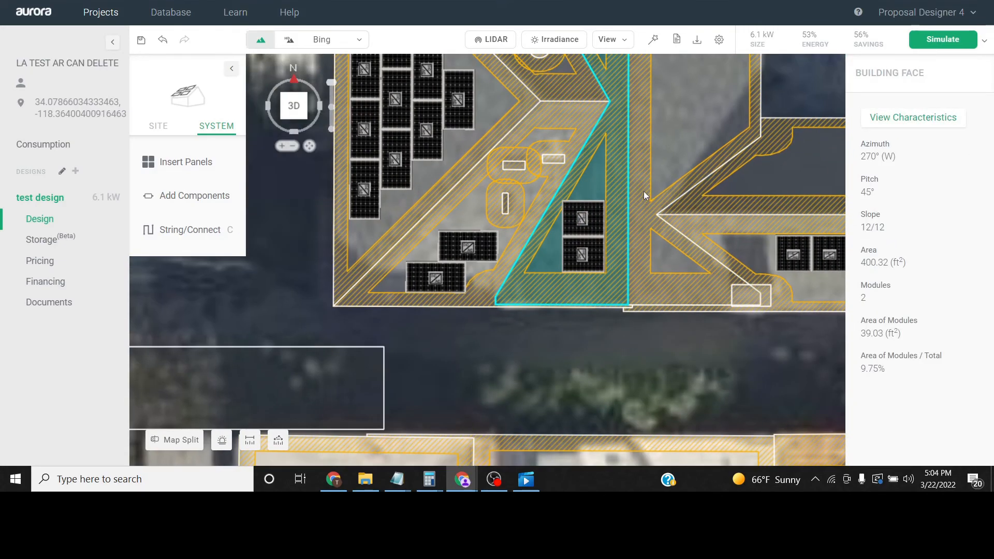
Step: Delete both panels from the southern part of the 45° west-facing roof face
left_click_drag(645, 191, 587, 257, "shift")
scroll(628, 229, "down", 1)
key("Delete")
Step: Turn the irradiance overlay back on for the middle house's roof
scroll(636, 234, "down", 2)
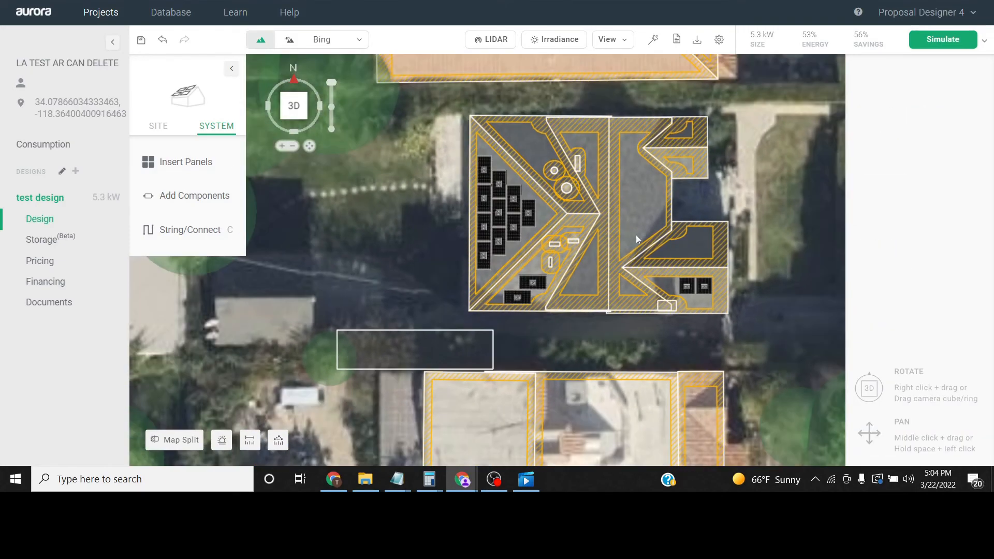
scroll(593, 260, "down", 1)
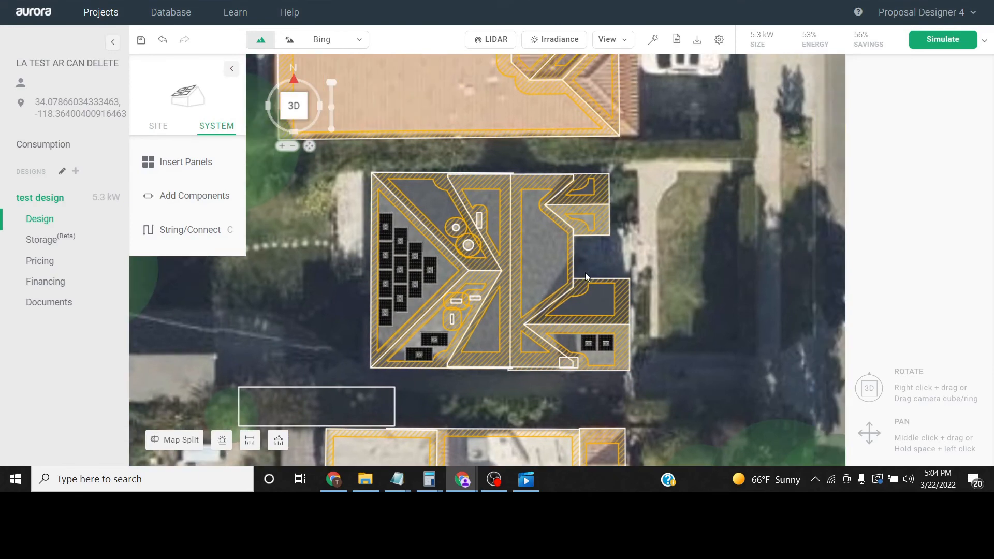
scroll(585, 272, "down", 1)
scroll(558, 274, "up", 2)
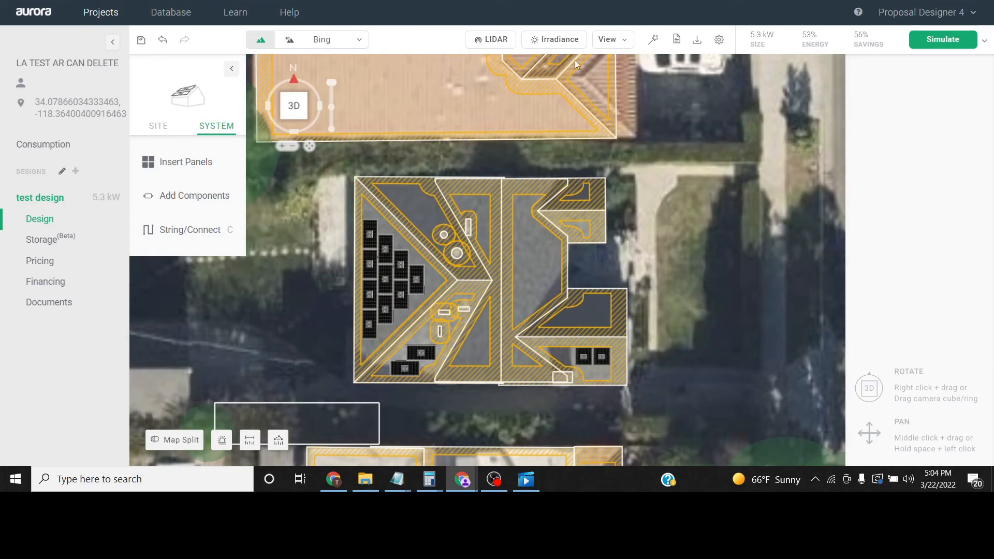
left_click(554, 39)
scroll(544, 220, "up", 1)
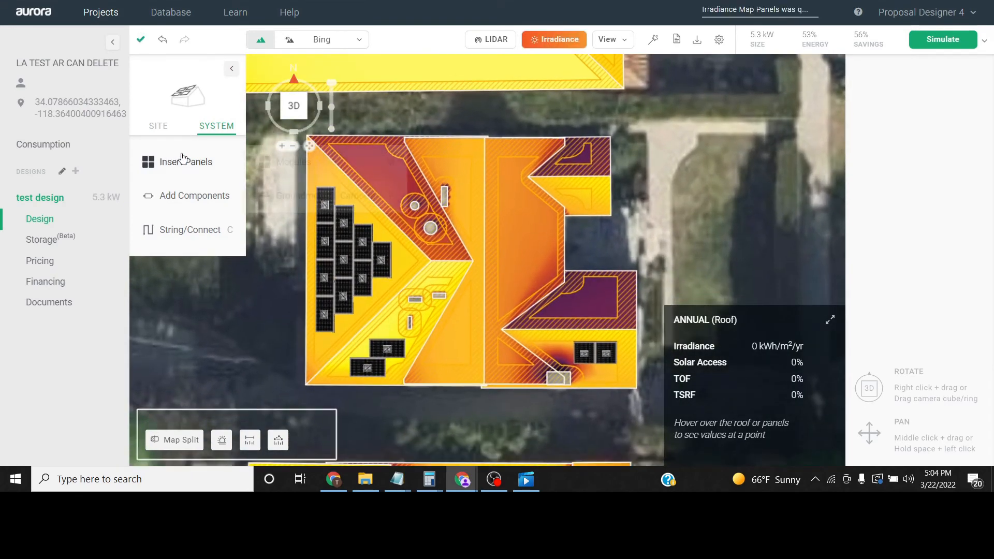
Step: Fill the large east-facing roof face with portrait LG380N1C-A6 panels
left_click(176, 162)
left_click(565, 326)
left_click(541, 220)
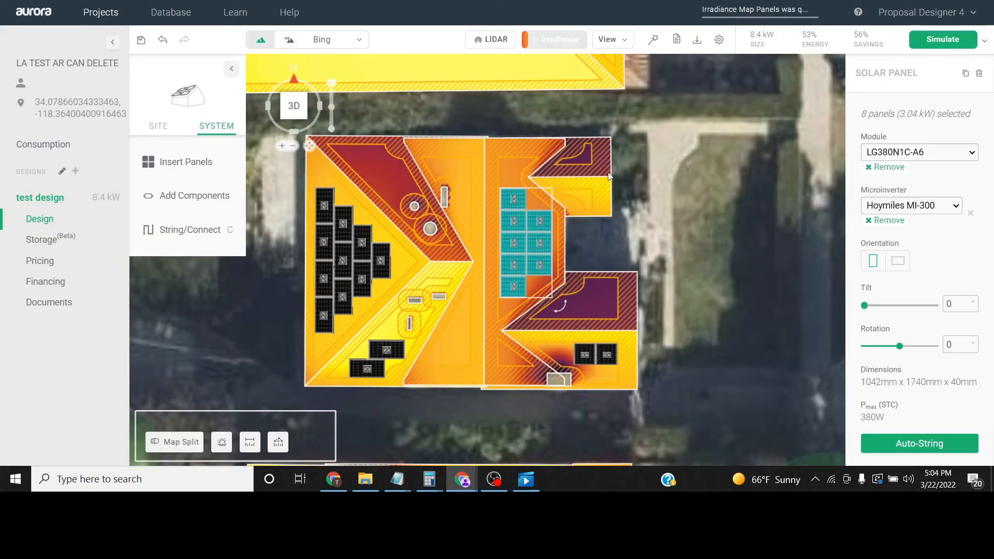
Step: Replace the portrait panels on the large east-facing roof face with a landscape fill of the same module and microinverter
key("Delete")
mouse_move(224, 165)
left_click(333, 162)
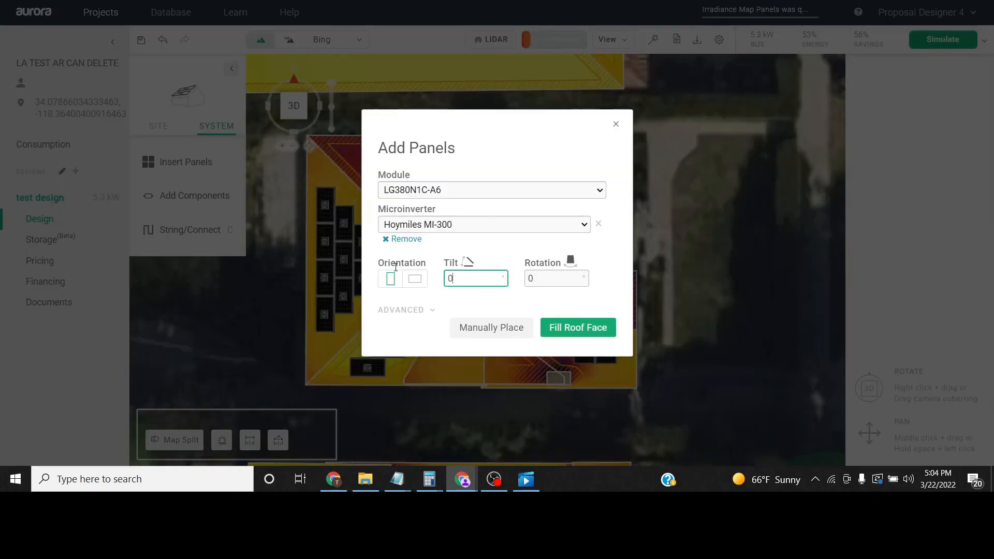
left_click(415, 279)
left_click(580, 361)
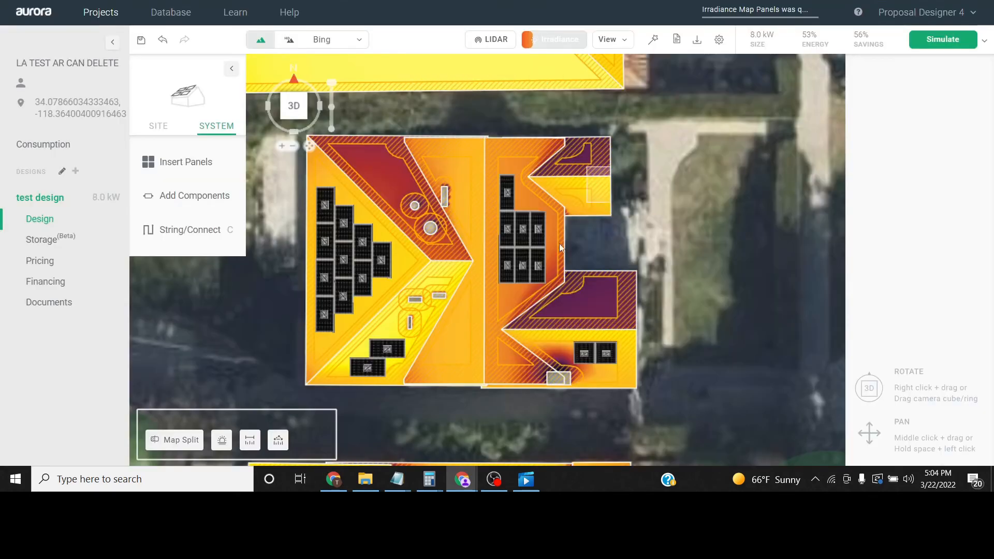
Step: Check the portrait layout on the east-facing face against the landscape one, and redo the landscape fill
left_click(623, 247)
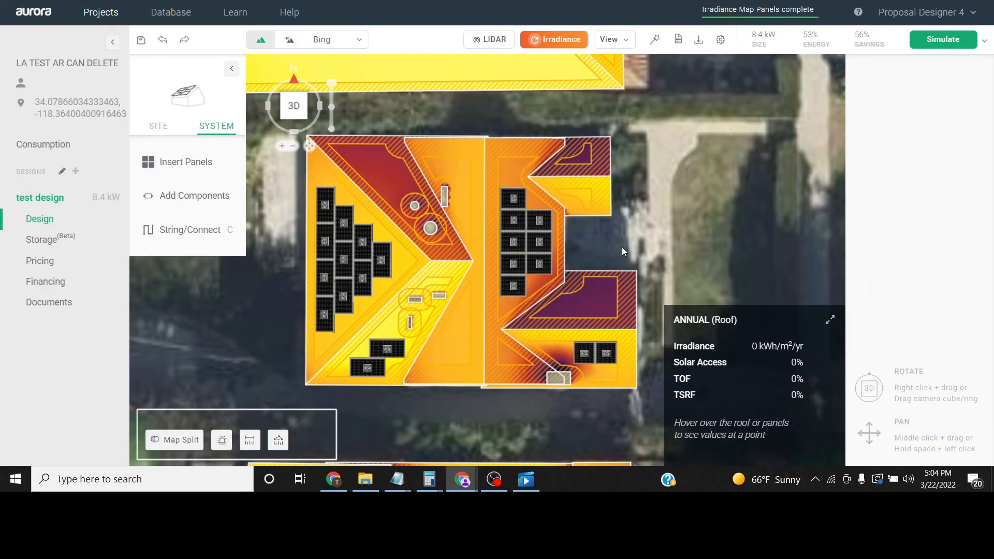
left_click_drag(589, 205, 512, 275)
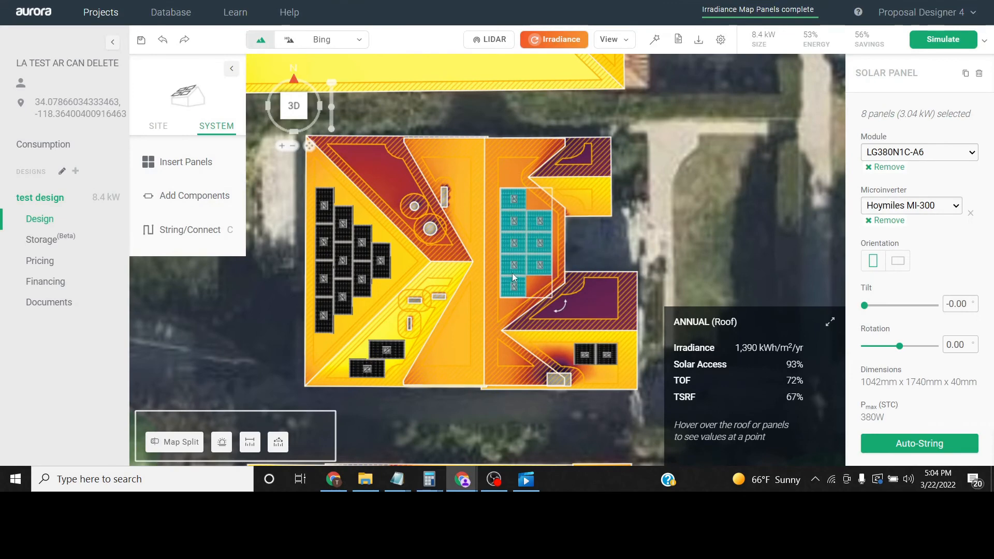
left_click(184, 42)
Step: Rotate the two panels nearest the east eave to portrait and stack them beside the middle column
scroll(531, 227, "up", 1)
left_click(539, 228)
key("r")
left_click_drag(540, 226, 540, 217)
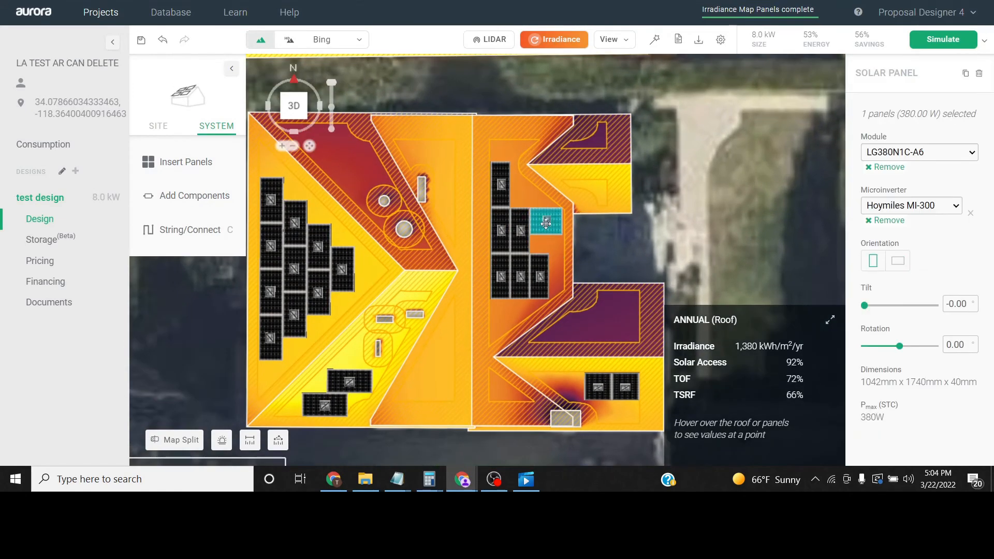
scroll(547, 248, "up", 1)
left_click_drag(550, 265, 555, 242)
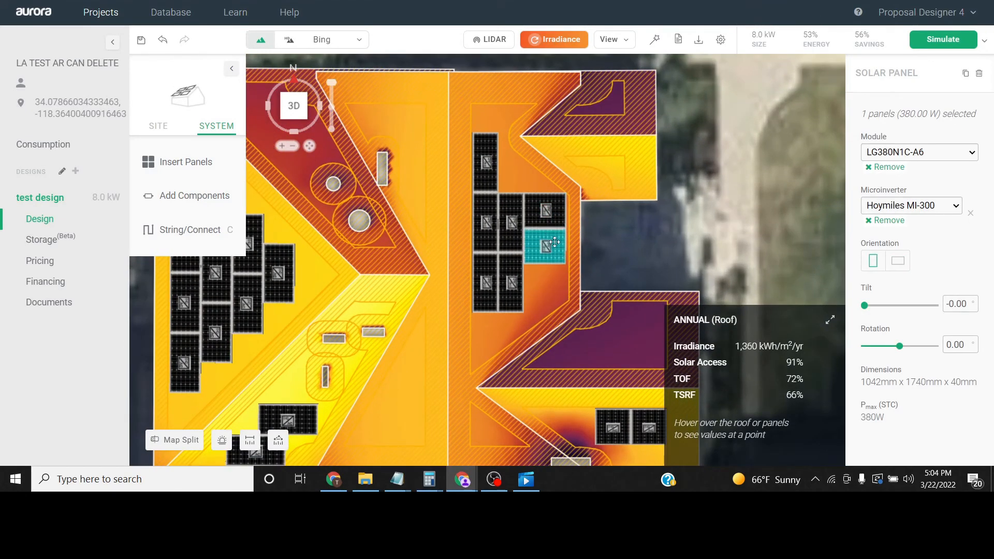
Step: Copy the portrait panel to add a third one at the south end of the column nearest the east eave
key("ctrl+c")
key("ctrl+v")
left_click(539, 284)
middle_click_drag(613, 234, 647, 265)
middle_click_drag(570, 290, 568, 260)
Step: Shift the ridge-side column of three landscape panels north by about half a panel, and add a copied fourth panel at its south end
left_click_drag(522, 118, 511, 226)
scroll(512, 292, "up", 1)
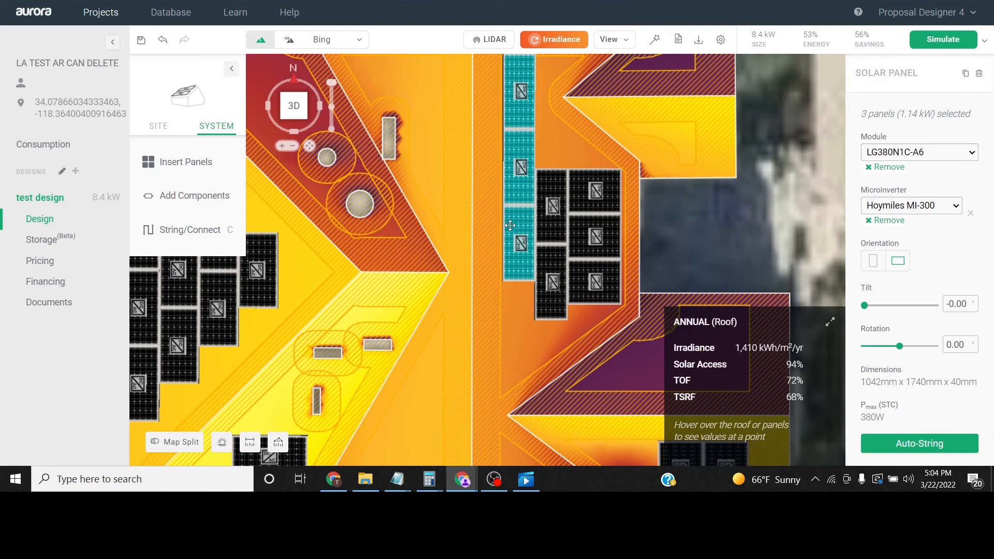
left_click(668, 136)
left_click(527, 250)
key("ctrl+c")
key("ctrl+v")
left_click(730, 242)
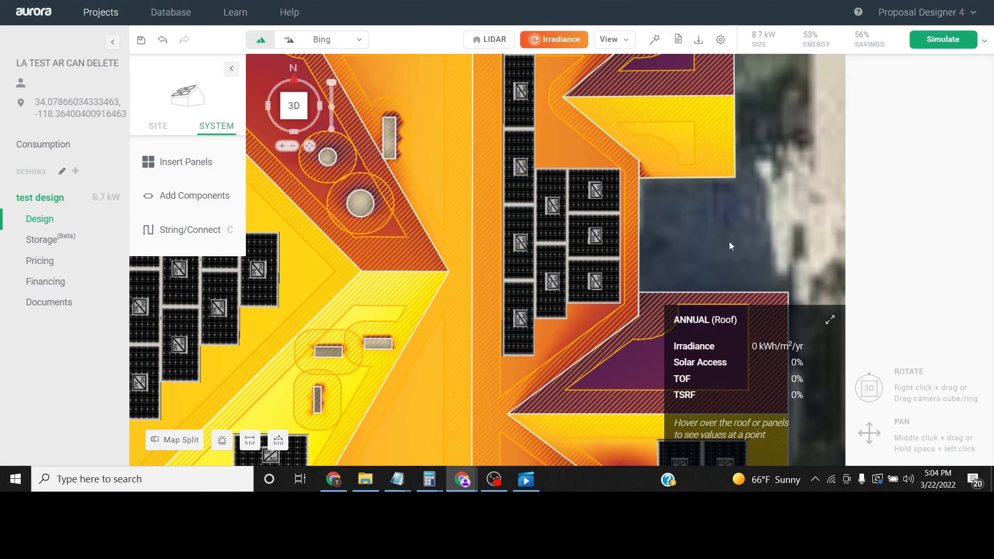
Step: Check the nine-panel array on the large east-facing roof face and delete all of its panels
scroll(733, 247, "down", 3)
left_click_drag(707, 100, 577, 323)
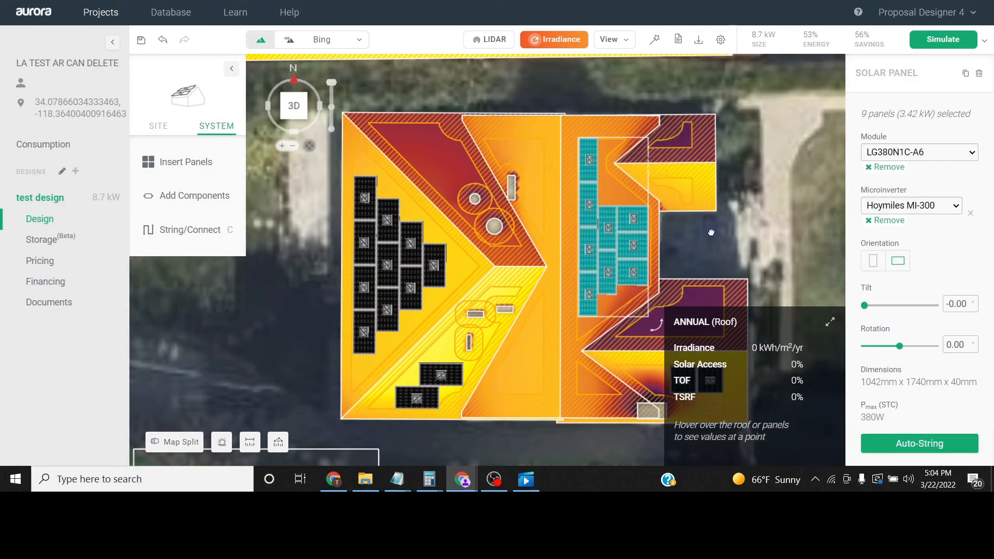
left_click_drag(711, 232, 660, 235)
scroll(678, 224, "up", 3)
left_click(500, 243)
left_click(493, 327, "shift")
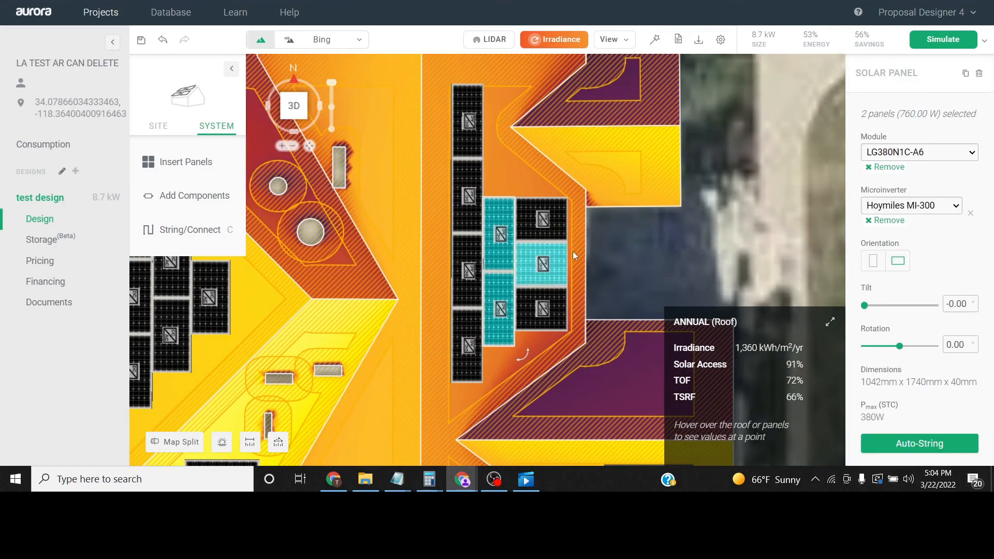
scroll(673, 228, "down", 3)
left_click_drag(692, 100, 495, 323)
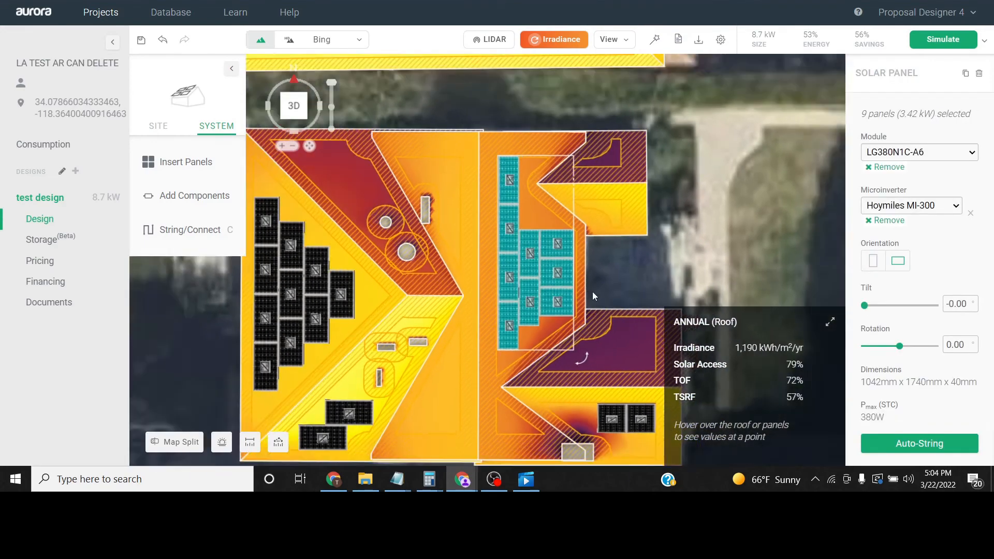
right_click_drag(593, 292, 572, 297)
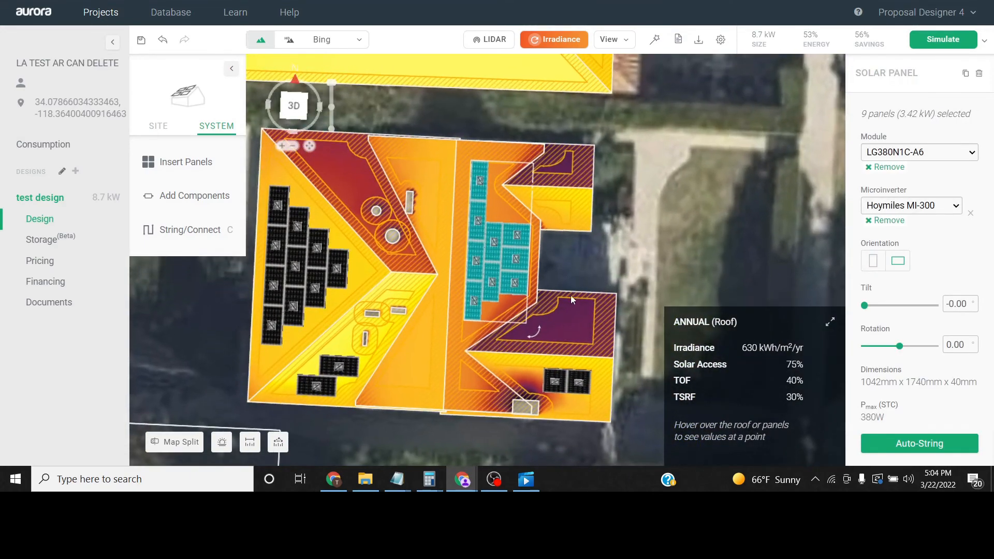
key("Delete")
Step: Refill the empty east-facing roof face with portrait panels and check the selection of the new array
mouse_move(186, 162)
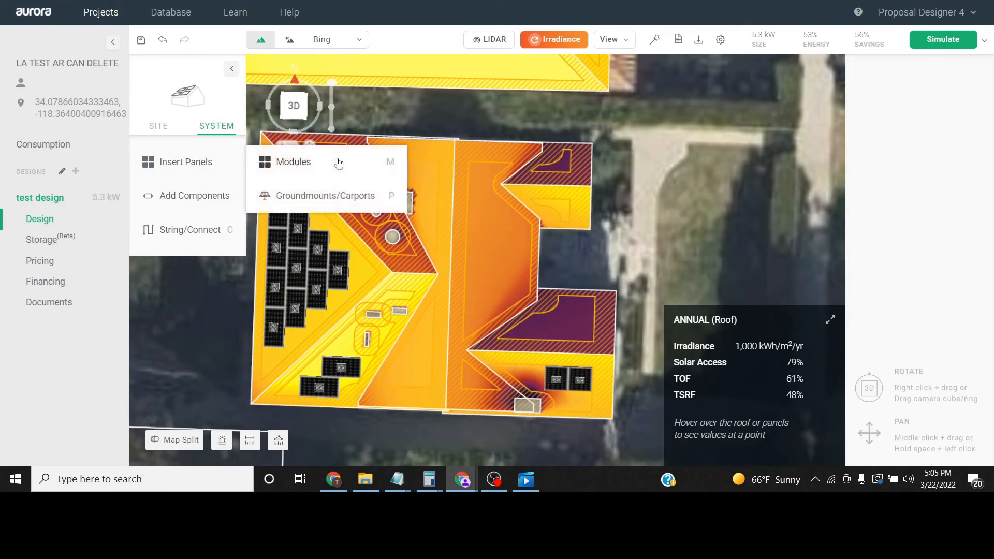
left_click(339, 164)
left_click(588, 364)
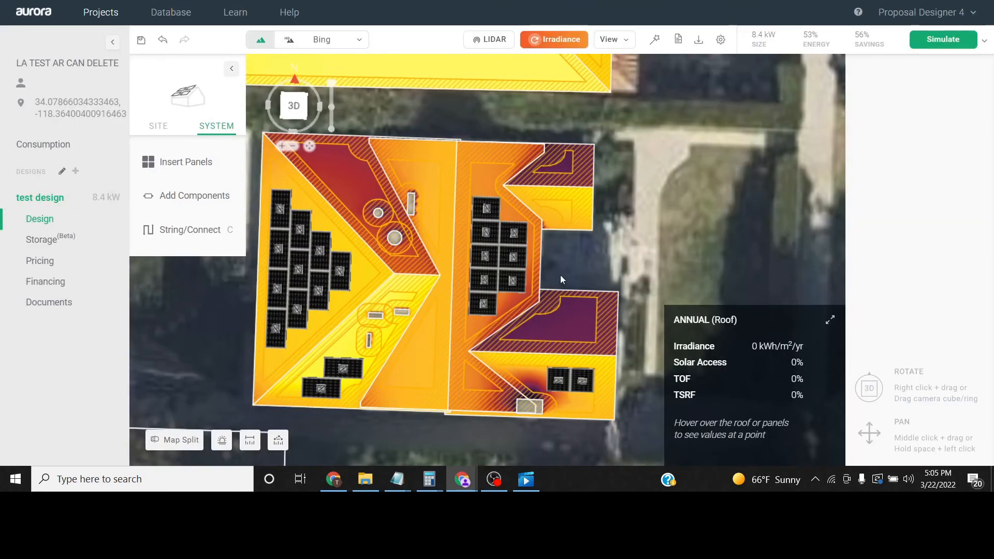
middle_click_drag(533, 239, 557, 263)
left_click_drag(582, 206, 491, 341)
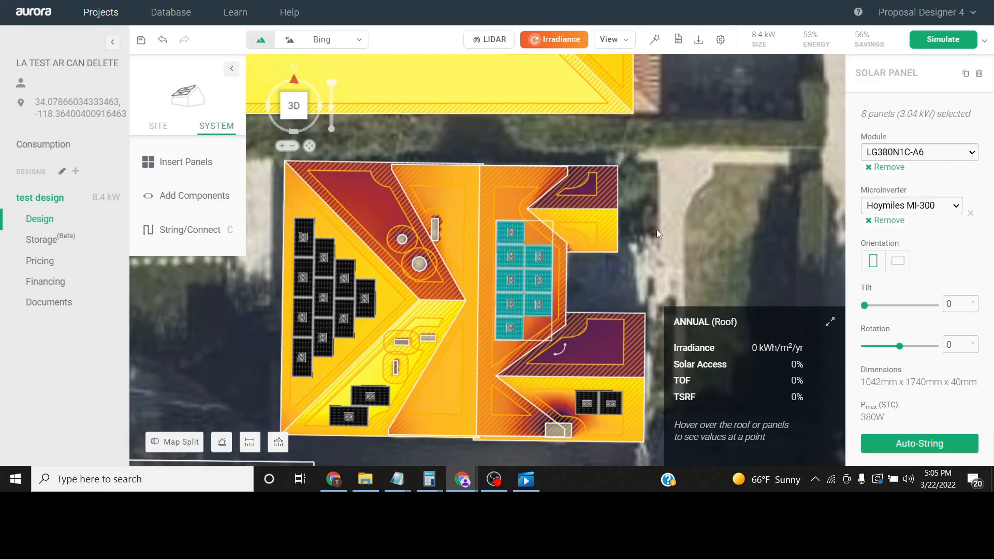
left_click(657, 229)
Step: Copy a portrait panel to the north end of the ridge-side column and rotate the copy to landscape
scroll(617, 251, "up", 1)
left_click(479, 241)
key("ctrl+c")
key("ctrl+v")
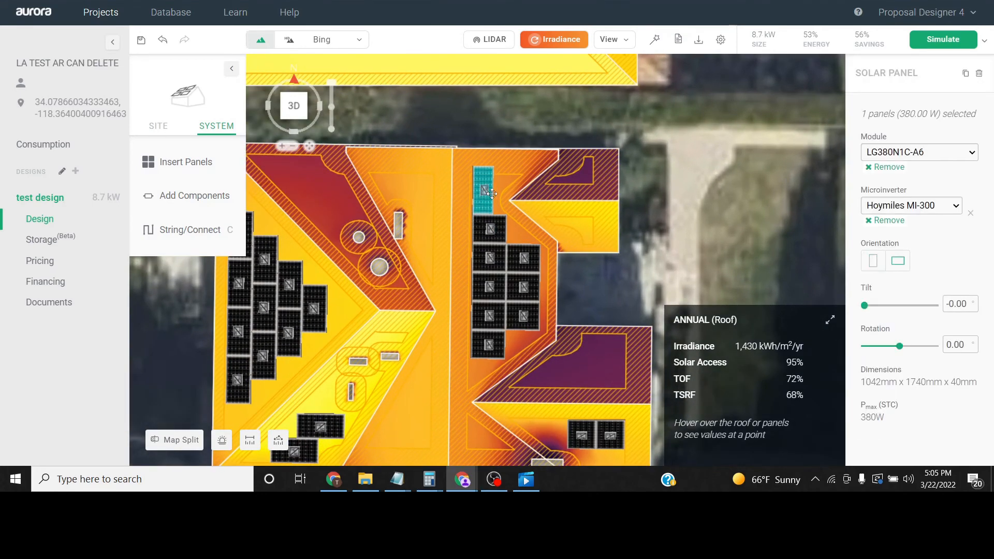
left_click(539, 185)
Step: Try shifting the ridge-side column of six panels southward, and undo that move and the copied panel's rotation to landscape
left_click_drag(515, 151, 469, 361)
left_click_drag(490, 260, 490, 268)
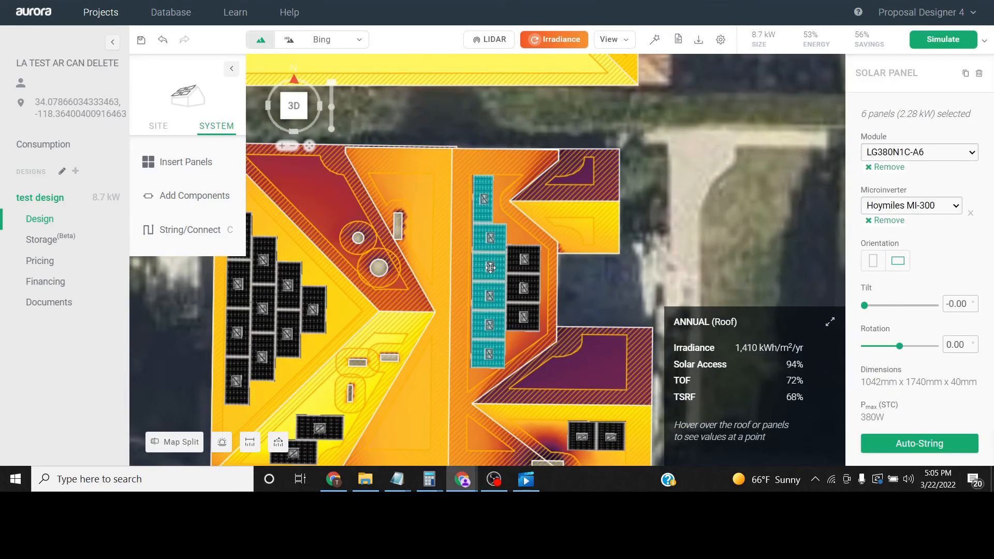
key("ctrl+z")
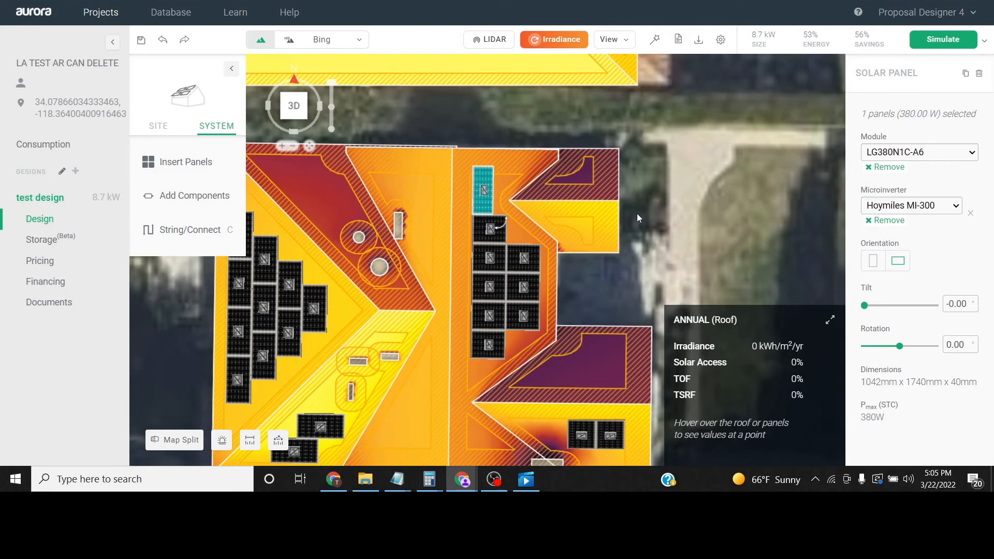
key("ctrl+z")
key("ctrl+z")
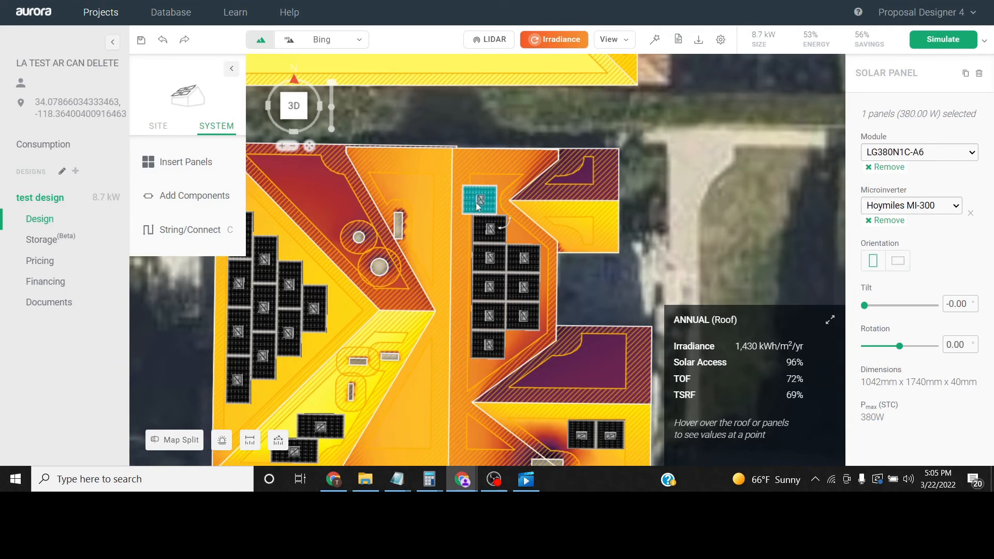
Step: Delete the copied panel at the north end of the east-facing roof face's array
key("Delete")
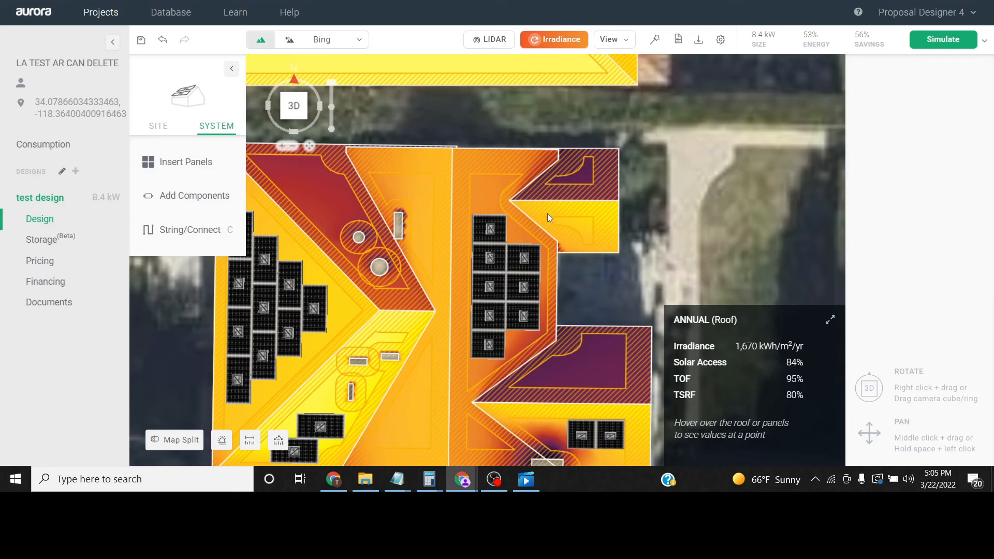
Step: Try replacing the portrait array on the east-facing roof face with a fill of landscape LG380N1C-A6 panels, and undo the replacement
scroll(548, 214, "down", 2)
left_click_drag(576, 204, 493, 317)
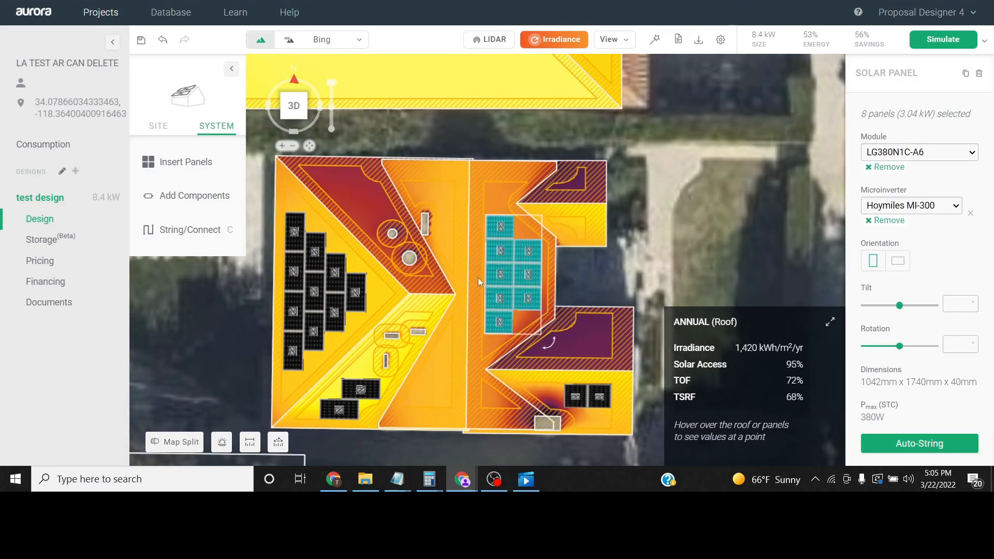
key("Delete")
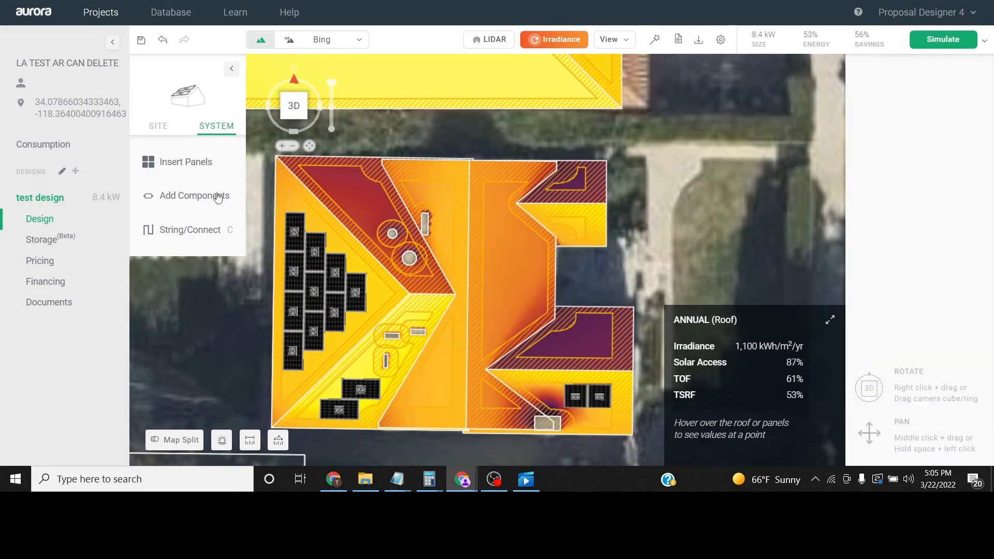
mouse_move(235, 162)
left_click(276, 160)
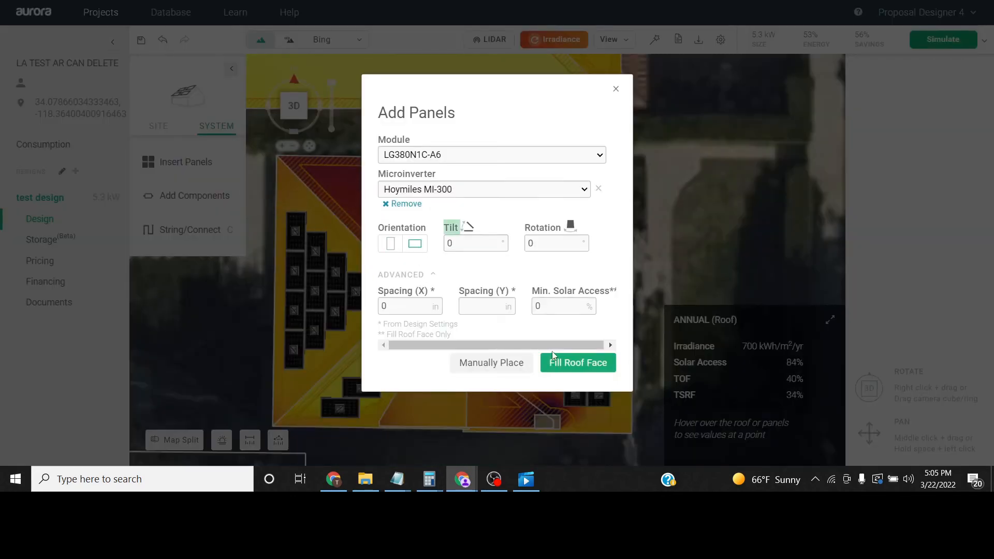
left_click(557, 361)
left_click(489, 267)
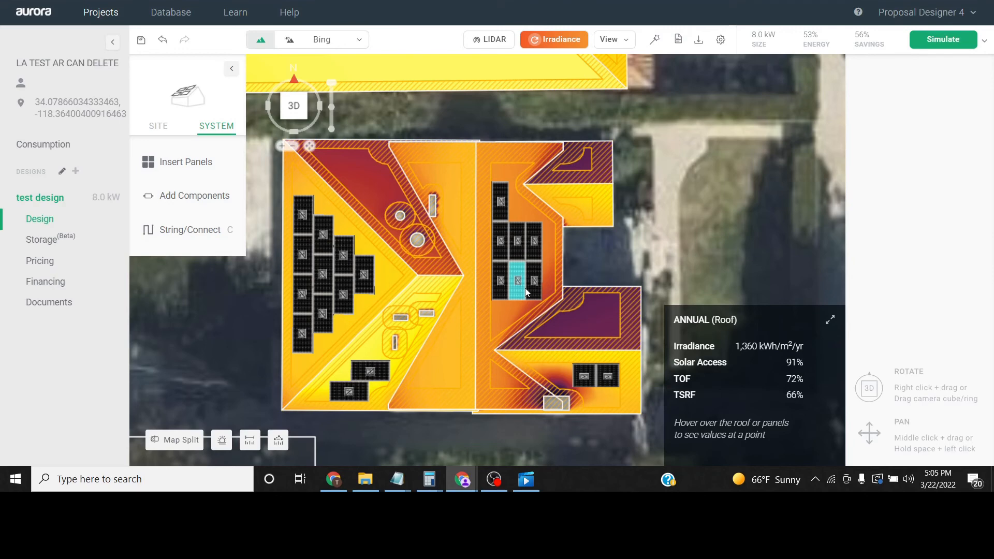
key("ctrl+z")
Step: Check the azimuth, pitch and area of the north-facing roof face on the middle house
scroll(635, 252, "down", 4)
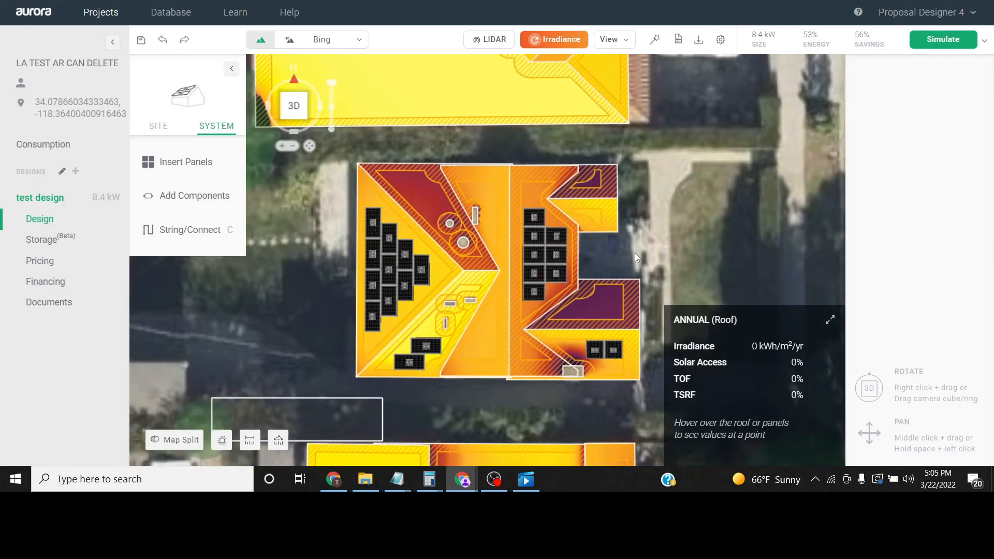
middle_click_drag(640, 258, 572, 238)
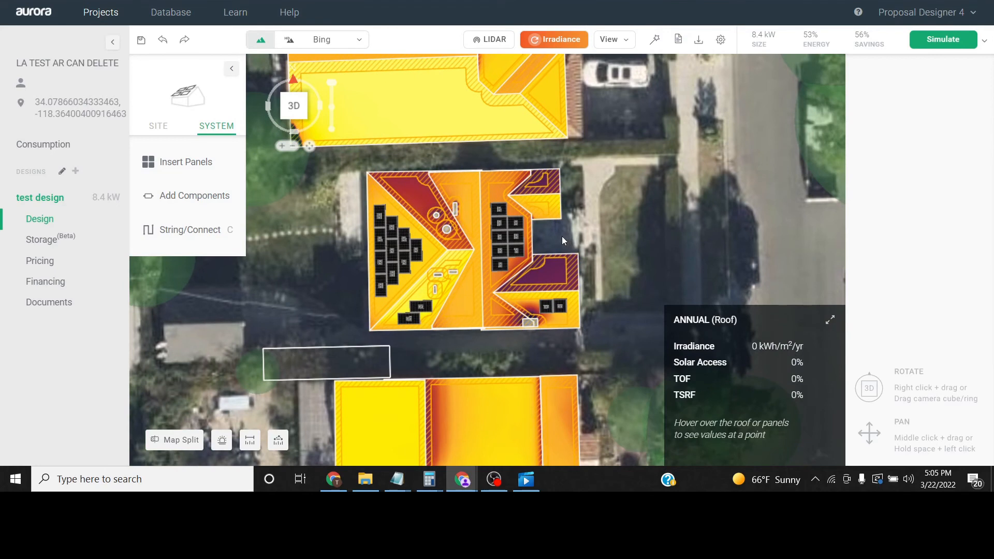
right_click_drag(551, 240, 548, 240)
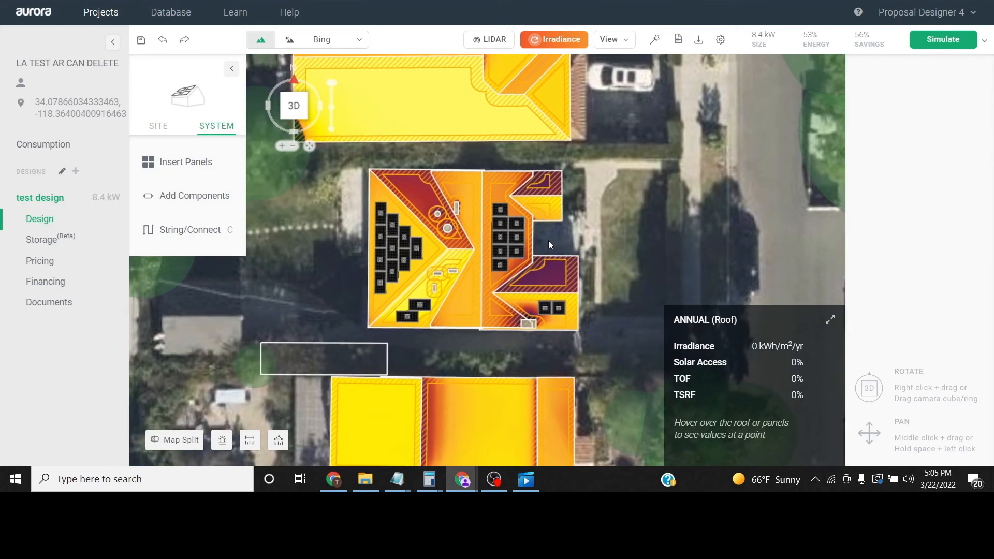
scroll(548, 241, "up", 3)
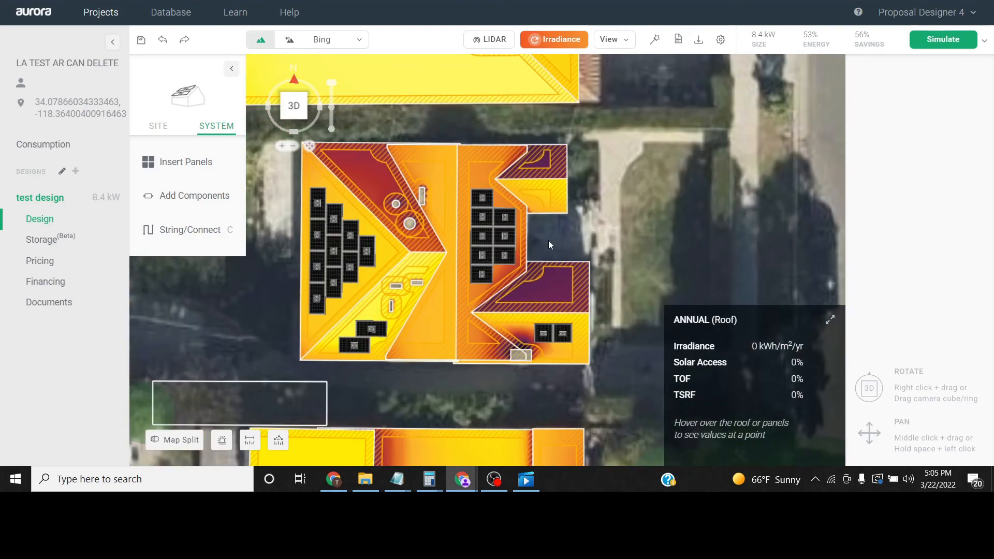
middle_click_drag(549, 240, 570, 245)
scroll(586, 259, "down", 2)
scroll(587, 261, "up", 2)
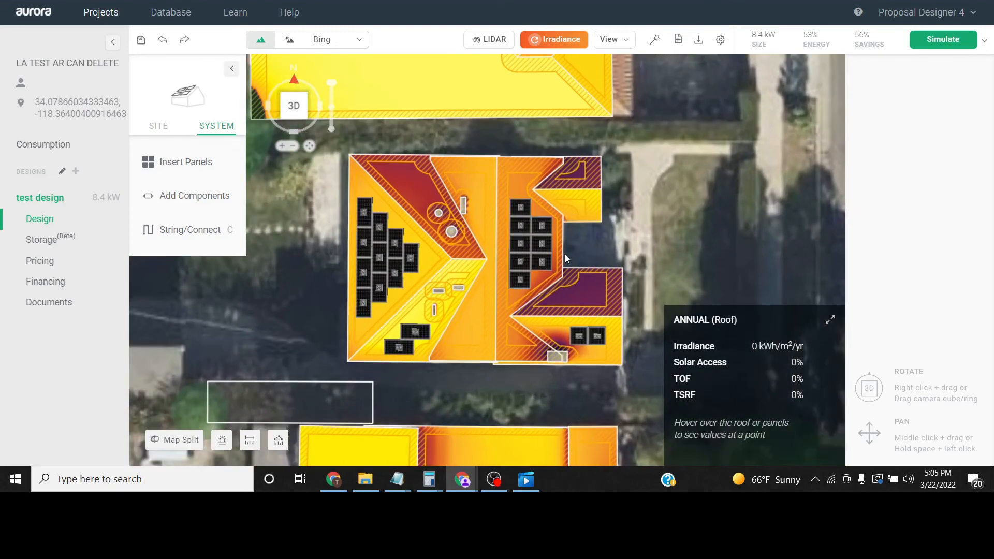
scroll(566, 254, "up", 1)
middle_click_drag(571, 228, 609, 249)
left_click(471, 237)
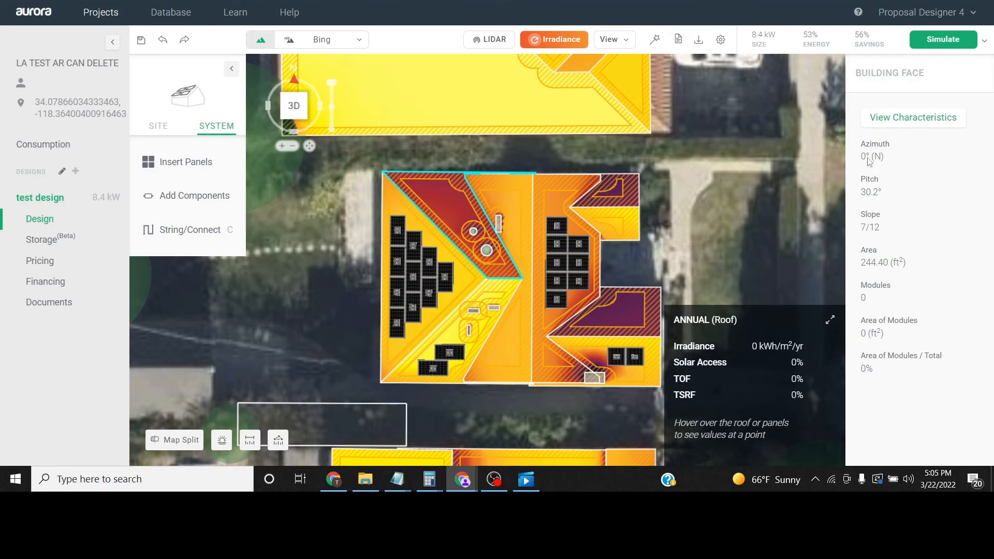
scroll(520, 226, "down", 2)
scroll(520, 228, "down", 1)
scroll(523, 275, "up", 2)
middle_click_drag(523, 276, 500, 254)
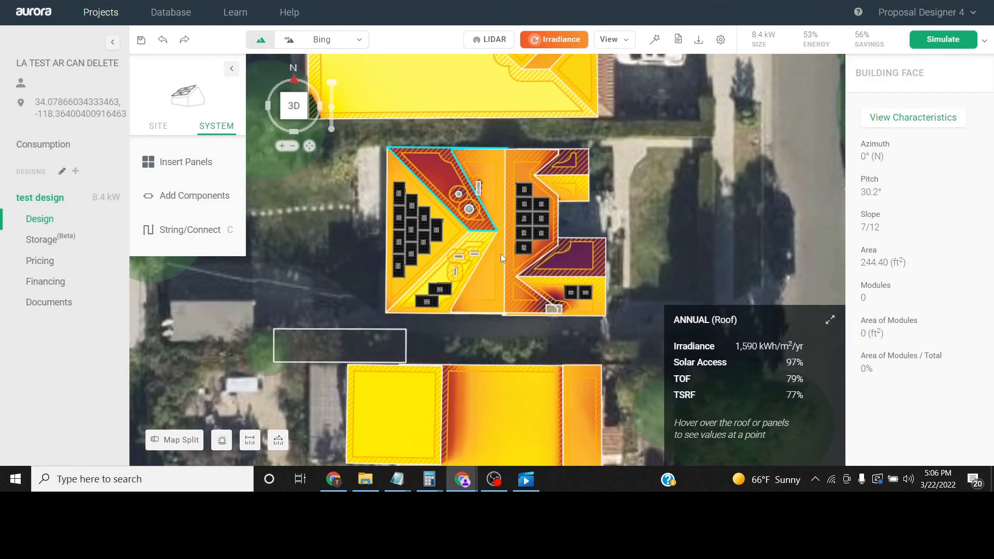
Step: Compare the azimuth, pitch and area of the east-facing and west-facing roof faces on either side of the ridge
left_click(504, 247)
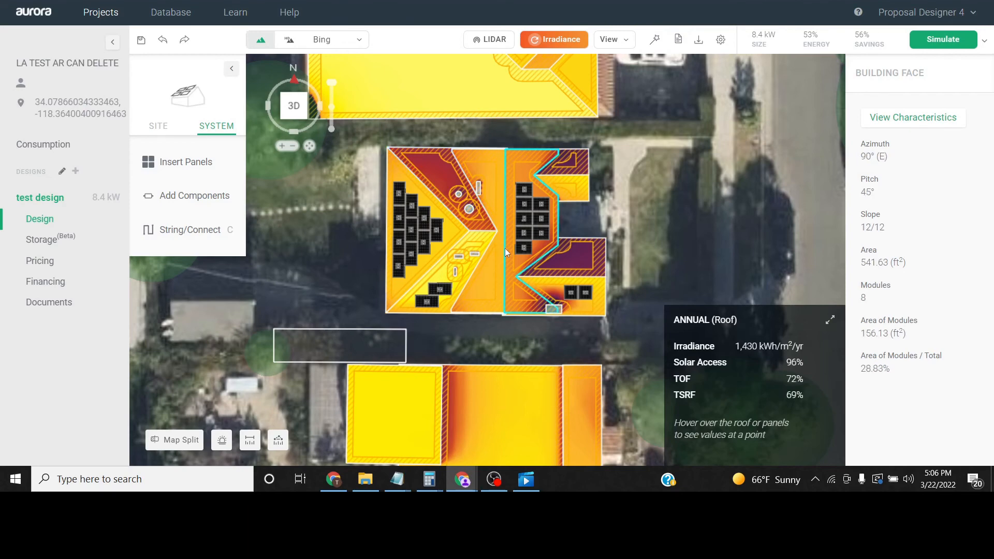
scroll(499, 287, "up", 1)
left_click(496, 287)
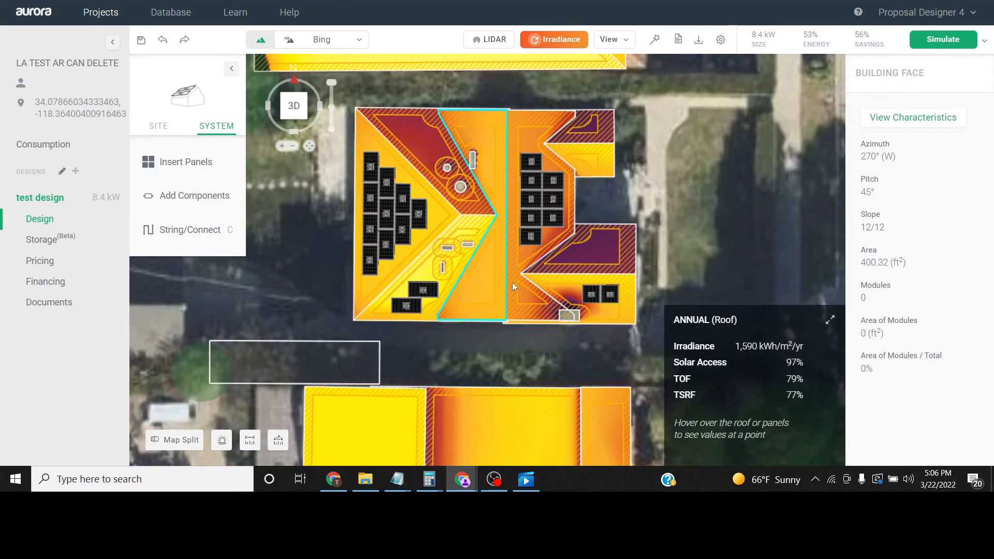
left_click(673, 206)
scroll(672, 204, "down", 1)
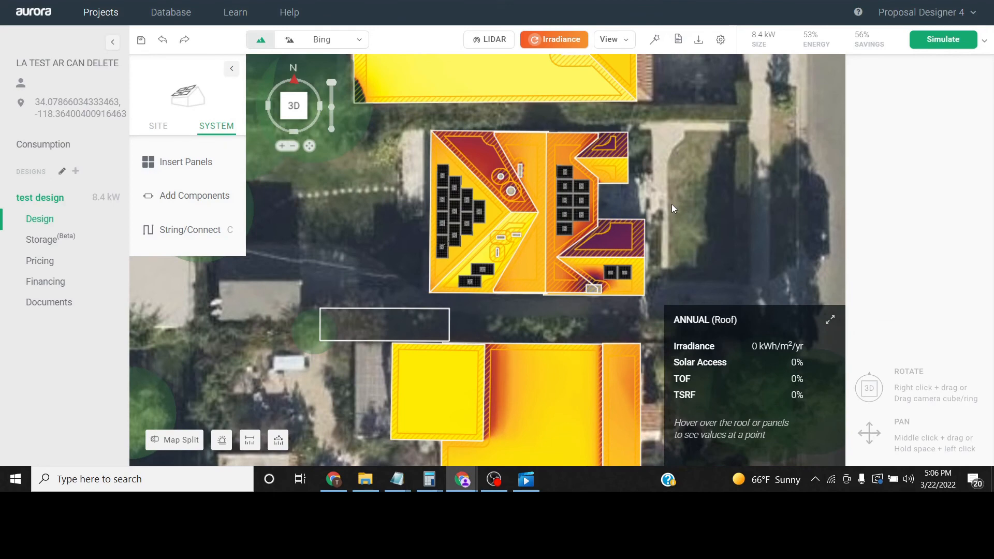
scroll(672, 204, "down", 2)
scroll(572, 280, "up", 2)
left_click(608, 214)
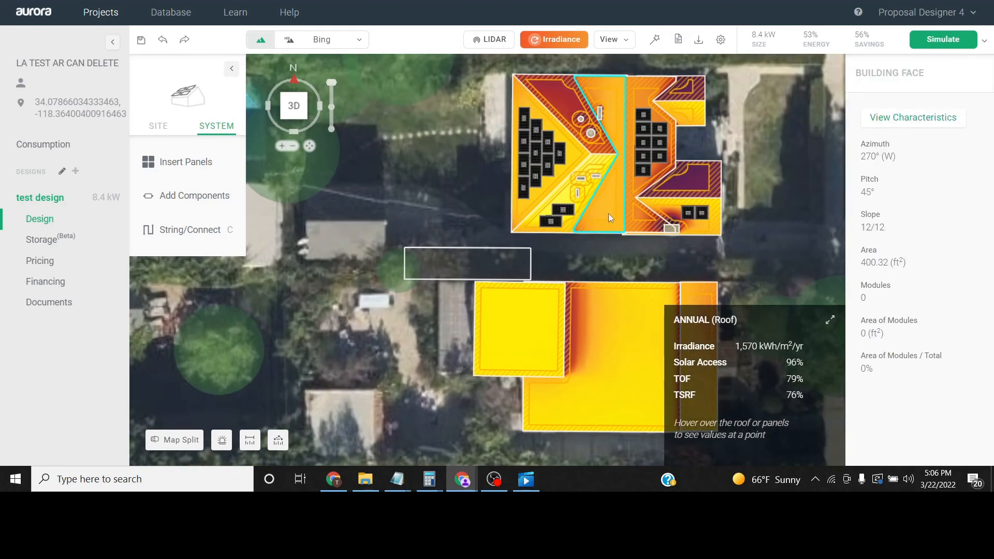
left_click_drag(714, 182, 669, 226)
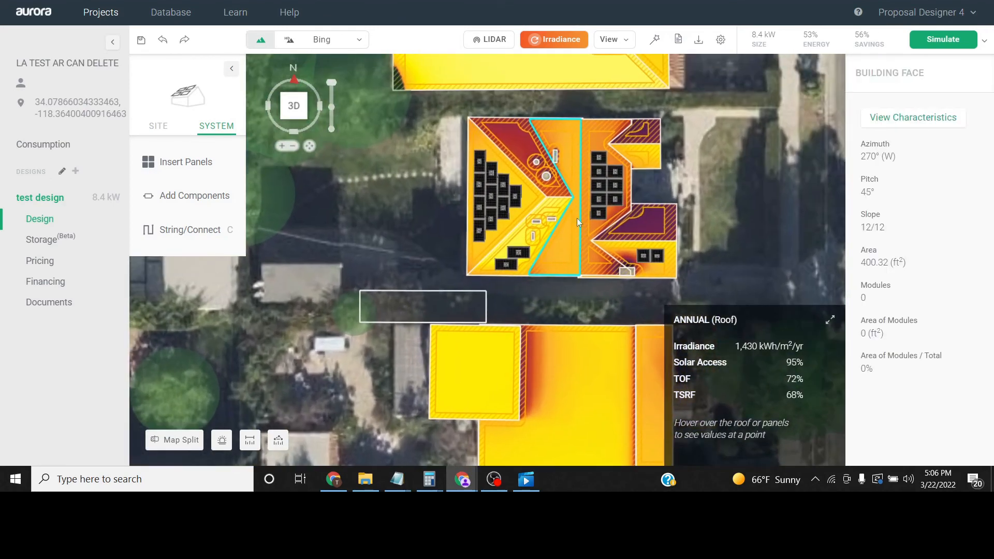
left_click_drag(751, 166, 696, 183)
scroll(696, 183, "down", 1)
left_click(717, 166)
scroll(717, 166, "down", 1)
middle_click_drag(717, 167, 694, 175)
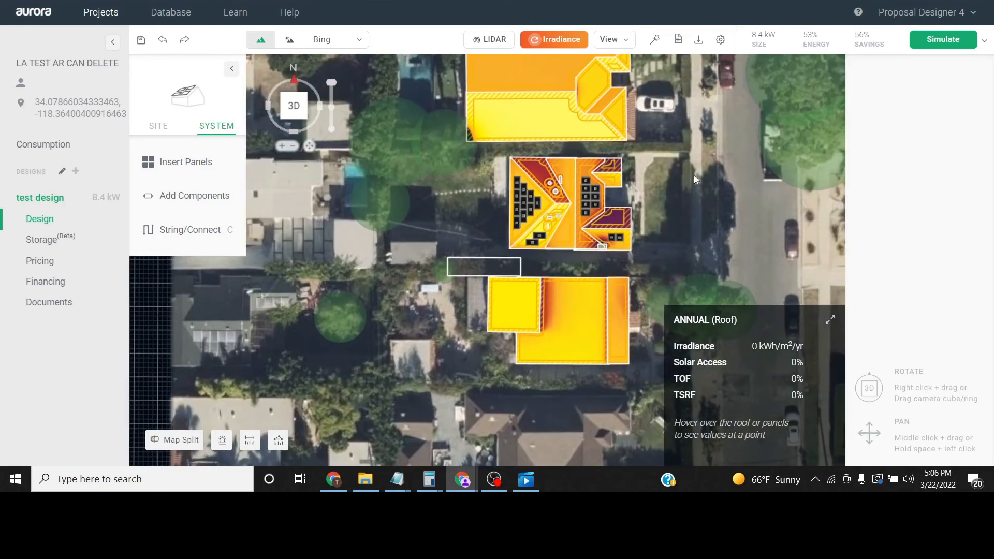
Step: Select all panels on the middle house and check their count, module and microinverter
left_click(799, 45)
left_click(800, 45)
left_click_drag(712, 139, 478, 279)
left_click(749, 137)
left_click_drag(748, 136, 466, 275)
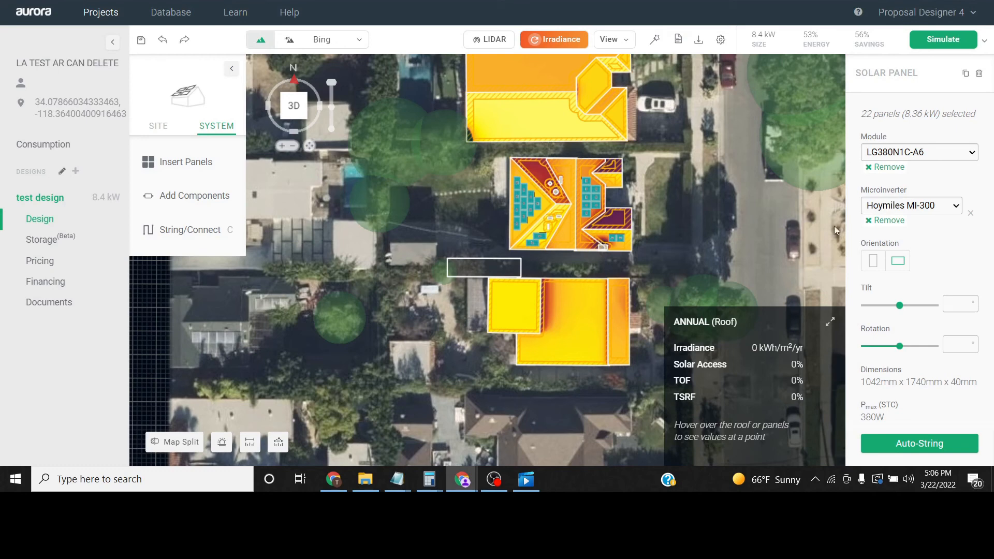
left_click(879, 207)
left_click(725, 174)
scroll(682, 210, "up", 3)
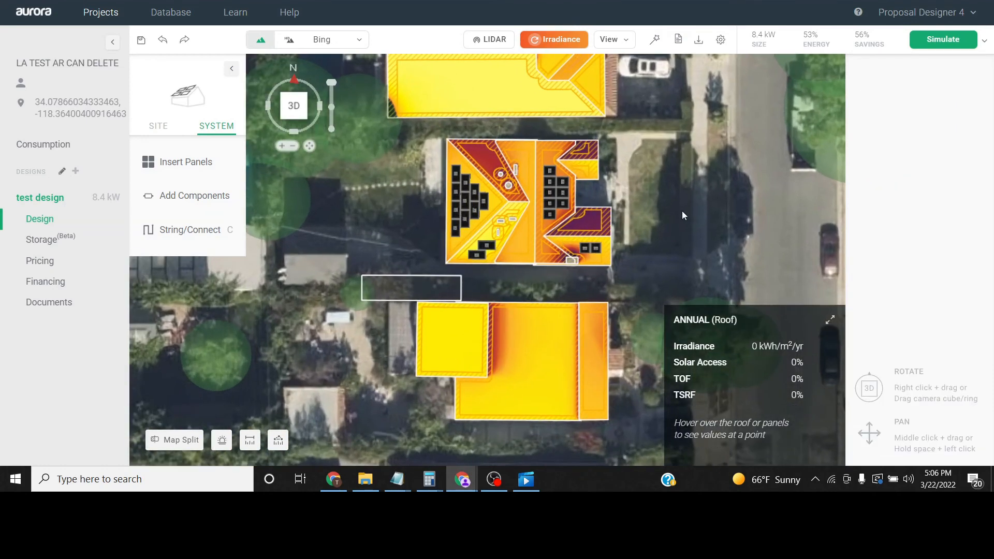
middle_click_drag(739, 151, 736, 163)
left_click_drag(736, 163, 372, 294)
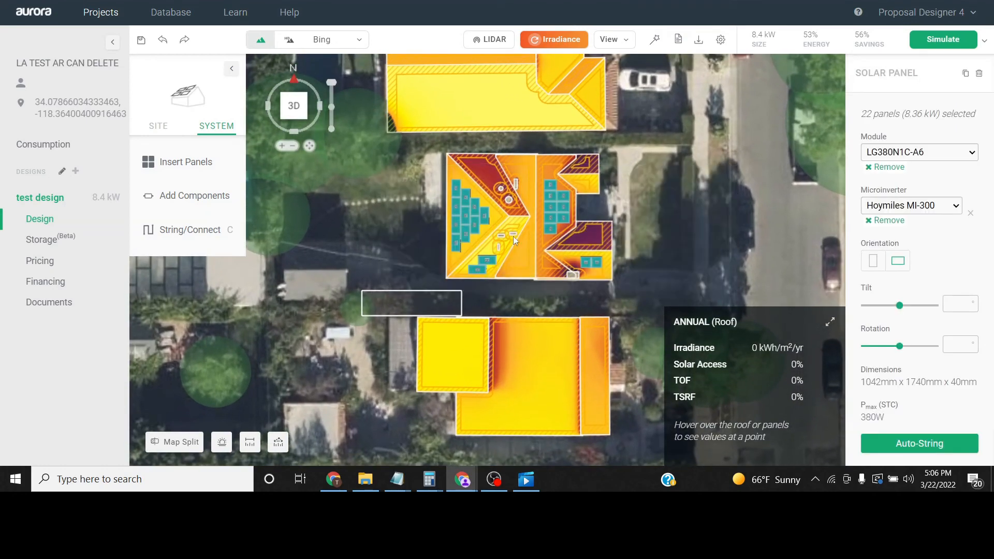
left_click(710, 182)
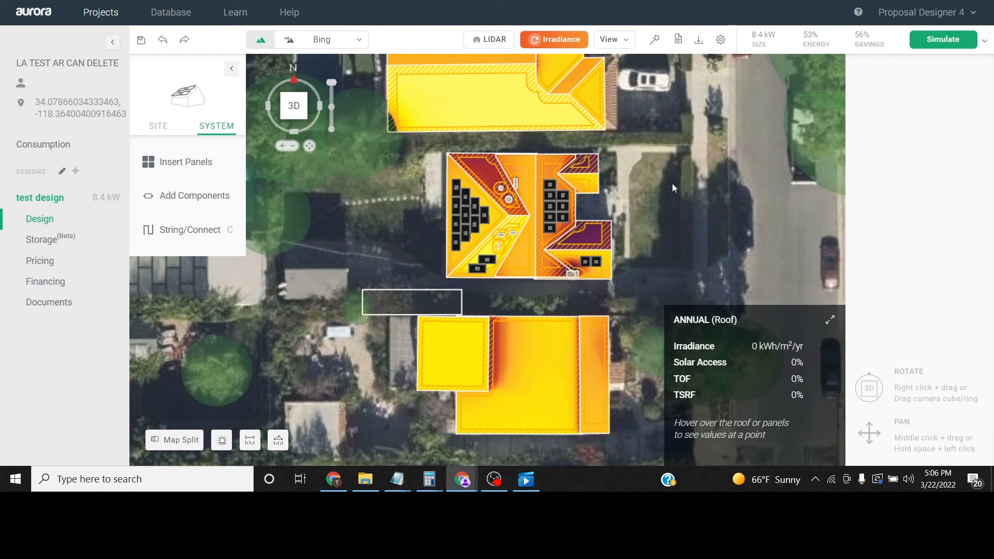
middle_click_drag(676, 182, 671, 194)
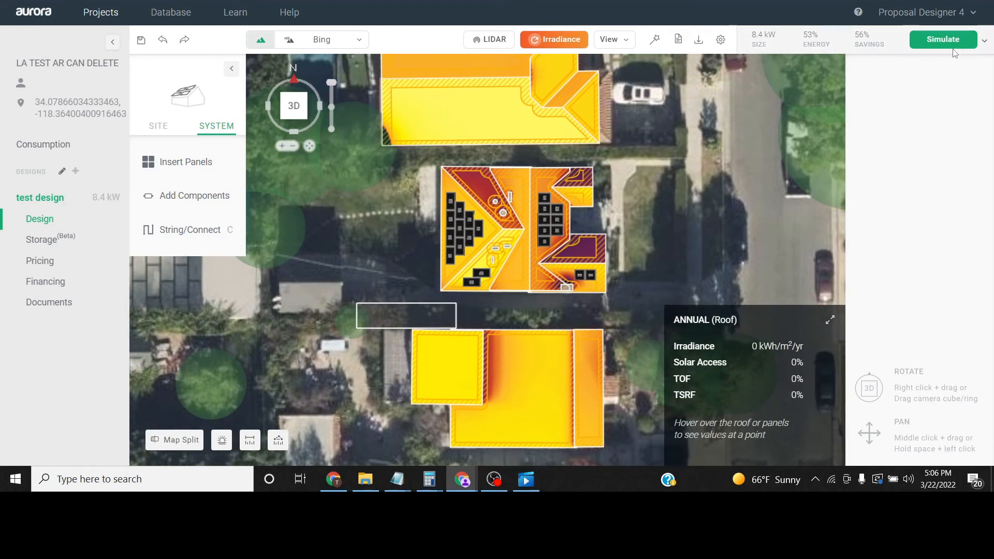
Step: Run the performance simulation for the design and review its annual production and energy offset
left_click(872, 45)
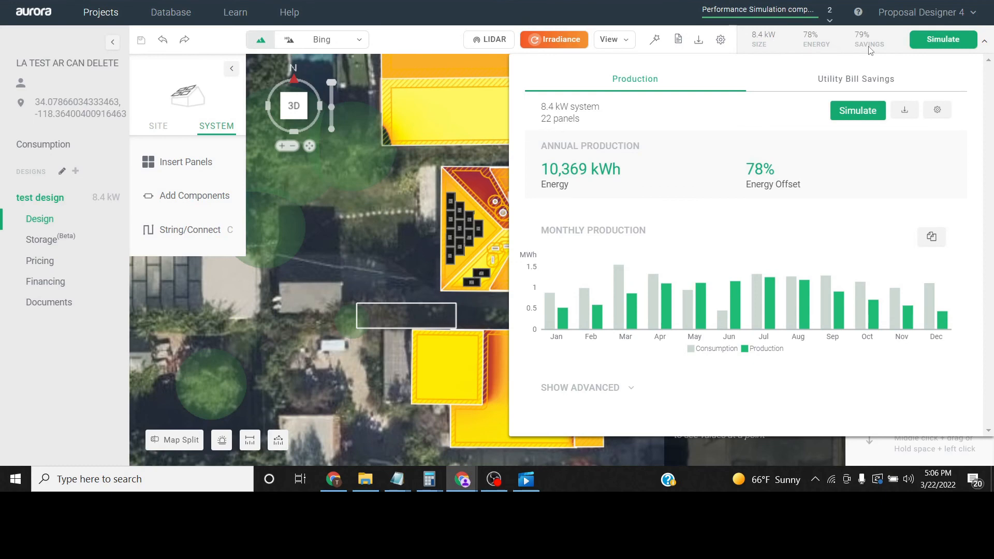
left_click(366, 220)
scroll(538, 263, "down", 1)
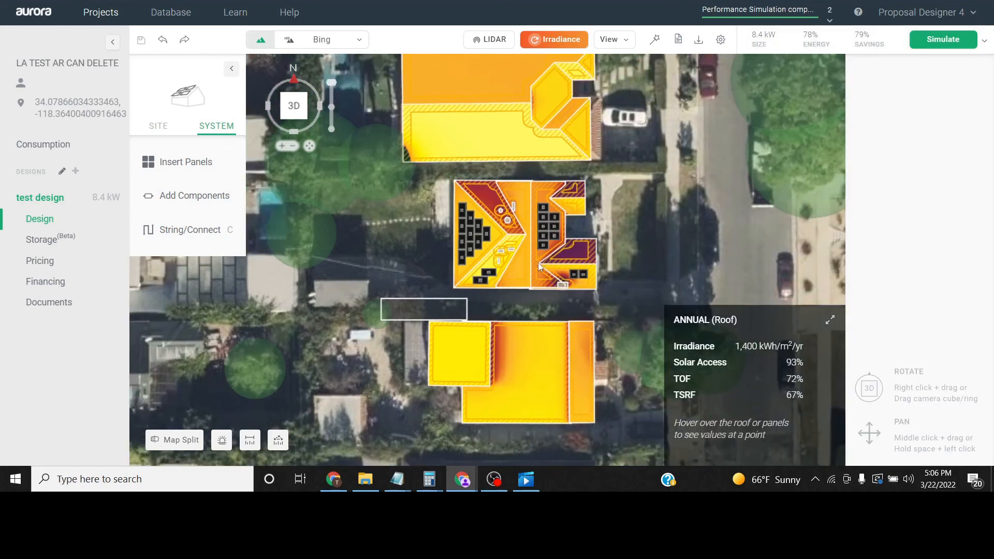
scroll(539, 262, "down", 3)
Step: Check the project's utility rate and monthly electricity usage, and return to the top view of the panel design
left_click(43, 145)
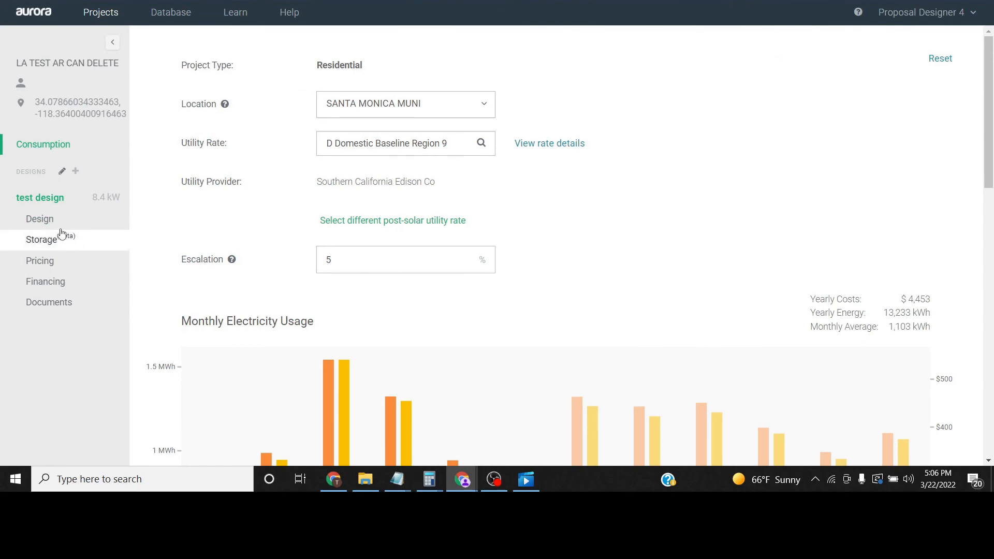
left_click(40, 218)
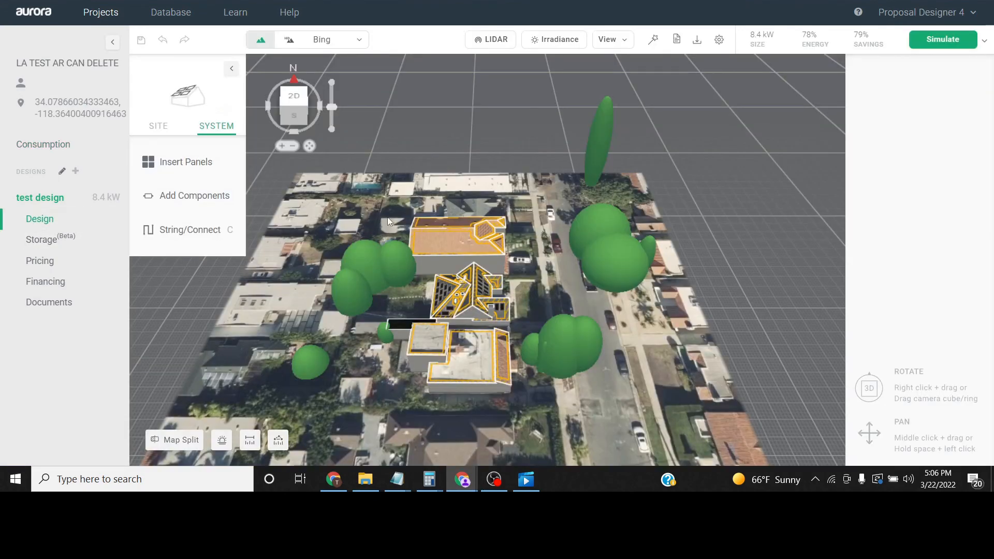
scroll(435, 290, "up", 3)
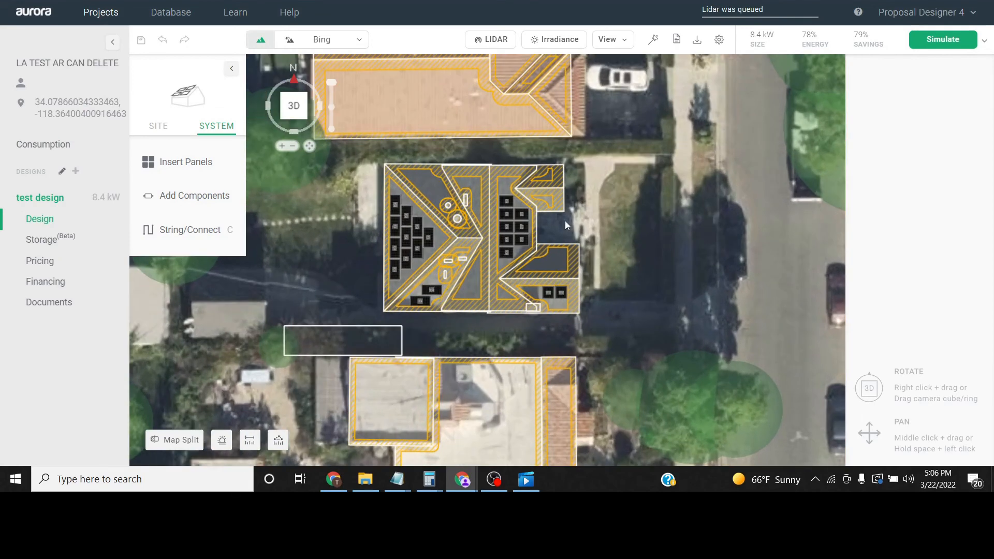
left_click_drag(640, 171, 375, 359)
left_click(677, 239)
scroll(676, 237, "down", 2)
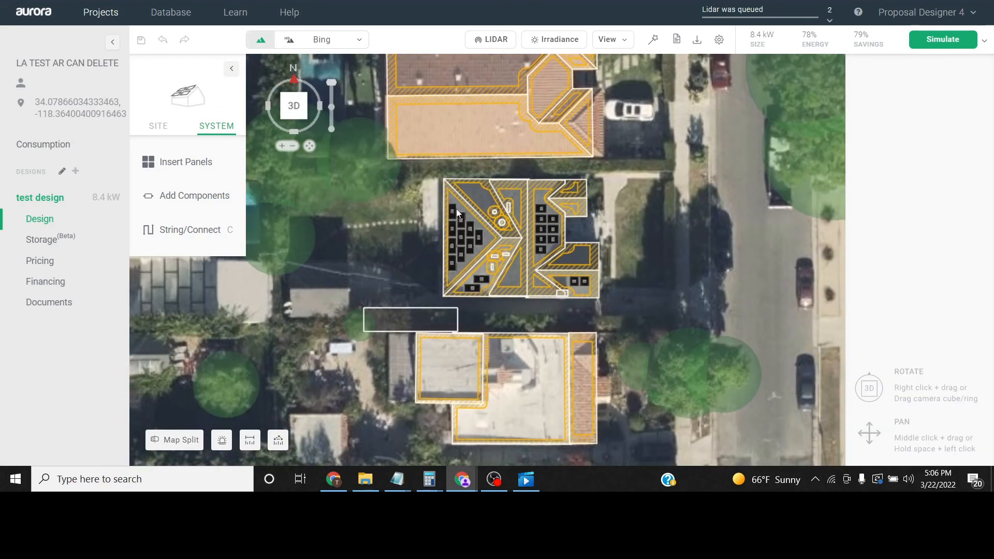
Step: Review the simulated annual and monthly production again and close the results
left_click(834, 32)
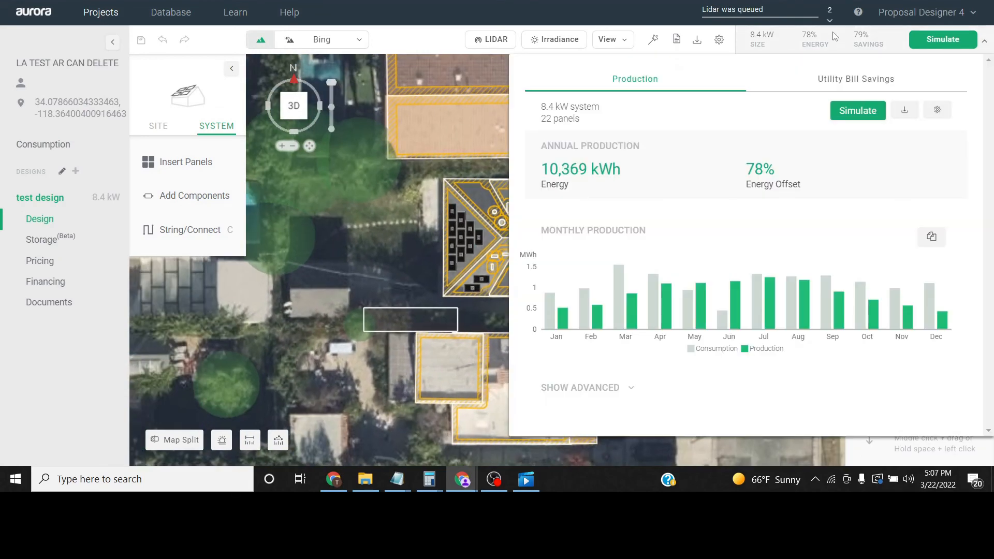
left_click(830, 45)
left_click(830, 46)
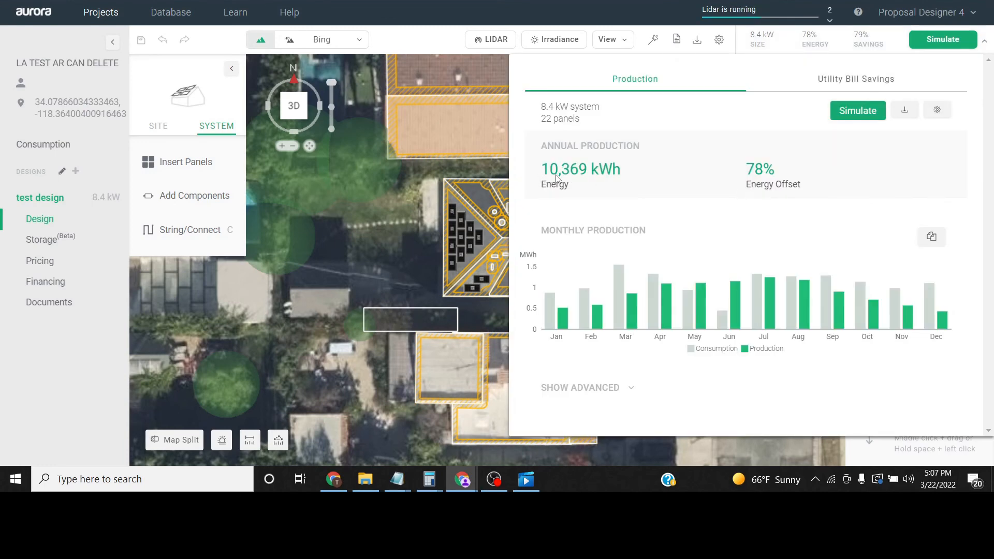
left_click(496, 139)
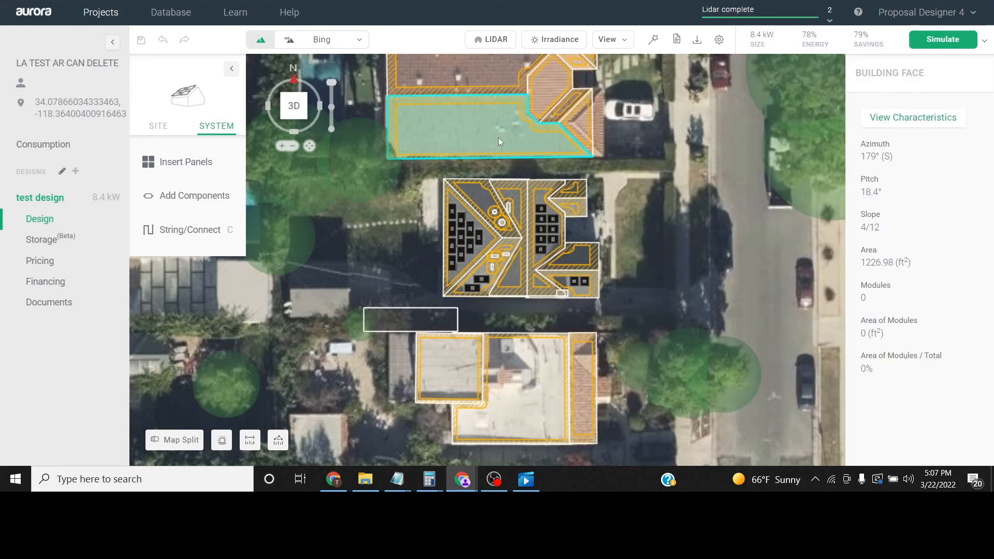
scroll(498, 138, "down", 2)
left_click(671, 138)
middle_click_drag(679, 99, 657, 122)
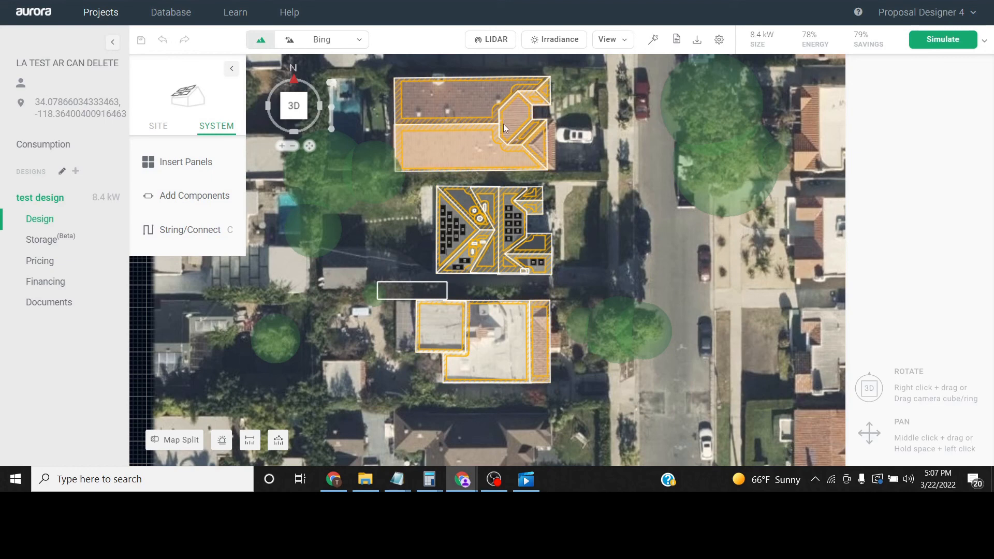
scroll(550, 132, "up", 3)
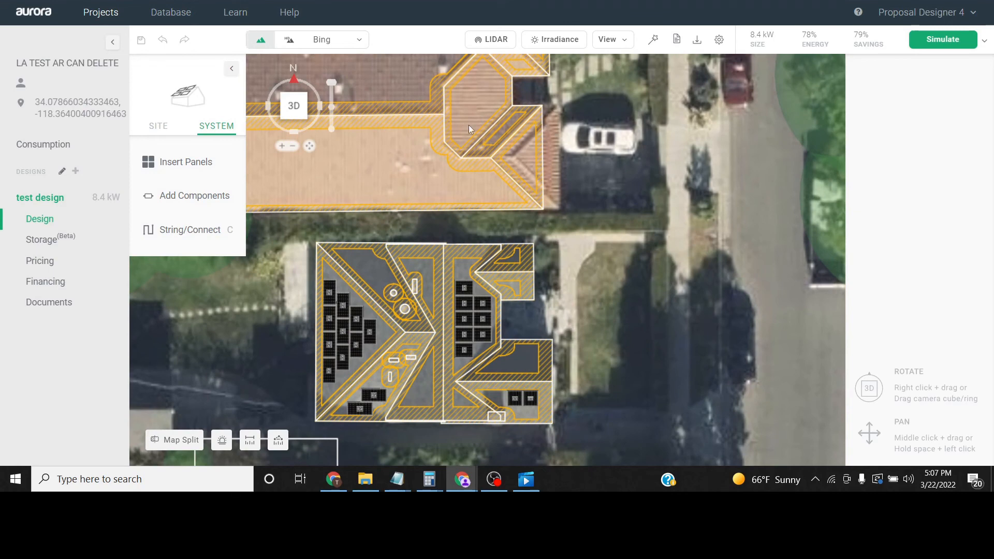
scroll(561, 152, "down", 3)
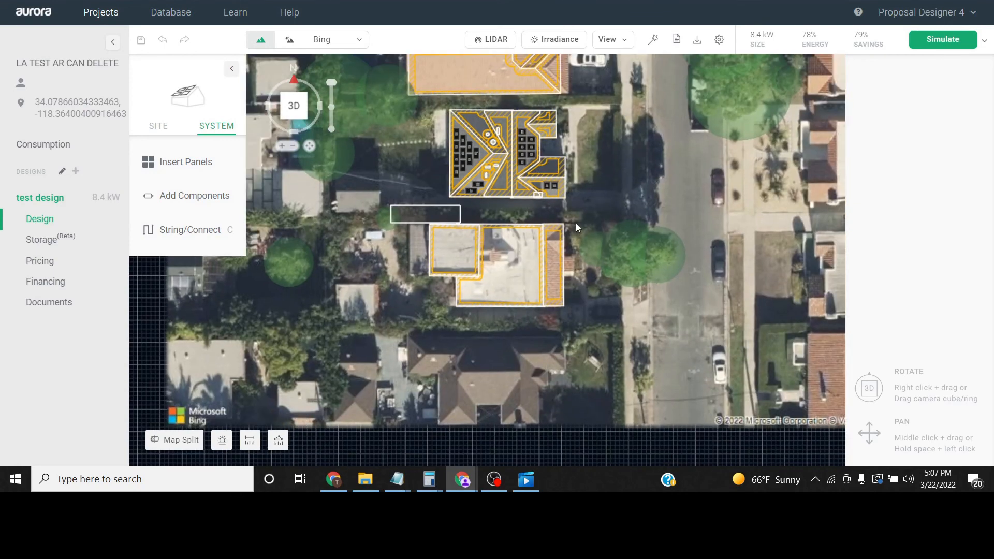
Step: Overlay the LIDAR surface on the site model in a tilted view from the south, compare it with the modelled roofs and trees, and hide it
scroll(575, 223, "up", 2)
right_click_drag(576, 223, 568, 321)
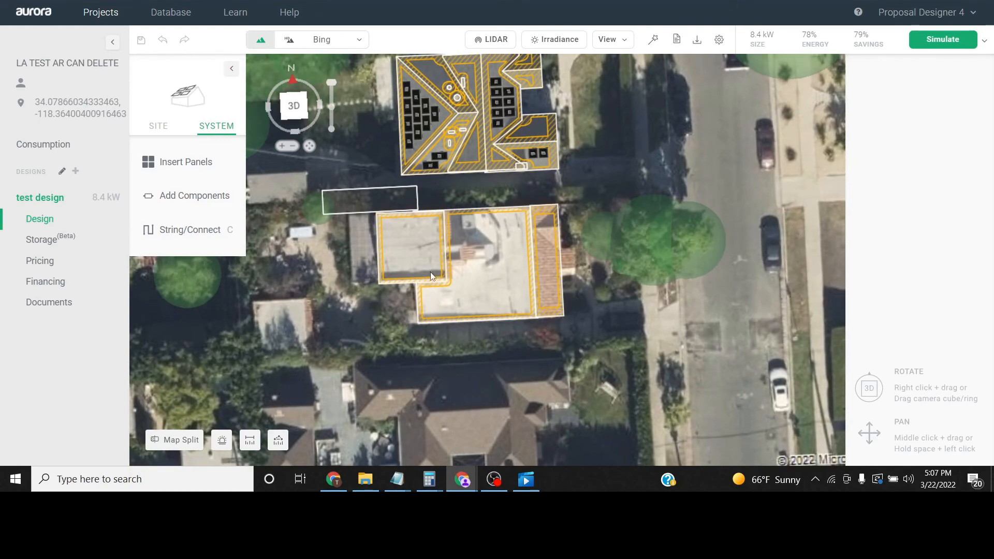
right_click_drag(543, 225, 532, 224)
scroll(531, 223, "down", 2)
right_click_drag(480, 257, 484, 246)
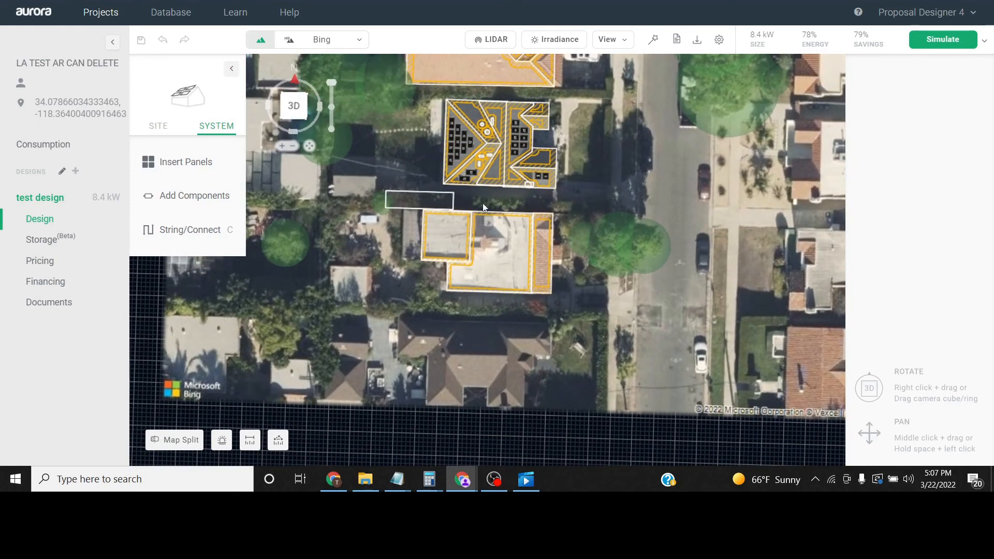
middle_click_drag(483, 207, 508, 232)
right_click_drag(508, 232, 487, 77)
left_click(499, 44)
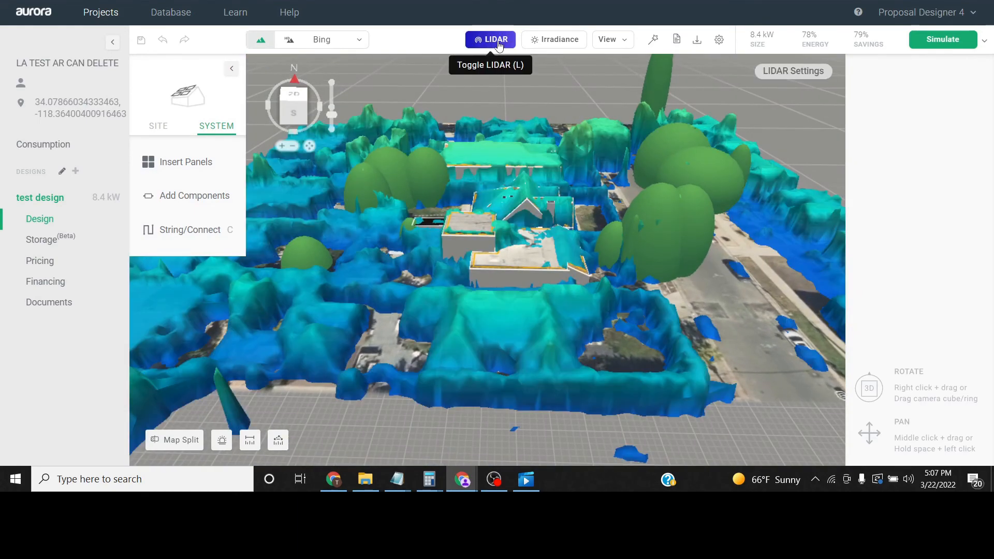
left_click(498, 45)
Step: Check the roof fit of the middle house and its southern neighbour against the LIDAR surface up close from the street side, and turn LIDAR off
right_click_drag(646, 249, 642, 357)
scroll(590, 309, "up", 2)
right_click_drag(597, 191, 619, 311)
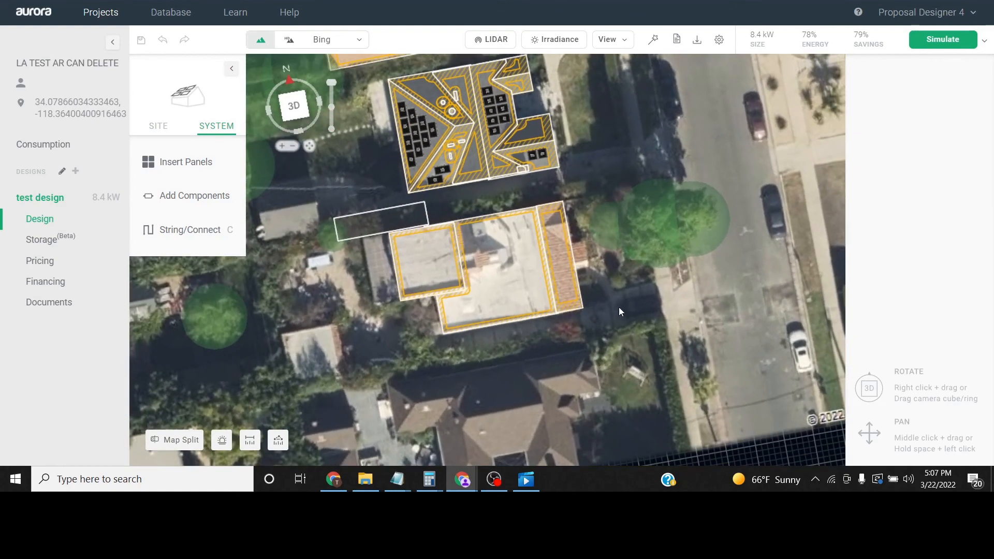
right_click_drag(553, 225, 437, 374)
left_click(490, 40)
scroll(614, 269, "up", 3)
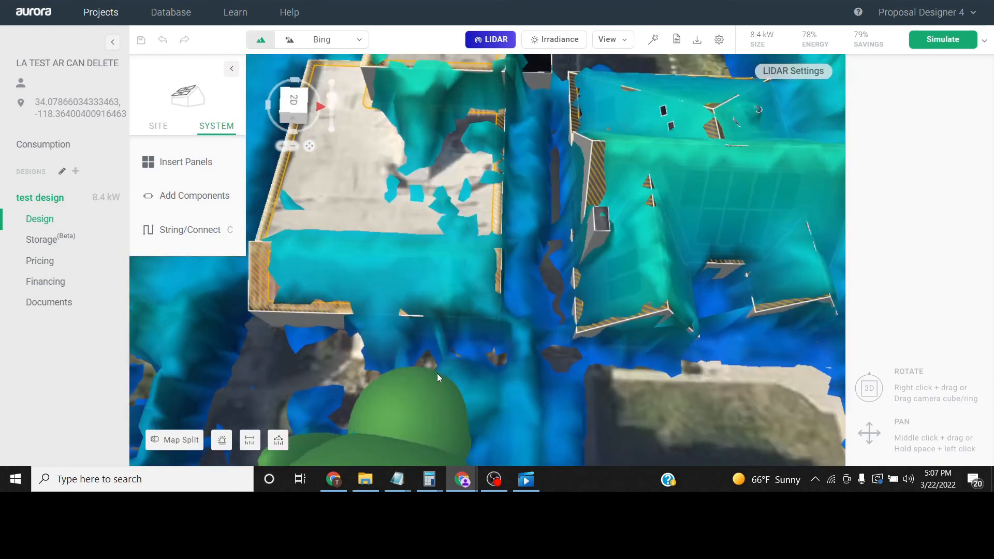
right_click_drag(517, 311, 603, 290)
scroll(603, 290, "down", 2)
left_click(499, 43)
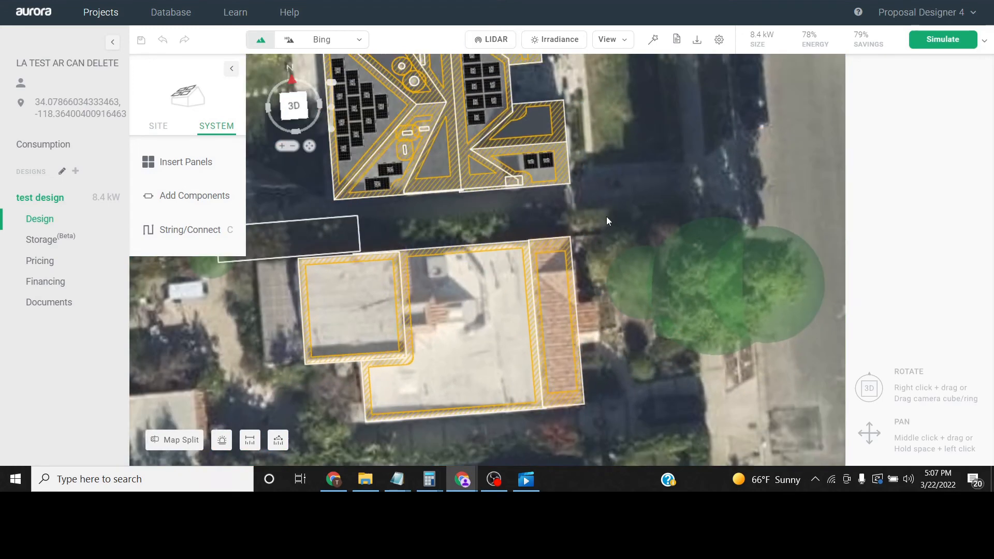
Step: Select all panels on the middle house in the top view, check their count, module and microinverter, and clear the selection
right_click_drag(607, 217, 616, 214)
scroll(624, 211, "down", 2)
middle_click_drag(661, 180, 664, 198)
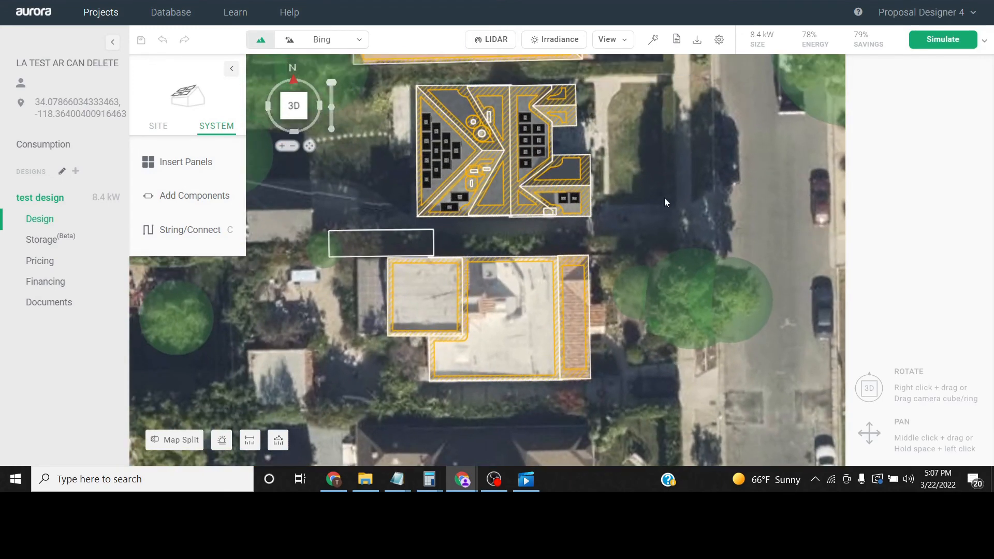
scroll(581, 236, "up", 2)
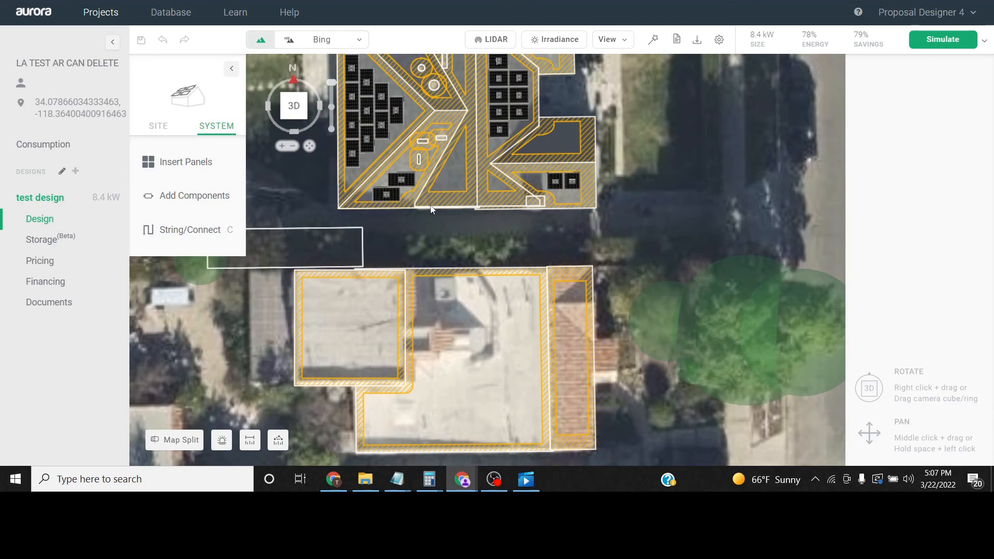
scroll(543, 202, "down", 1)
scroll(668, 196, "down", 1)
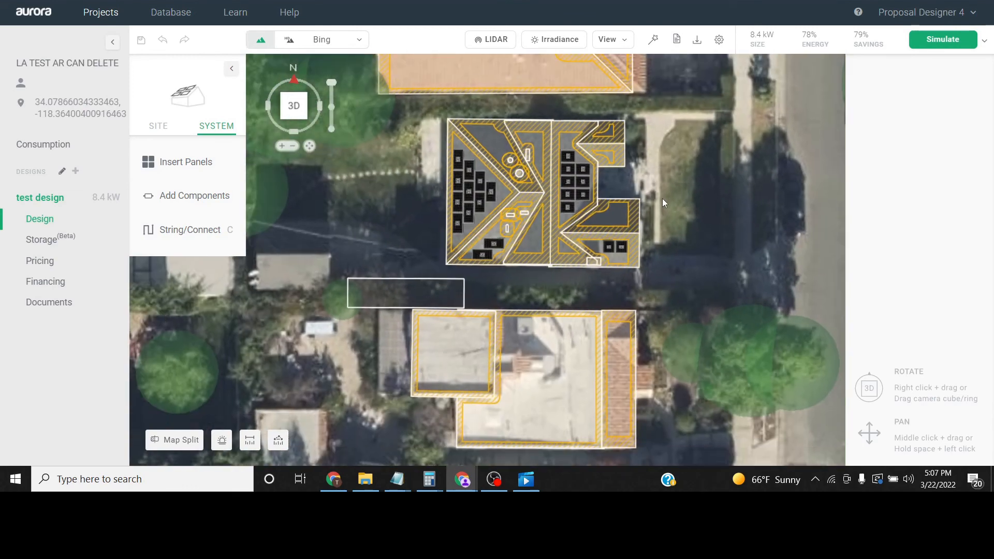
left_click_drag(712, 136, 365, 264)
left_click(753, 167)
scroll(753, 166, "down", 1)
middle_click_drag(753, 166, 740, 173)
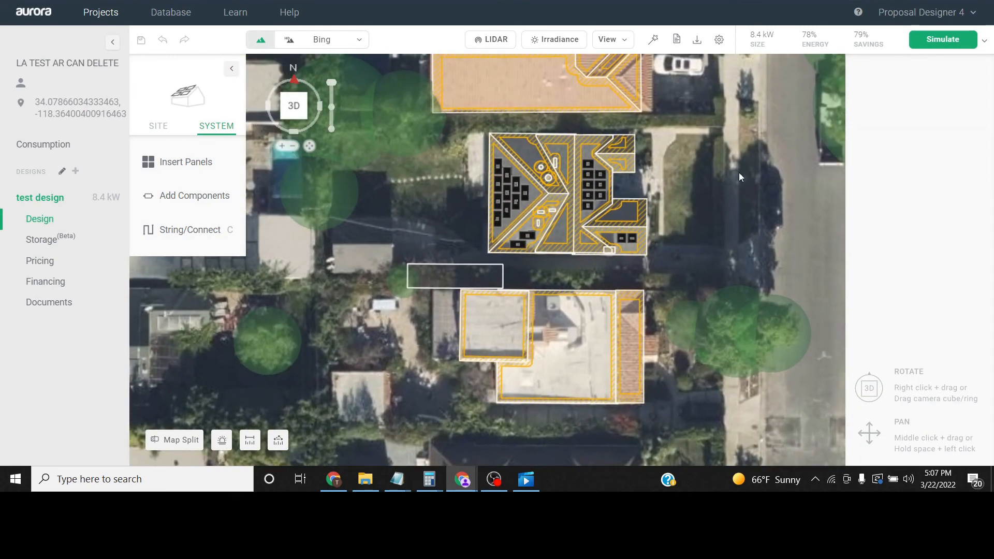
left_click_drag(745, 139, 446, 265)
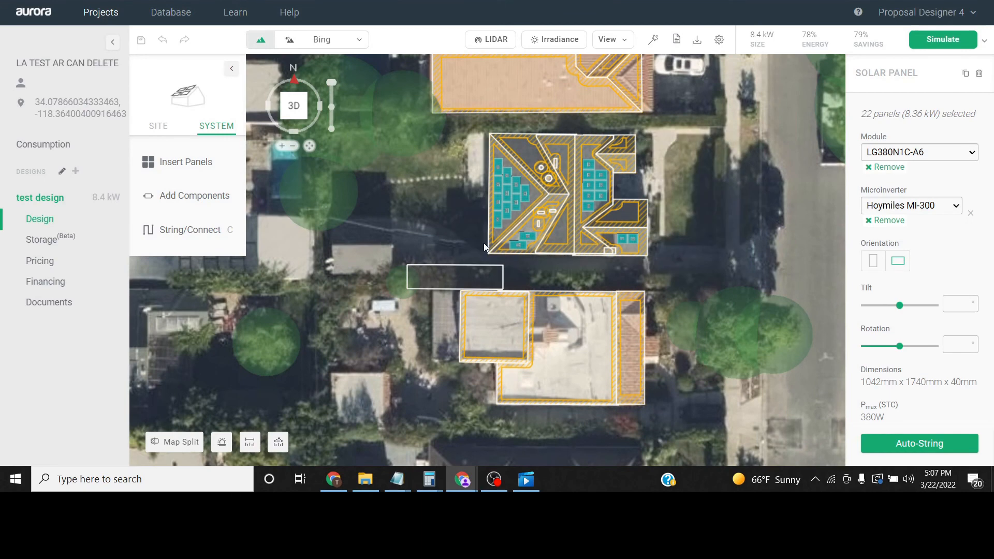
left_click(697, 166)
Step: Open the production summary, check the annual production, energy offset and monthly chart, and close it
scroll(697, 166, "down", 1)
left_click(834, 47)
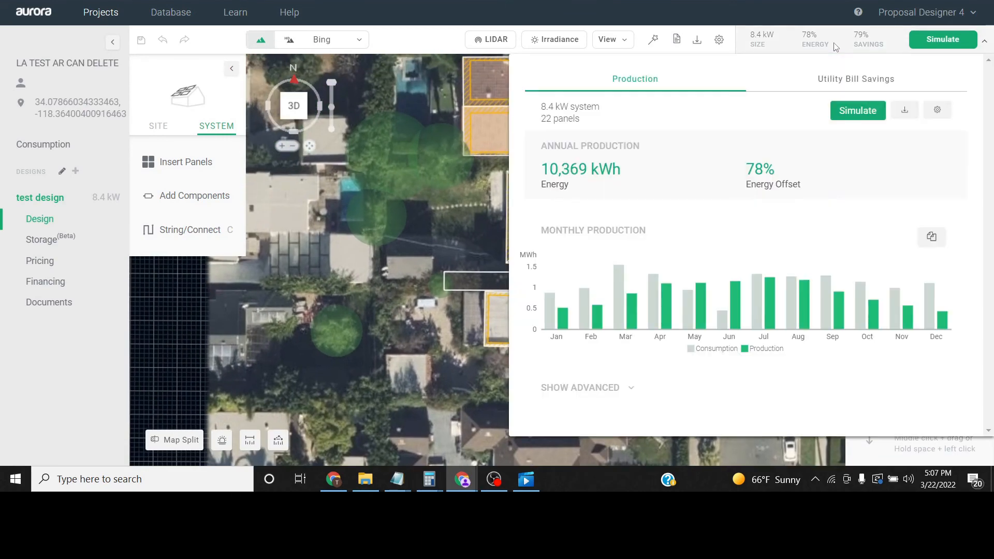
left_click(834, 47)
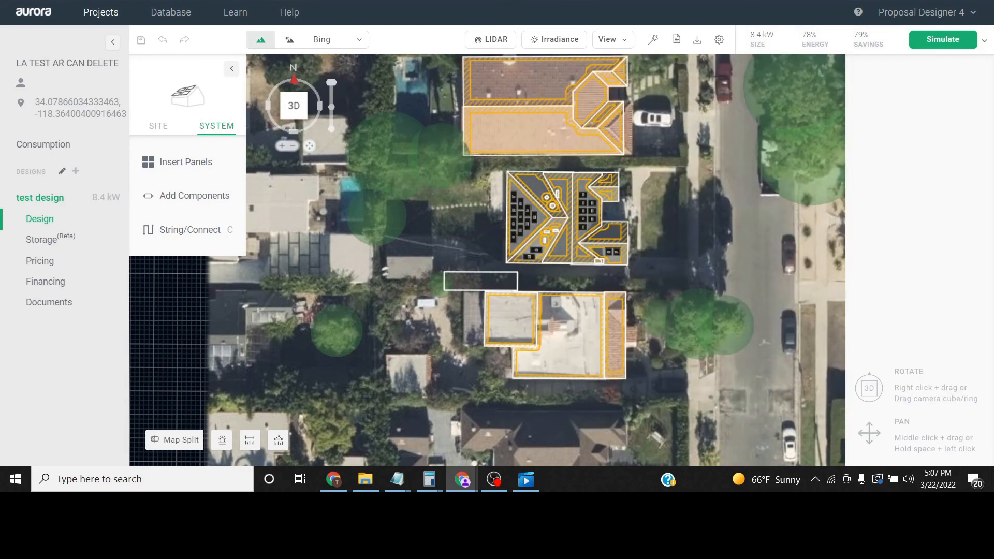